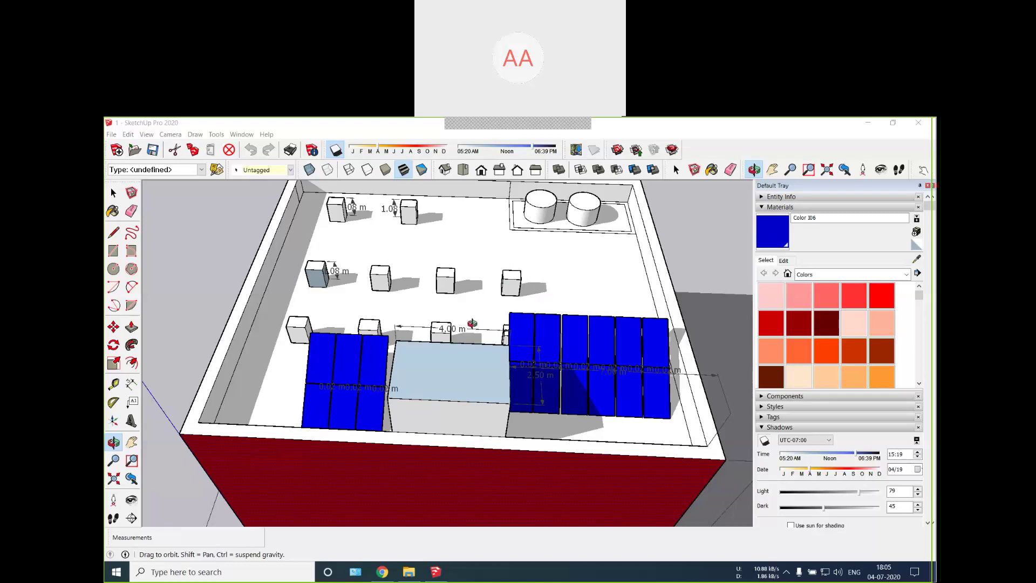
Step: Restore the window to a smaller size and set the shadow time to 13:38
mouse_move(479, 329)
left_mouse_down()
mouse_move(495, 368)
mouse_move(453, 257)
mouse_move(475, 331)
left_mouse_up()
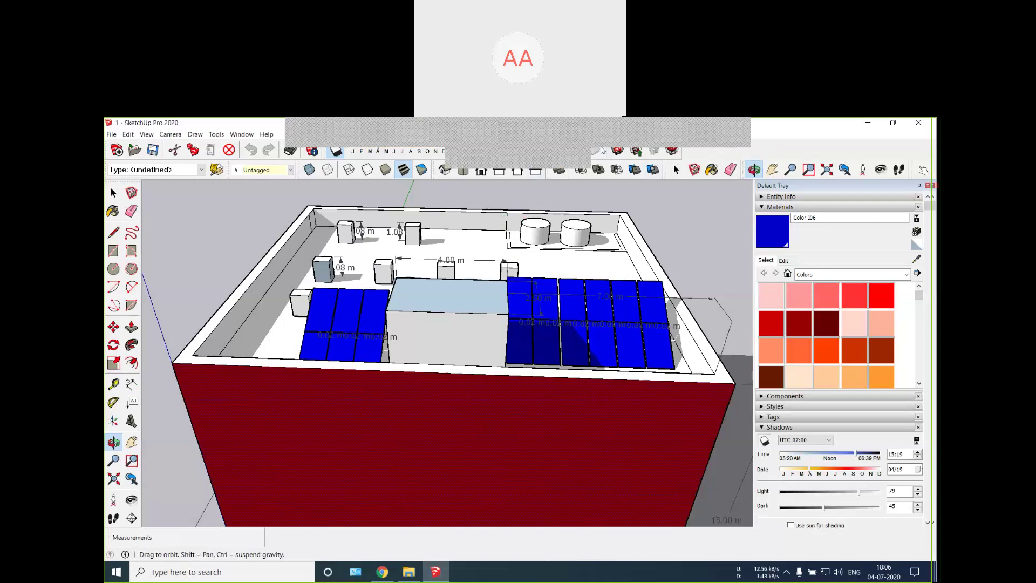
key("super+Down")
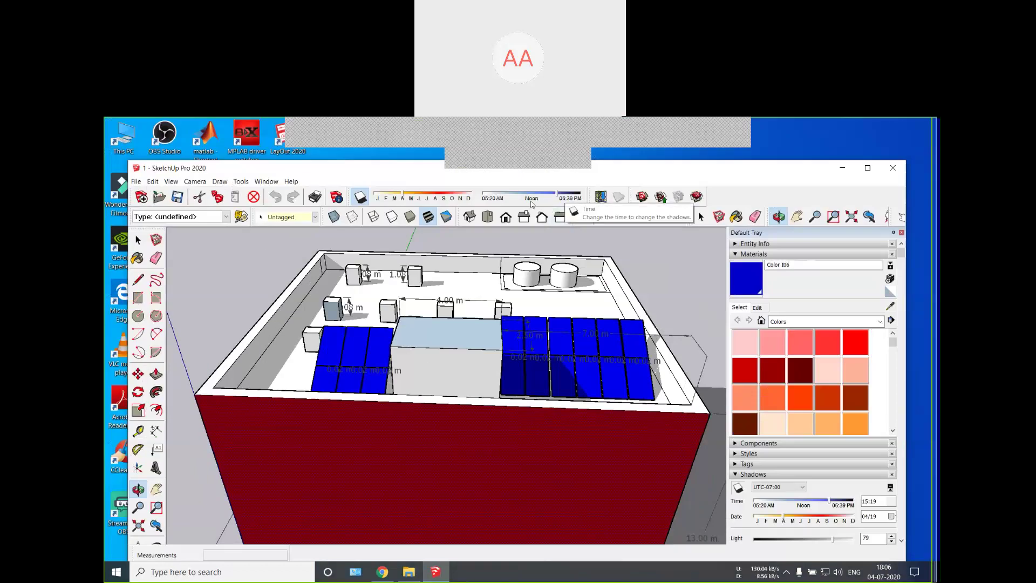
left_click(531, 202)
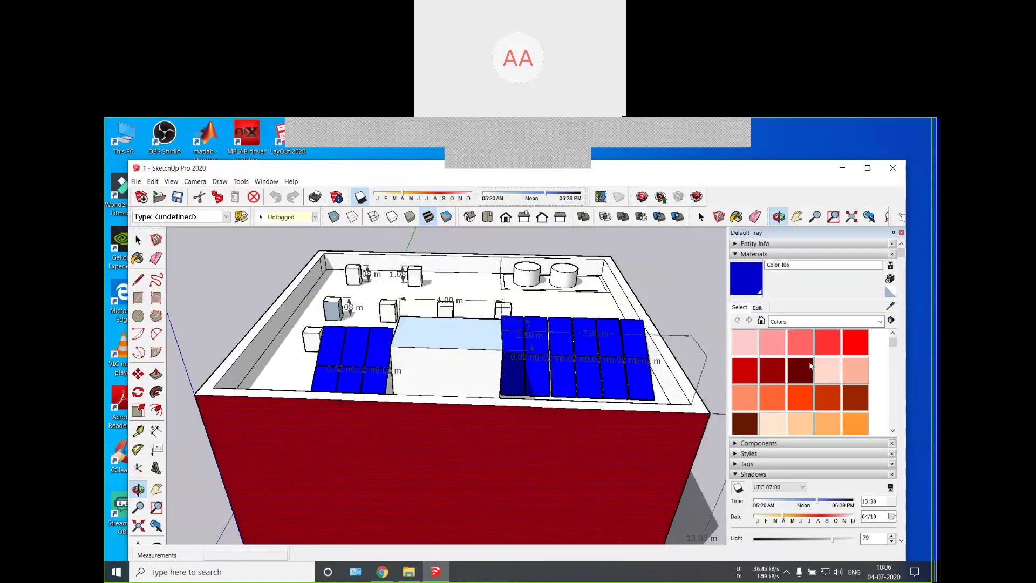
Step: Collapse the material settings and keep the shadow settings expanded
left_click(753, 254)
left_click(751, 296)
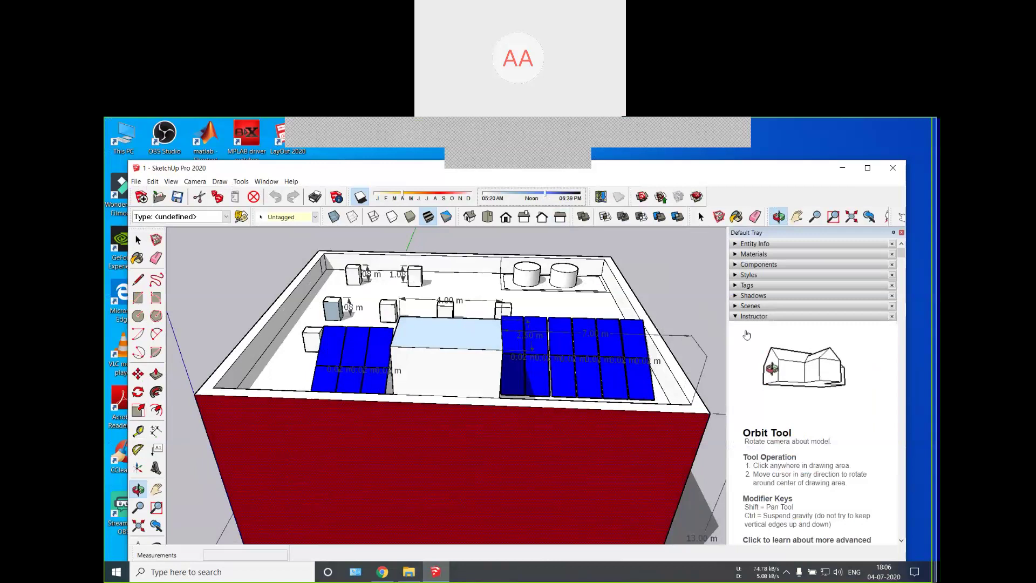
left_click(748, 297)
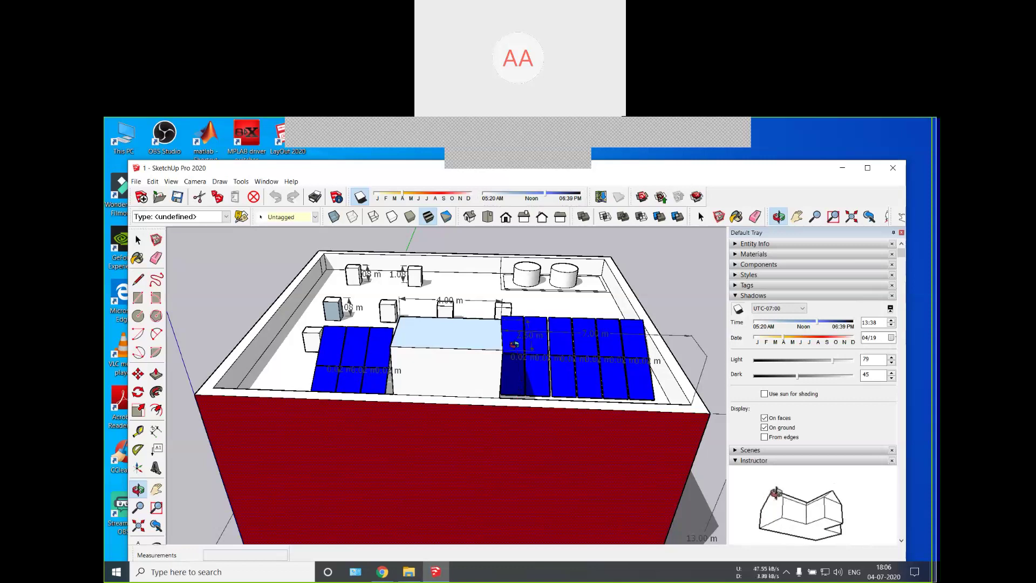
Step: Set the shadow time to 15:59 to cast the large block's shadow over the five-column solar array
key("space")
key("Escape")
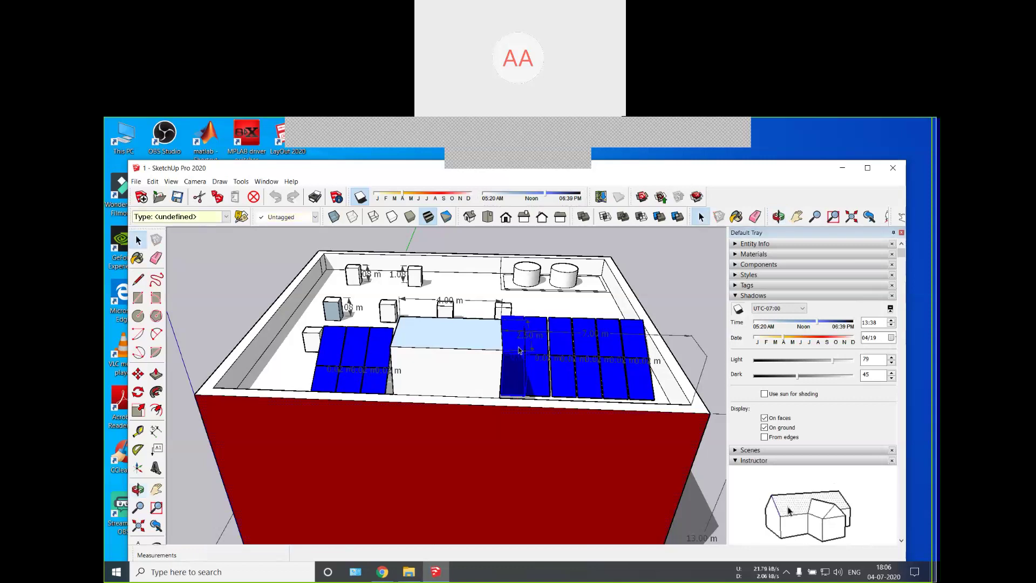
scroll(536, 359, "up", 1)
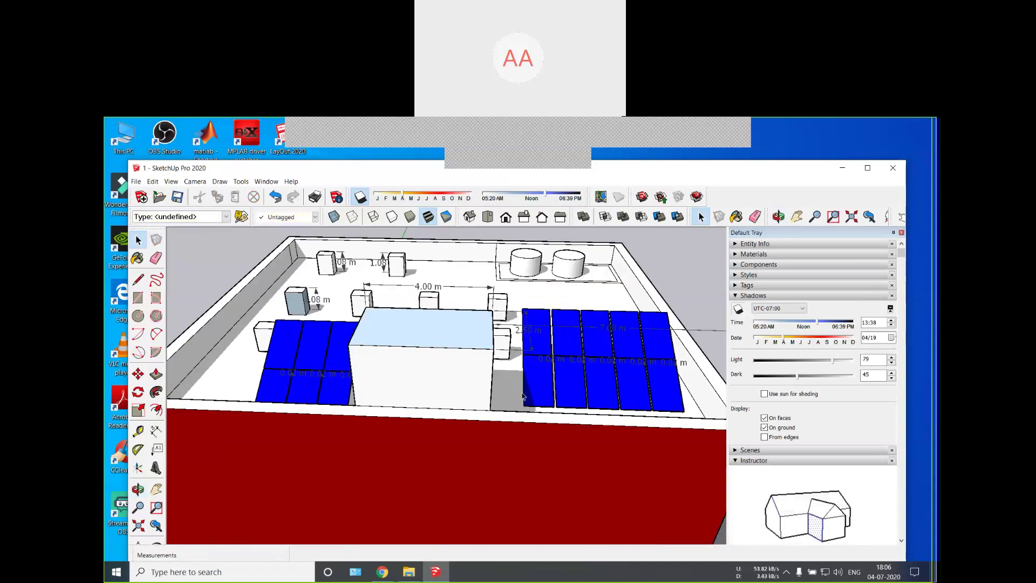
left_click_drag(817, 323, 833, 325)
scroll(638, 364, "up", 2)
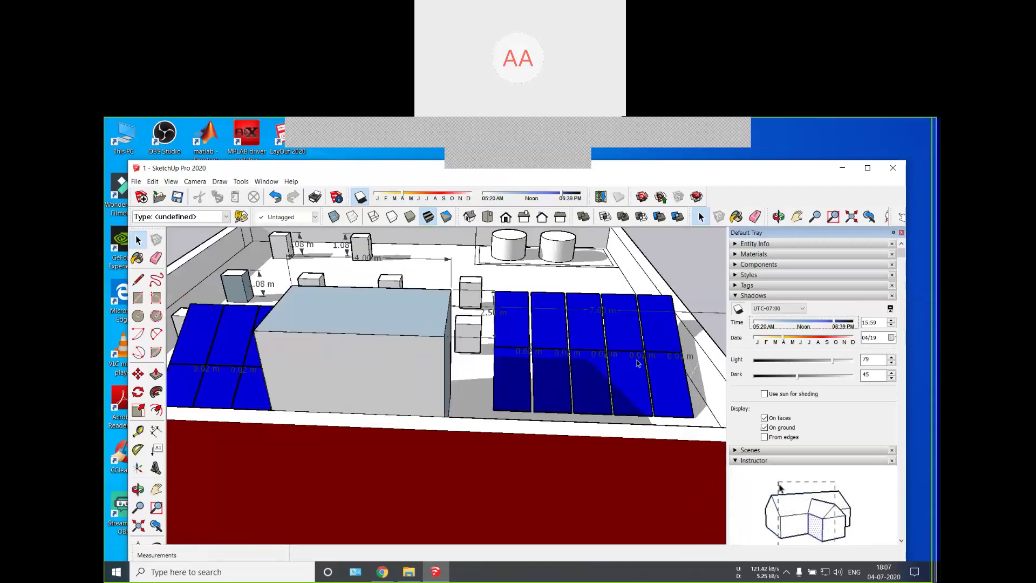
middle_click_drag(638, 364, 636, 407)
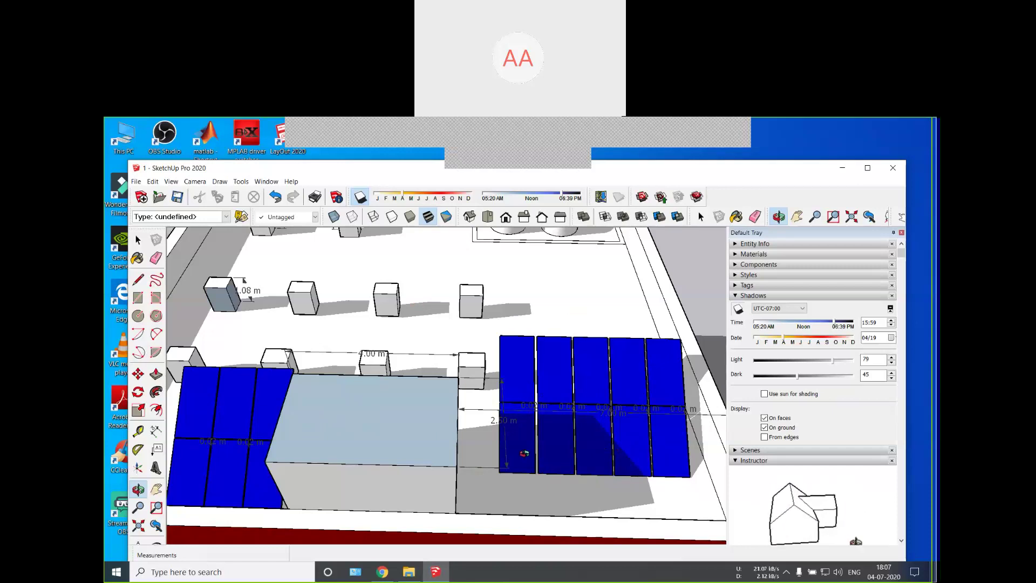
Step: Select all five columns of the shaded solar array and move them about 2.45 m along the green axis, away from the front parapet
key("space")
left_click(528, 453, "ctrl")
left_click(554, 448, "ctrl")
left_click(591, 441, "ctrl")
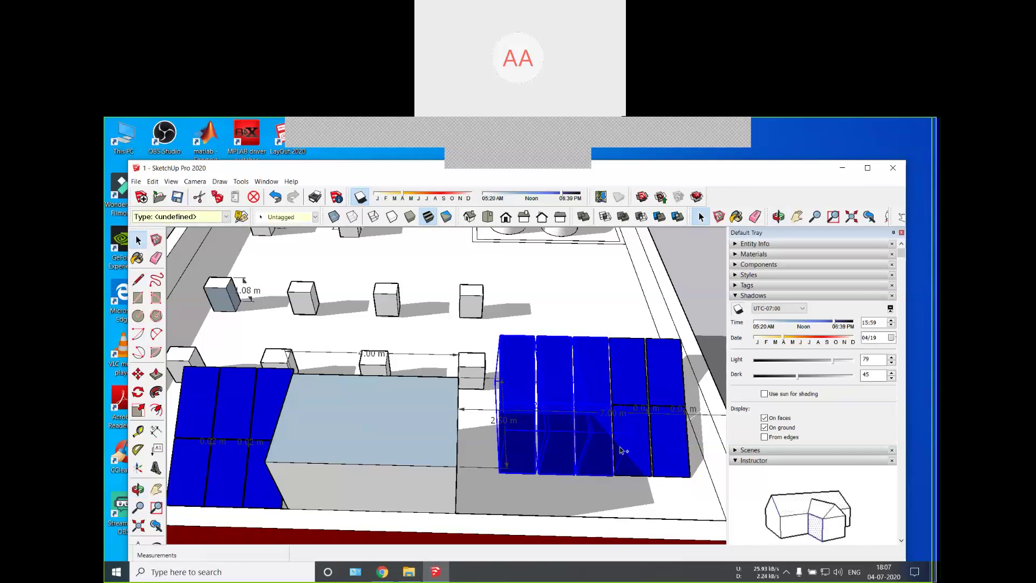
left_click(646, 445, "ctrl")
left_click(672, 447, "ctrl")
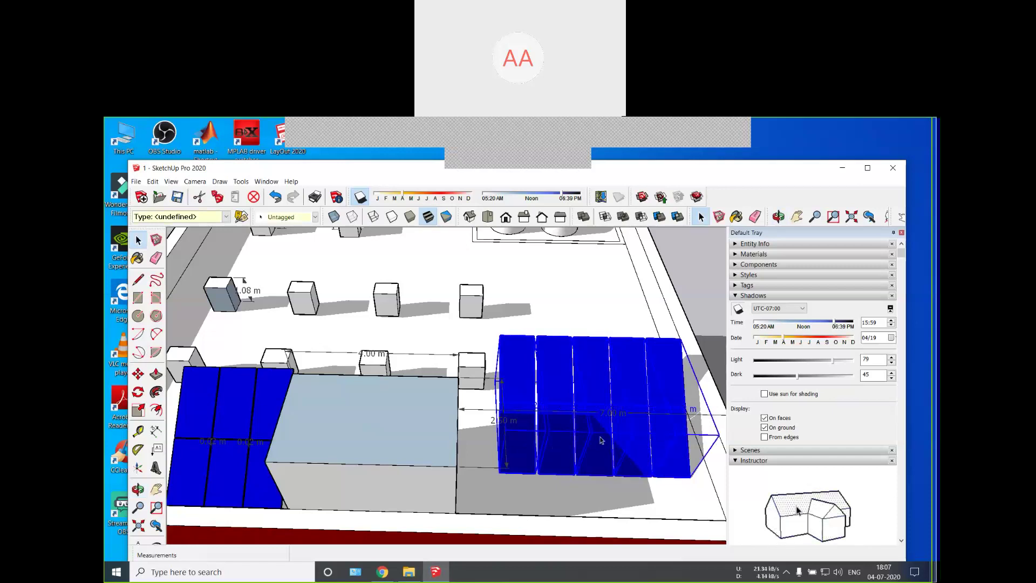
key("m")
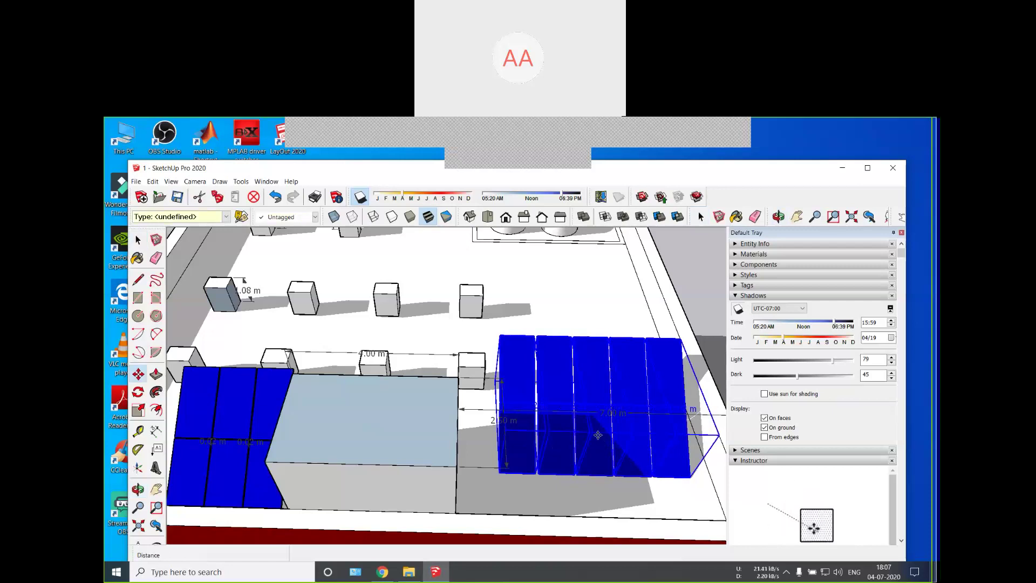
left_click(598, 435)
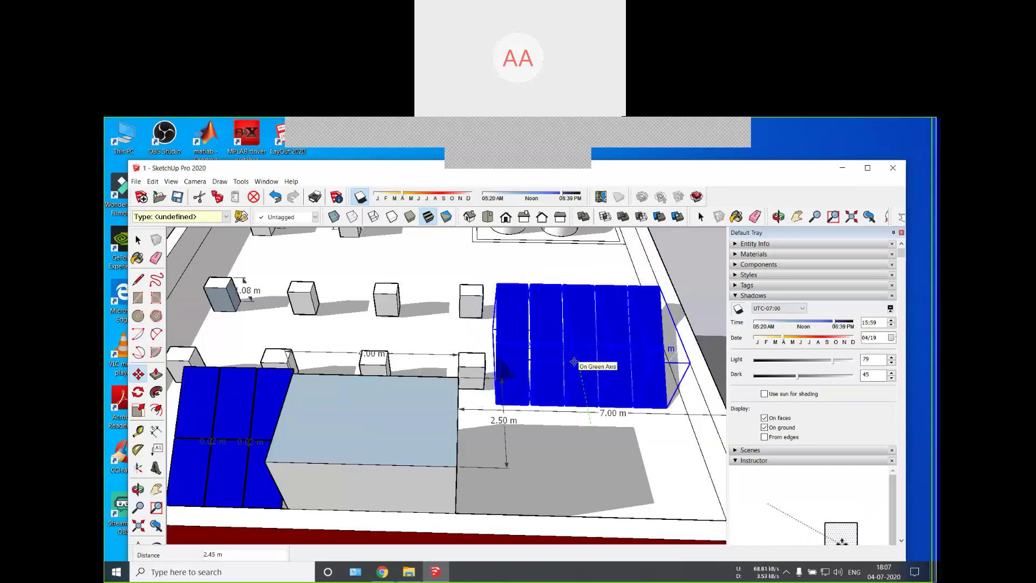
left_click(574, 362)
Step: Move the selected solar array about 0.85 m toward the side parapet, away from the small blocks
key("o")
mouse_move(589, 429)
left_mouse_down()
mouse_move(650, 422)
mouse_move(321, 390)
mouse_move(316, 456)
mouse_move(405, 488)
mouse_move(442, 475)
mouse_move(450, 497)
mouse_move(529, 437)
mouse_move(561, 461)
mouse_move(613, 451)
mouse_move(585, 419)
mouse_move(582, 431)
left_mouse_up()
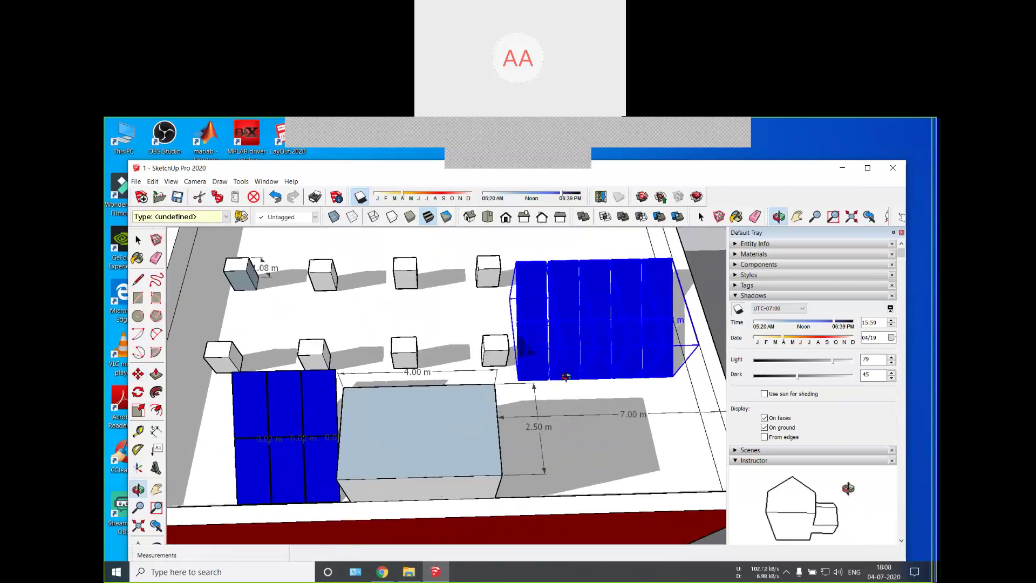
key("m")
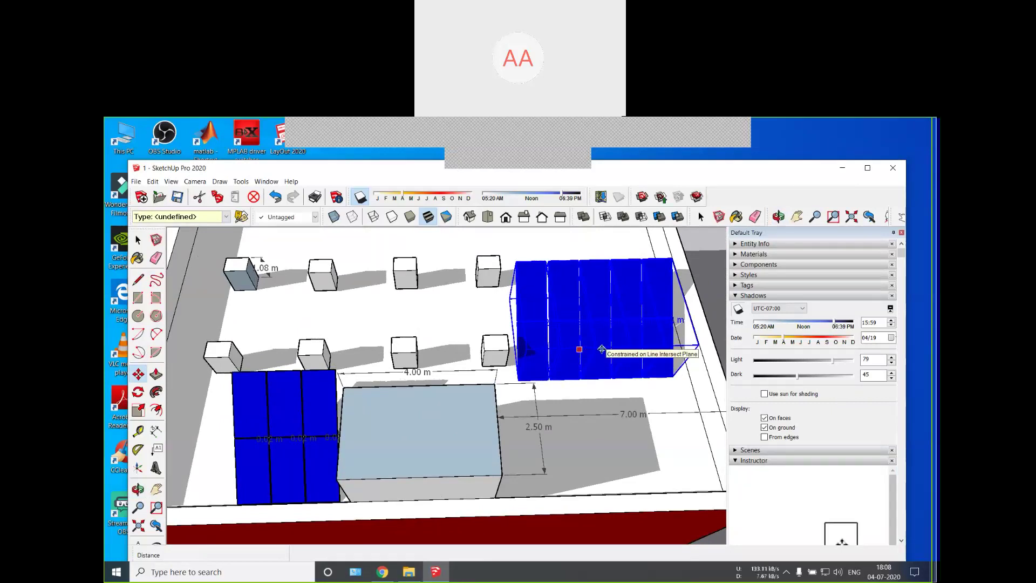
left_click(603, 348)
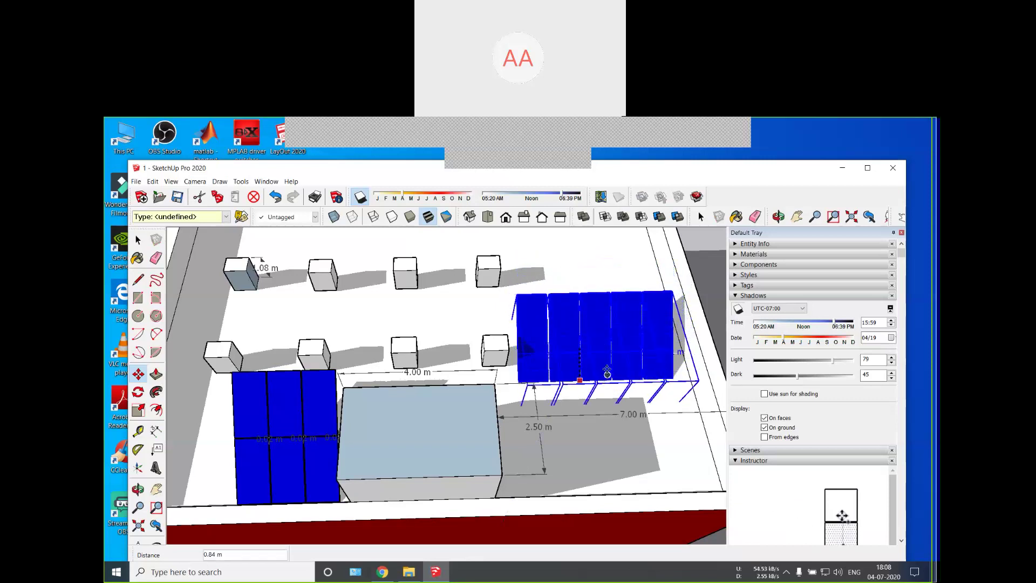
left_click(602, 345)
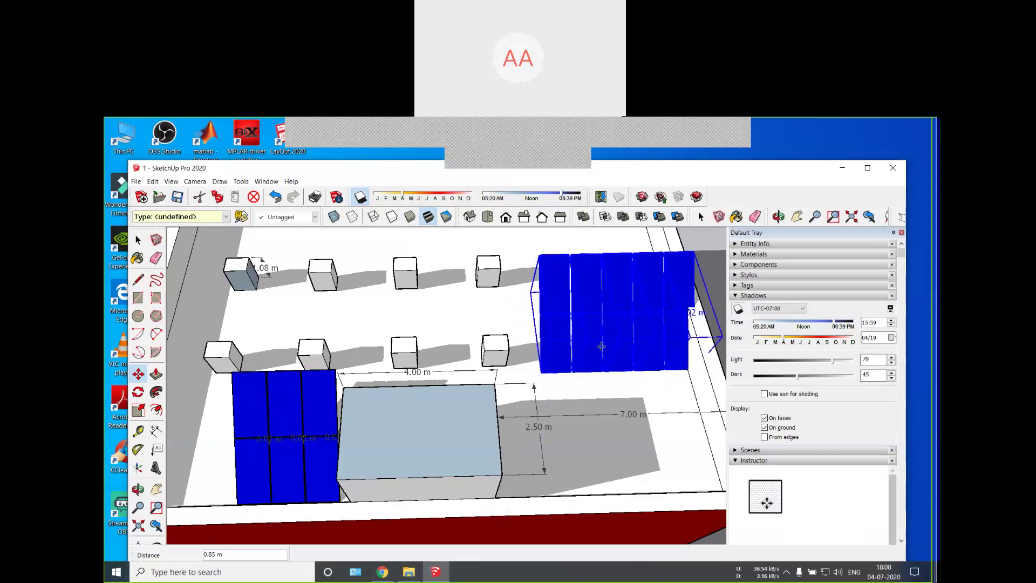
Step: Move the selected solar array along the green axis toward the front parapet, up to the edge of the large block's shadow
middle_click_drag(603, 349, 602, 322)
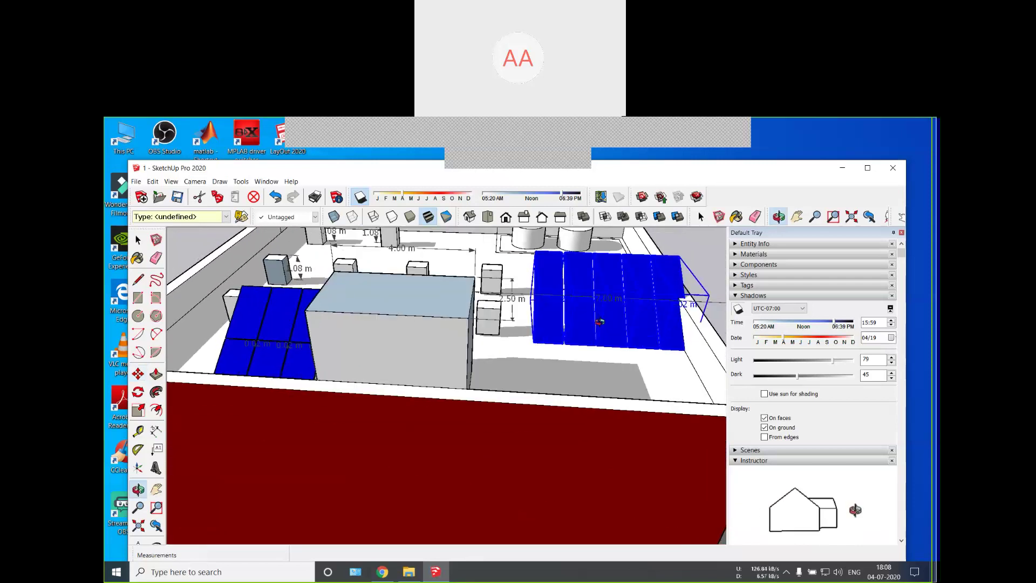
key("m")
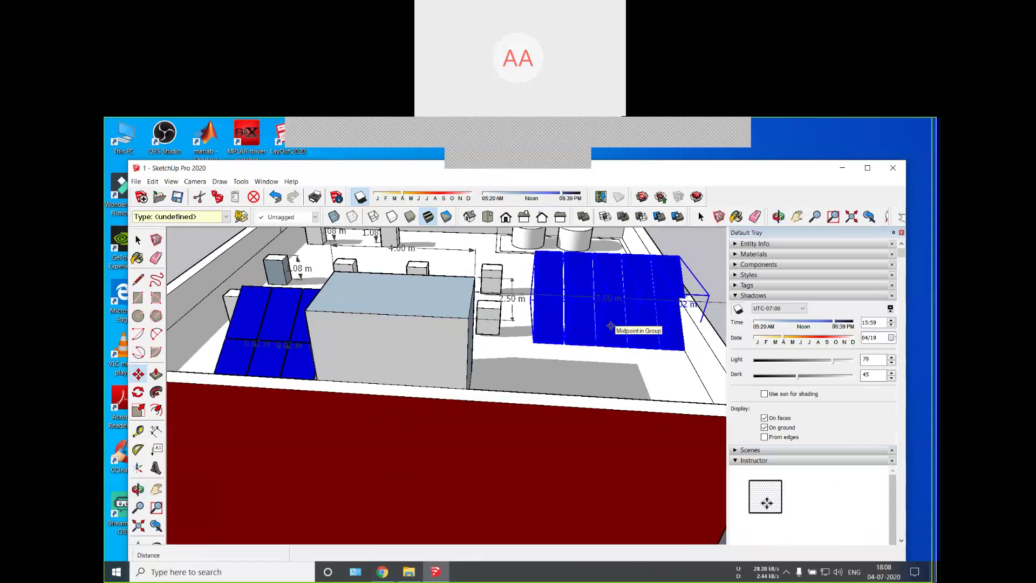
left_click(605, 321)
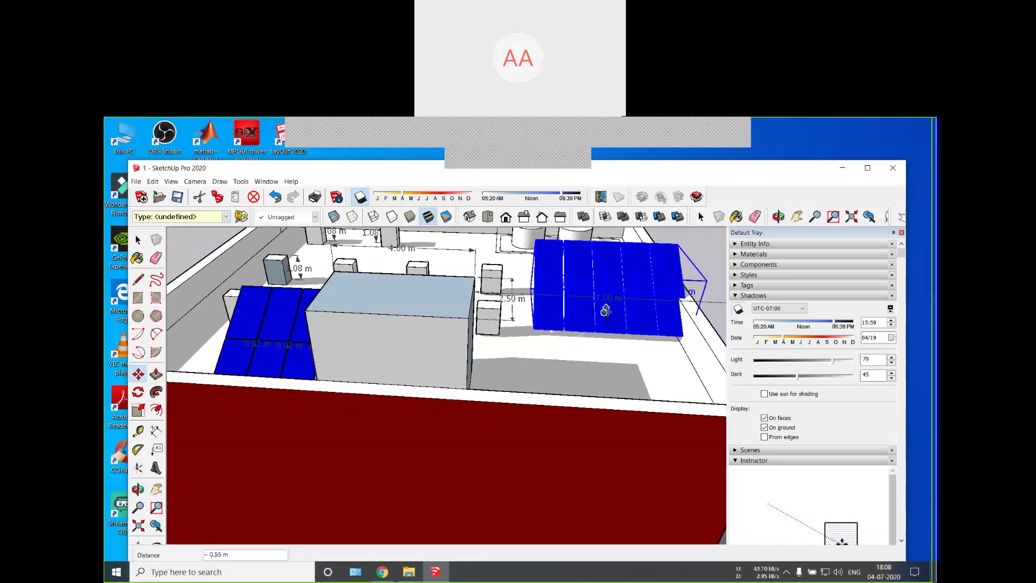
left_click(612, 322)
left_click(612, 322)
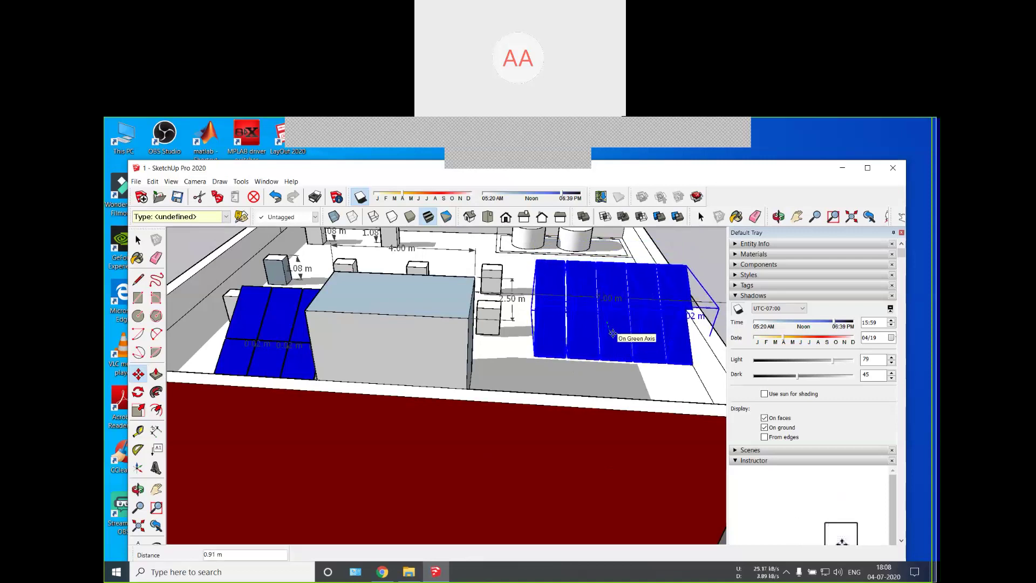
left_click(618, 373)
Step: Move the solar array about 0.84 m along the red axis, off the side parapet and toward the large block
middle_click_drag(617, 375, 592, 461)
scroll(586, 410, "up", 2)
middle_click_drag(581, 399, 564, 445)
scroll(556, 443, "up", 3)
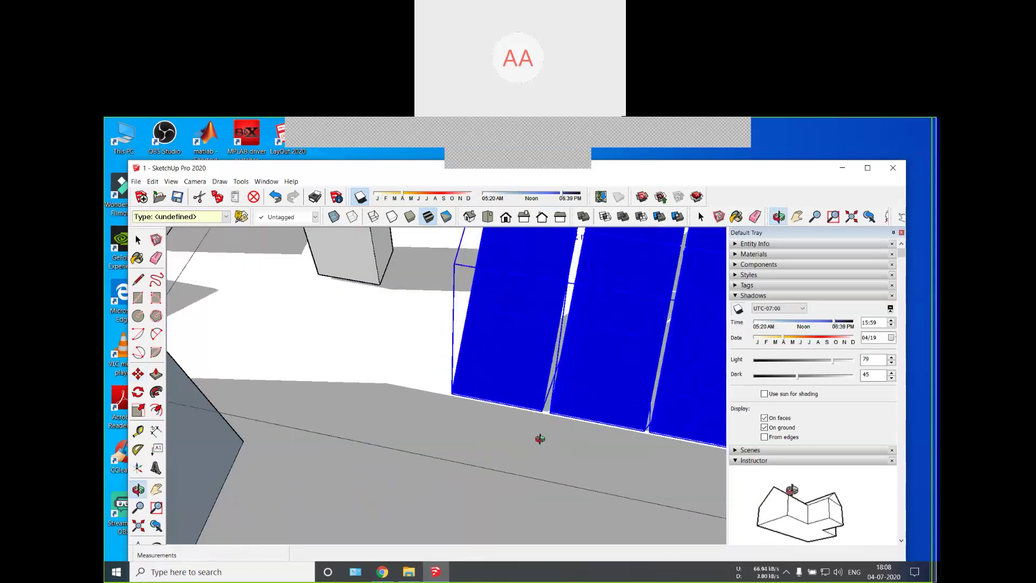
middle_click_drag(631, 387, 308, 430)
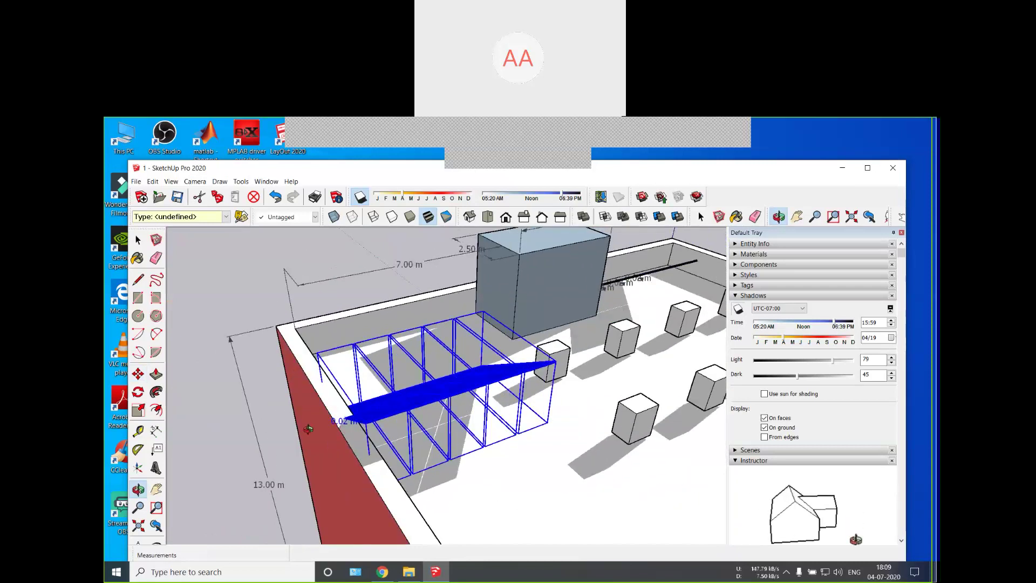
scroll(308, 430, "up", 4)
scroll(534, 451, "down", 2)
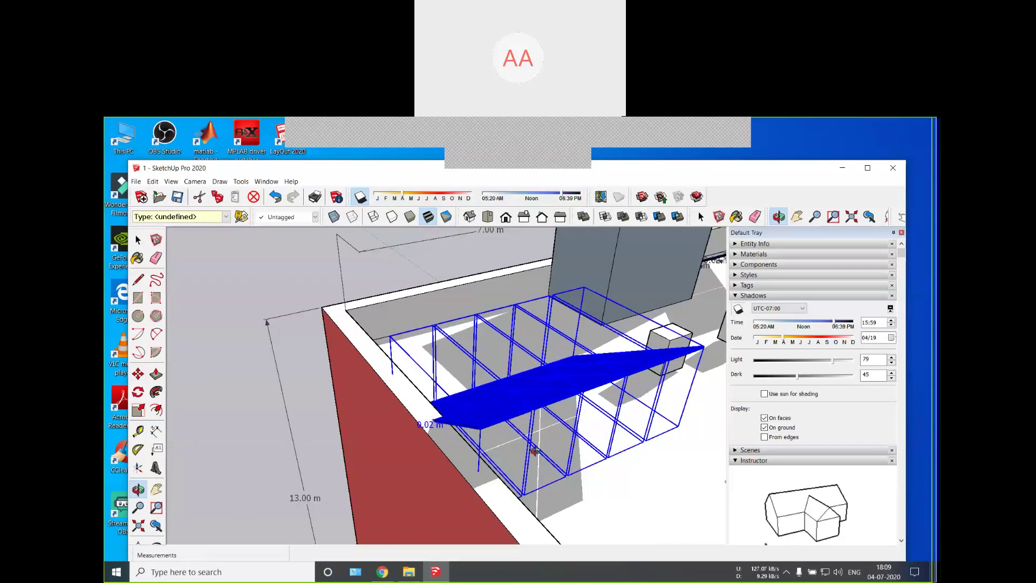
middle_click_drag(504, 504, 512, 510)
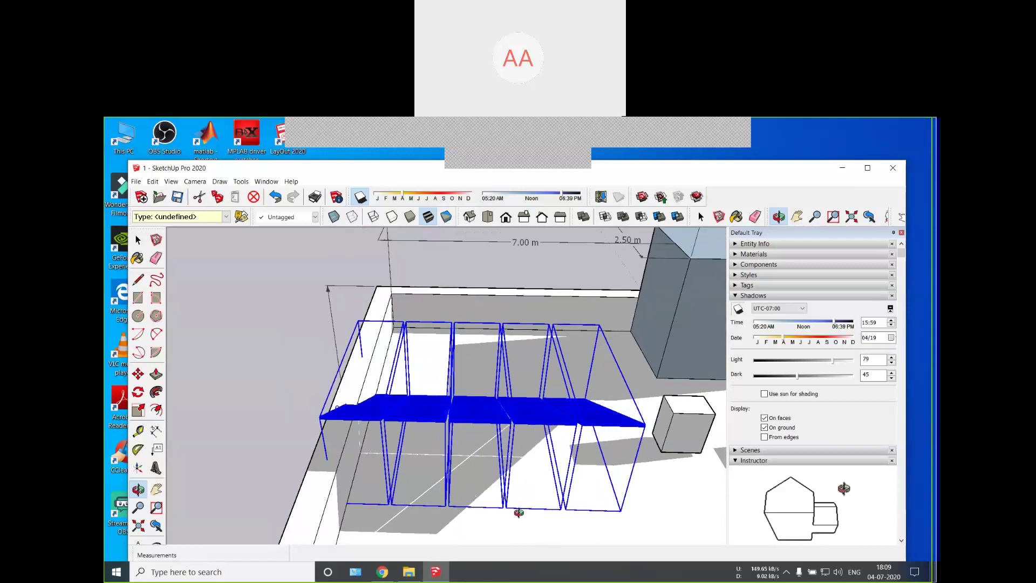
key("m")
left_click(489, 401)
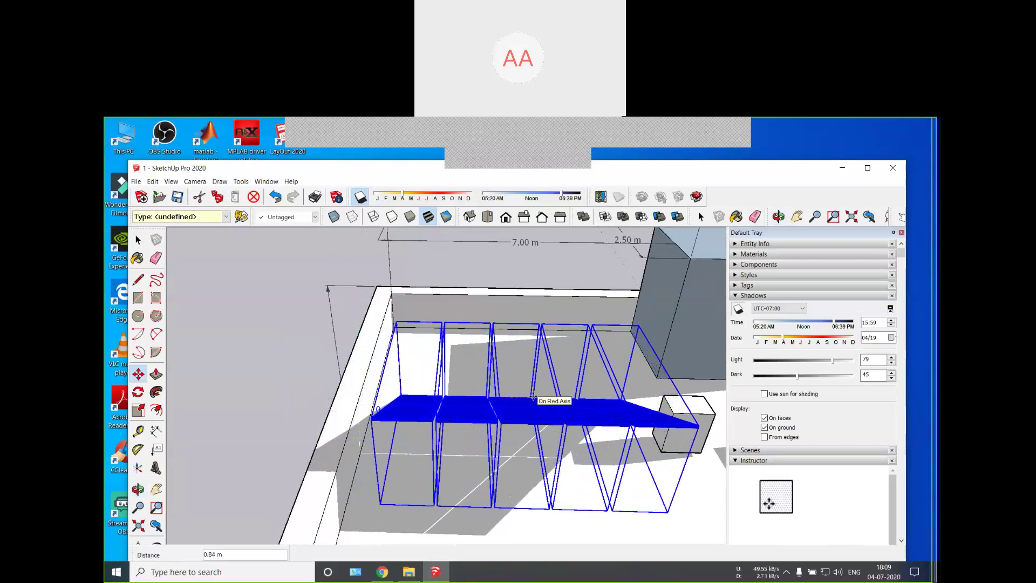
Step: Set the shadow time to 13:05 with the solar array in view
middle_click_drag(538, 398, 276, 442)
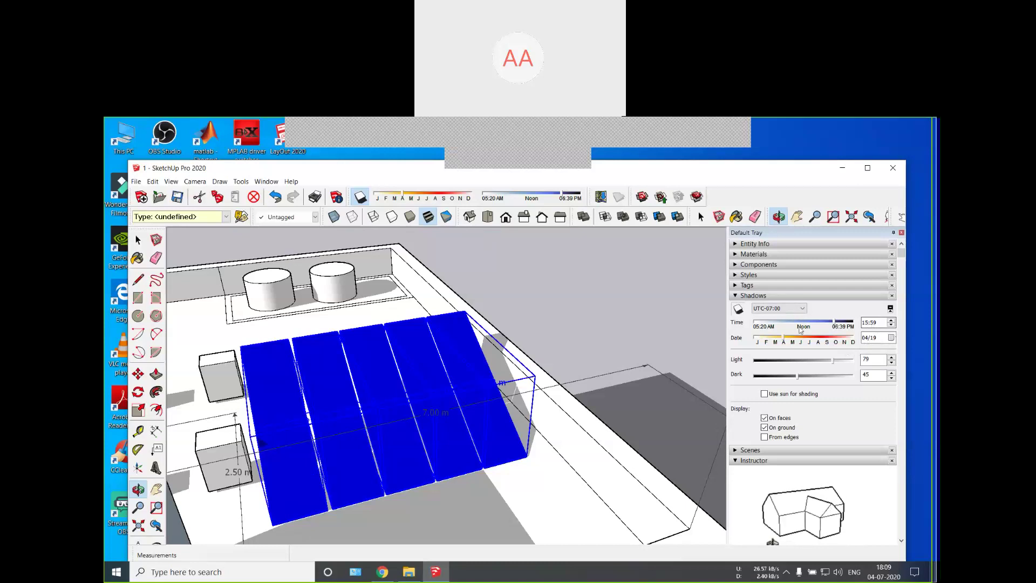
left_click_drag(834, 323, 792, 330)
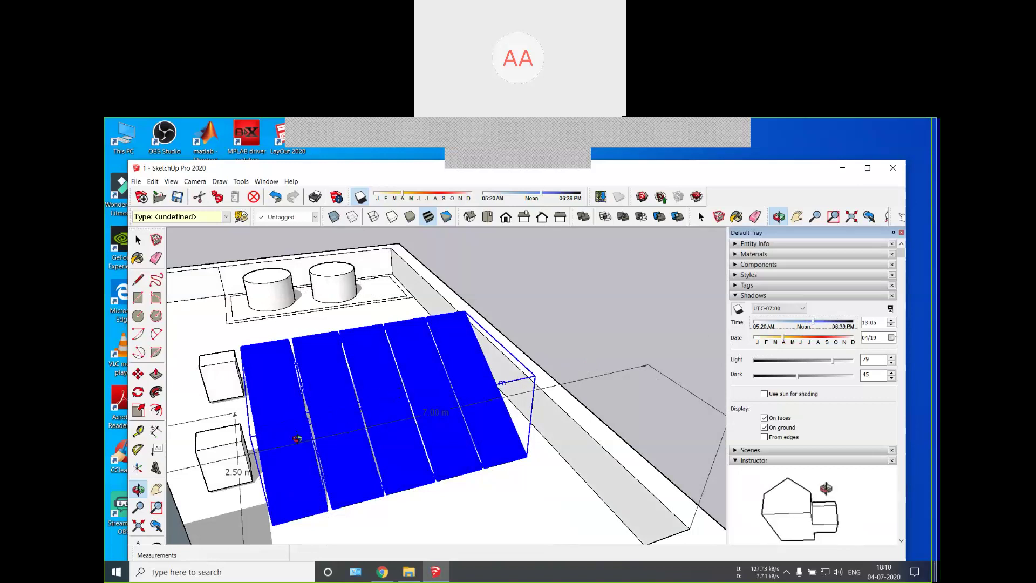
key("alt")
key("space")
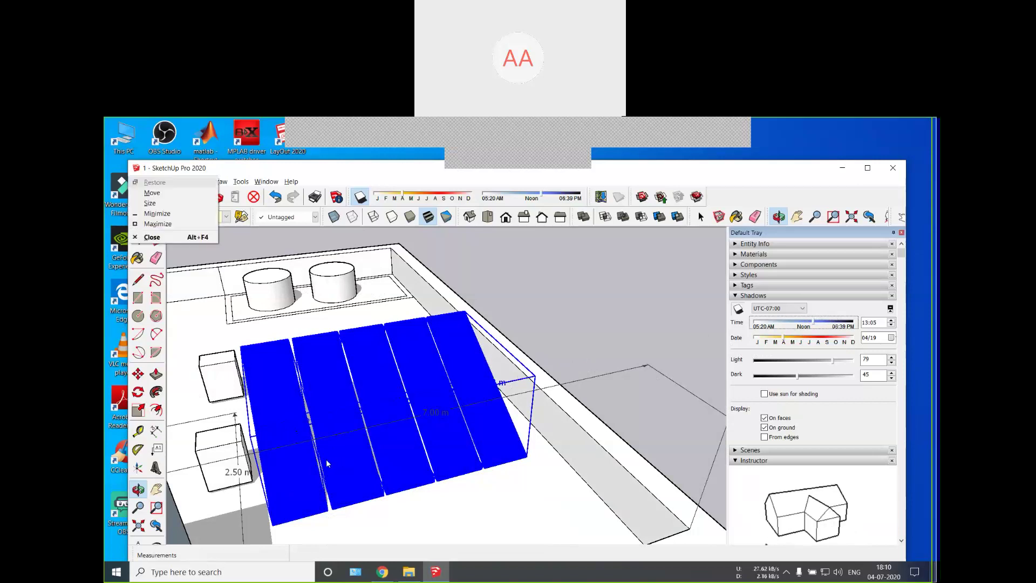
left_click(296, 460)
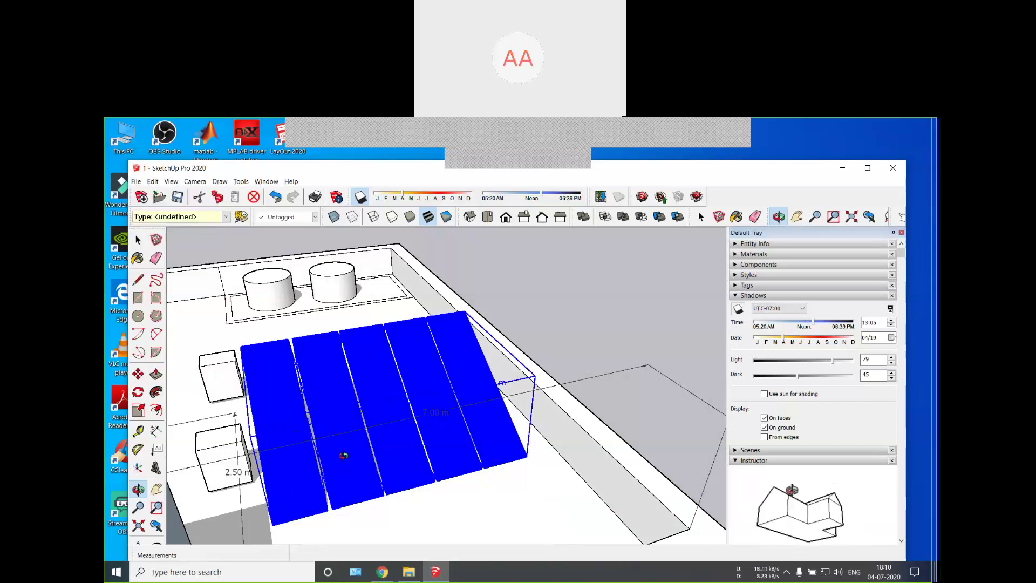
Step: Reselect the five-column solar array and move it about 1.31 m toward the two cylindrical tanks
key("space")
left_click(282, 453)
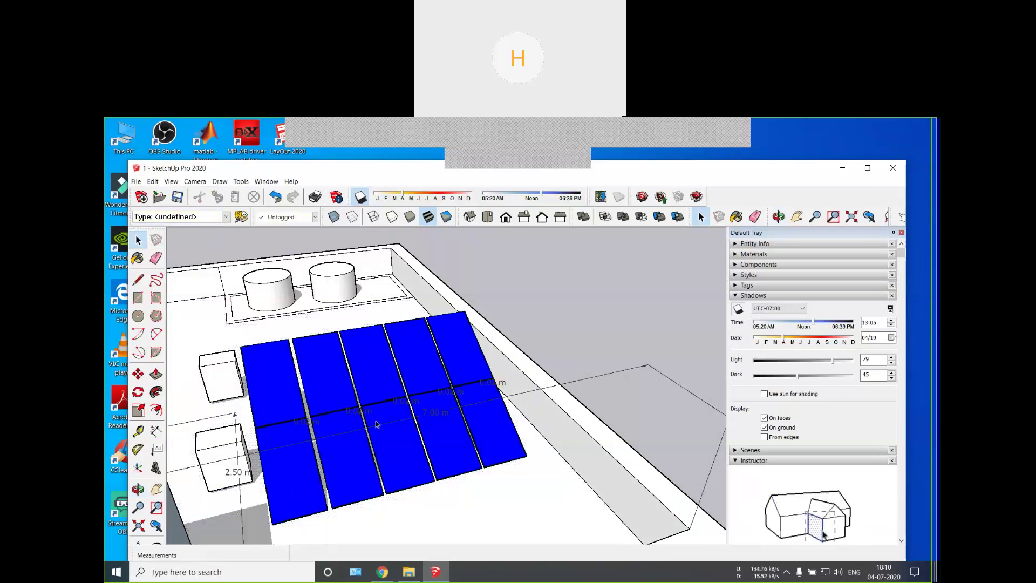
left_click(475, 432)
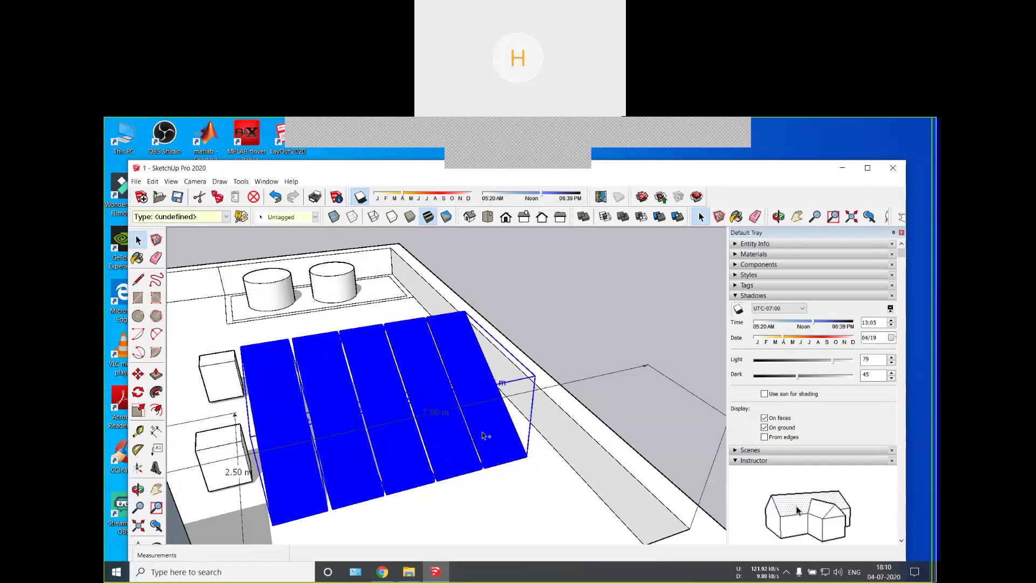
key("m")
left_click(408, 417)
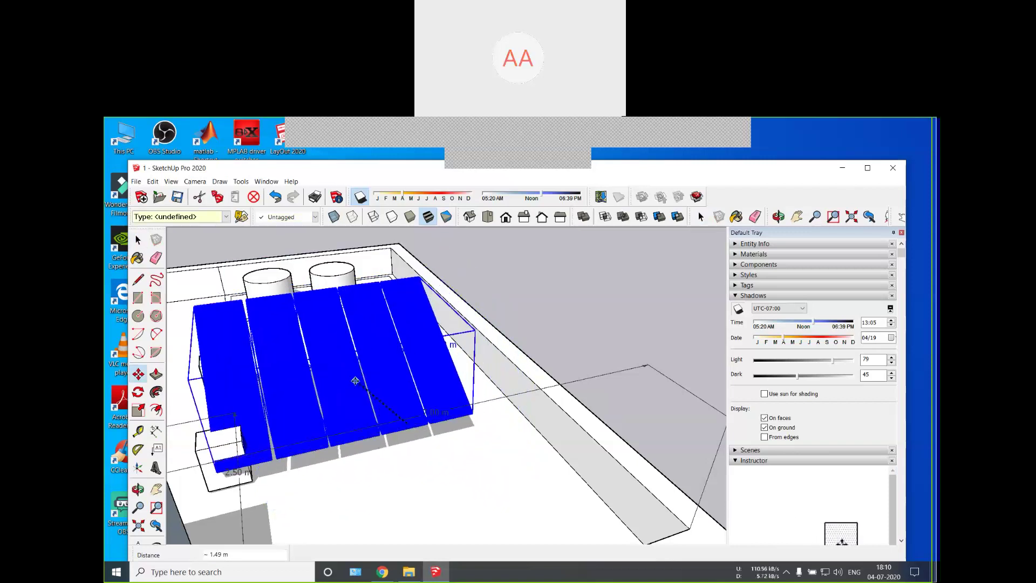
key("Escape")
left_click(395, 374)
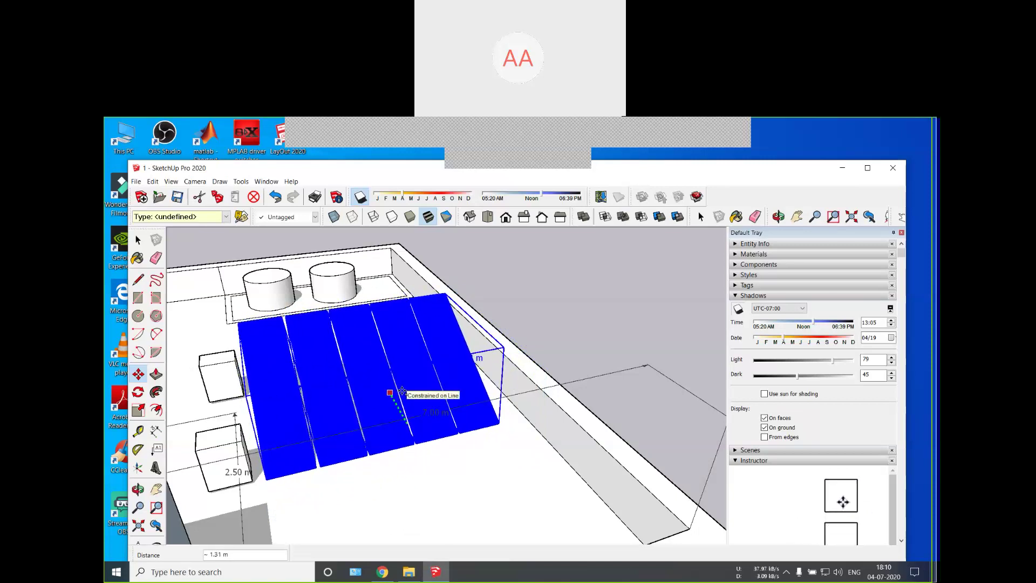
left_click(402, 395)
mouse_move(393, 447)
middle_mouse_down()
mouse_move(527, 430)
mouse_move(511, 485)
mouse_move(523, 453)
mouse_move(338, 491)
mouse_move(409, 443)
mouse_move(351, 436)
mouse_move(400, 459)
mouse_move(673, 255)
middle_mouse_up()
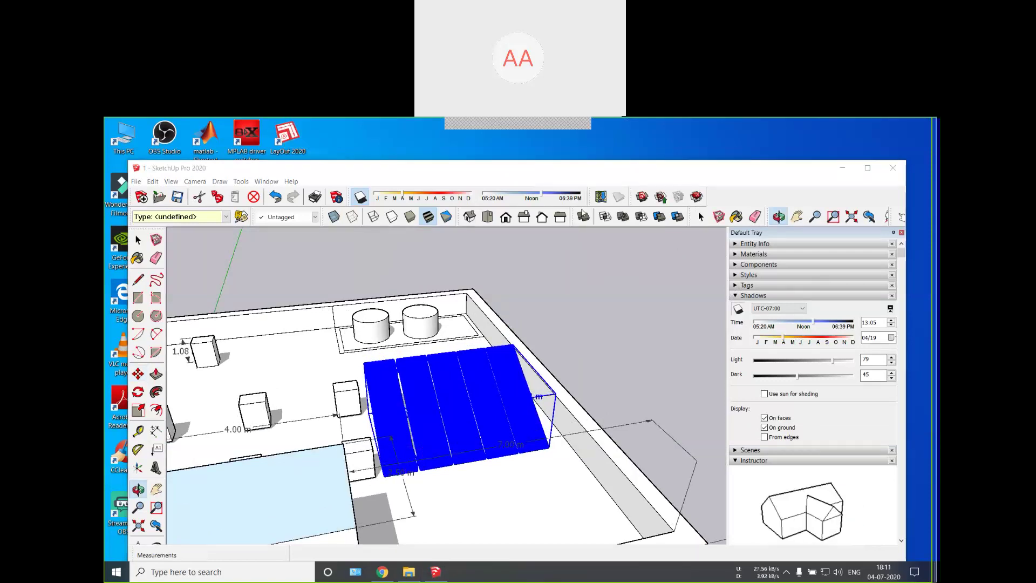
Step: Compare the rooftop shadows on the five-column solar array at 13:05 for the dates 01/11 and 10/02
left_click_drag(404, 197, 381, 195)
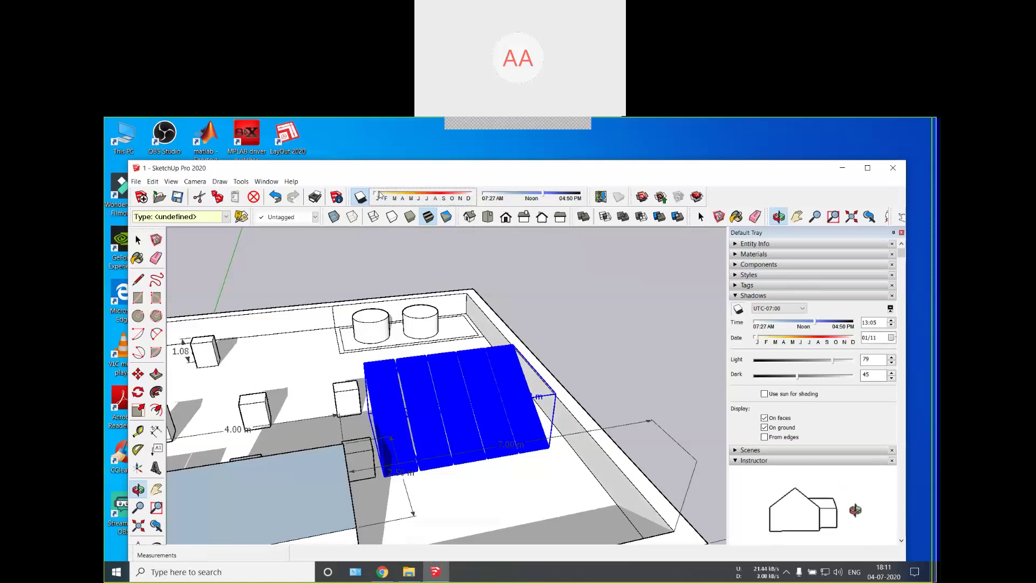
left_click_drag(381, 195, 452, 195)
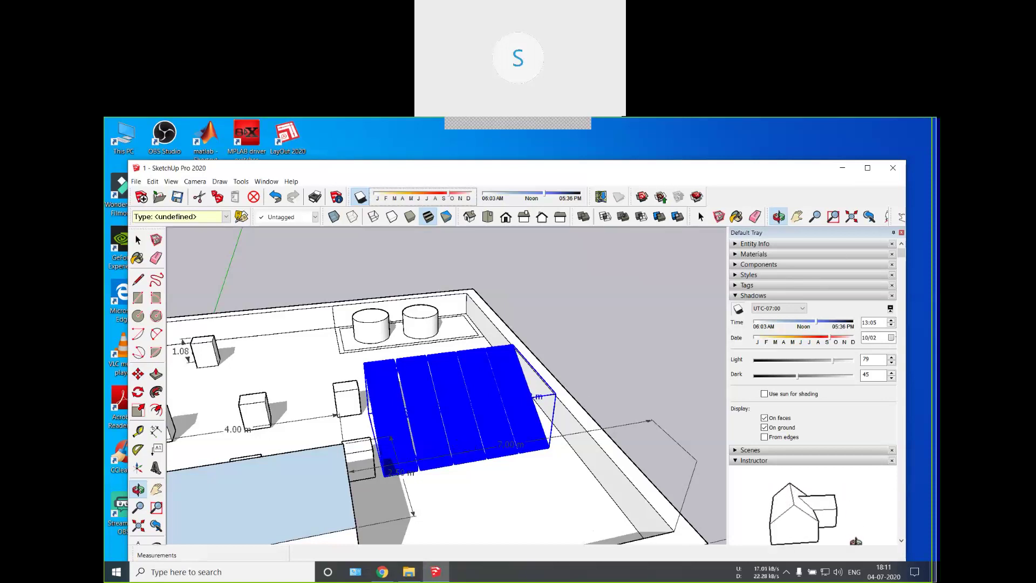
left_click_drag(647, 270, 401, 376)
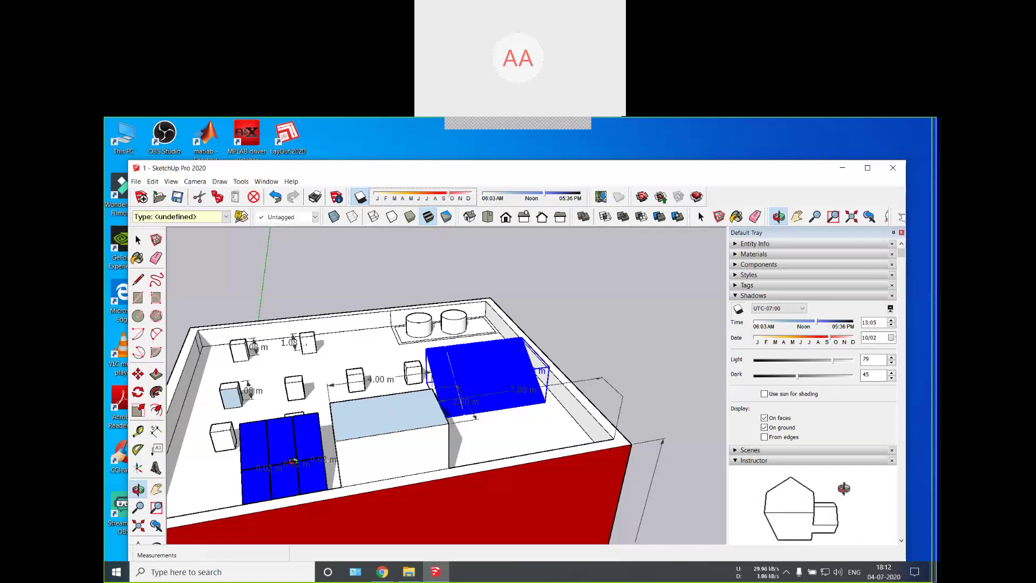
Step: Examine both solar arrays and the large block from several sides for shading at the current date and time
left_click_drag(291, 500, 316, 529)
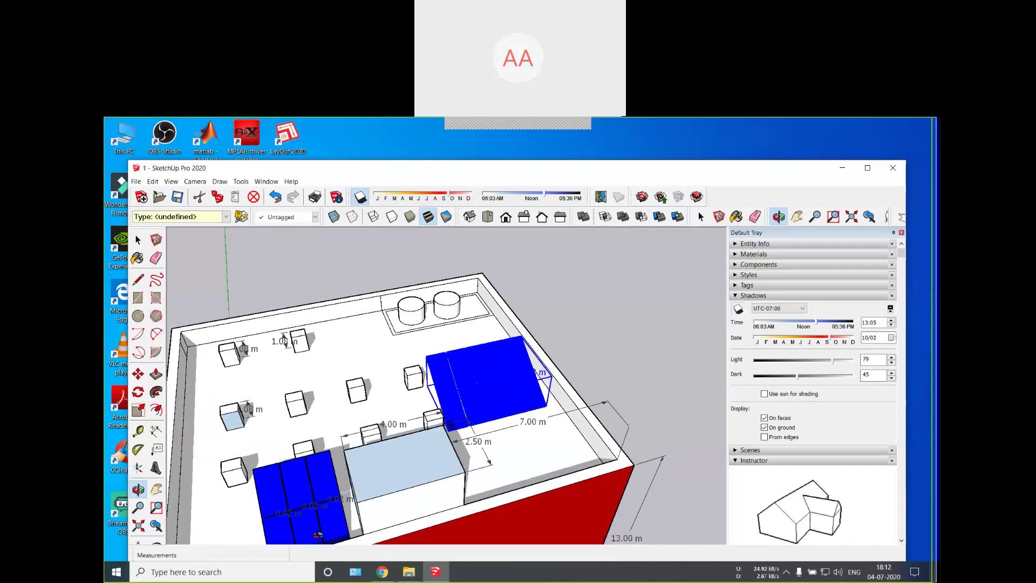
left_click_drag(326, 442, 351, 386)
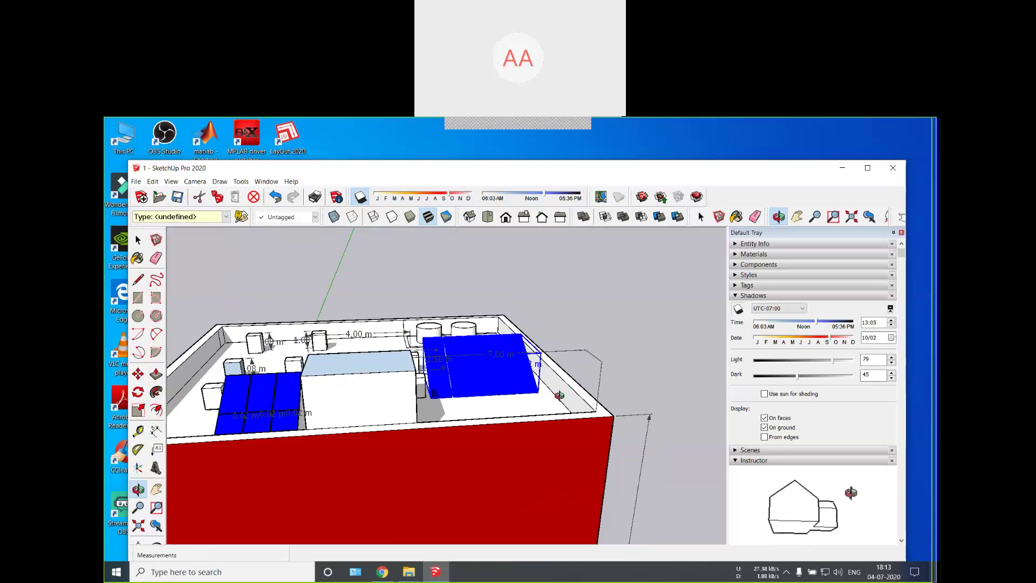
left_click_drag(471, 372, 363, 402)
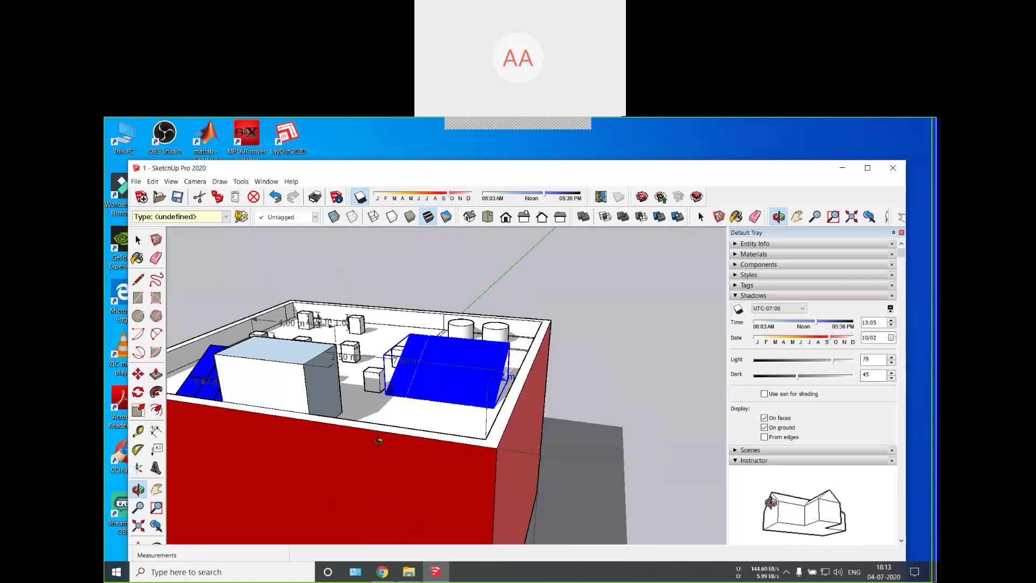
scroll(379, 441, "up", 4)
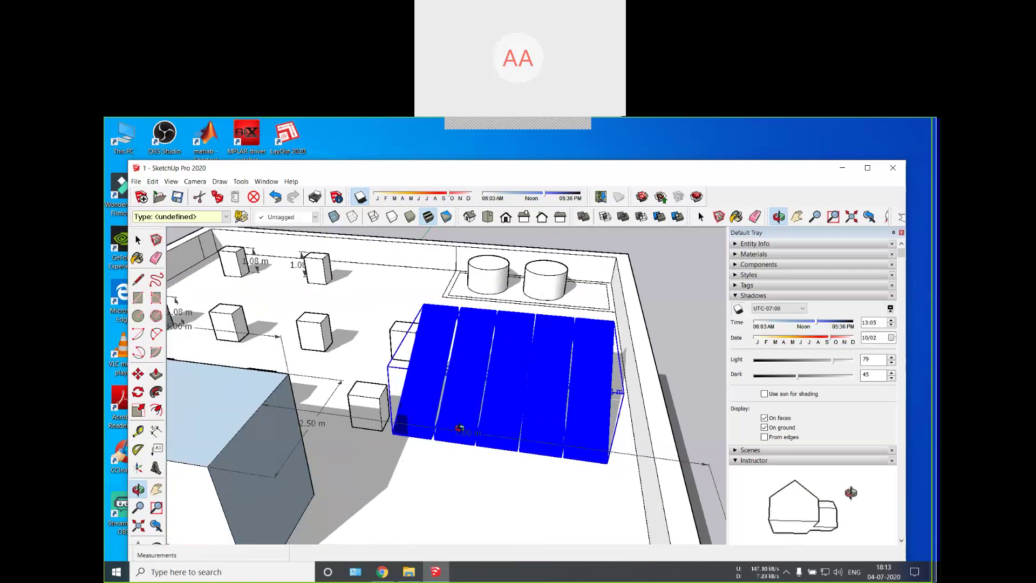
scroll(470, 422, "down", 3)
left_click_drag(359, 429, 413, 412)
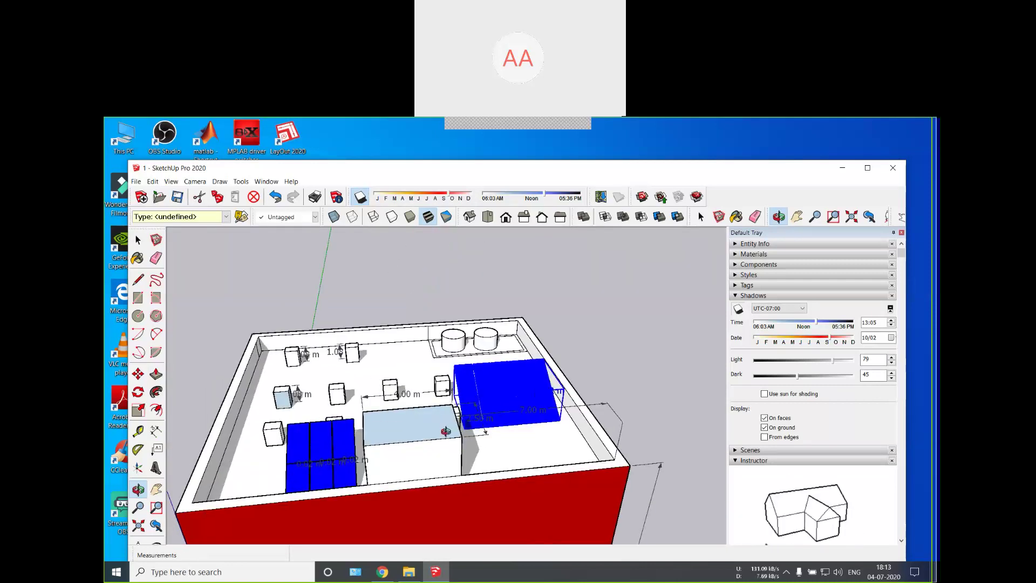
scroll(390, 416, "up", 1)
scroll(389, 416, "down", 4)
mouse_move(389, 416)
left_mouse_down()
mouse_move(352, 389)
mouse_move(445, 420)
left_mouse_up()
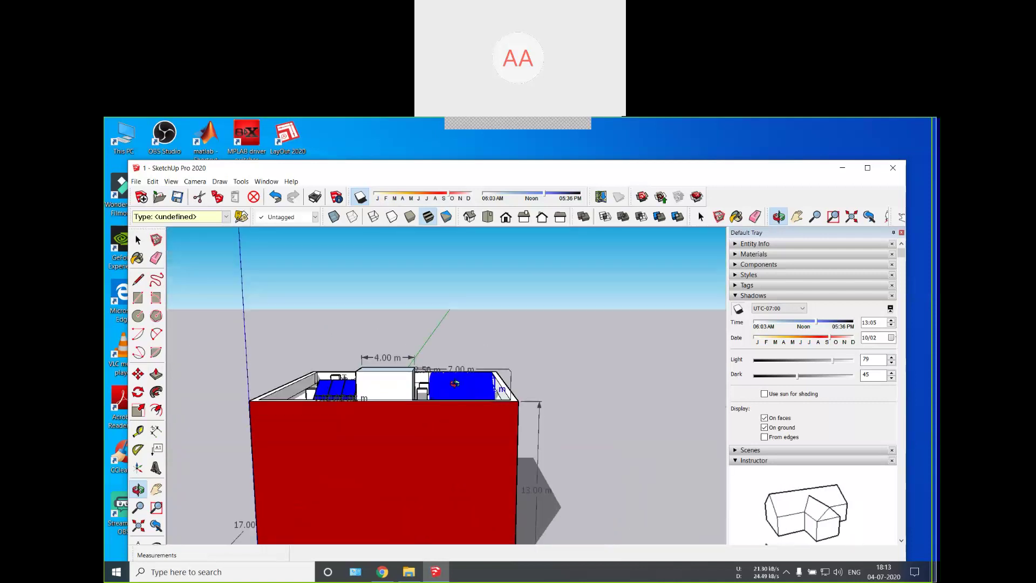
left_click_drag(455, 384, 453, 431)
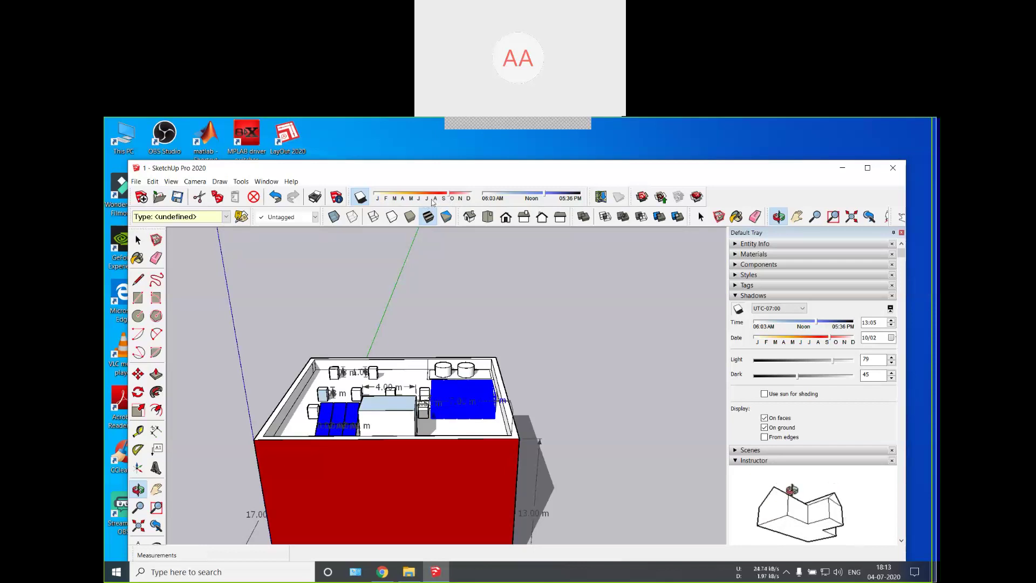
Step: Check the block's shadow against the solar arrays for the dates 09/20, 04/01 and 05/21
left_click_drag(450, 199, 443, 198)
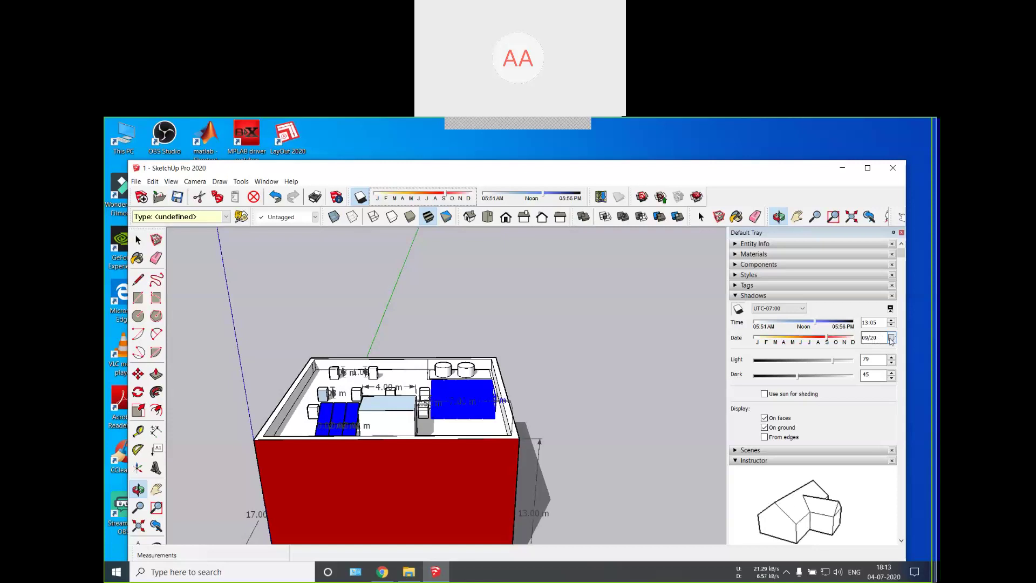
left_click_drag(511, 417, 457, 393)
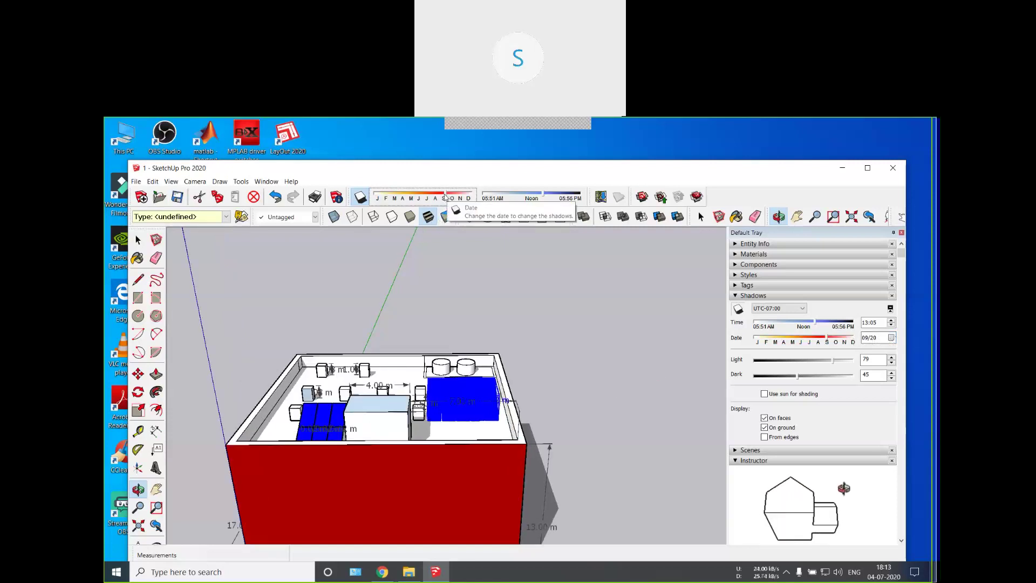
left_click_drag(447, 197, 401, 201)
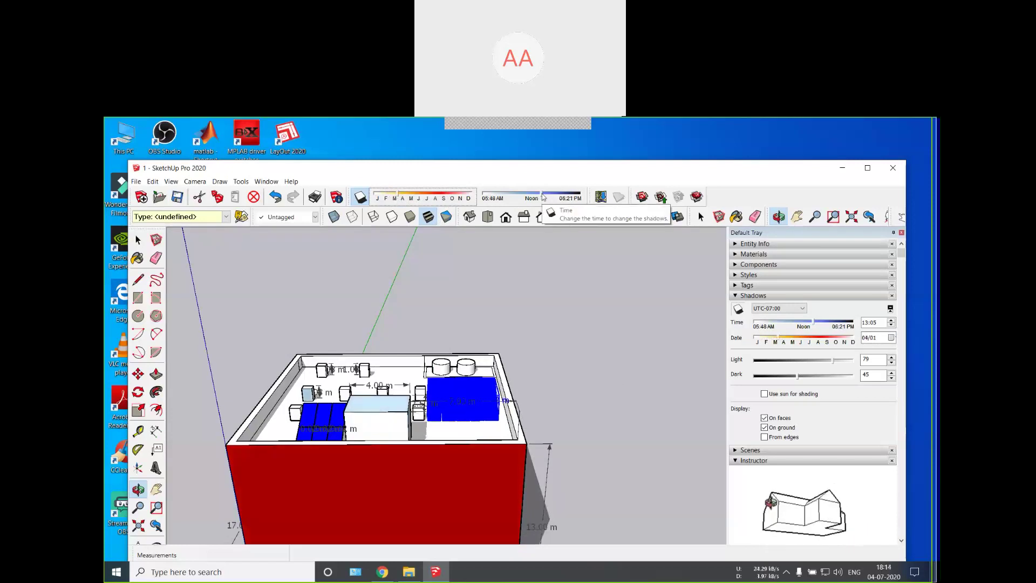
left_click_drag(400, 195, 413, 196)
left_click_drag(432, 411, 438, 507)
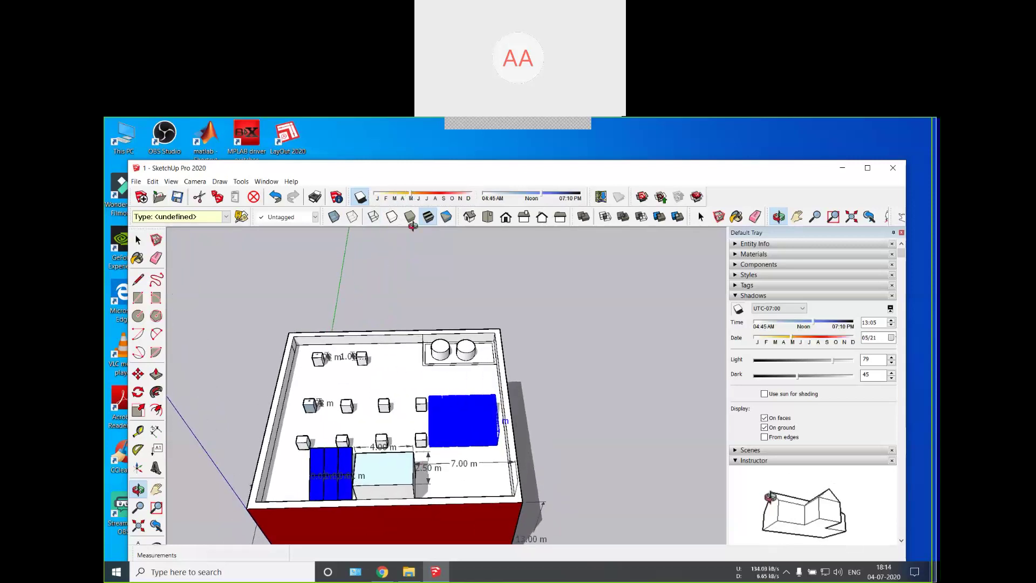
Step: Compare the roof shadows across the year using the dates 11/05, 06/10, 01/08 and 05/24
left_click_drag(413, 199, 443, 191)
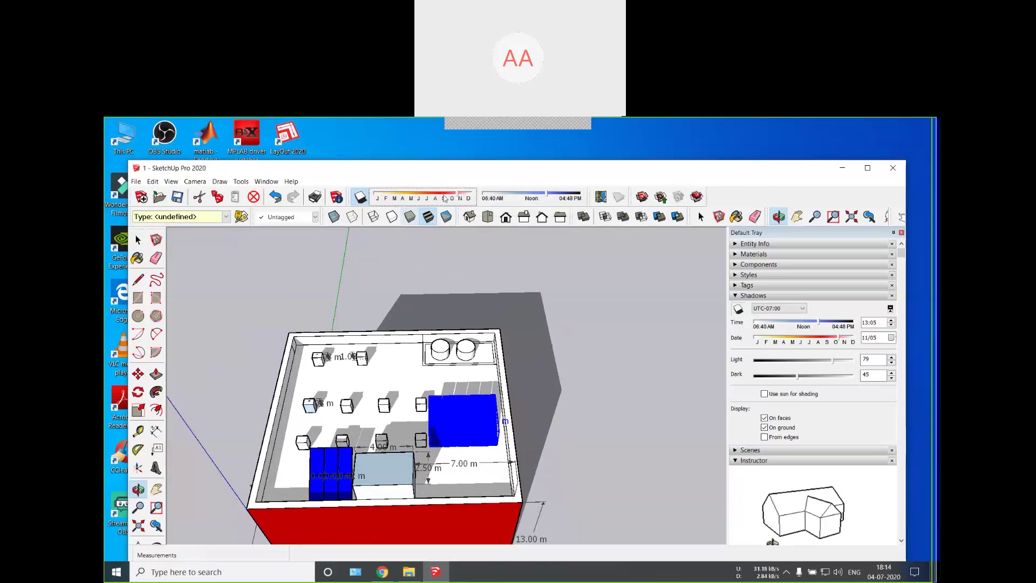
left_click(459, 197)
left_click_drag(459, 196, 419, 202)
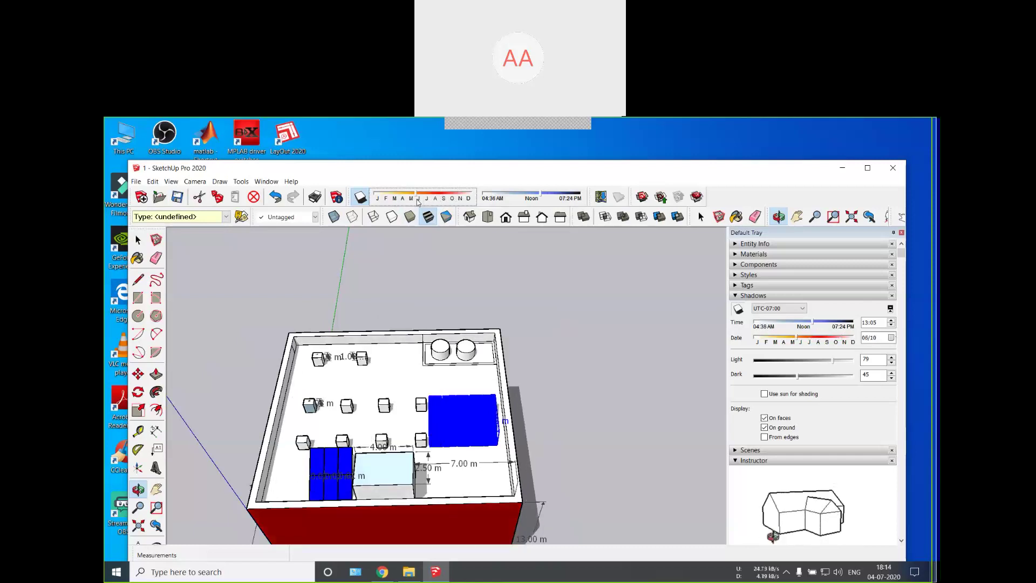
left_click_drag(418, 201, 380, 201)
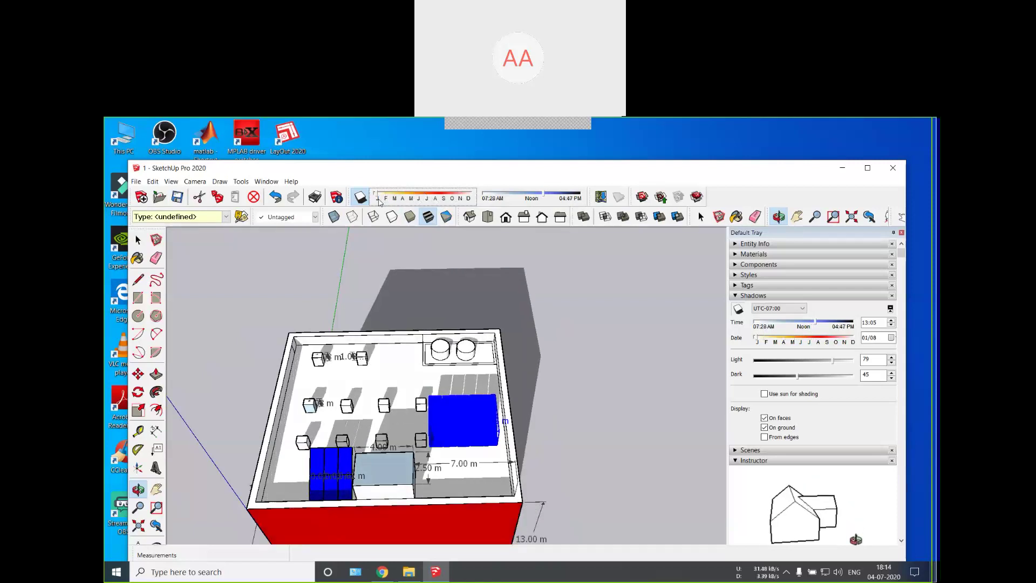
left_click_drag(380, 202, 412, 208)
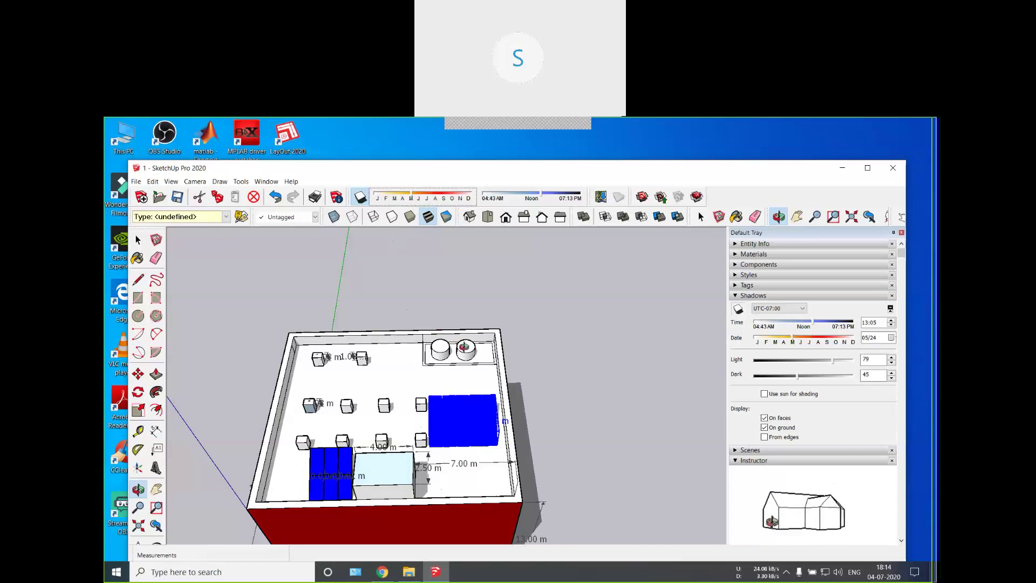
Step: Set the shadow date to 11/15 and examine the shading on the five-column solar array from several angles
left_click_drag(479, 415, 564, 373)
left_click_drag(453, 432, 491, 401)
scroll(494, 390, "up", 4)
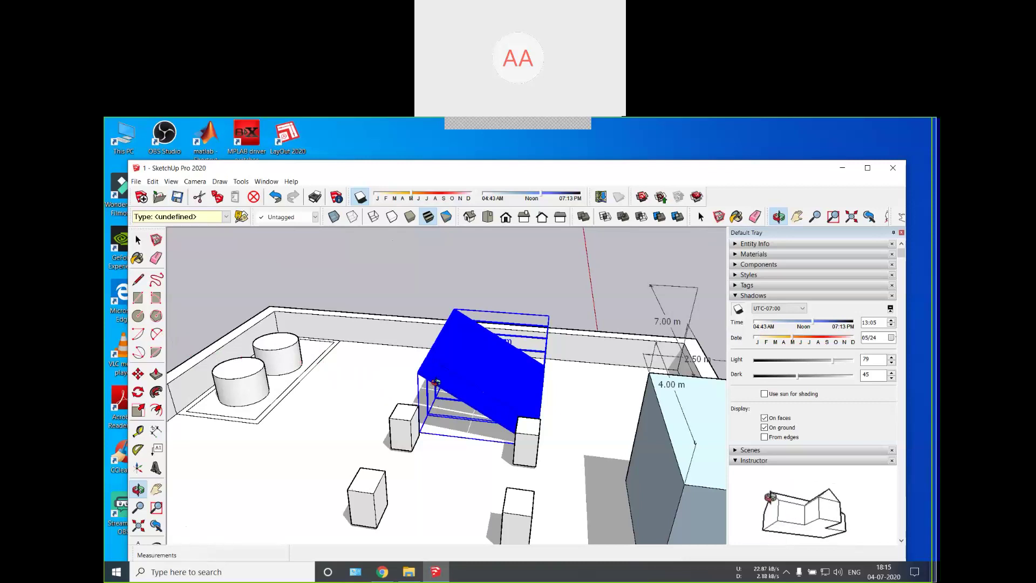
left_click_drag(485, 403, 544, 418)
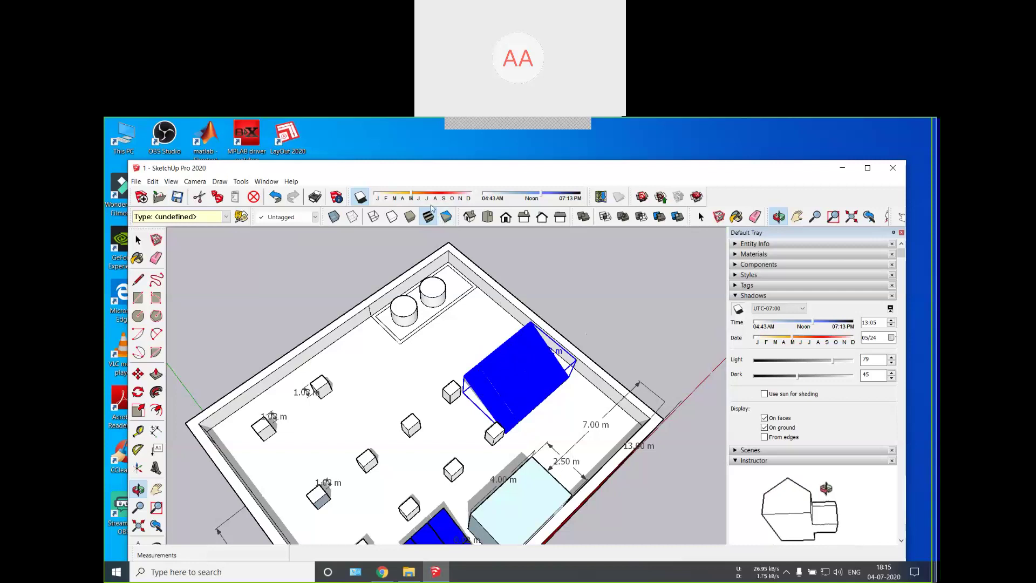
left_click_drag(414, 198, 460, 198)
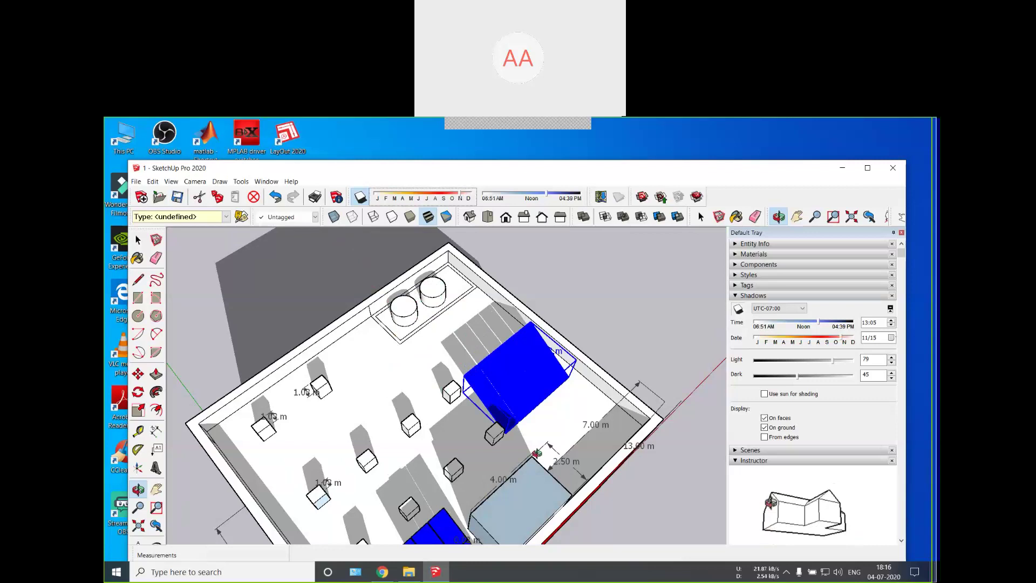
left_click_drag(568, 431, 520, 418)
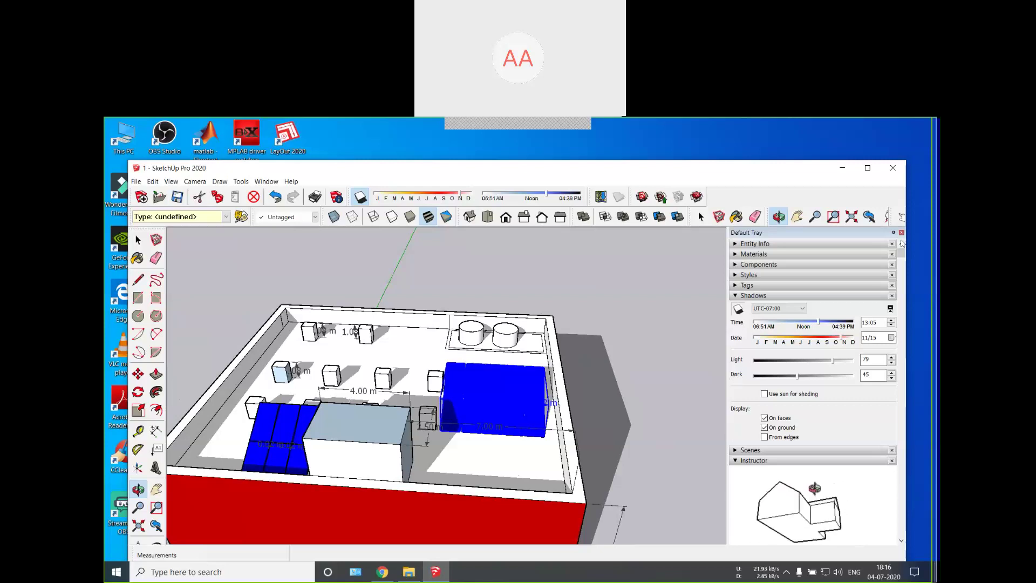
left_click_drag(457, 426, 435, 404)
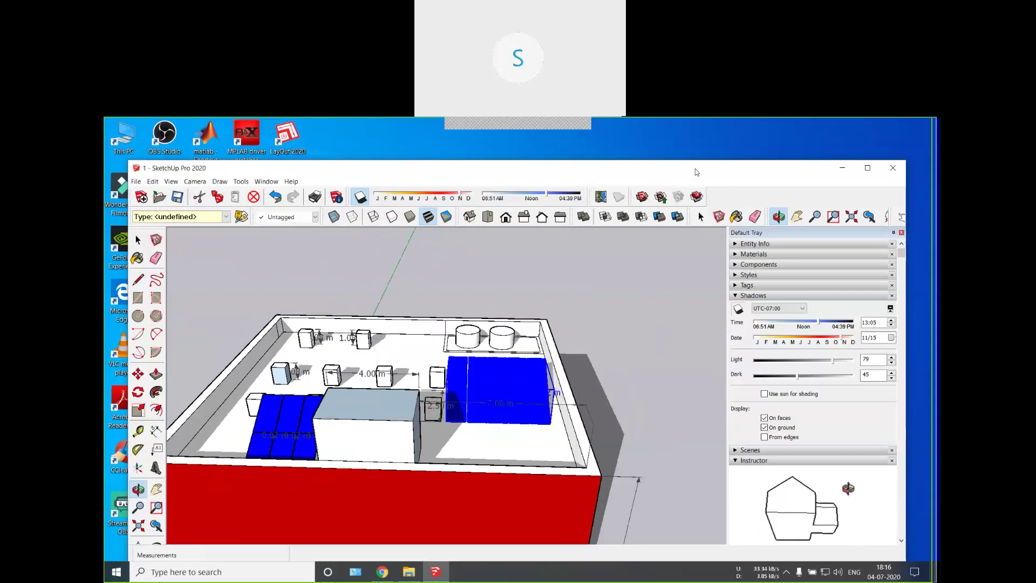
Step: Maximize the program window and start a new blank model
left_click(867, 168)
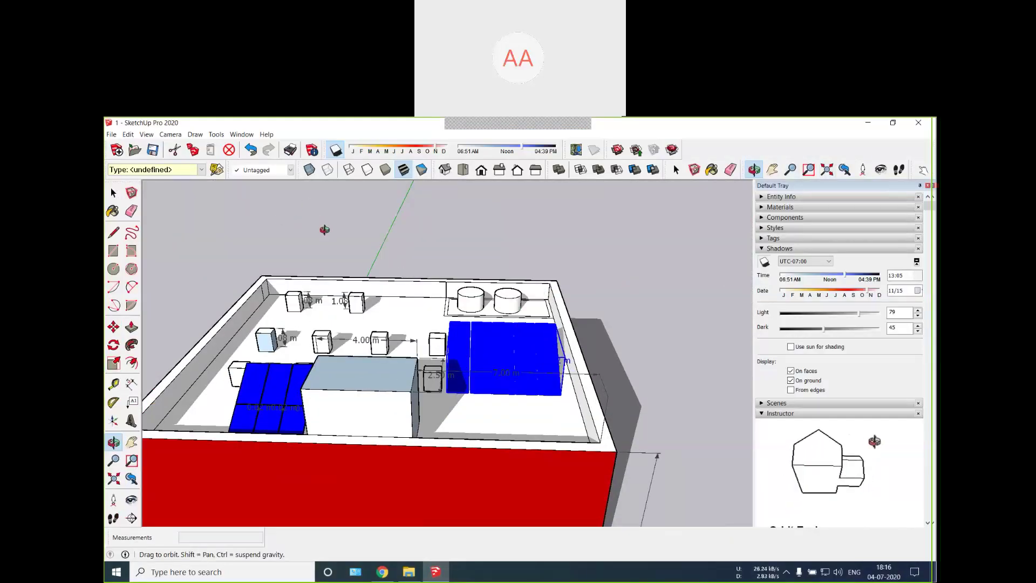
left_click(111, 134)
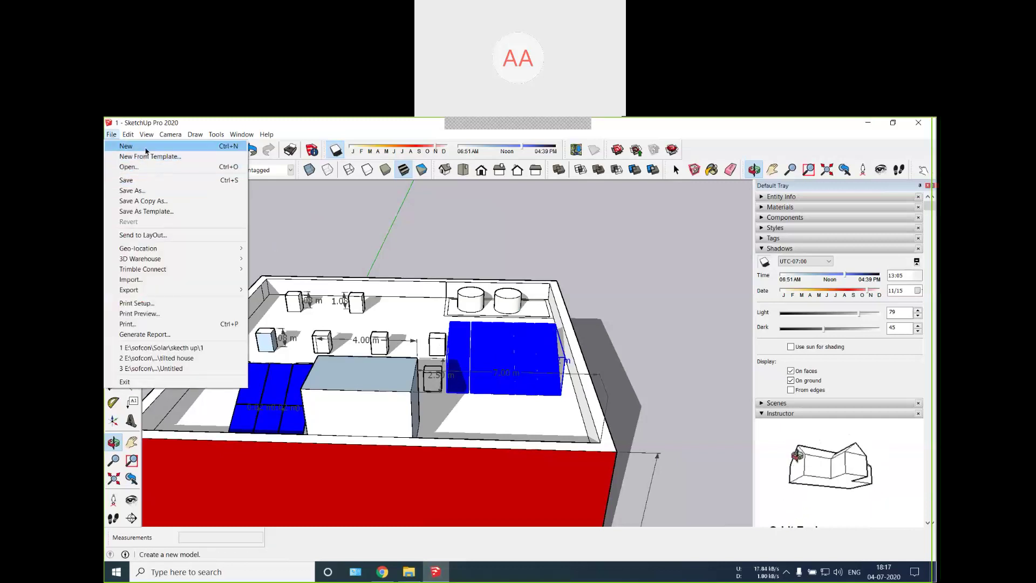
left_click(146, 151)
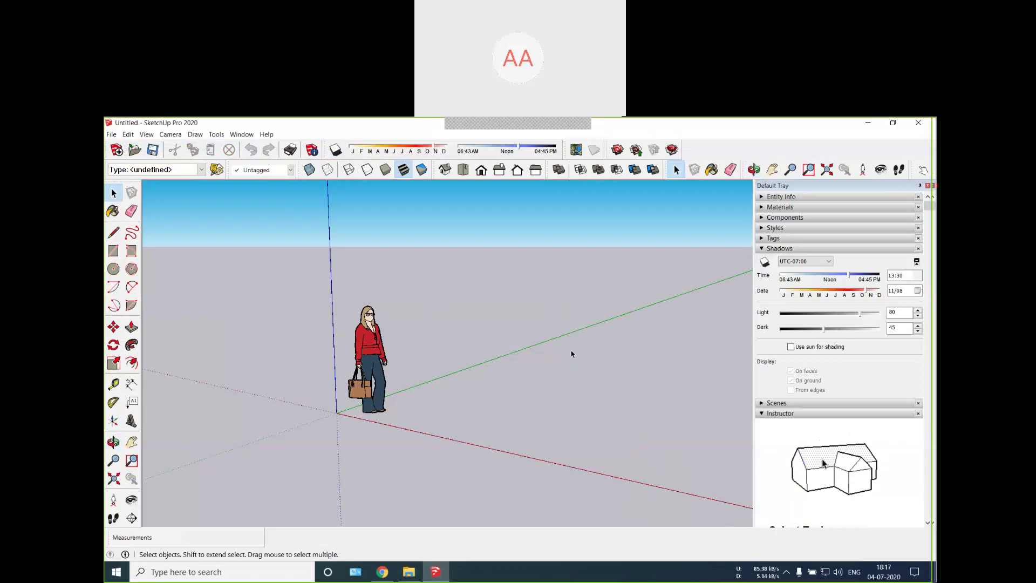
Step: Hide the default human figure standing at the origin of the new model
key("o")
left_click_drag(528, 375, 505, 330)
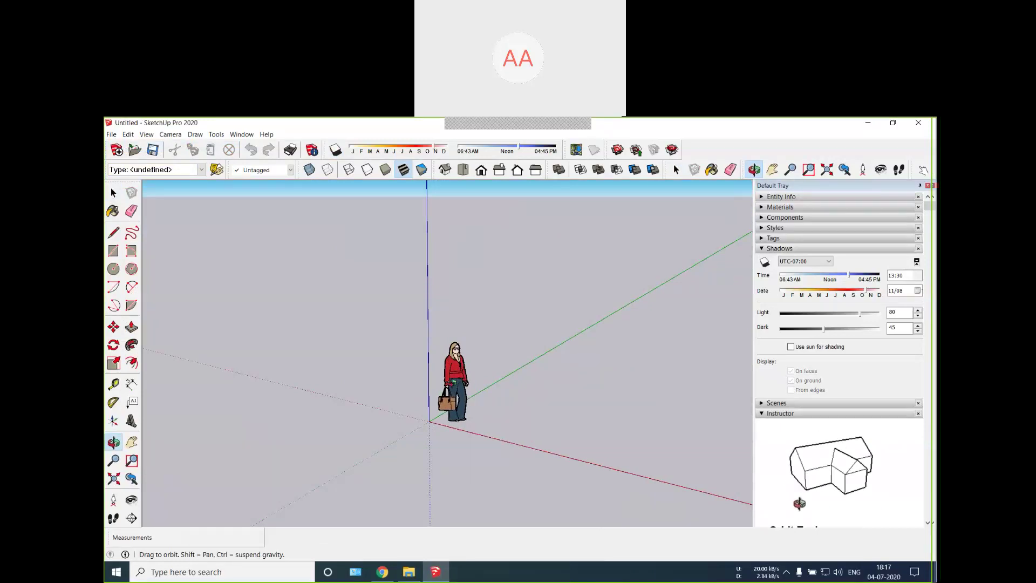
left_click(676, 169)
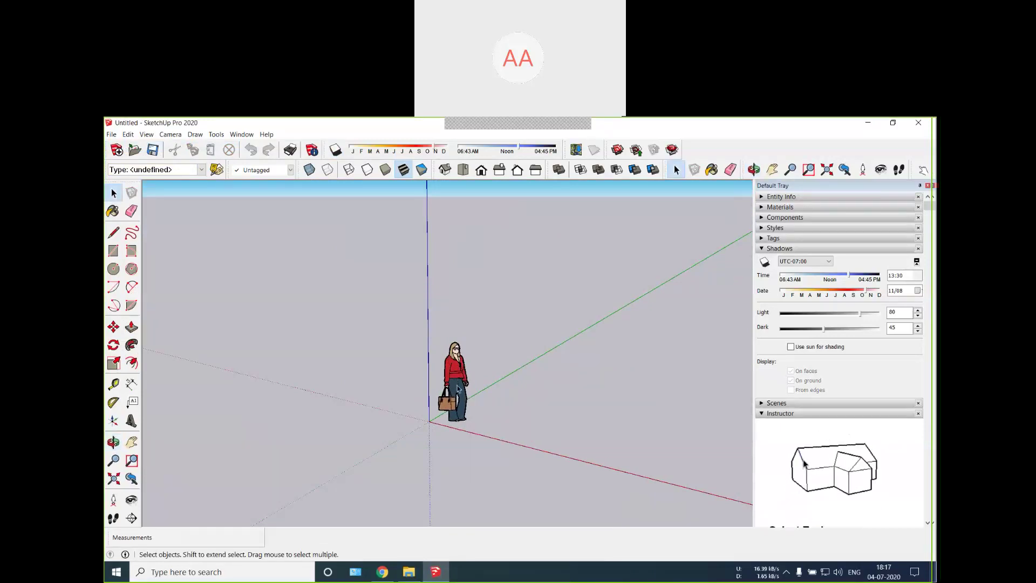
left_click(457, 387)
right_click(465, 368)
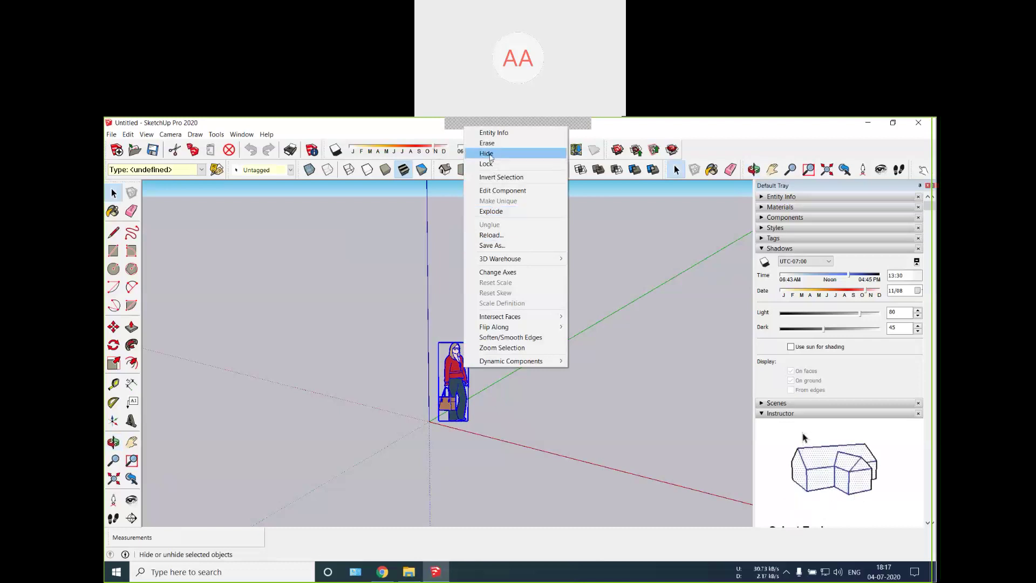
left_click(486, 154)
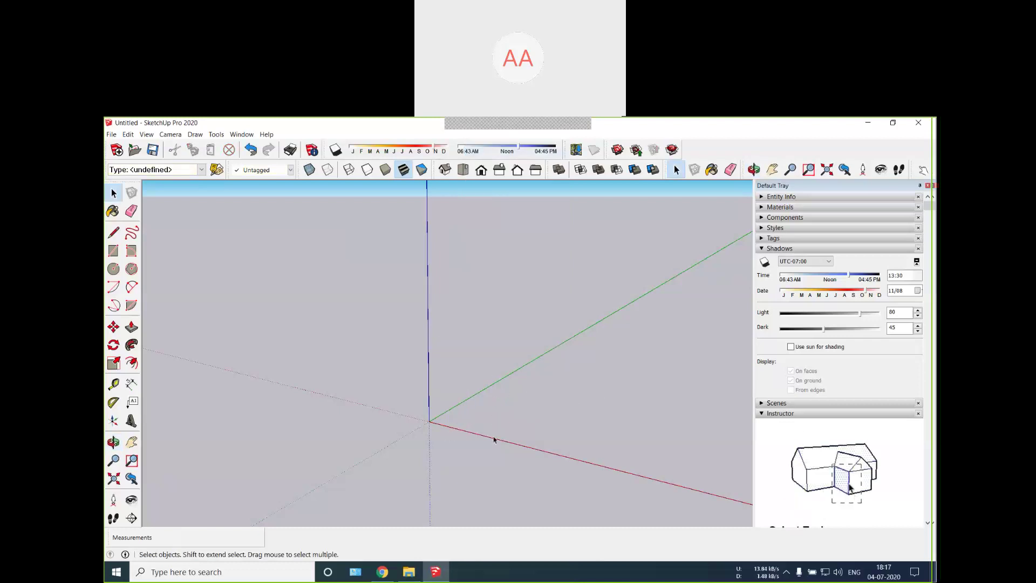
Step: Draw a rectangle about 11' 8" by 9' 11" on the ground between the red and green axes, near the origin
middle_click_drag(511, 423, 623, 465)
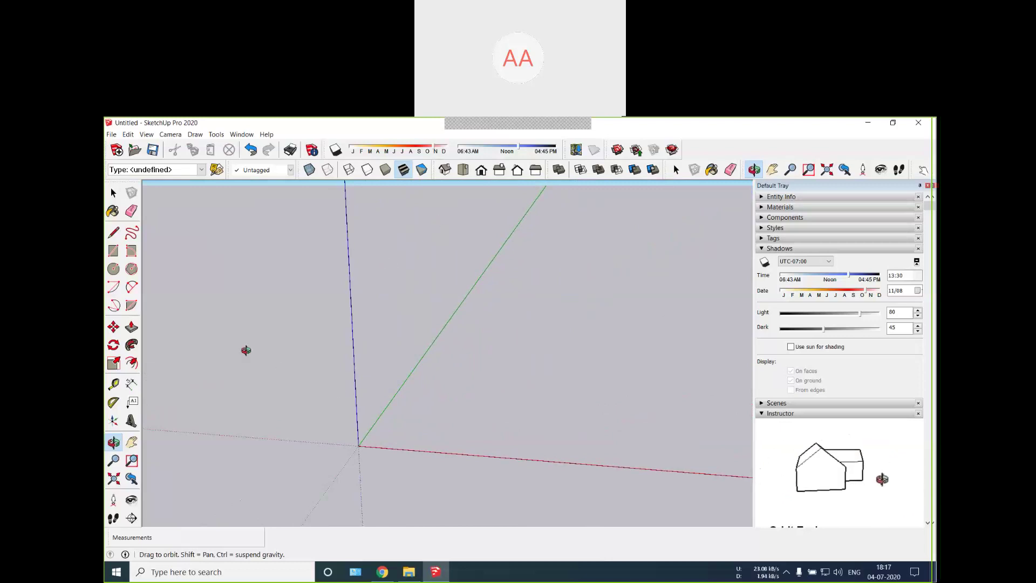
left_click(114, 250)
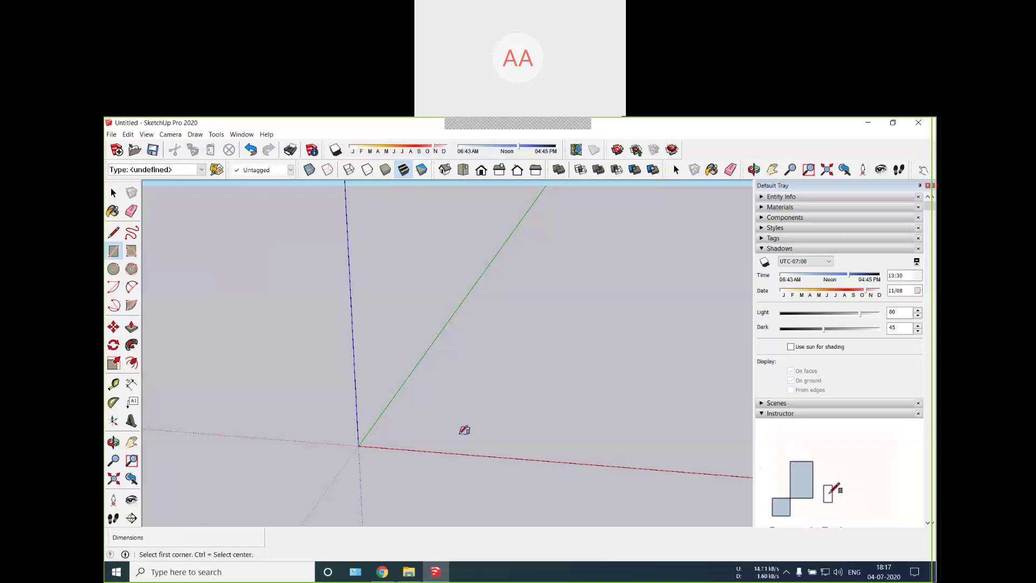
left_click(460, 433)
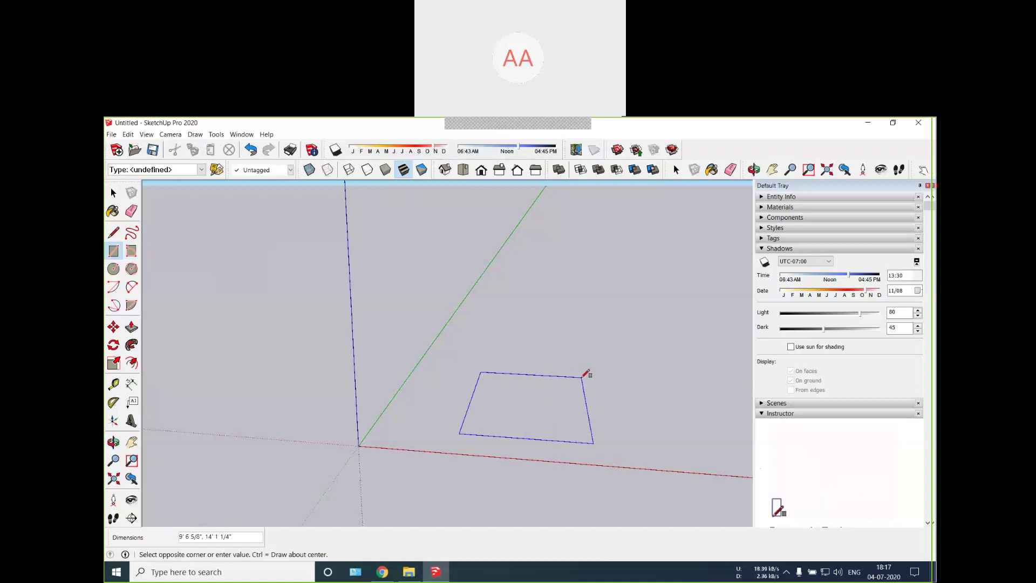
left_click(611, 395)
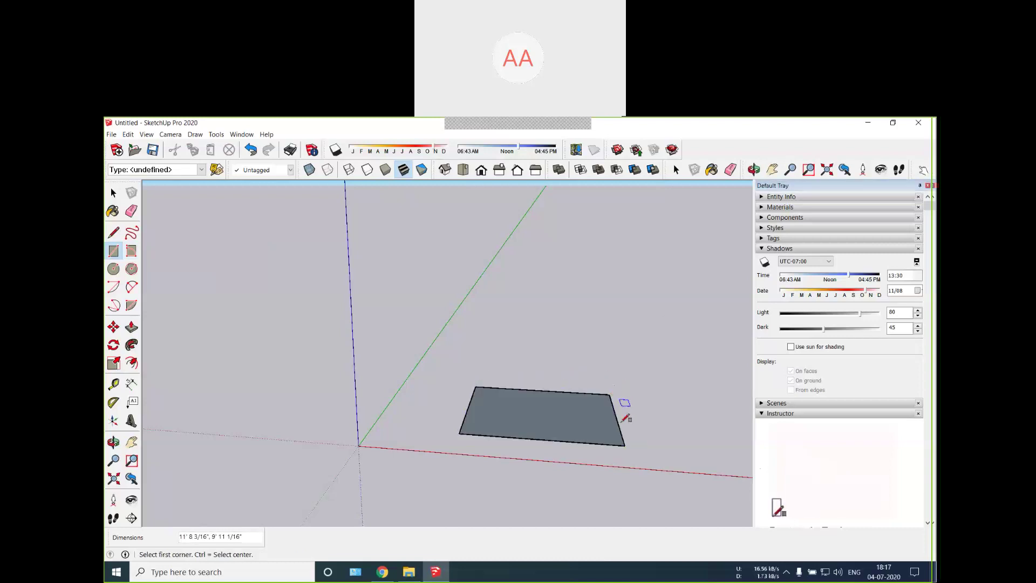
middle_click_drag(511, 435, 510, 453)
left_click_drag(511, 453, 605, 420)
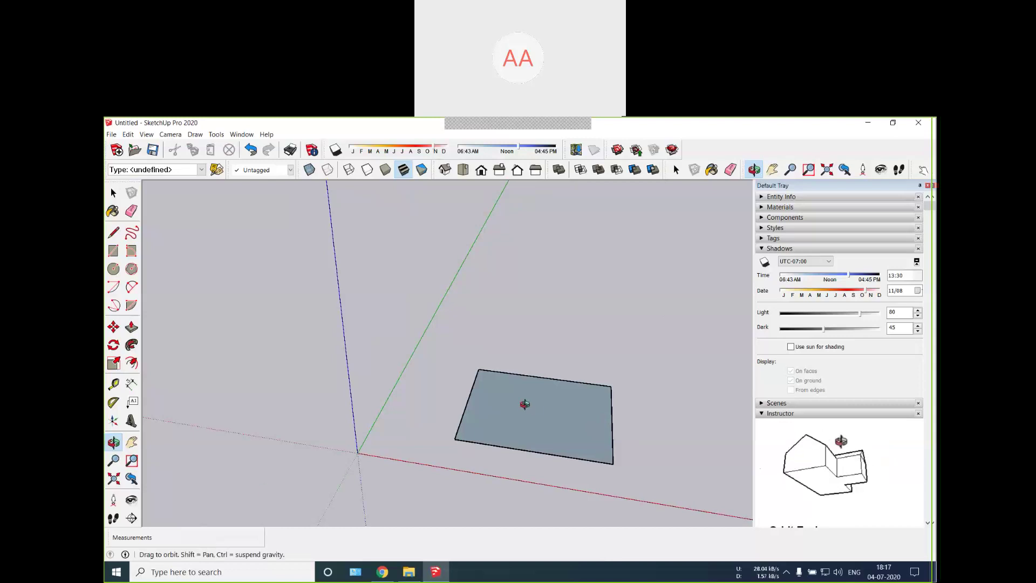
key("p")
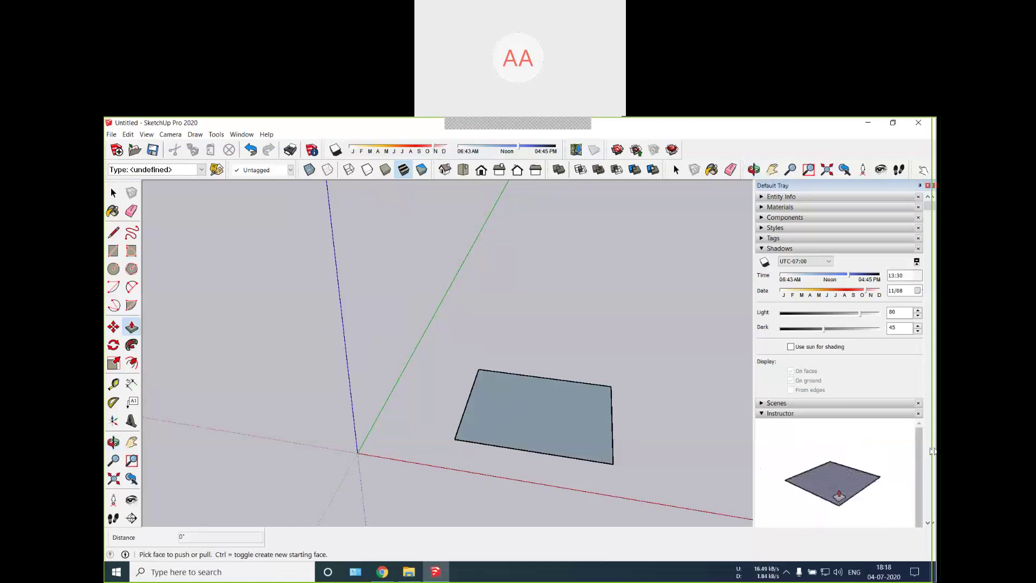
left_click(559, 400)
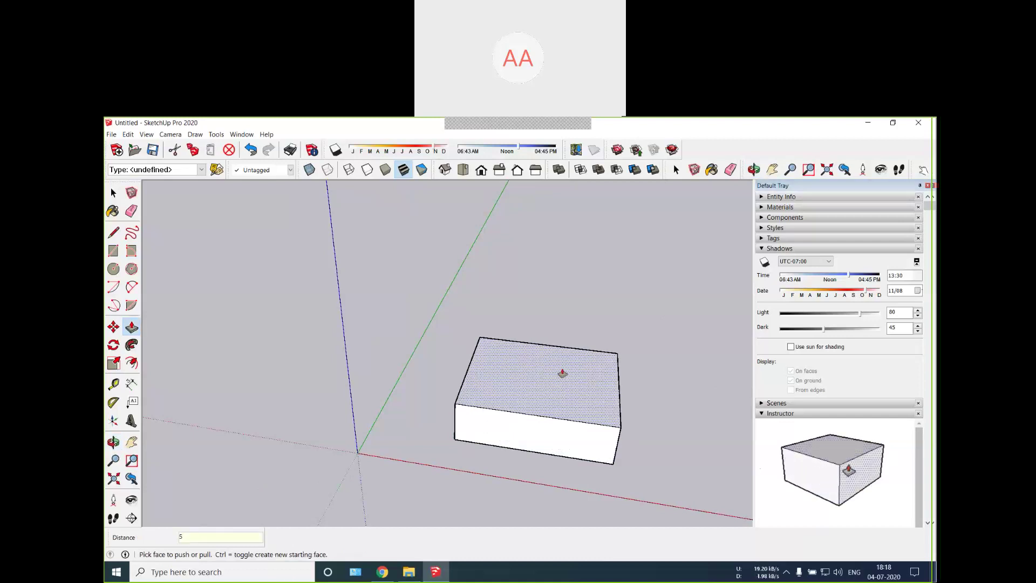
left_click(562, 374)
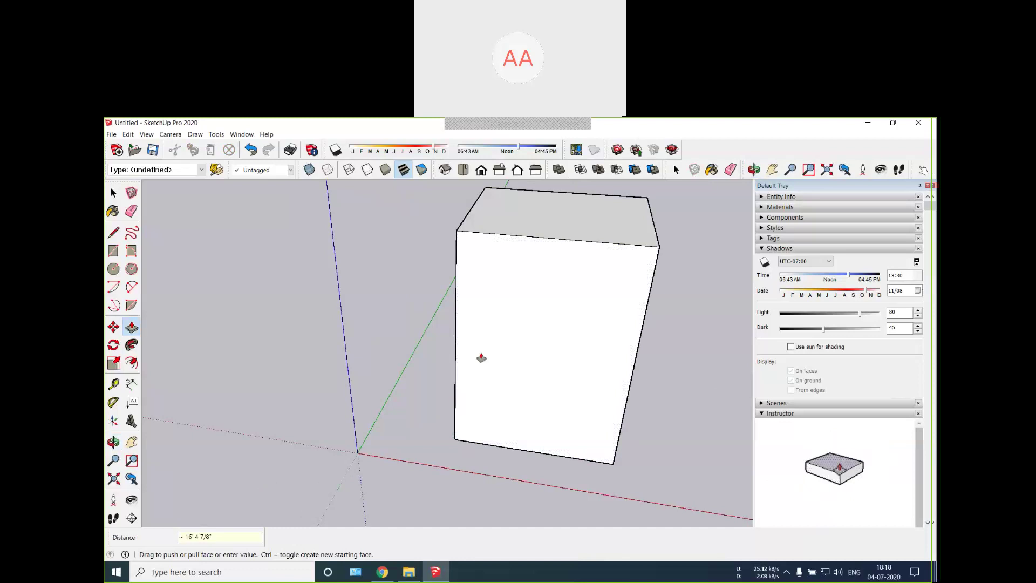
key("ctrl+z")
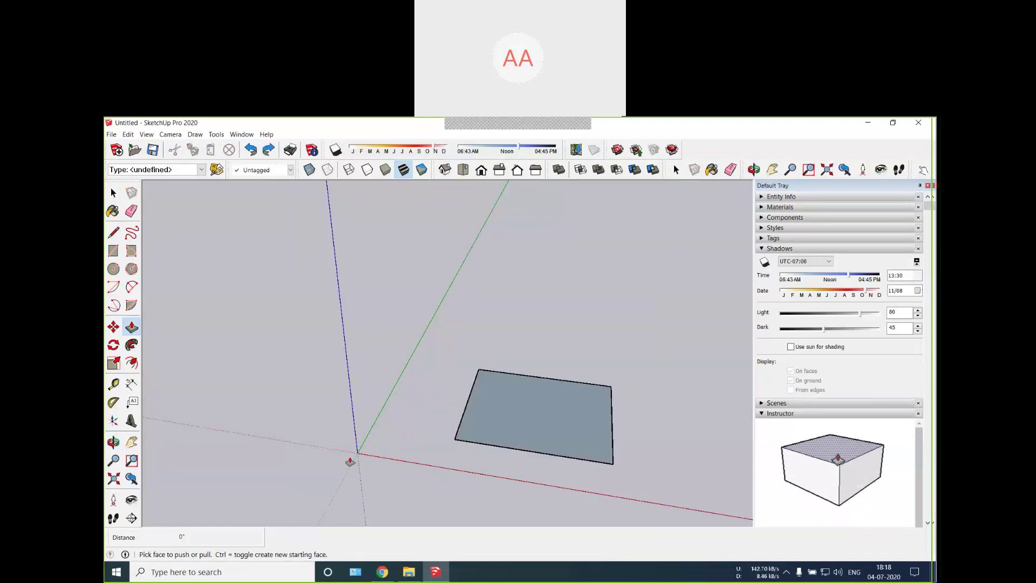
left_click(541, 416)
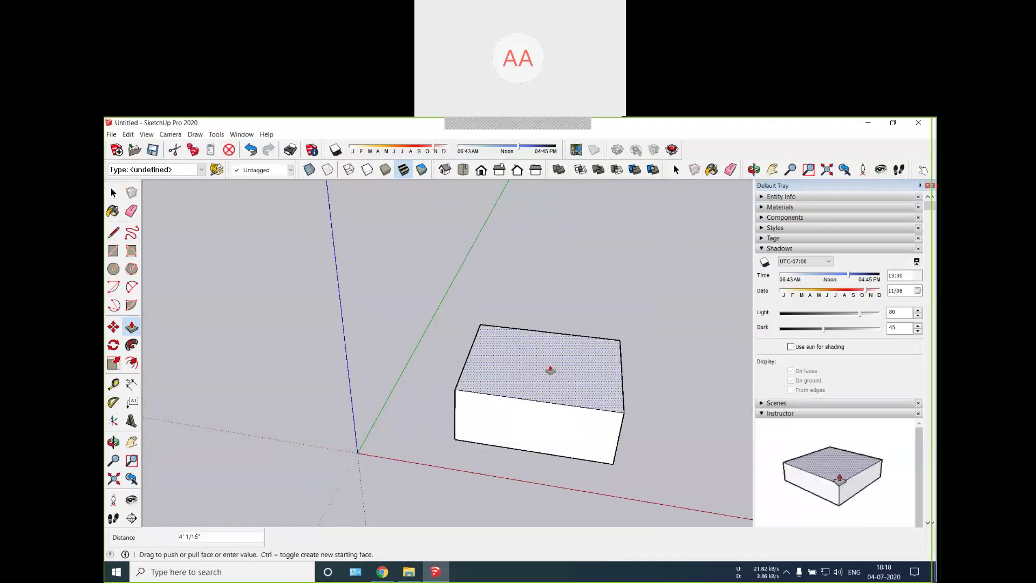
key("Return")
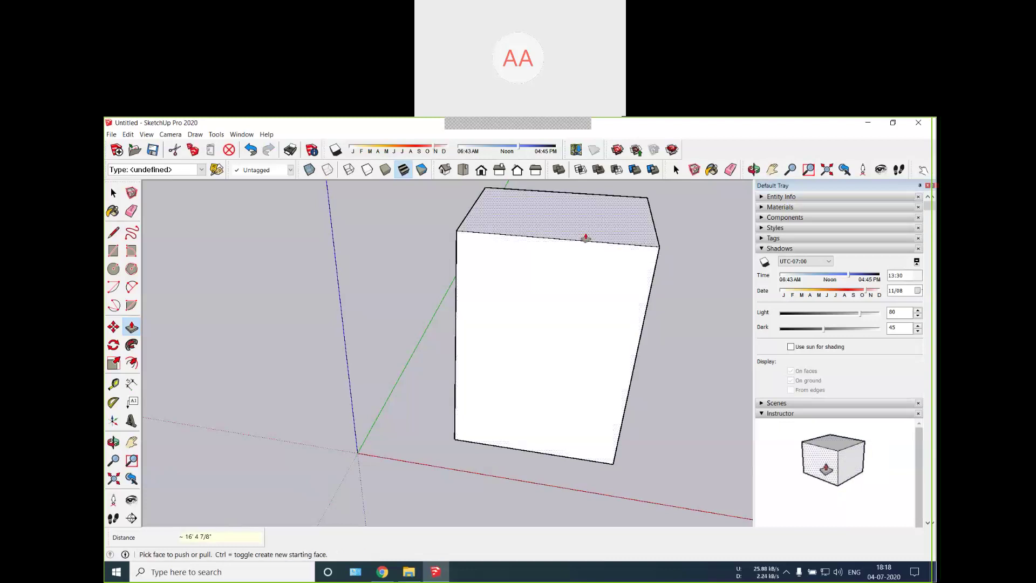
left_click(585, 238)
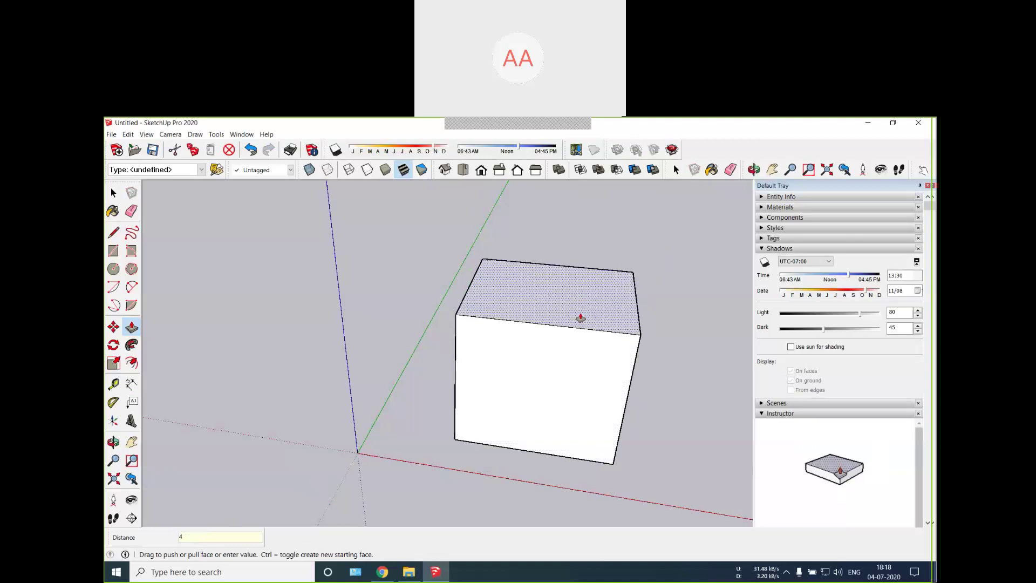
left_click(542, 378)
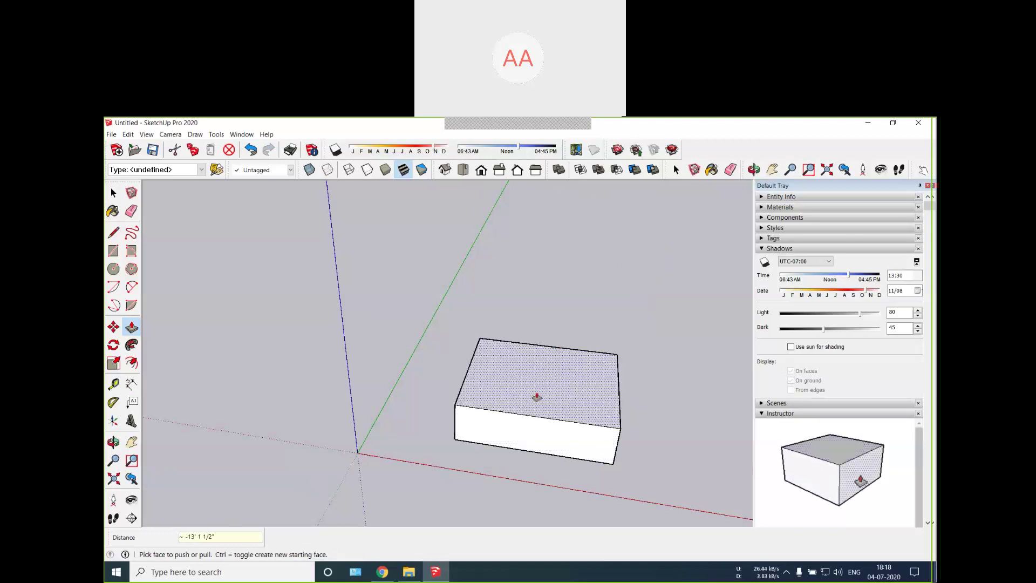
left_click(536, 400)
left_click(541, 386)
key("ctrl+z")
key("ctrl+z")
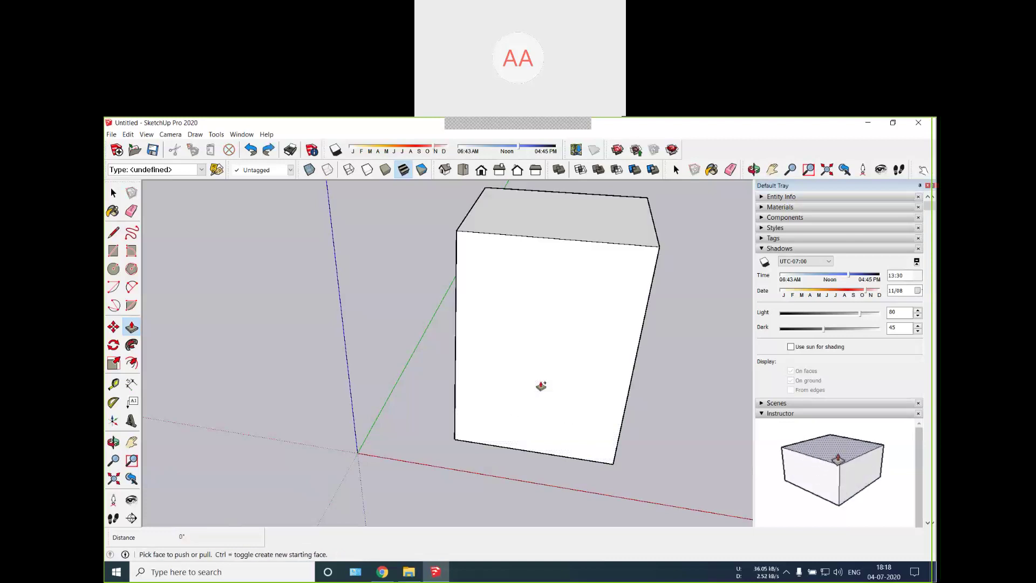
key("ctrl+z")
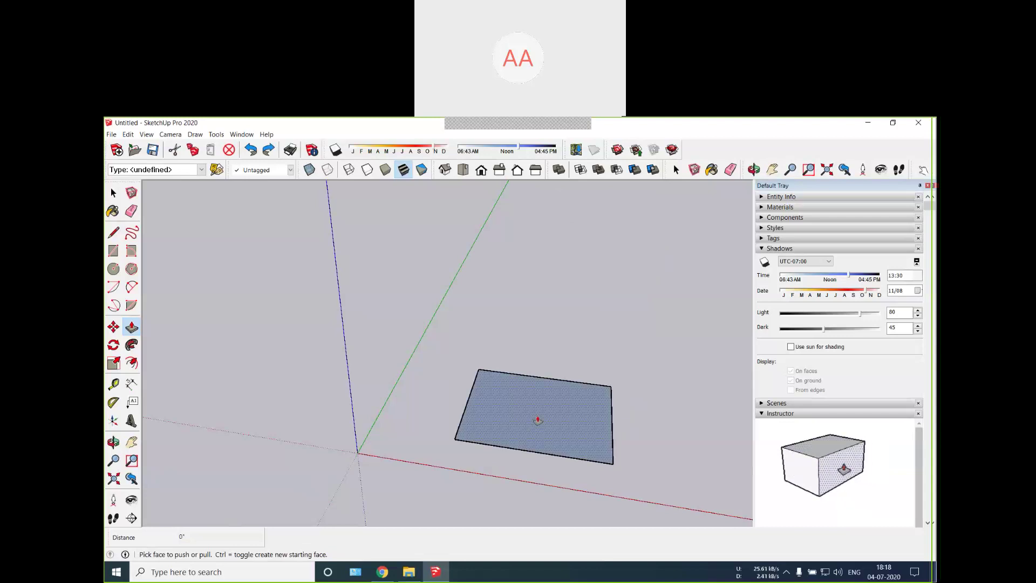
Step: Push/Pull the ground rectangle upward into a box about 13' 1 1/2" high
left_click(538, 420)
key("Return")
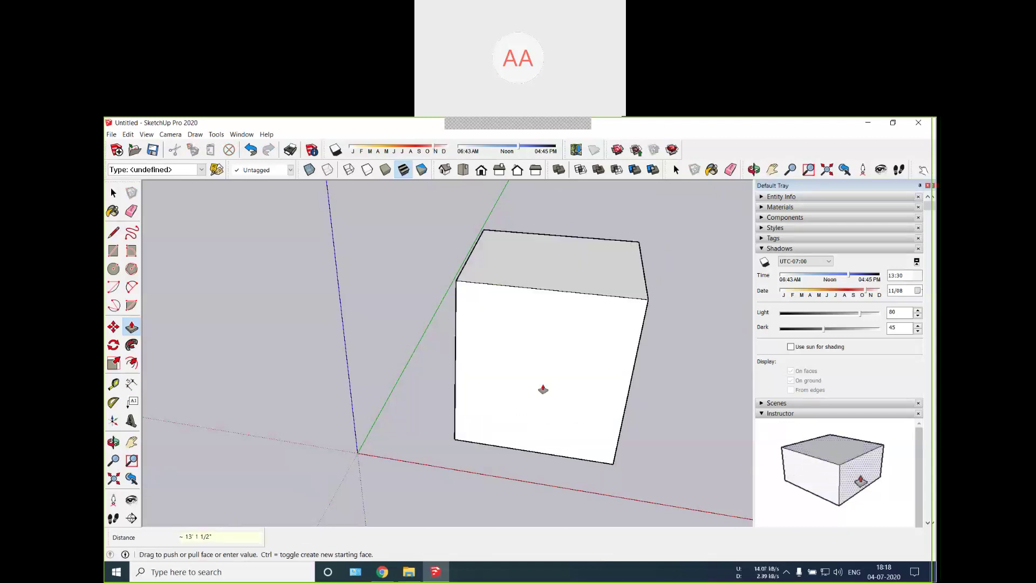
scroll(564, 342, "up", 2)
scroll(567, 342, "down", 1)
scroll(567, 341, "down", 2)
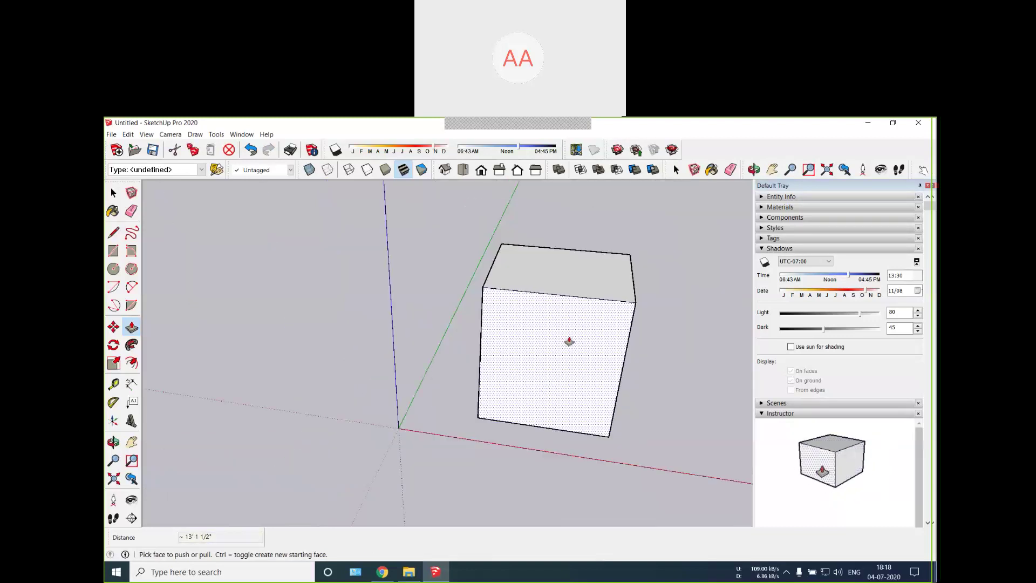
Step: Draw a vertical line about 4' 5 1/4" high from the midpoint of the box's top edge facing the red axis
key("o")
left_click_drag(570, 341, 583, 319)
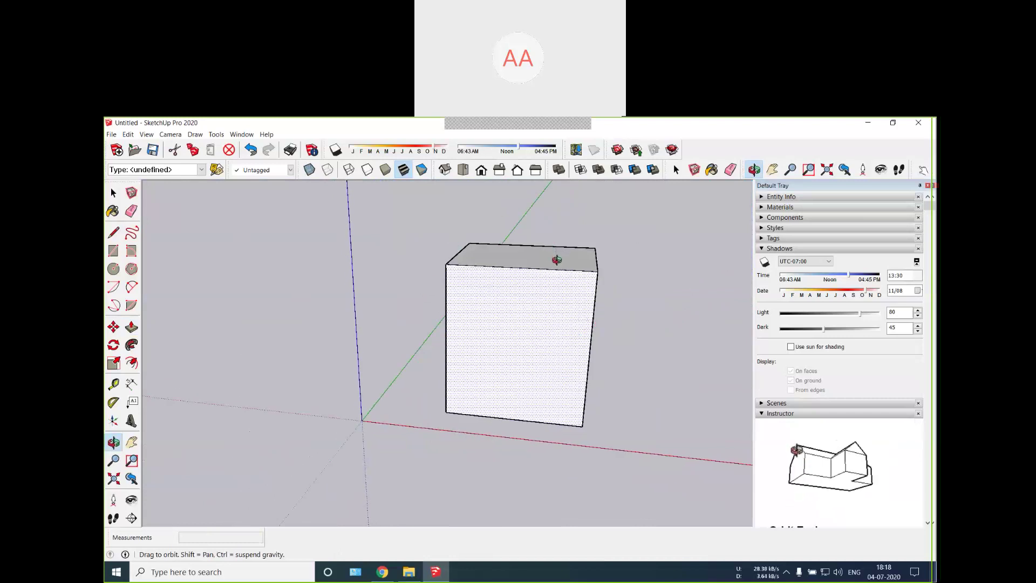
left_click_drag(527, 270, 555, 205)
left_click_drag(557, 262, 606, 312)
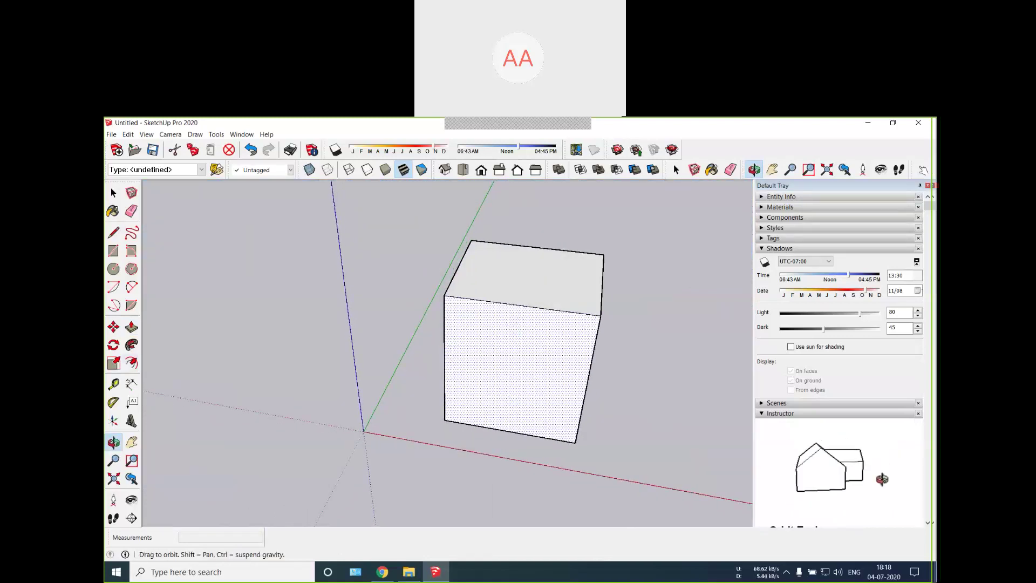
left_click(114, 232)
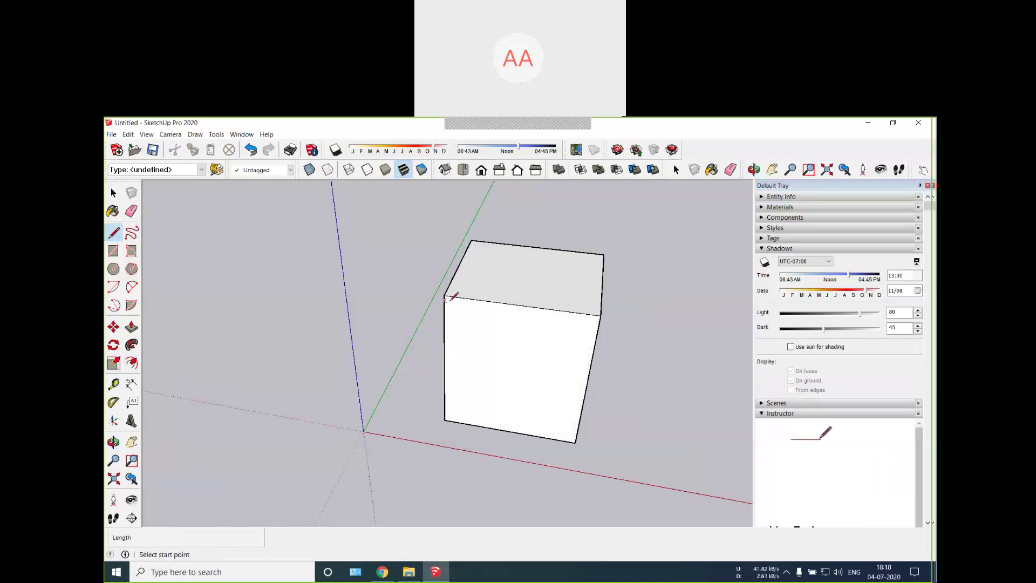
left_click(521, 305)
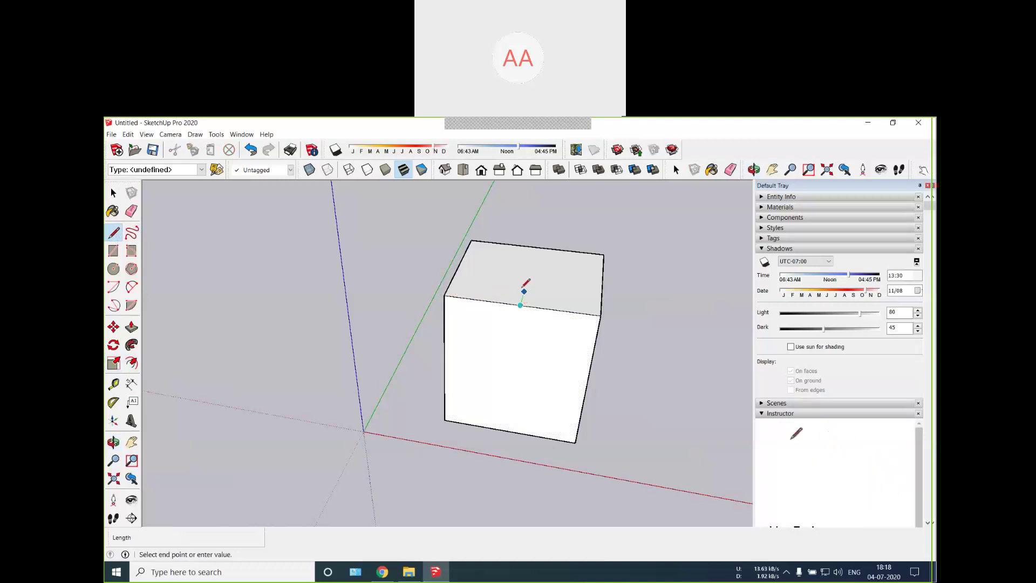
left_click(525, 249)
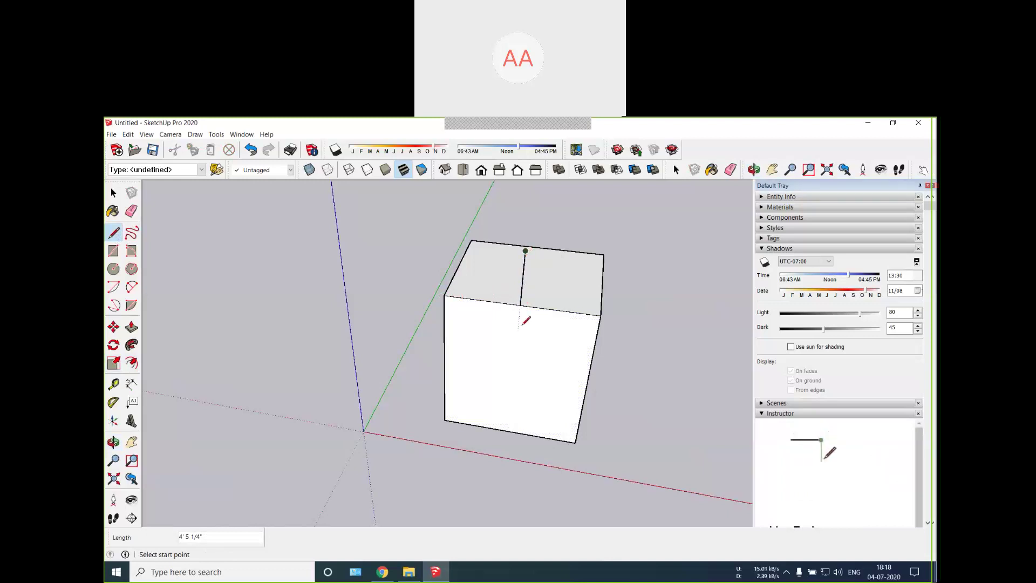
Step: Draw two sloping lines from the top of the vertical line to both ends of that edge, forming a triangular gable
left_click(525, 251)
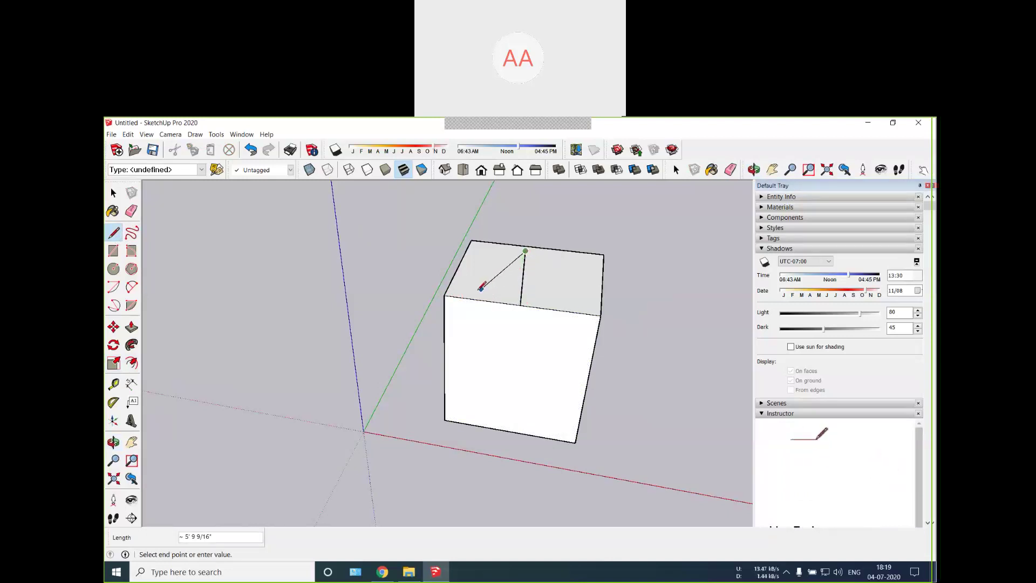
left_click(445, 296)
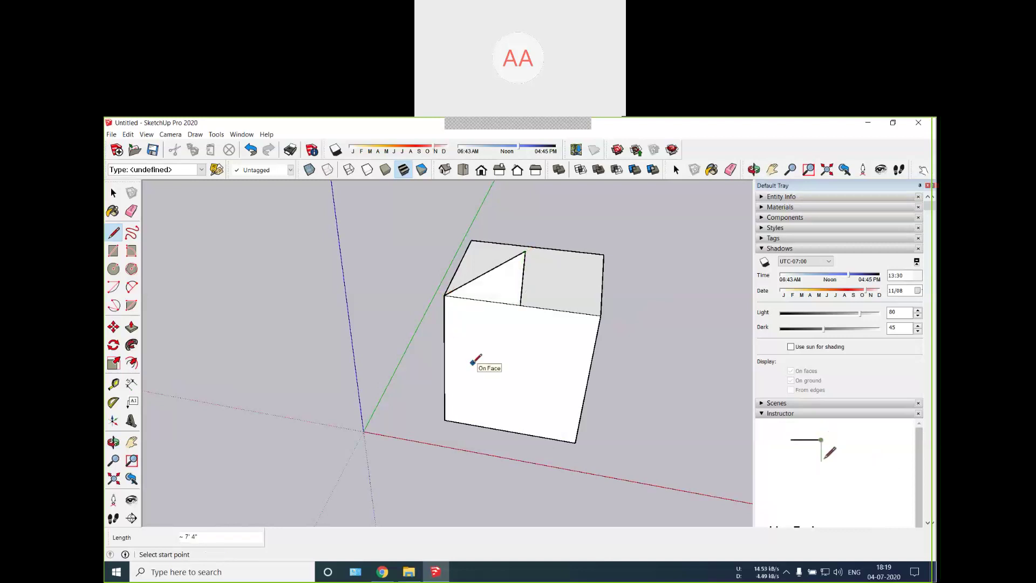
mouse_move(474, 361)
middle_mouse_down()
mouse_move(484, 354)
mouse_move(405, 396)
mouse_move(463, 319)
mouse_move(516, 306)
mouse_move(418, 307)
mouse_move(446, 326)
mouse_move(369, 326)
mouse_move(479, 349)
mouse_move(465, 273)
middle_mouse_up()
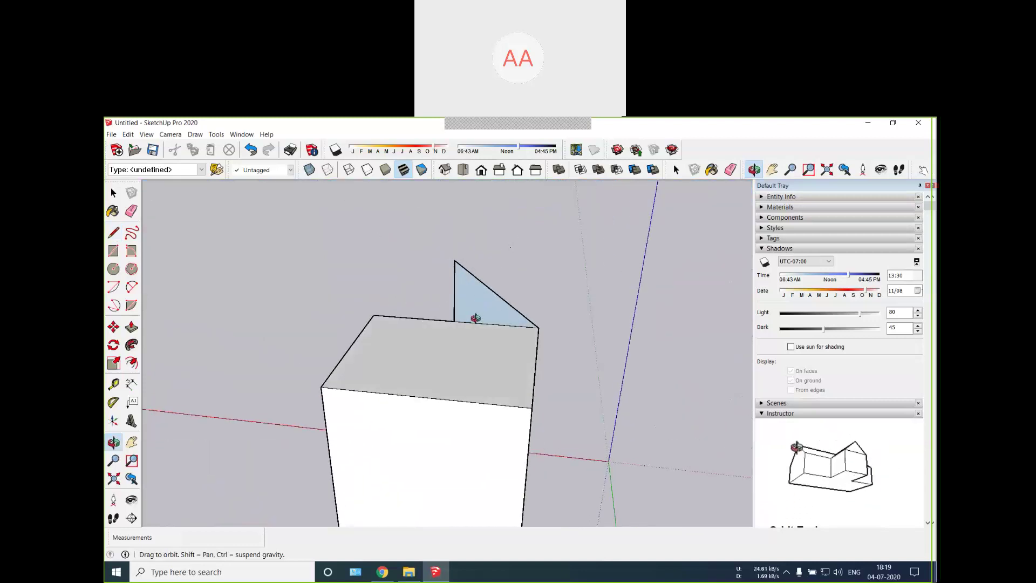
left_click_drag(428, 338, 531, 347)
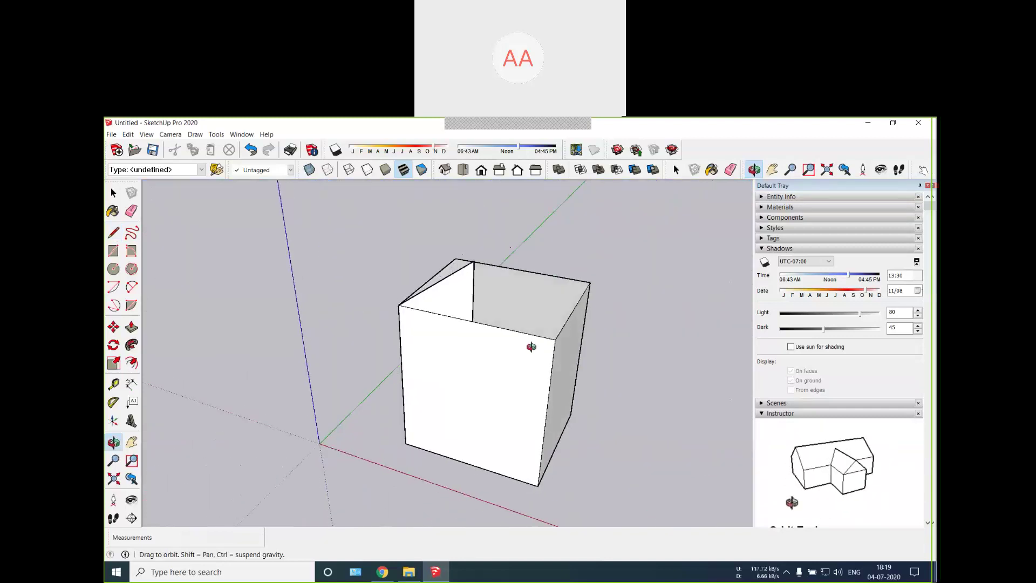
key("l")
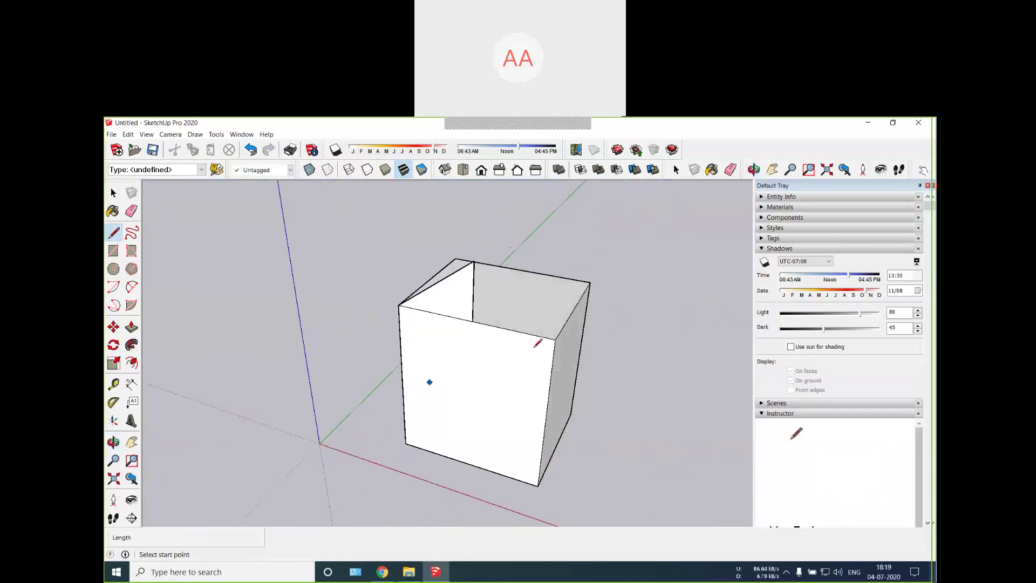
left_click(474, 261)
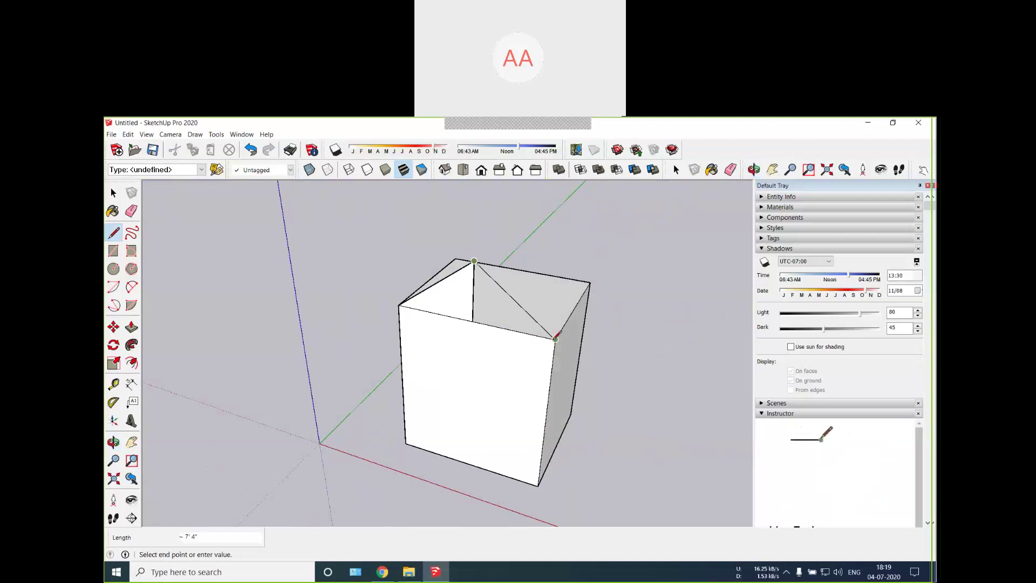
left_click(556, 339)
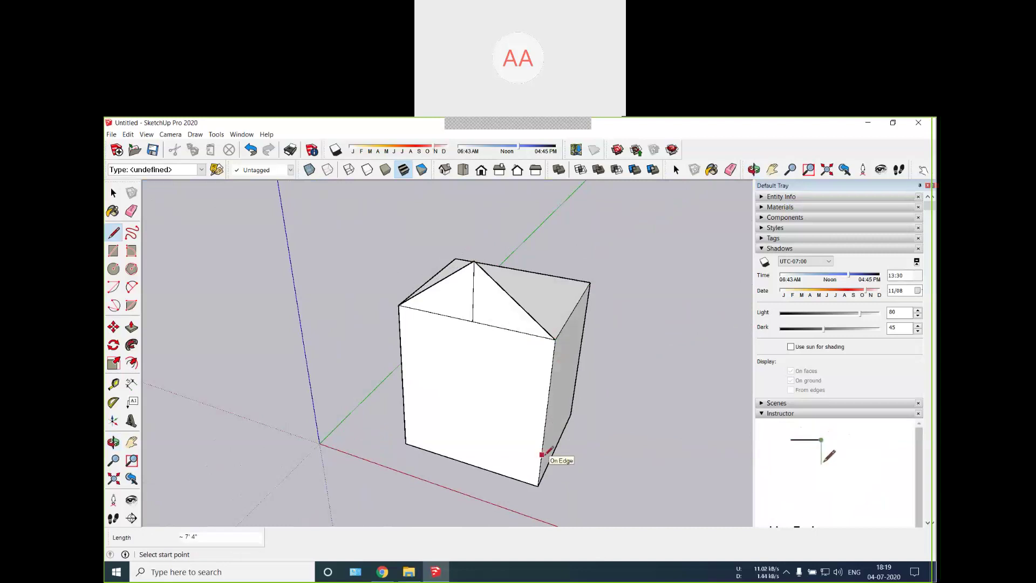
Step: Delete the vertical centre line inside the gable triangle and clear the selection
key("space")
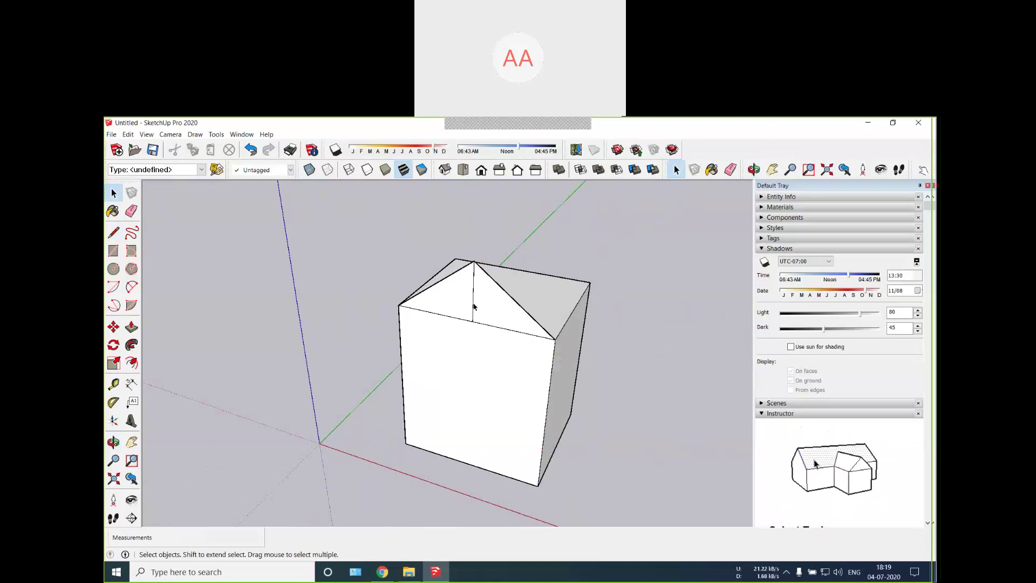
left_click(473, 306)
key("Delete")
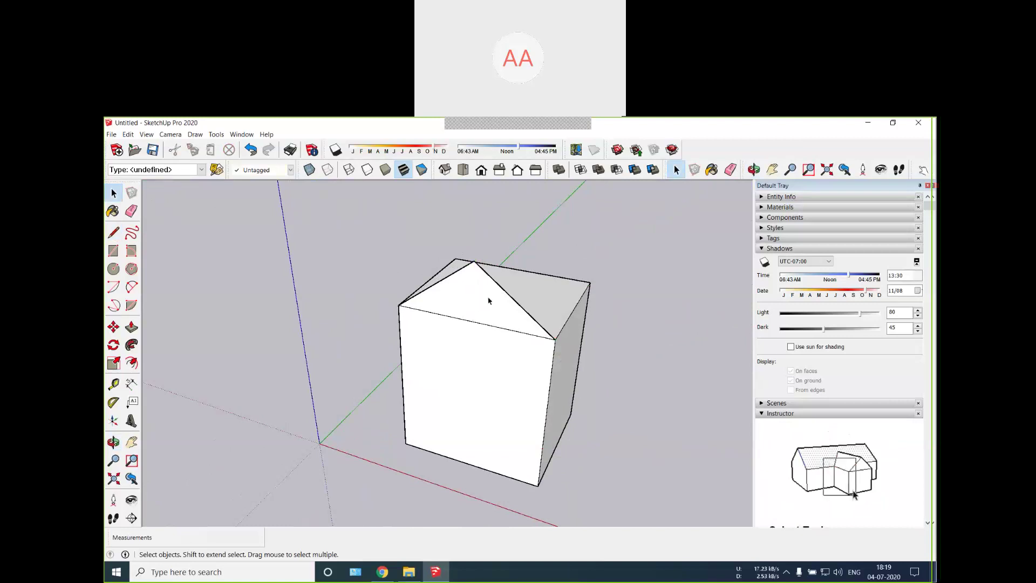
double_click(538, 337)
left_click(627, 360)
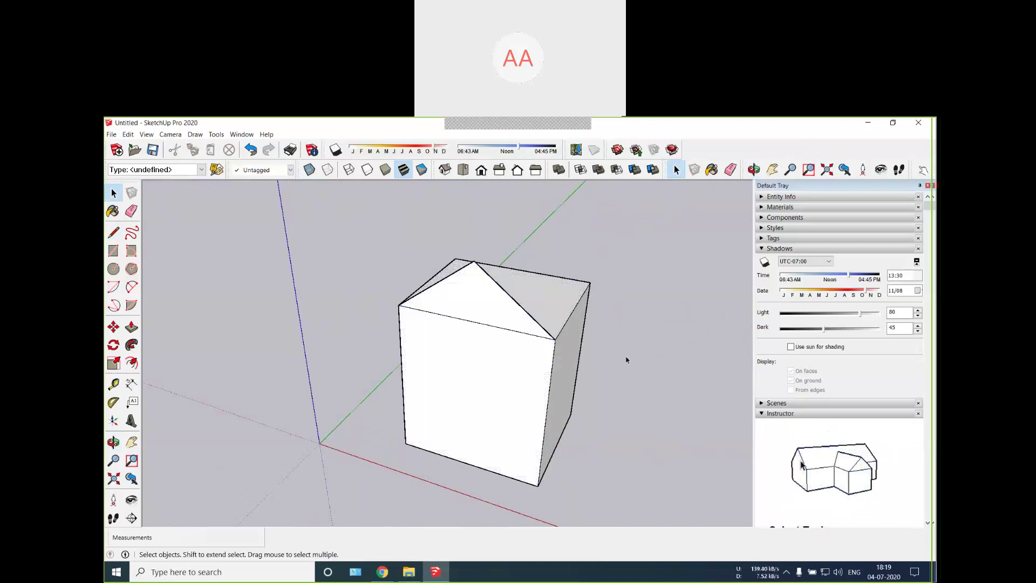
Step: Push/Pull the gable triangle 9' 11" across the box's top to form a pitched roof reaching the opposite wall
key("o")
left_click_drag(620, 363, 409, 285)
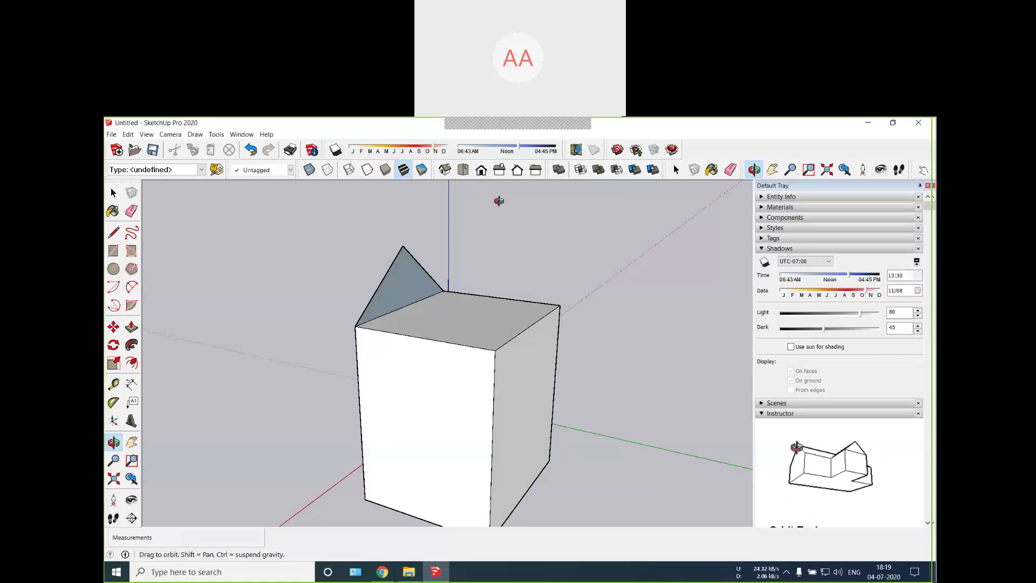
key("p")
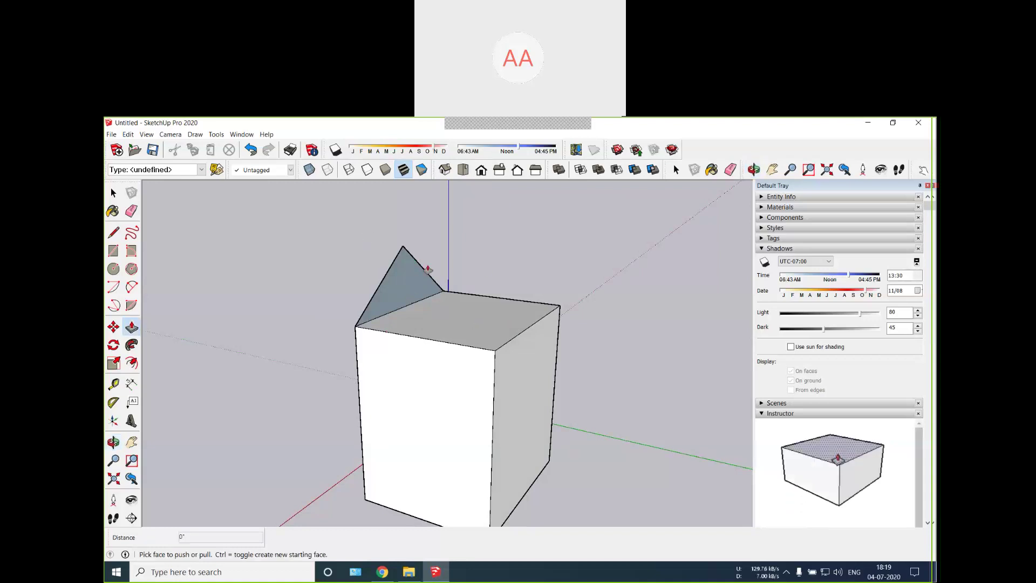
left_click_drag(405, 280, 531, 311)
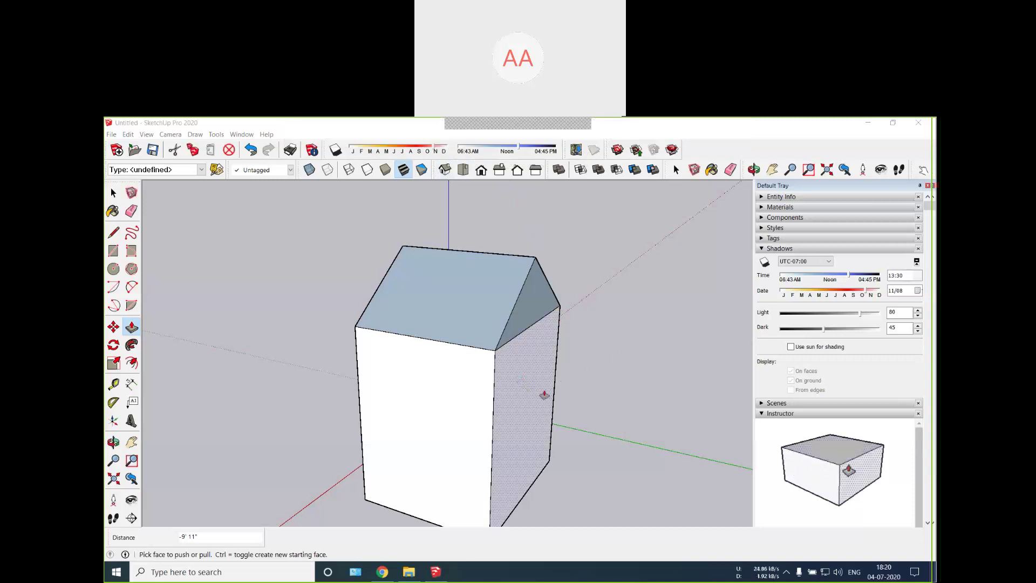
left_click(590, 386)
Step: Draw a line between the two eave corners at the roof's open end to close the gable with a triangular face
key("o")
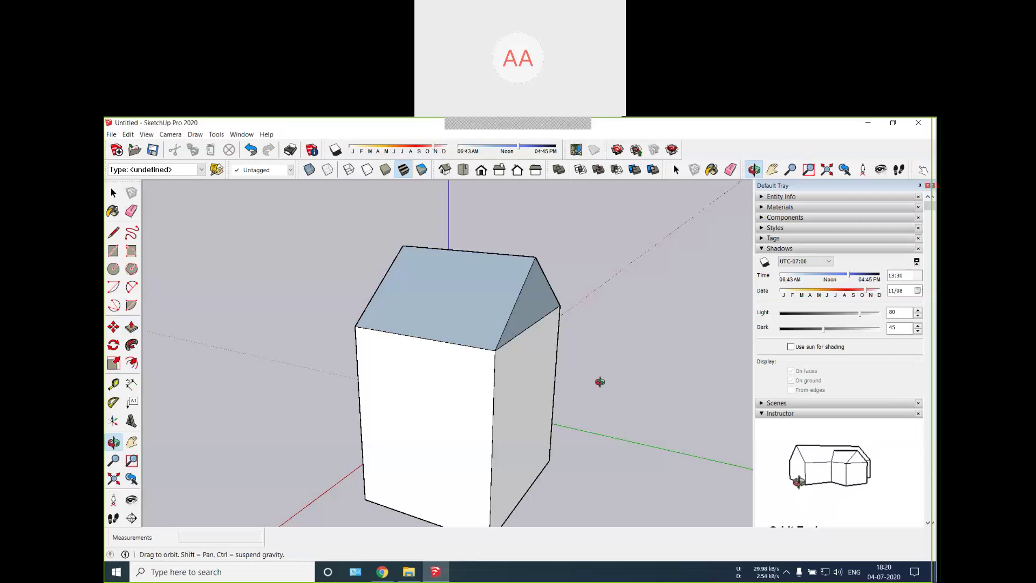
left_click_drag(570, 374, 451, 273)
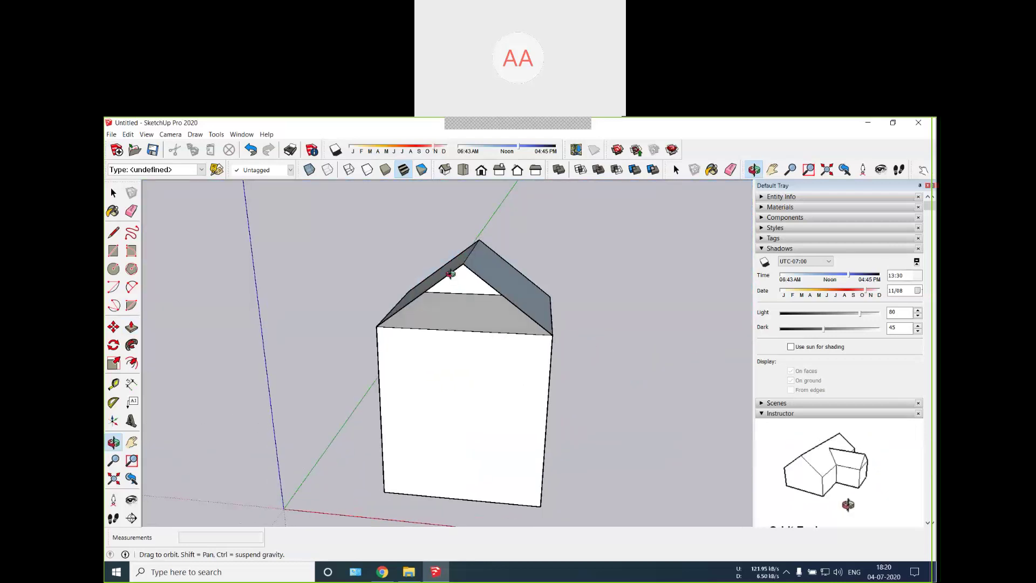
scroll(461, 308, "up", 6)
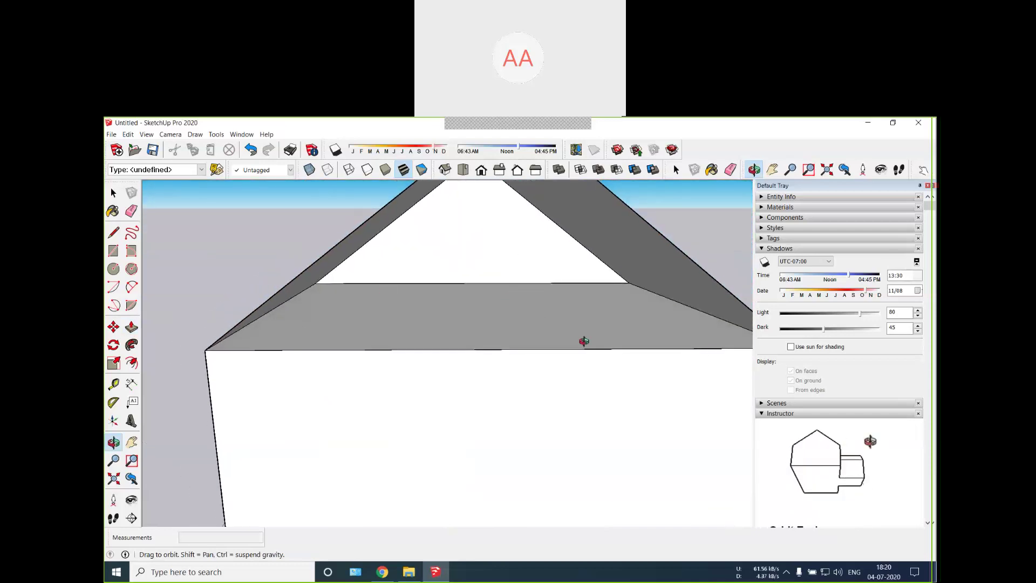
scroll(592, 345, "down", 6)
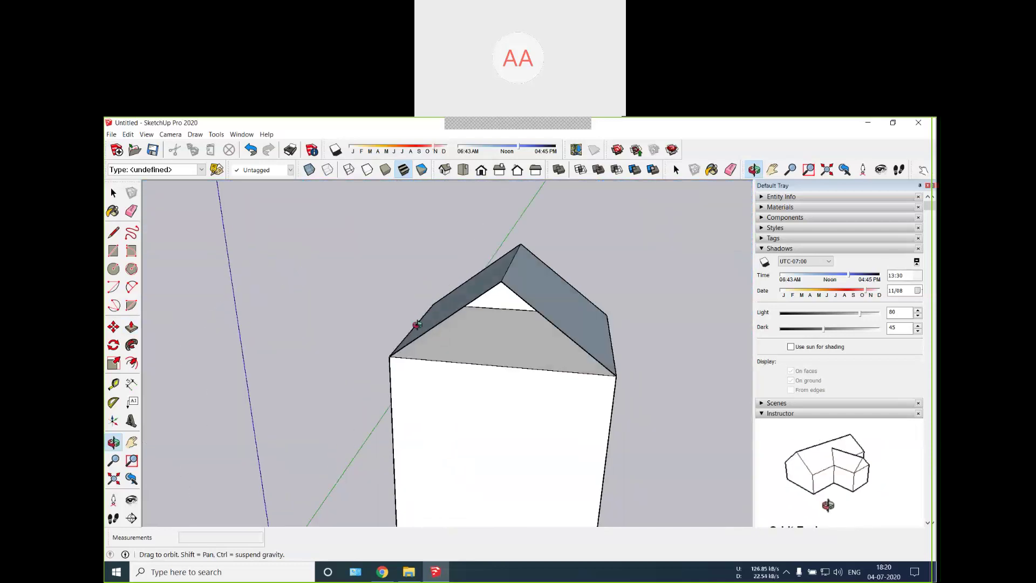
key("r")
key("l")
left_click(390, 357)
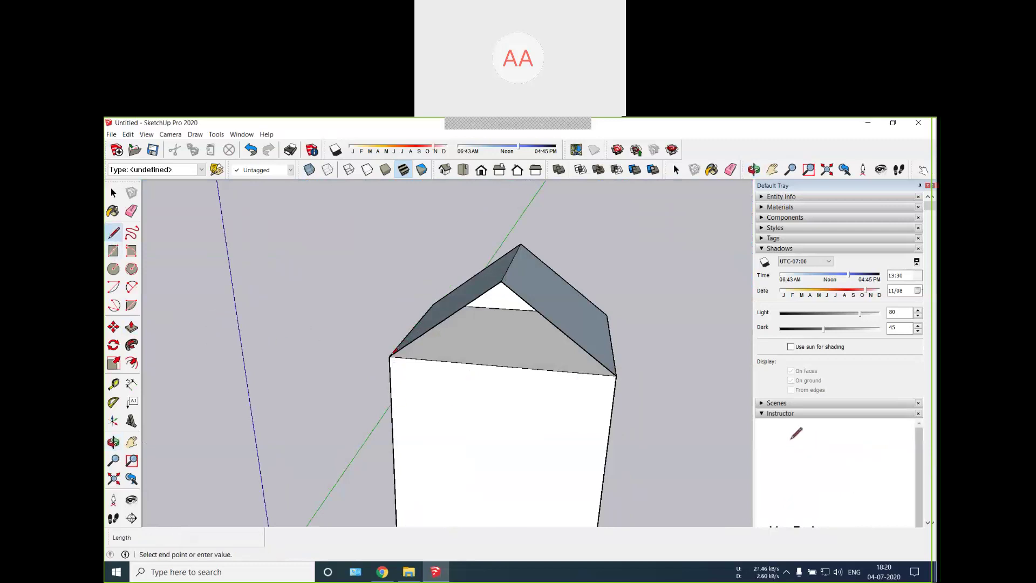
left_click(617, 375)
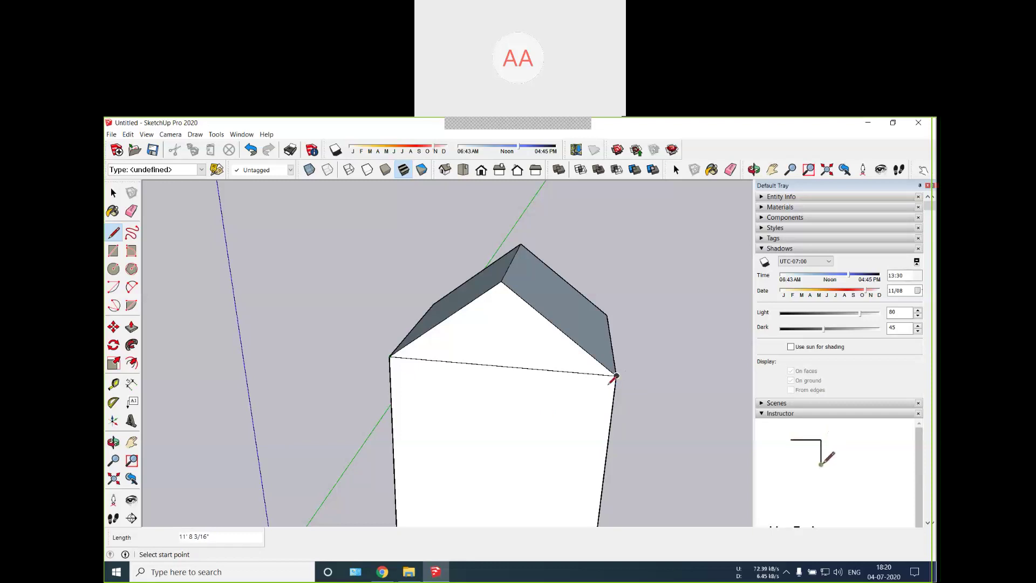
middle_click_drag(617, 375, 661, 363)
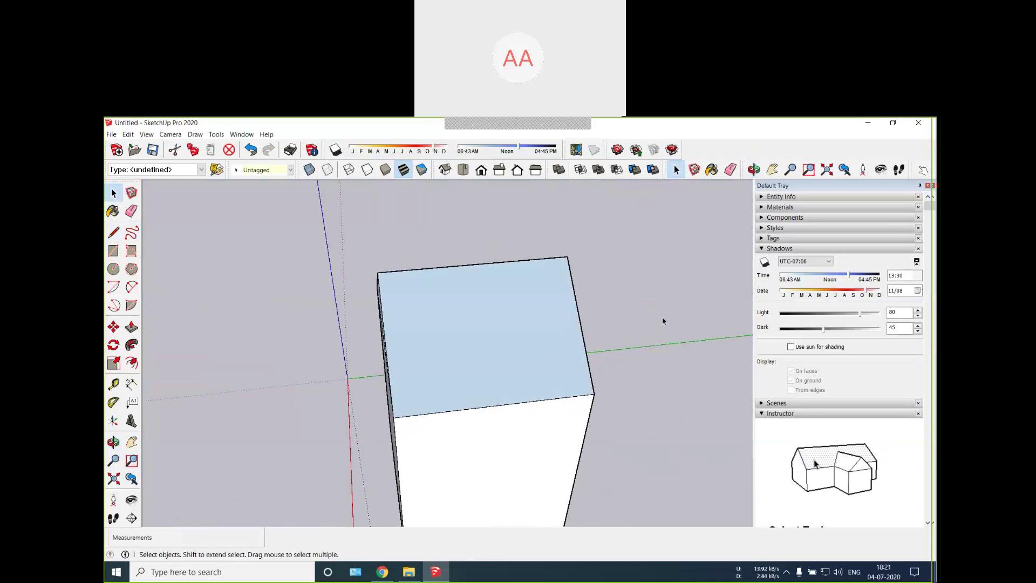
left_click(507, 314)
key("p")
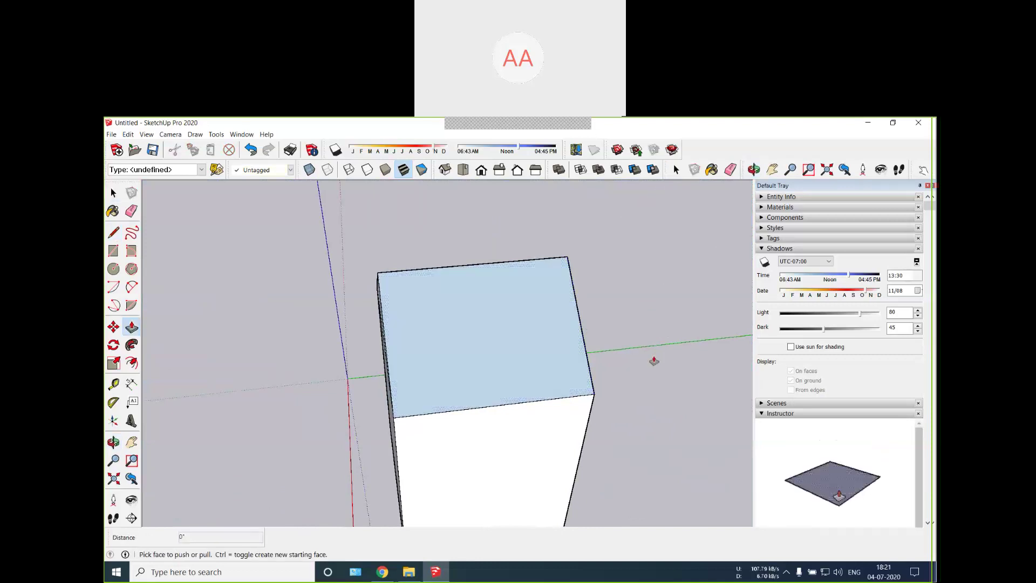
Step: Draw a new ground rectangle beside the house, set apart from it in the direction of the red axis
middle_click_drag(631, 354, 483, 391)
left_click_drag(483, 390, 529, 422)
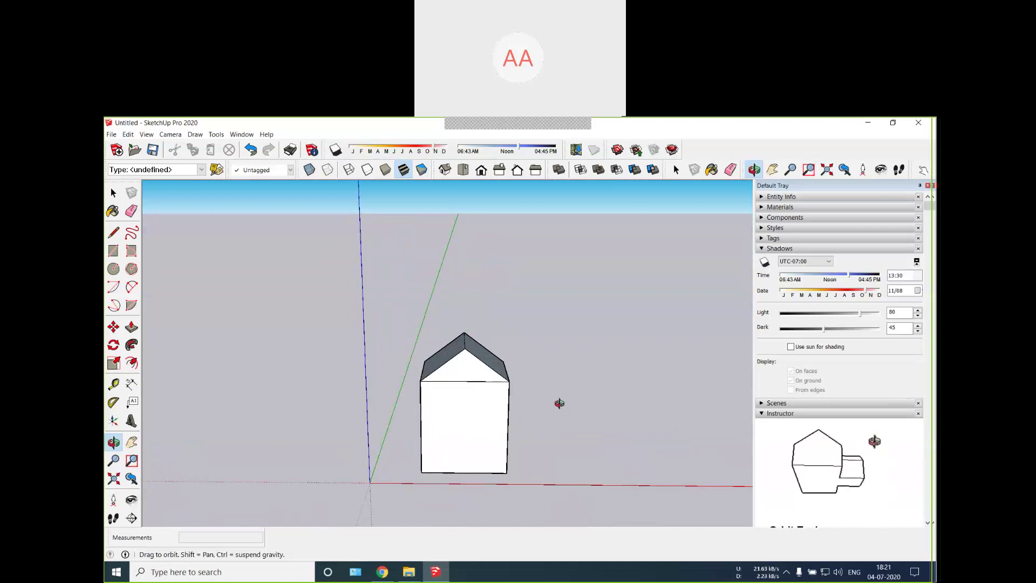
key("r")
left_click(608, 440)
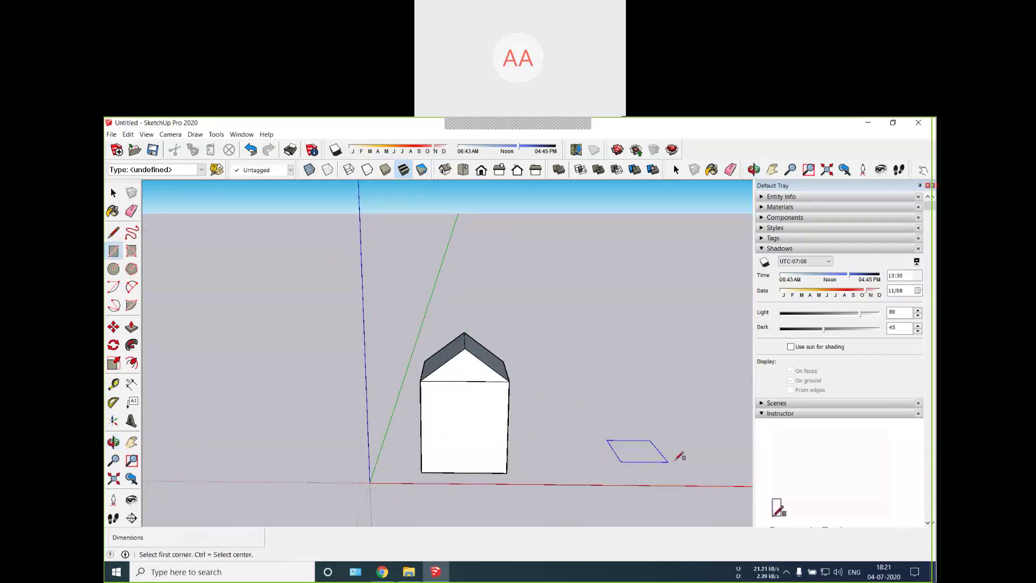
left_click(706, 469)
Step: Draw a smaller rectangle outward from the new rectangle's edge that faces away from the house, starting partway along that edge
key("o")
mouse_move(665, 458)
left_mouse_down()
mouse_move(575, 503)
mouse_move(701, 491)
mouse_move(640, 411)
mouse_move(659, 470)
mouse_move(710, 509)
mouse_move(685, 424)
mouse_move(719, 467)
mouse_move(719, 493)
mouse_move(736, 495)
mouse_move(717, 514)
mouse_move(695, 493)
mouse_move(689, 463)
mouse_move(705, 453)
mouse_move(681, 502)
mouse_move(712, 496)
left_mouse_up()
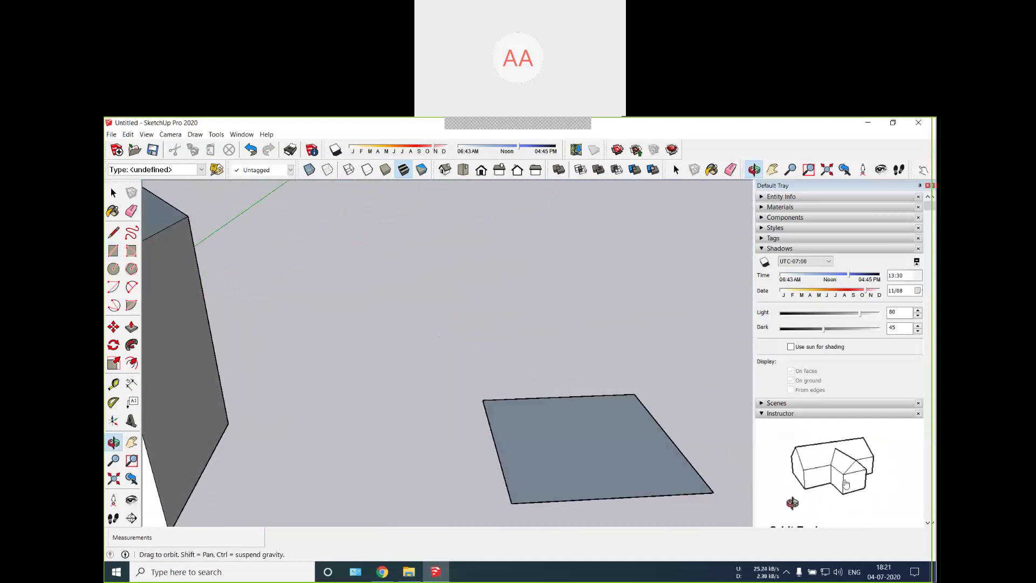
left_click_drag(659, 457, 578, 439)
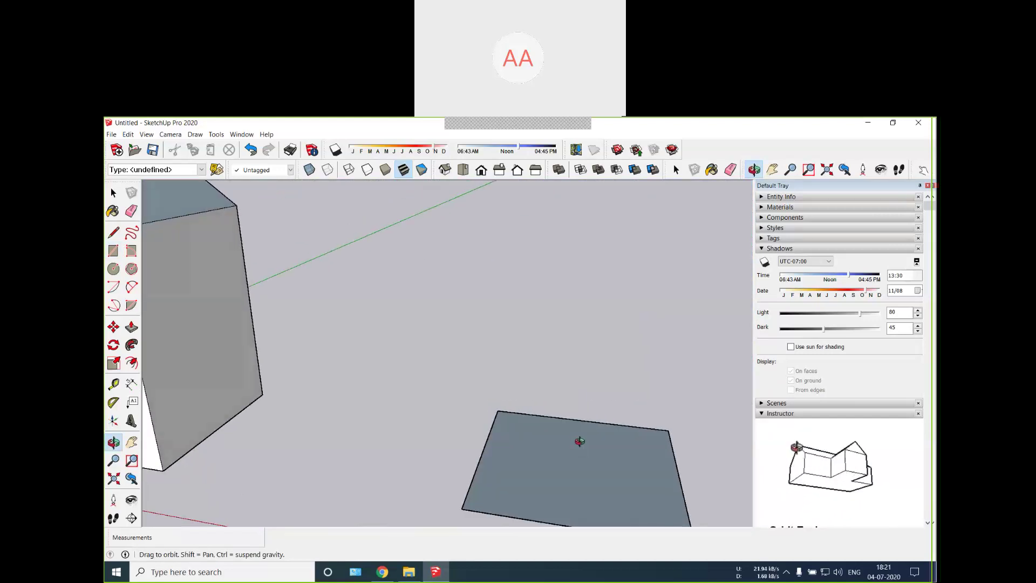
left_click_drag(620, 472, 555, 443)
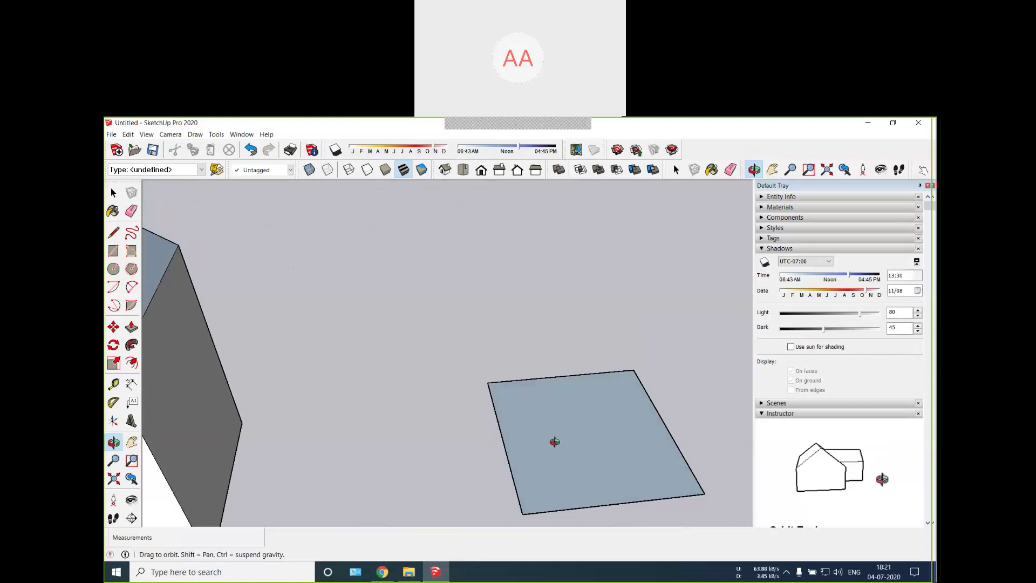
key("r")
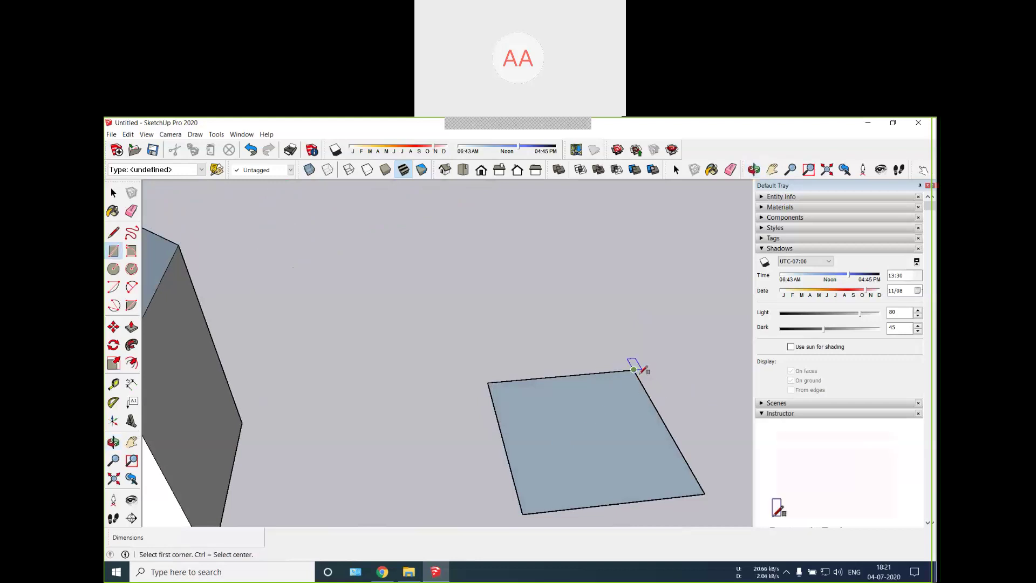
left_click(658, 411)
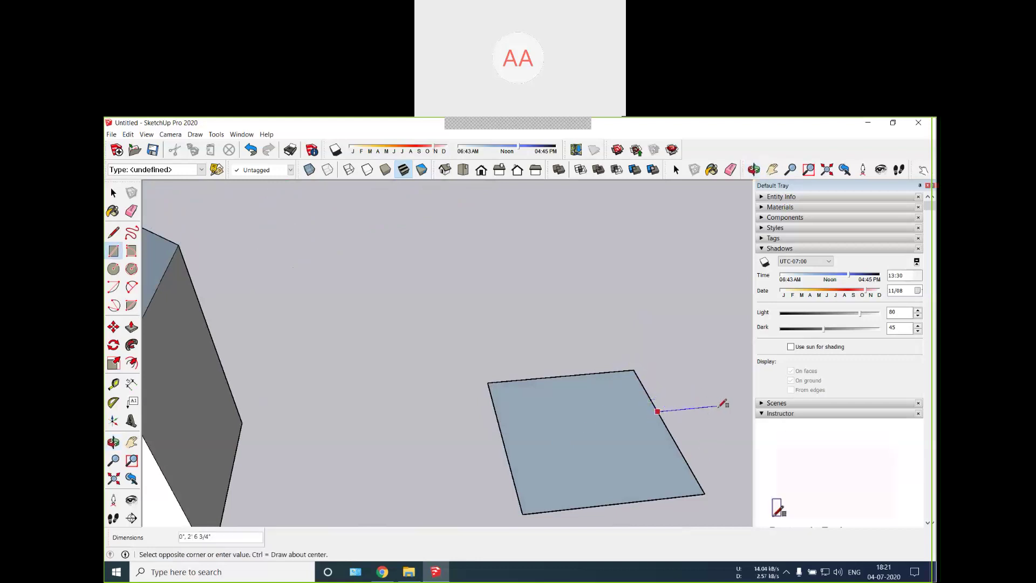
left_click(749, 449)
Step: Move the smaller rectangle about 7 3/4" along the green axis to bring it nearer the middle of the larger one's edge
middle_click_drag(624, 430, 401, 469)
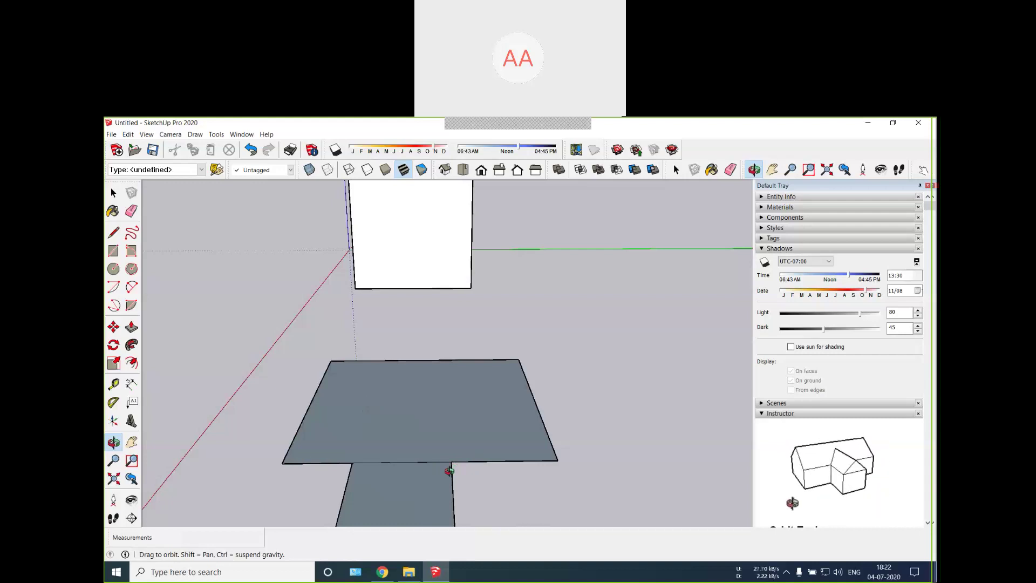
key("space")
left_click(447, 498)
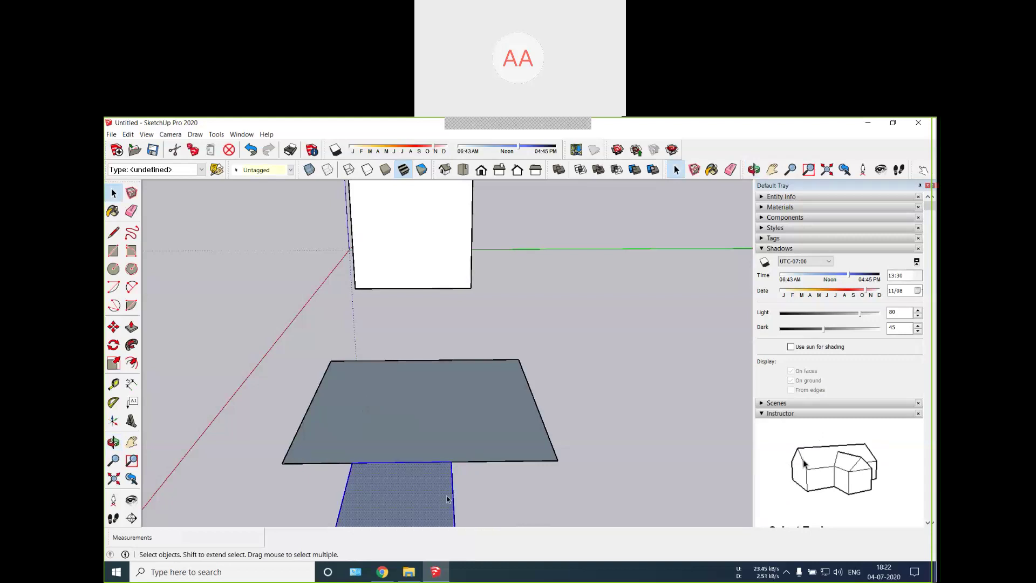
key("m")
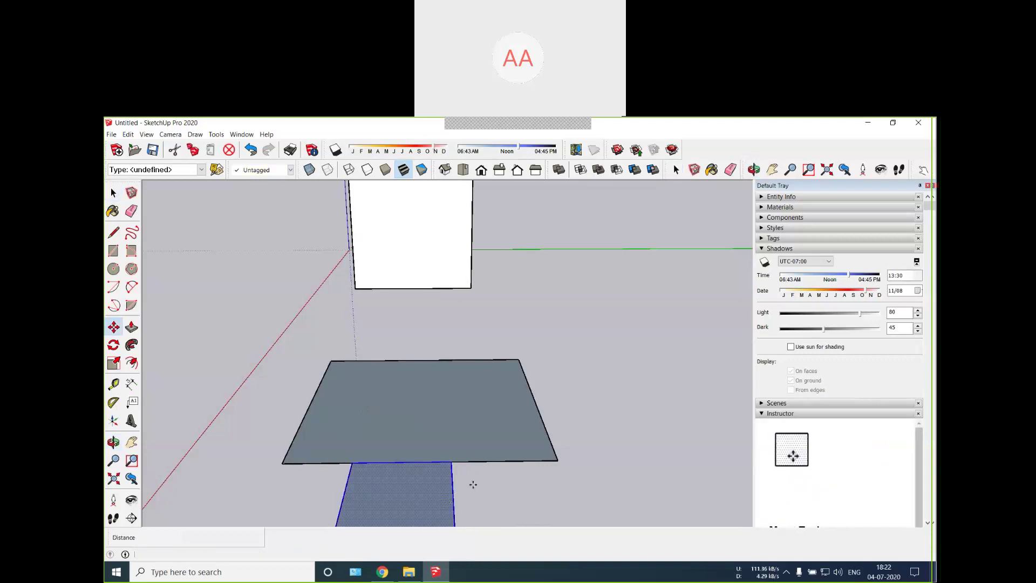
left_click(432, 492)
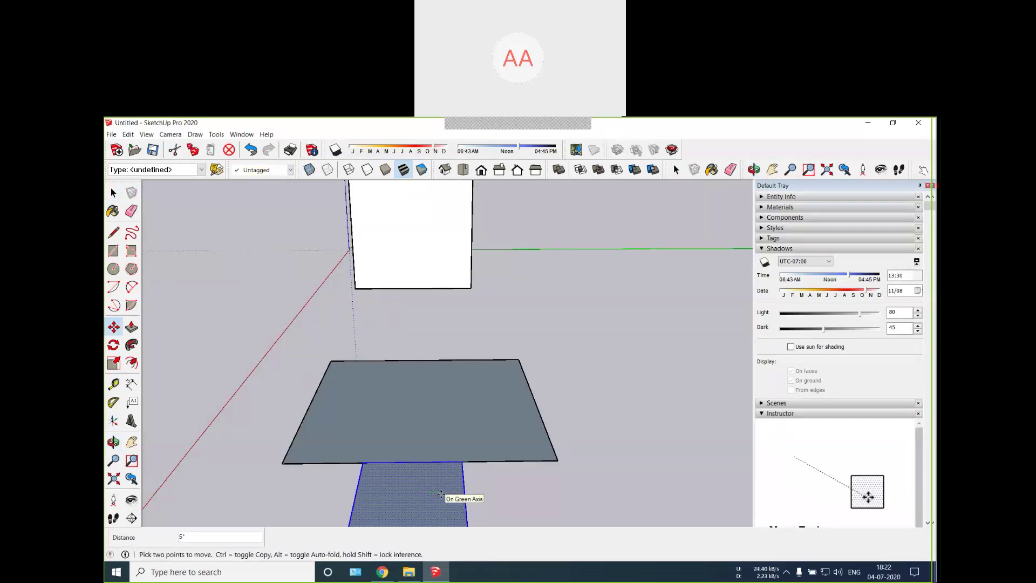
left_click(446, 494)
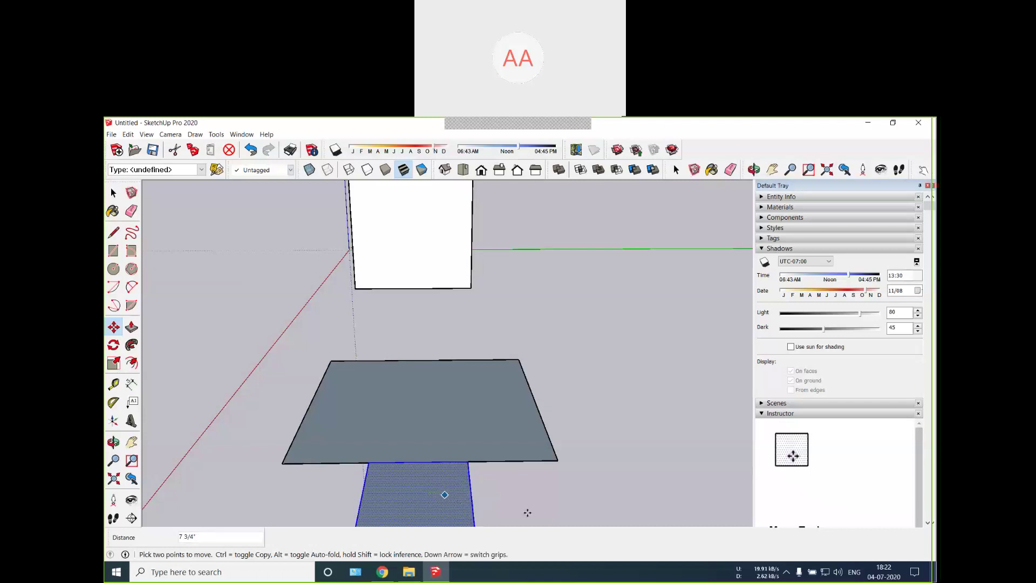
scroll(540, 482, "down", 2)
scroll(484, 497, "up", 2)
scroll(482, 499, "down", 4)
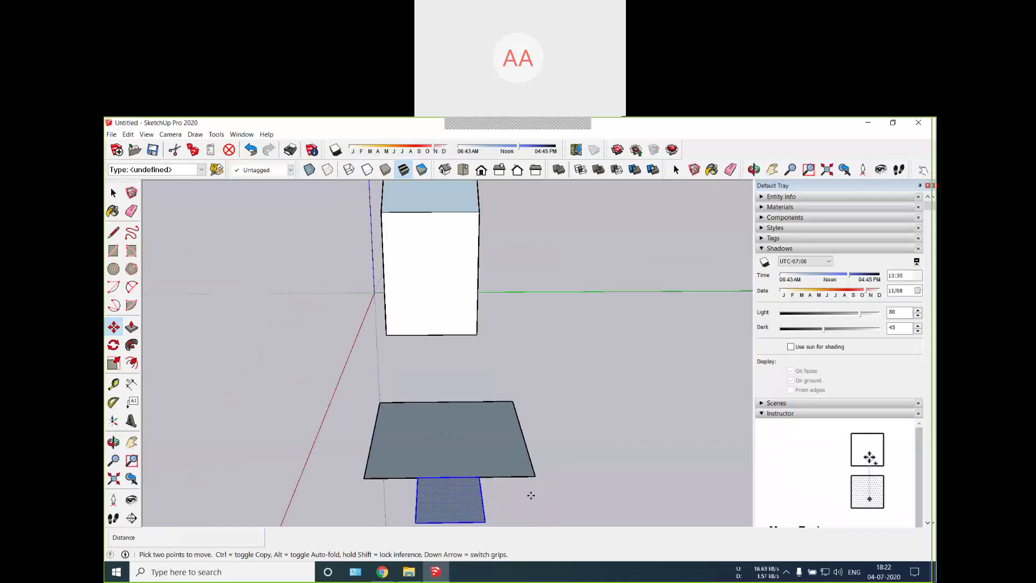
Step: Delete the edge shared by the two rectangles to merge them into a single T-shaped face
key("space")
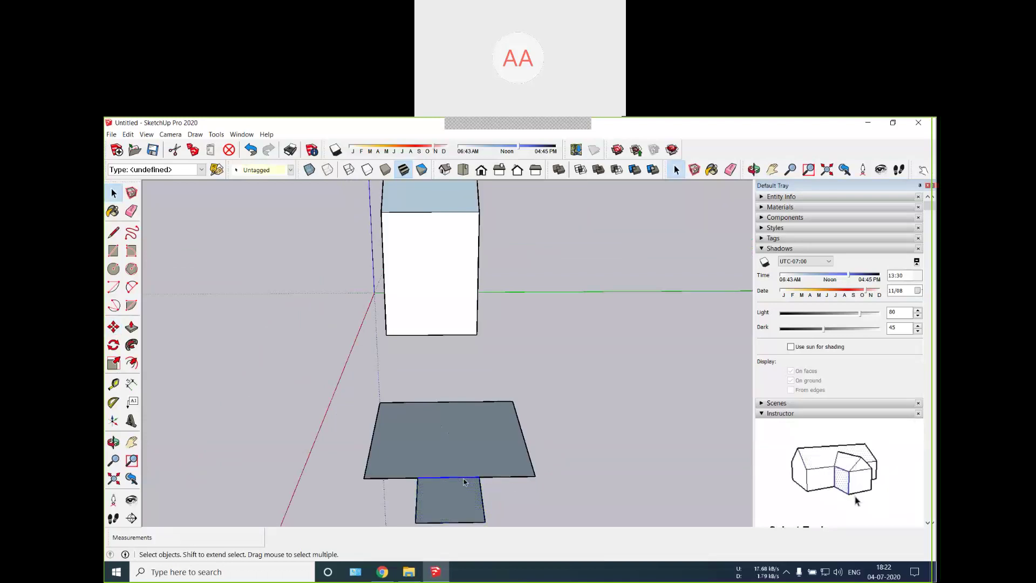
key("Delete")
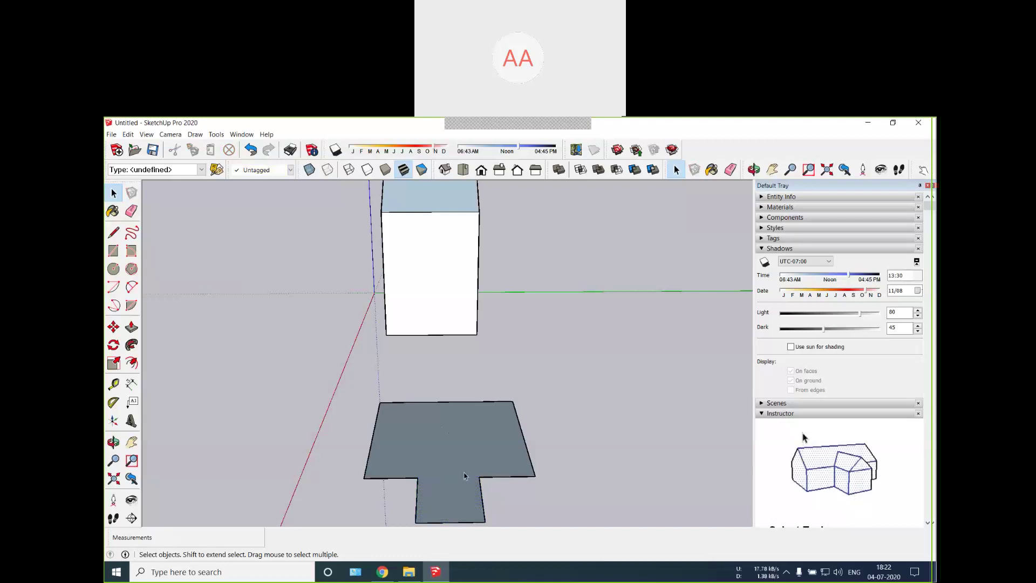
left_click(464, 475)
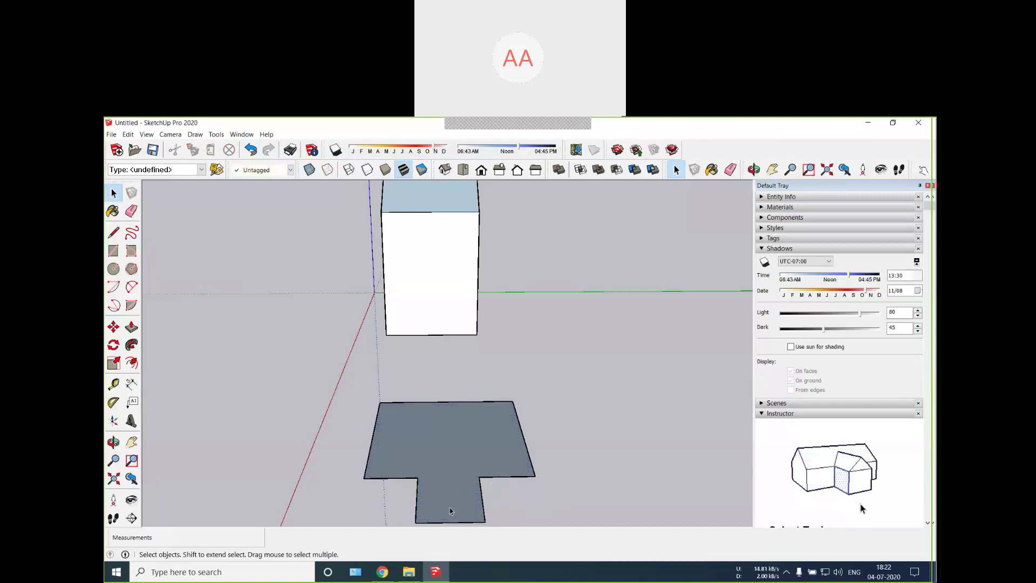
Step: Push/Pull the T-shaped face upward by about 9' 10 1/8"
key("p")
left_click_drag(450, 510, 468, 451)
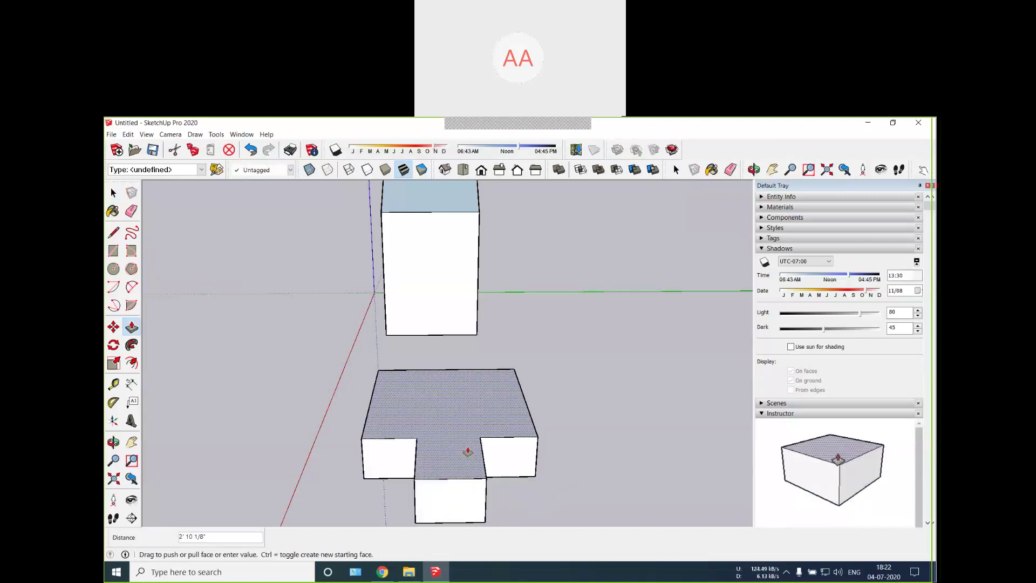
key("Return")
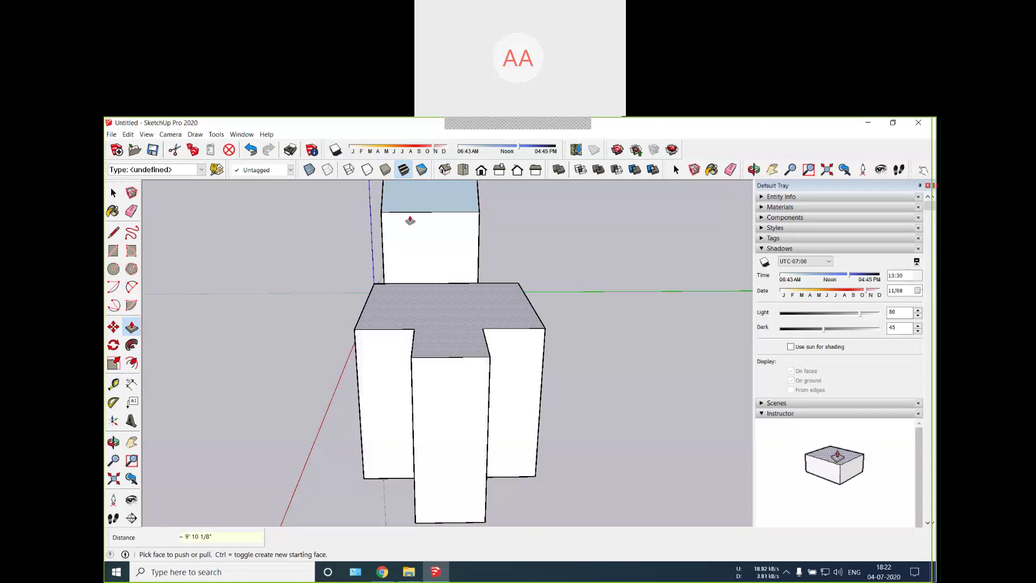
Step: Change the model's measurement units to Decimal format with length in meters
left_click(237, 135)
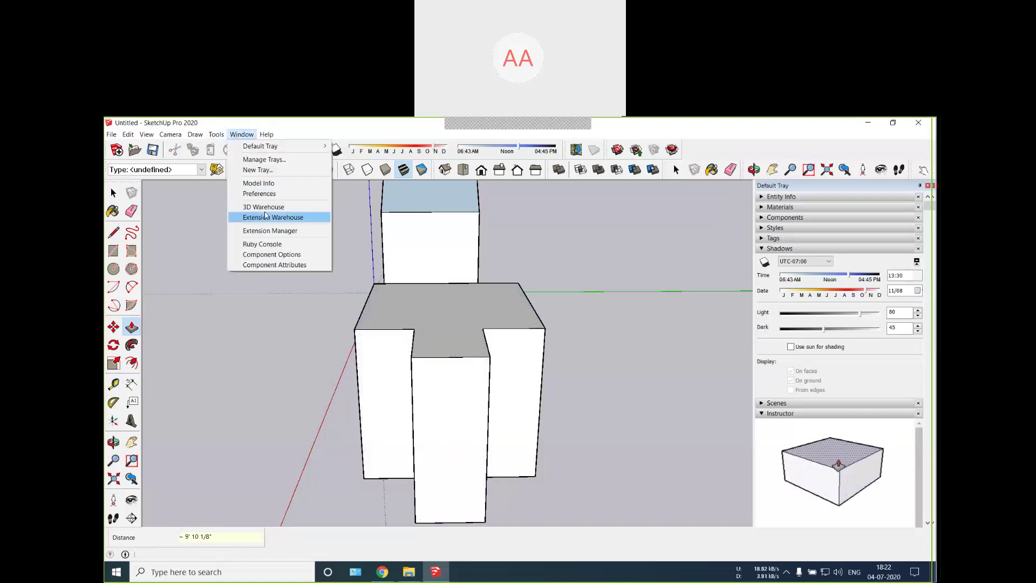
left_click(267, 185)
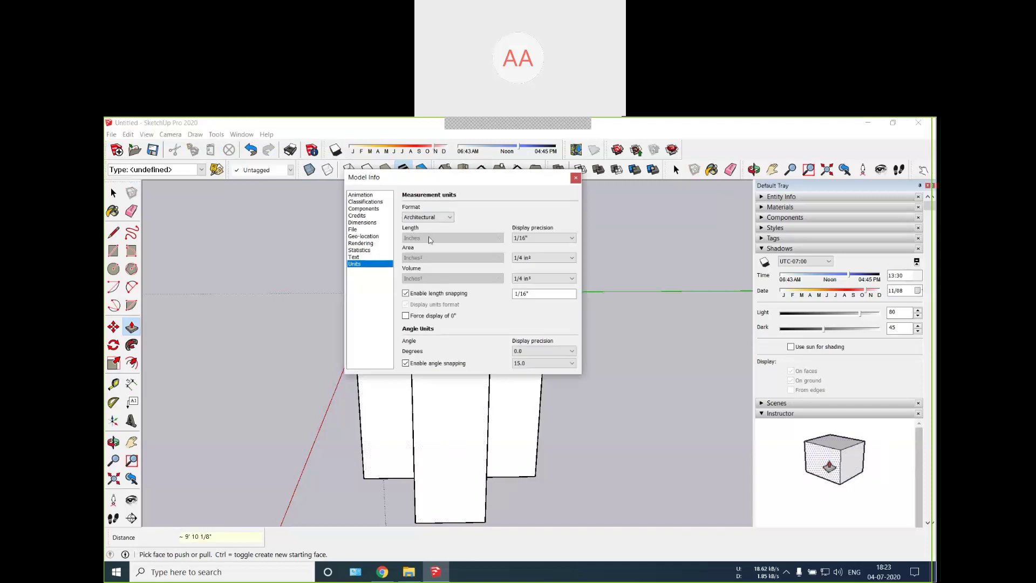
left_click(435, 219)
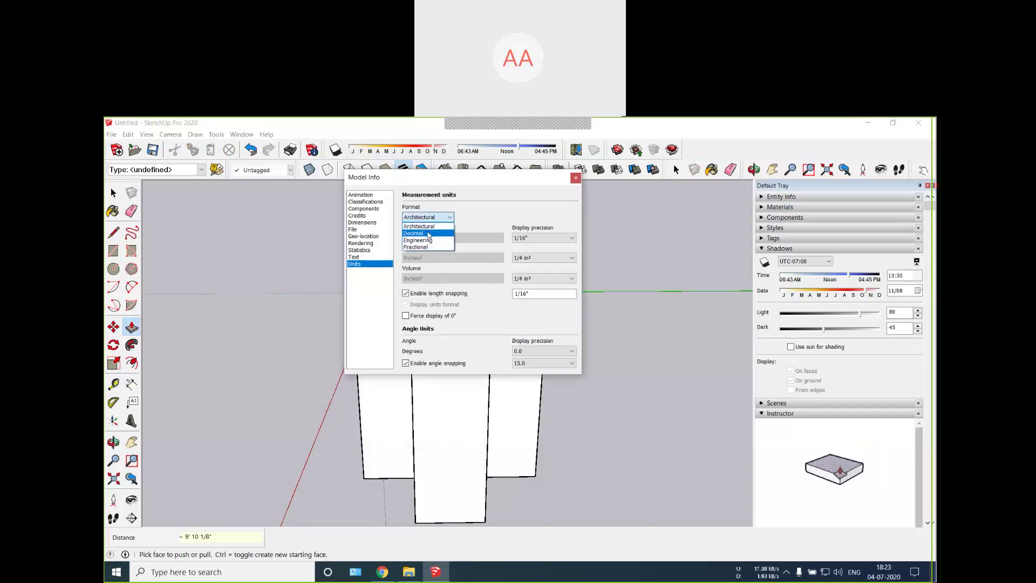
left_click(429, 232)
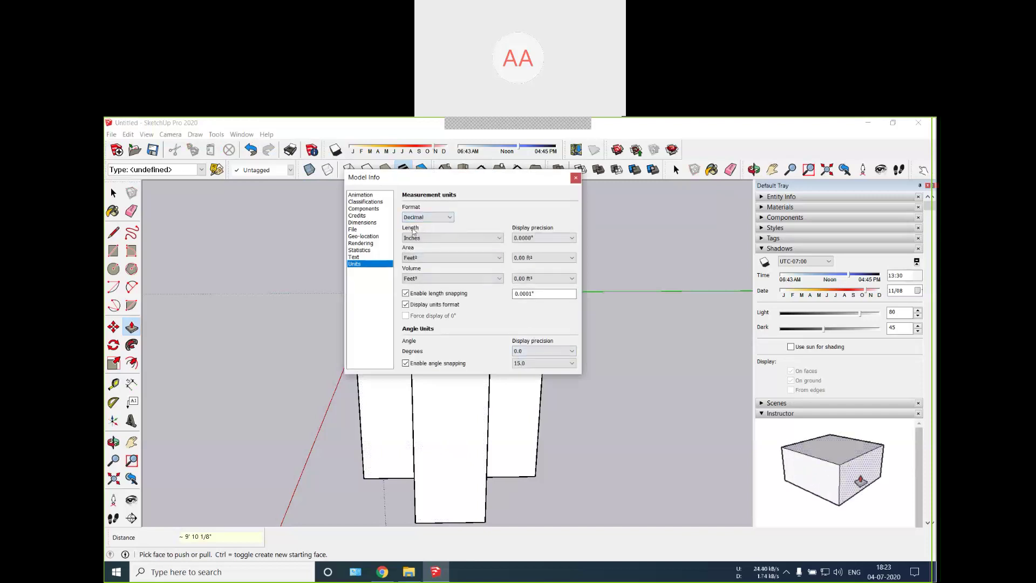
left_click(426, 238)
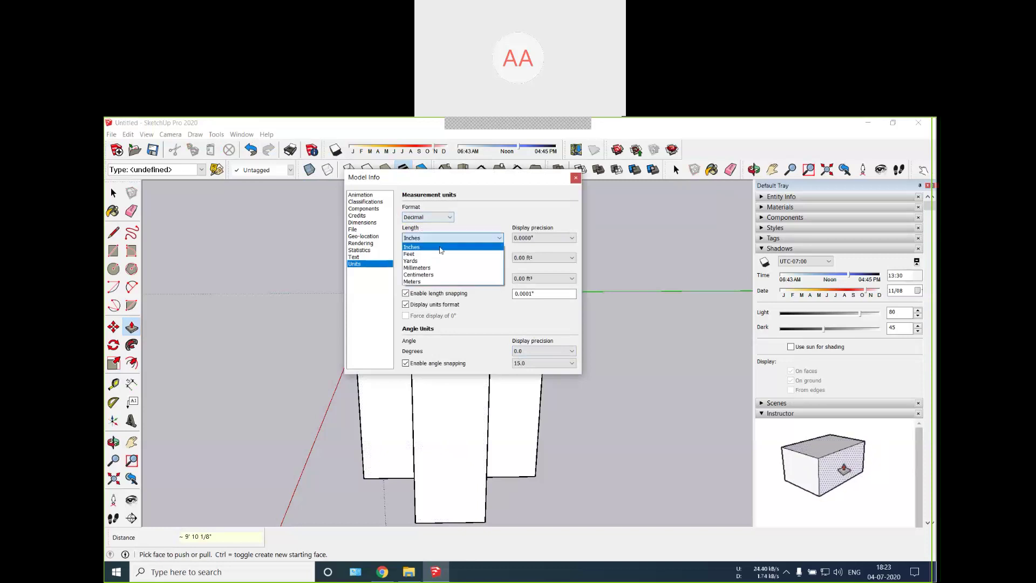
left_click(428, 282)
left_click(575, 179)
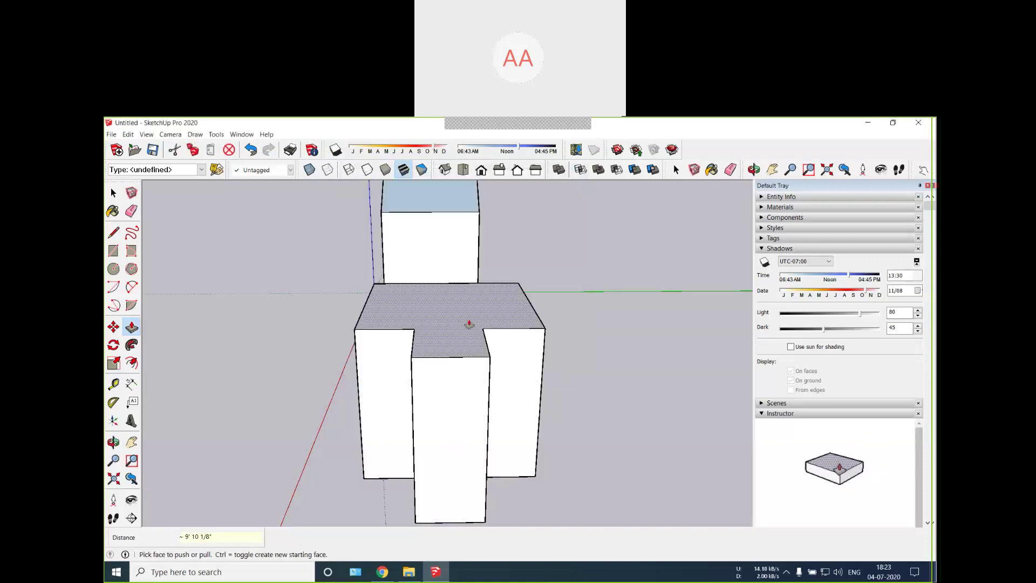
Step: Undo the last extrusion and Push/Pull the T-shaped face up 2 m instead
key("ctrl+z")
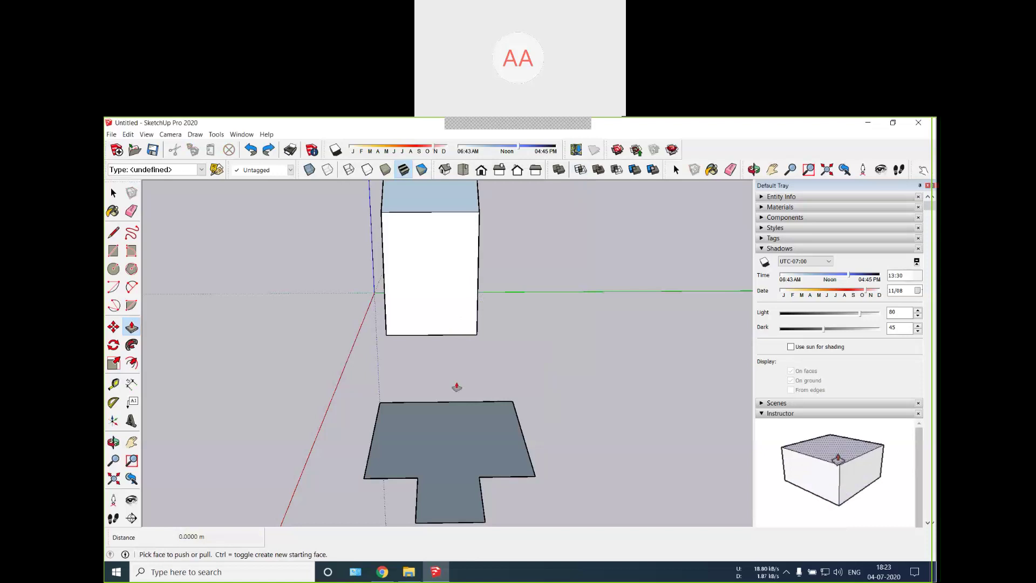
left_click(455, 430)
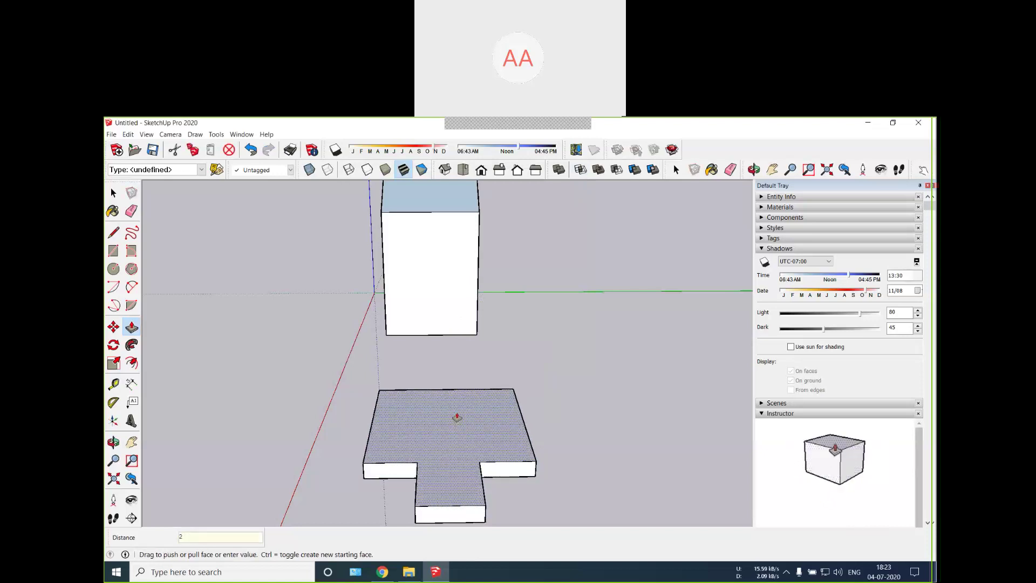
key("Return")
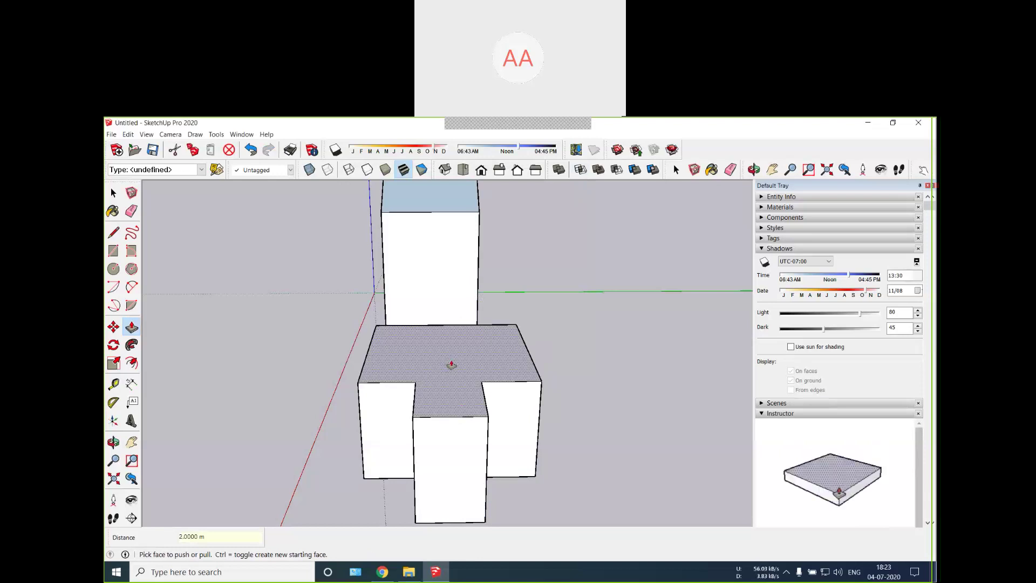
Step: Draw a triangular gable on the stem's front top edge, with a vertical centre line about 0.54 m high and sloping edges about 0.80 m long
key("o")
left_click_drag(474, 375, 471, 426)
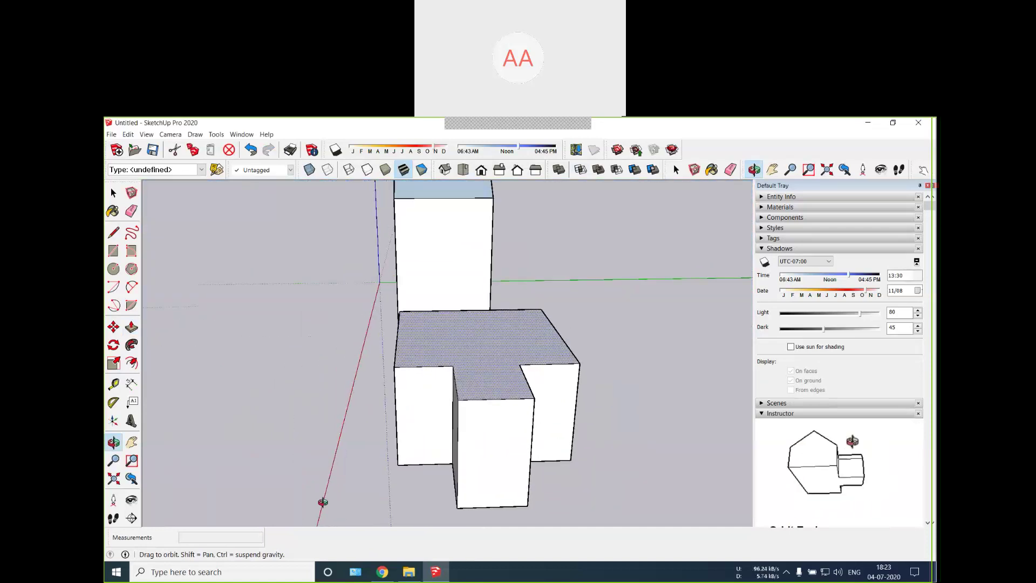
key("l")
left_click(458, 400)
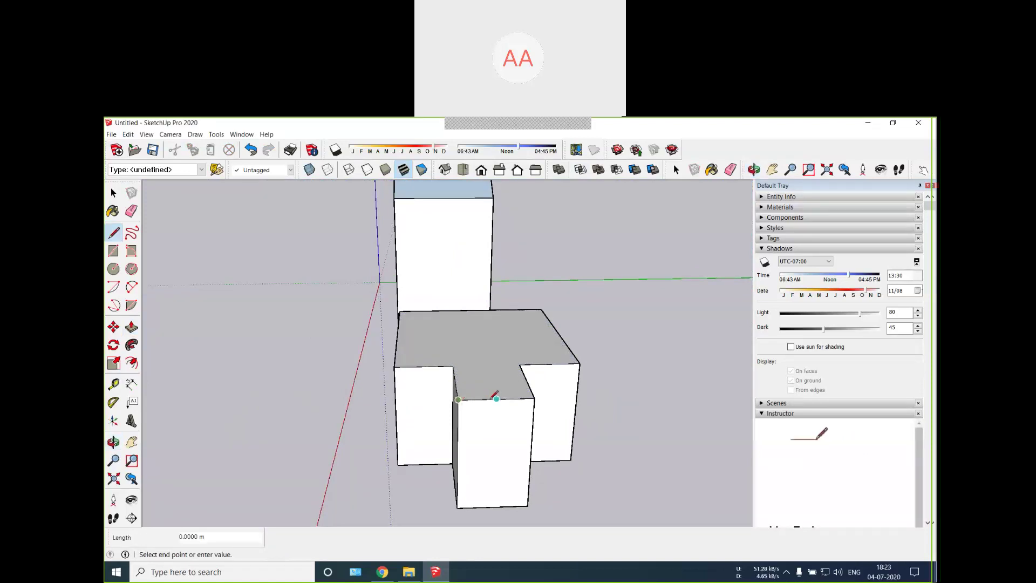
key("Escape")
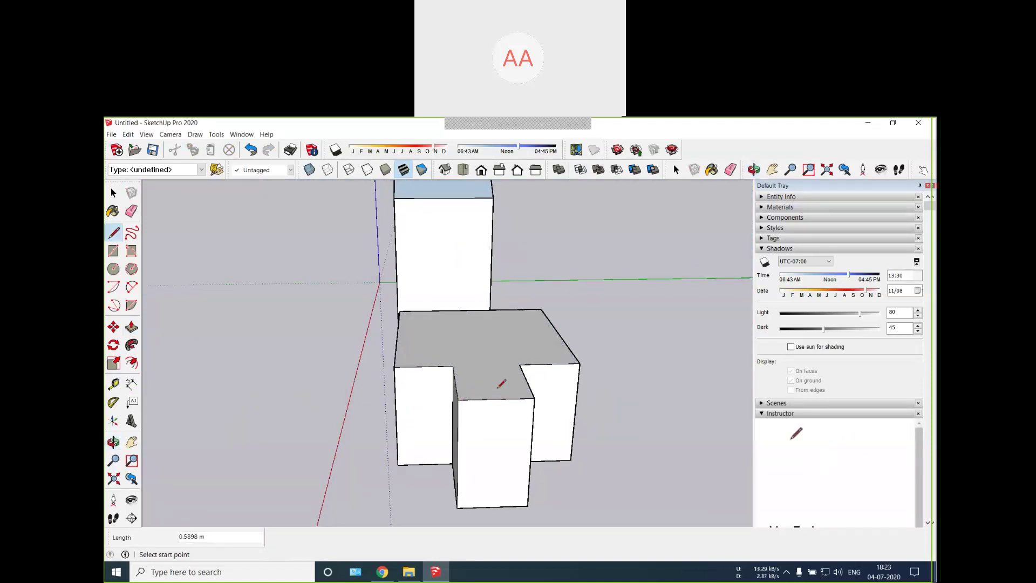
left_click(492, 373)
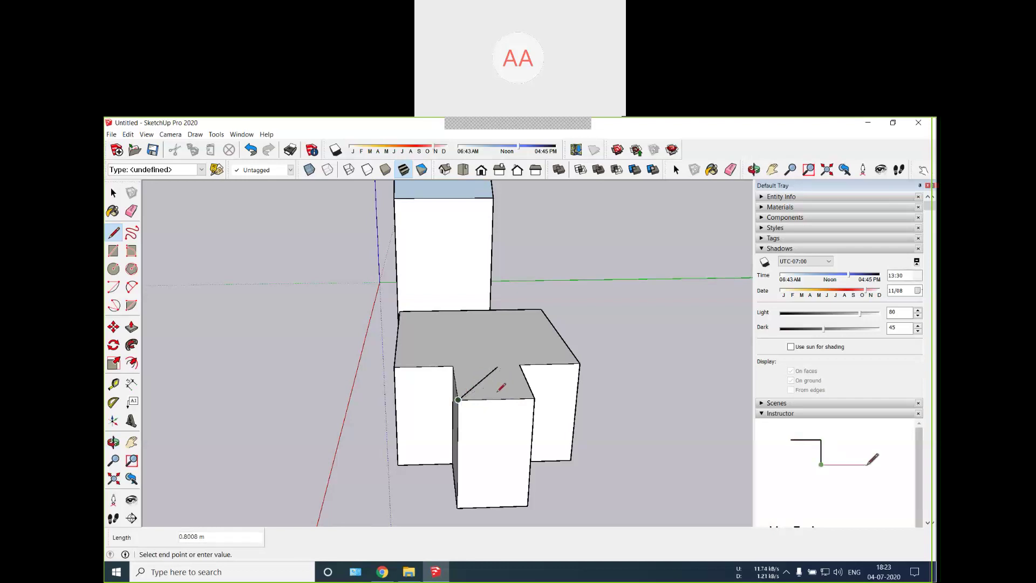
left_click(458, 400)
left_click(497, 398)
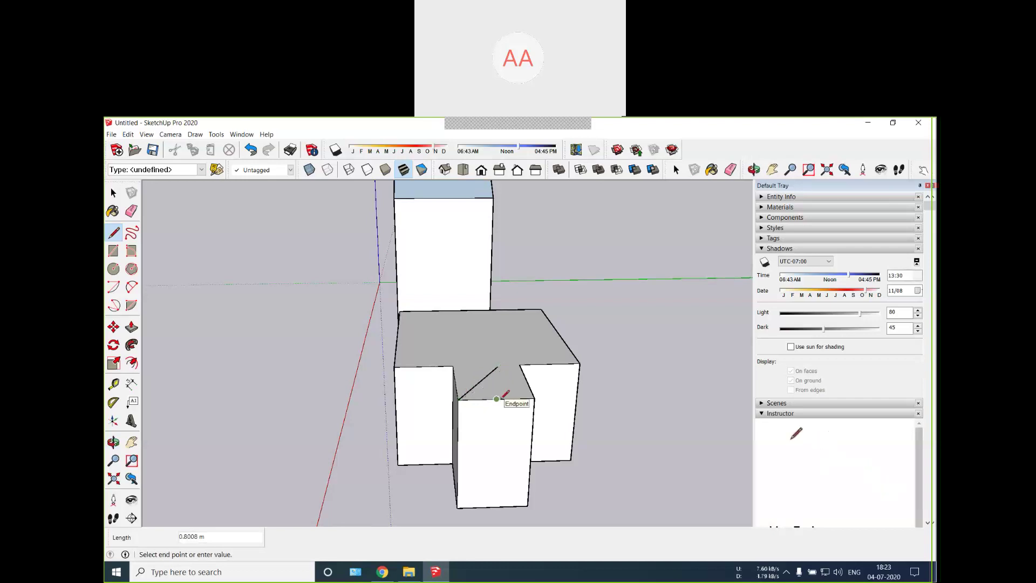
left_click(498, 367)
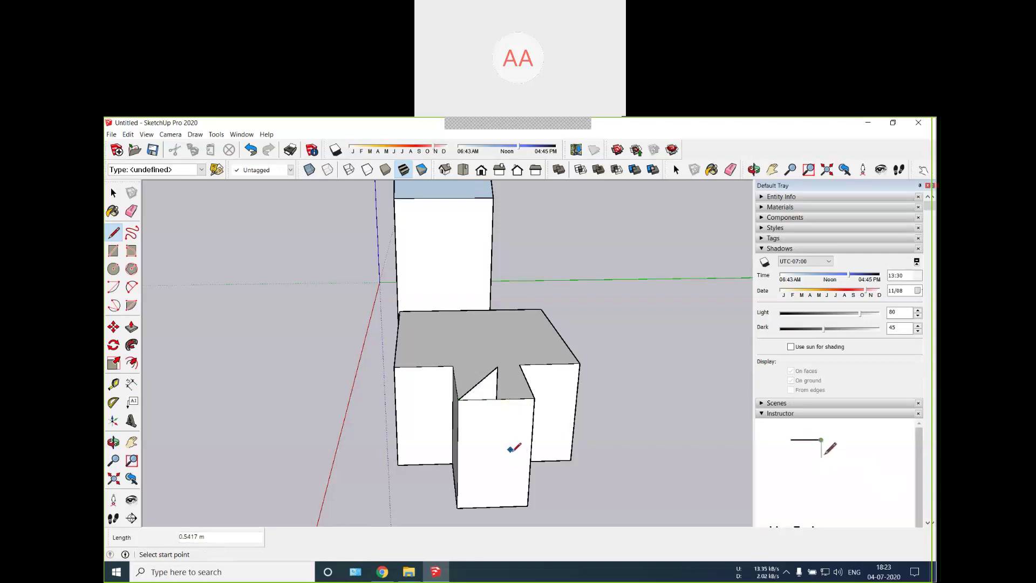
left_click(534, 398)
left_click(497, 367)
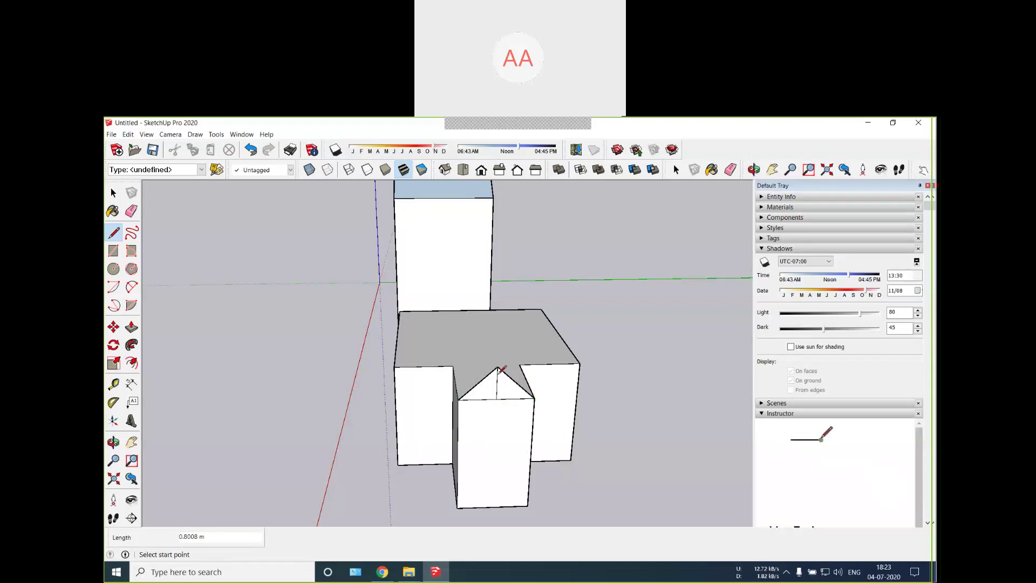
Step: Delete the stem gable's vertical centre line and Push/Pull the gable back about 1.34 m to the main block
middle_click_drag(523, 409, 468, 379)
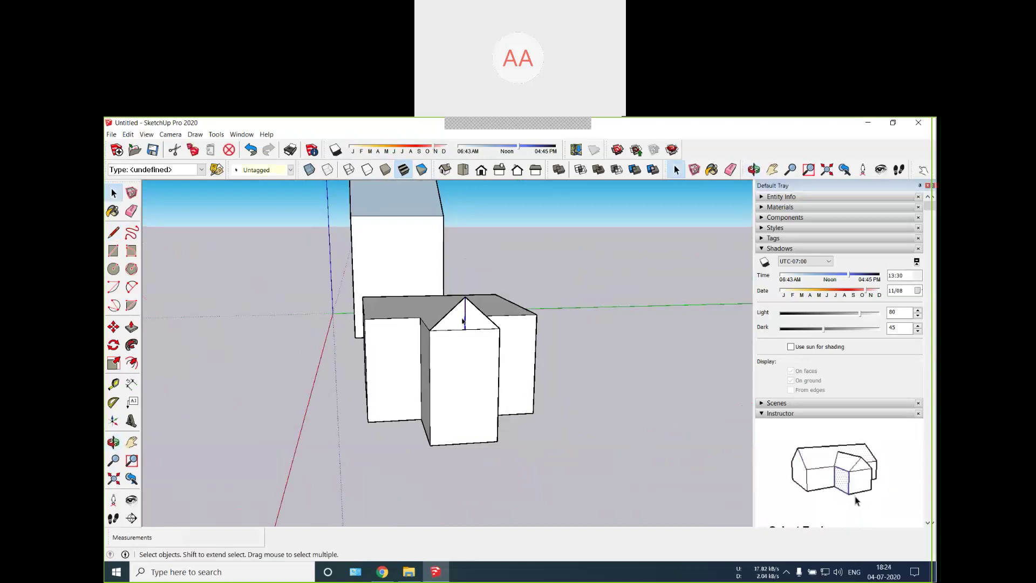
key("Delete")
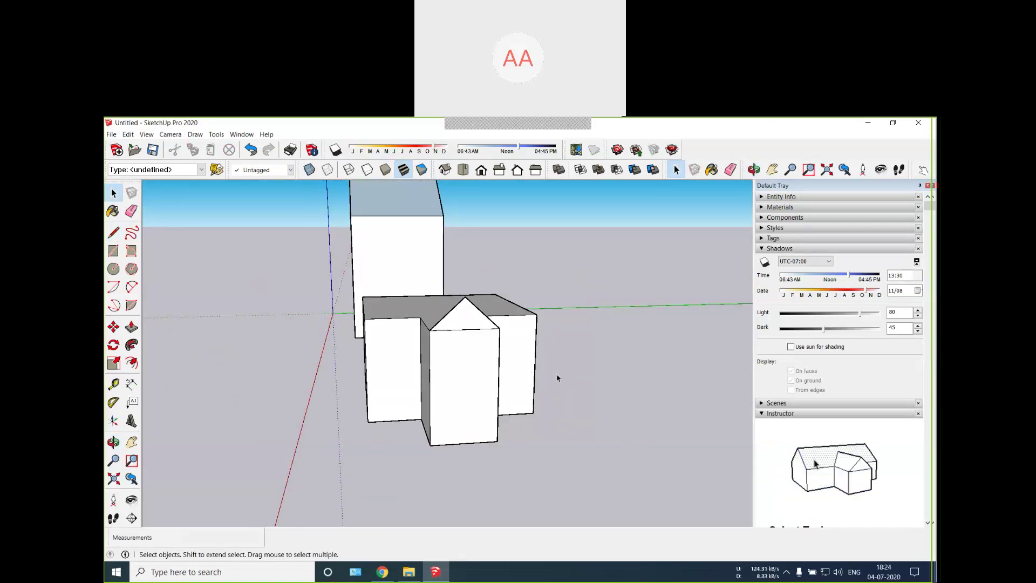
middle_click_drag(544, 368, 636, 338)
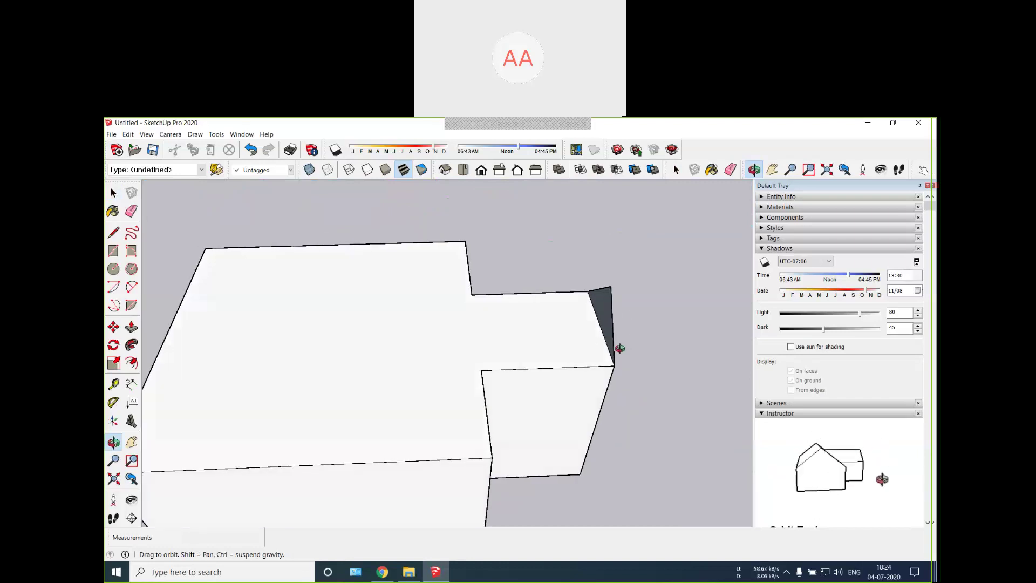
key("p")
left_click(603, 330)
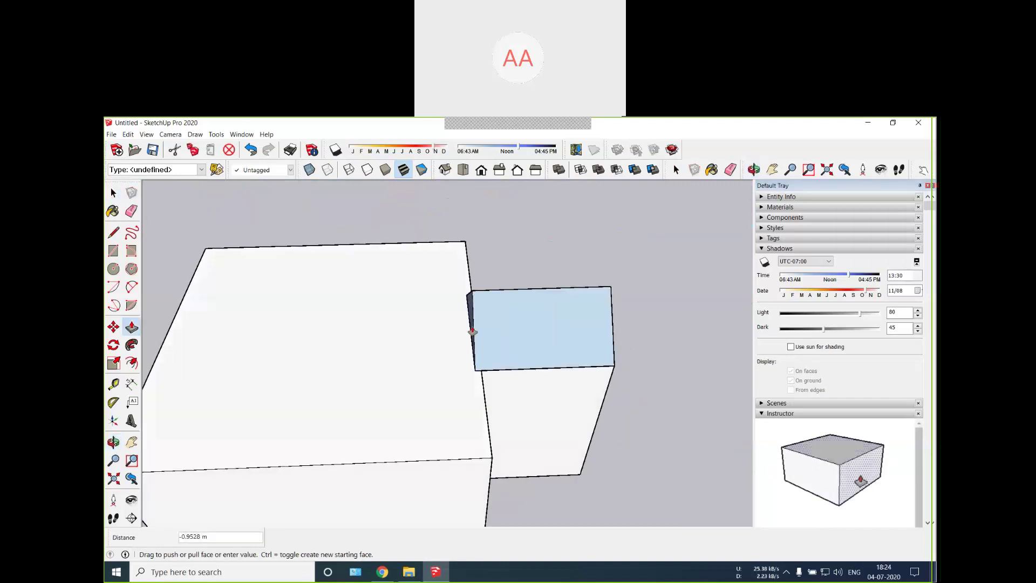
left_click(478, 330)
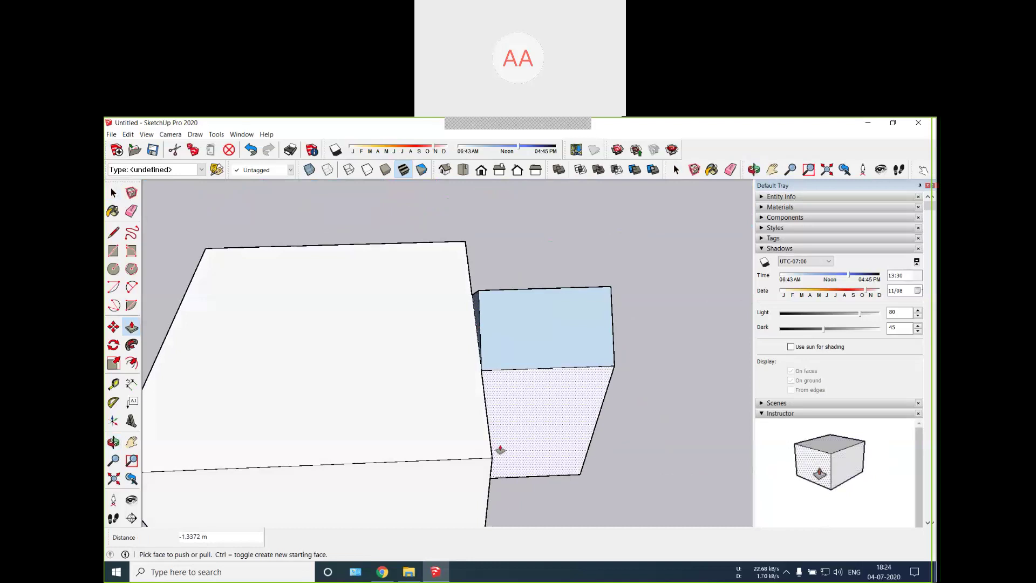
Step: Draw a vertical line up from the midpoint of the main block's end top edge and a sloping edge about 1.85 m long to the stem-side corner
middle_click_drag(502, 459, 297, 391)
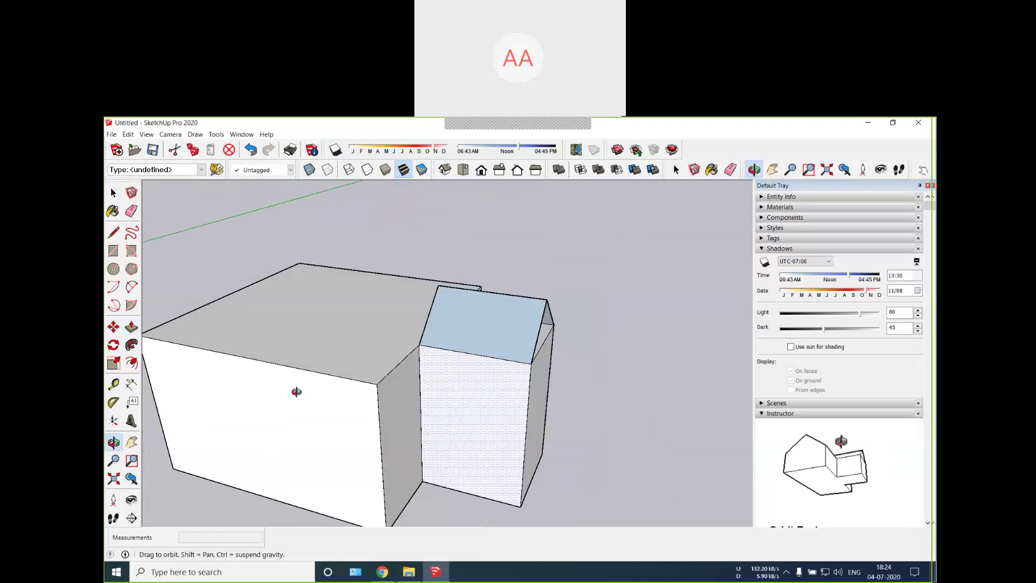
mouse_move(296, 400)
left_mouse_down()
mouse_move(381, 398)
mouse_move(301, 412)
left_mouse_up()
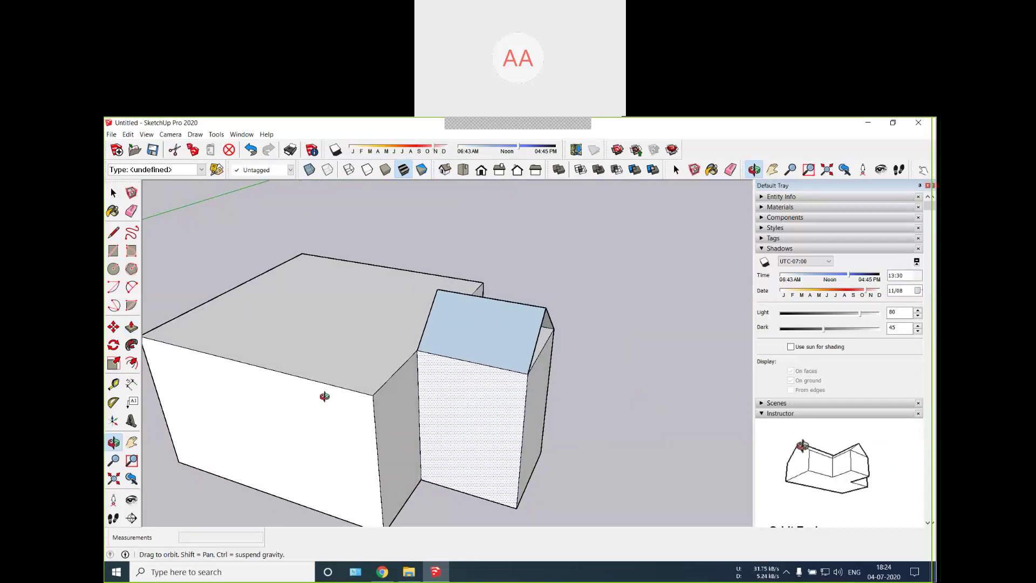
key("l")
left_click(373, 395)
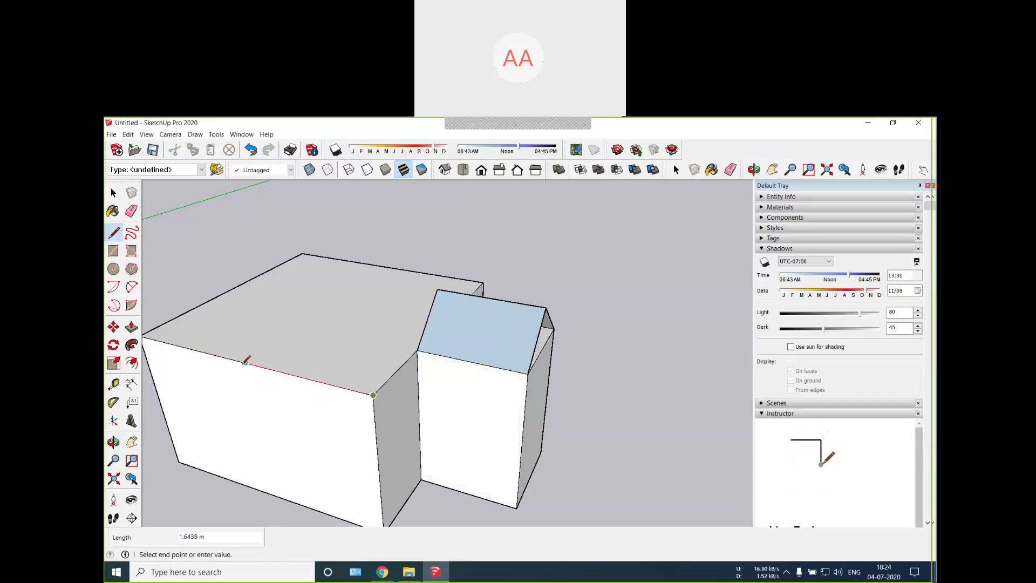
left_click(246, 362)
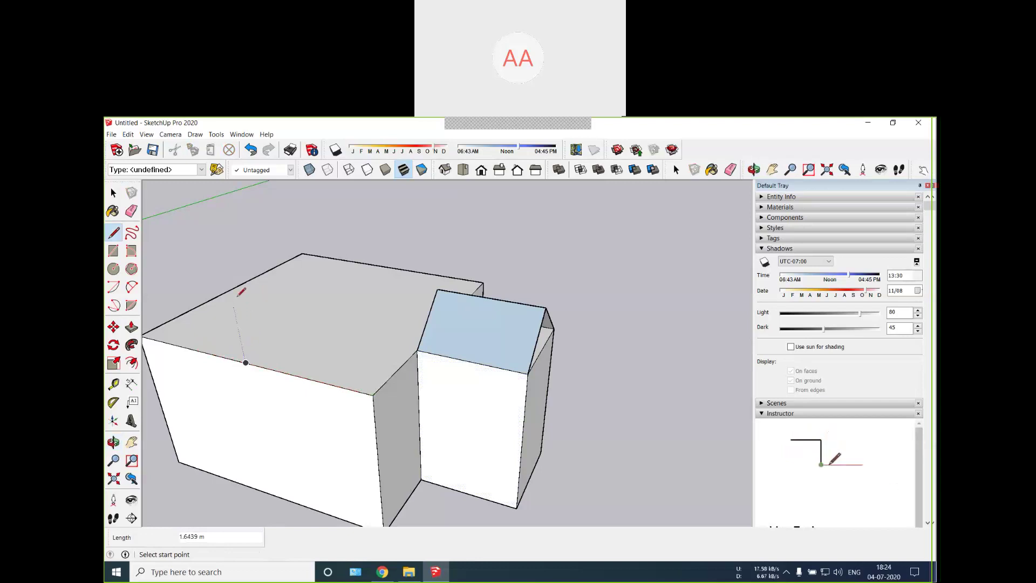
left_click(246, 362)
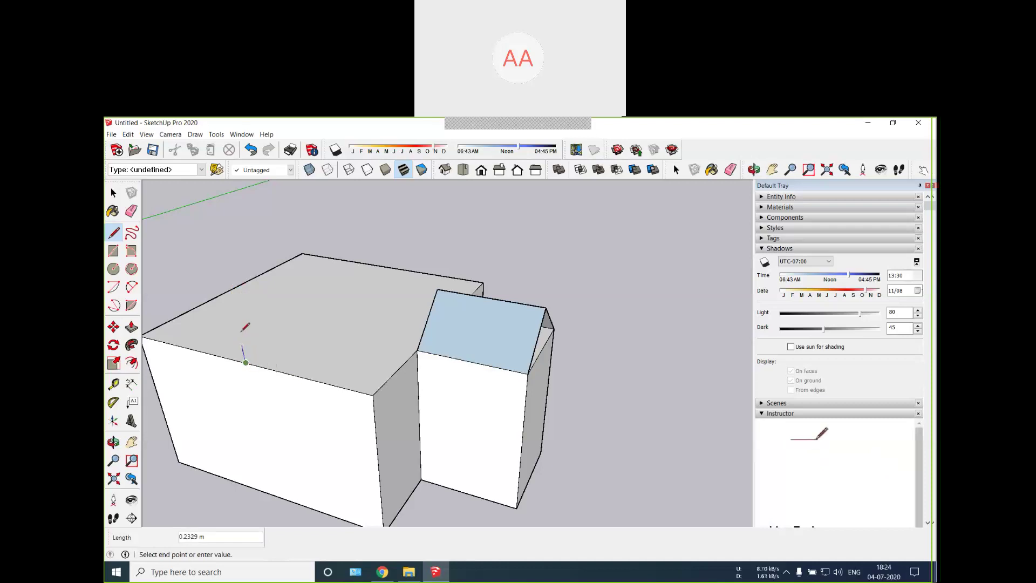
left_click(231, 292)
left_click(373, 395)
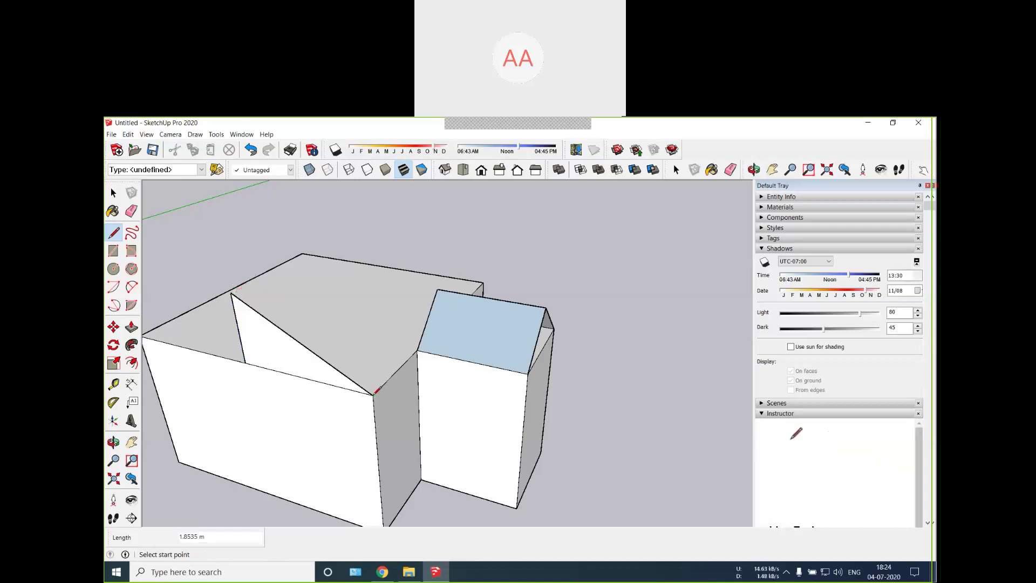
Step: Complete the main block's gable with a sloping edge about 1.85 m long from the apex to the opposite corner
middle_click_drag(306, 383, 335, 340)
key("l")
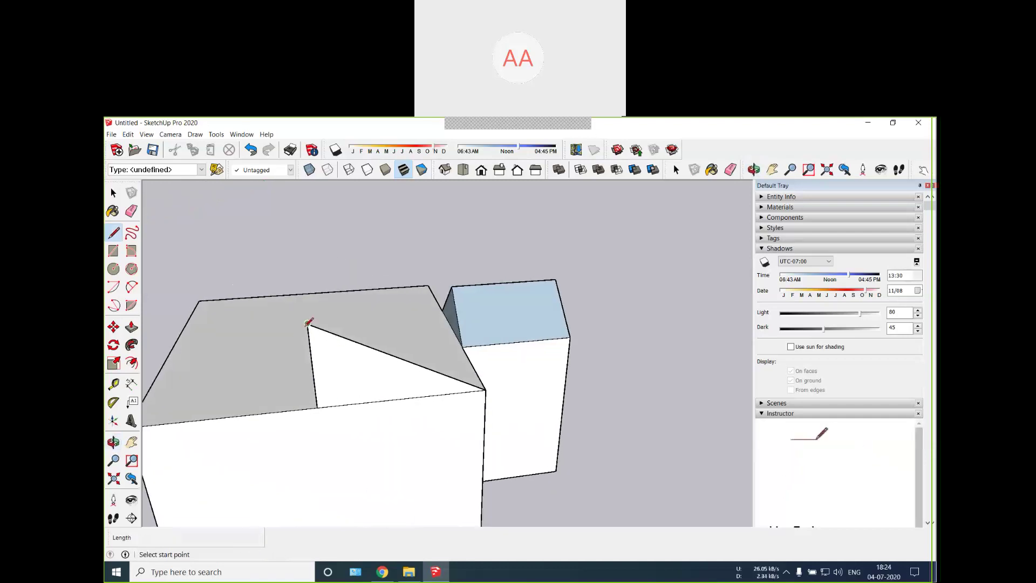
left_click(308, 323)
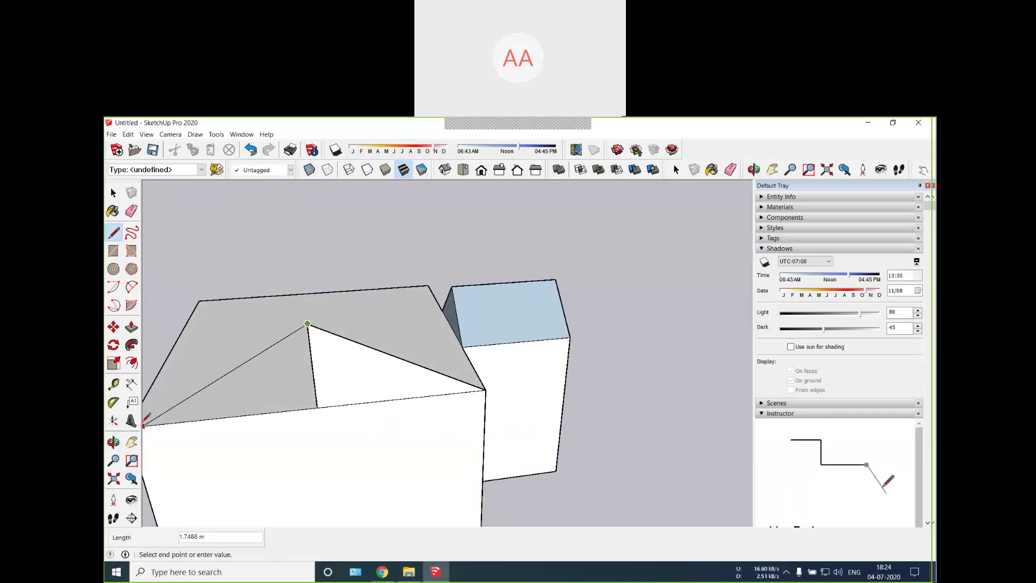
key("Escape")
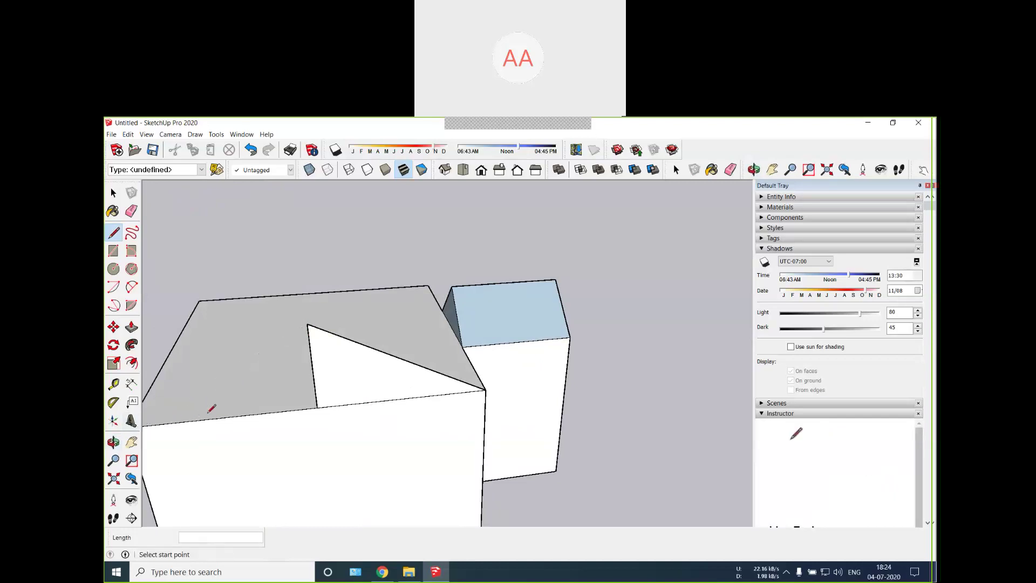
key("o")
left_click_drag(215, 422, 183, 433)
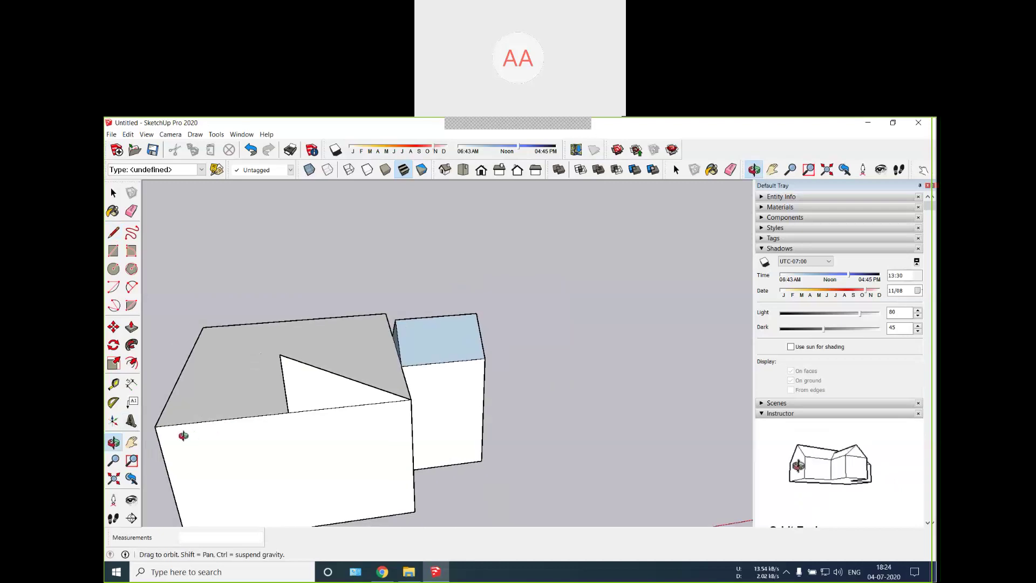
key("l")
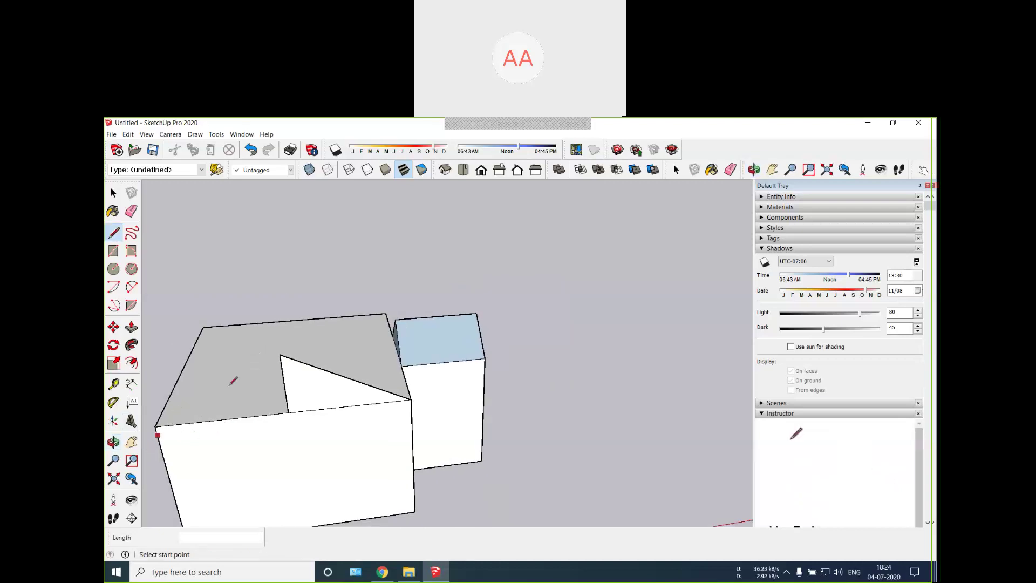
left_click(281, 353)
left_click(155, 427)
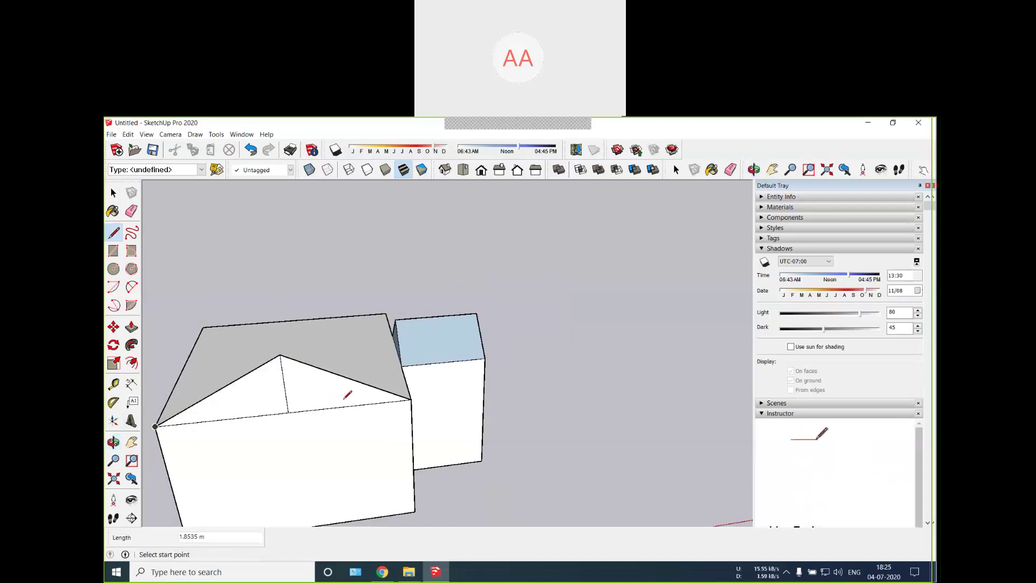
Step: Delete the main gable's vertical centre line and Push/Pull the gable about 3.27 m along the main block
key("o")
left_click_drag(377, 363, 400, 262)
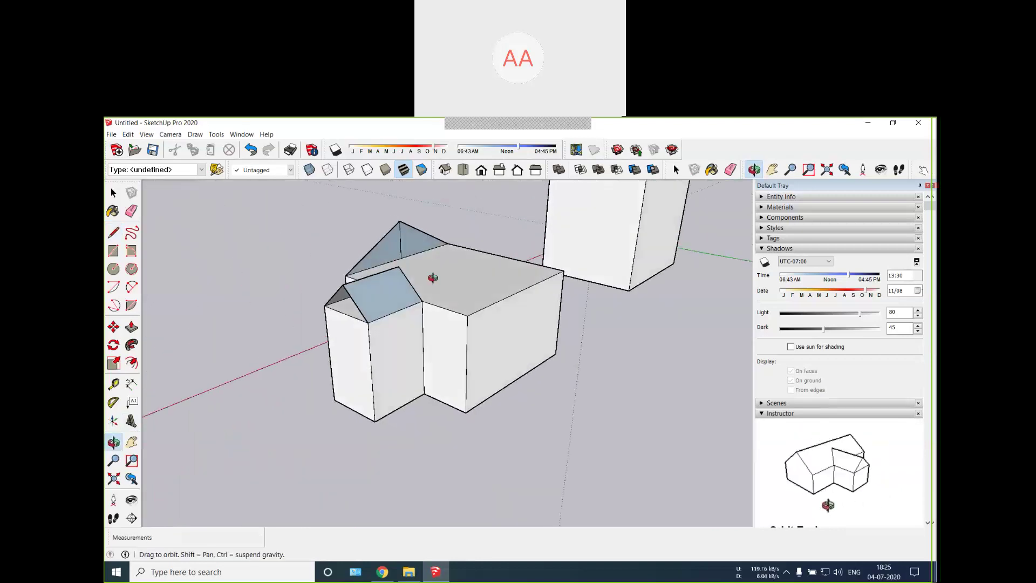
key("space")
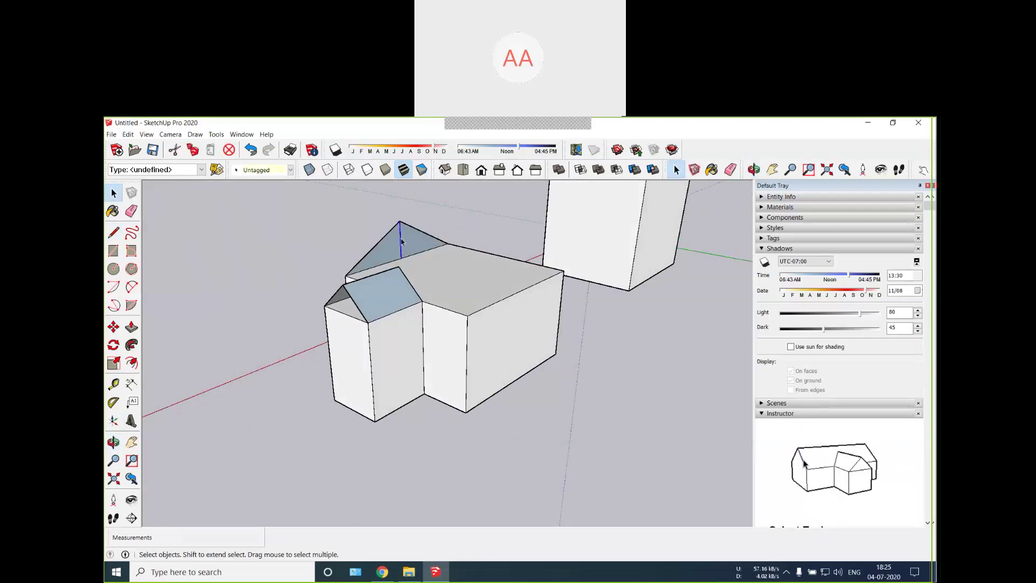
key("p")
left_click(406, 239)
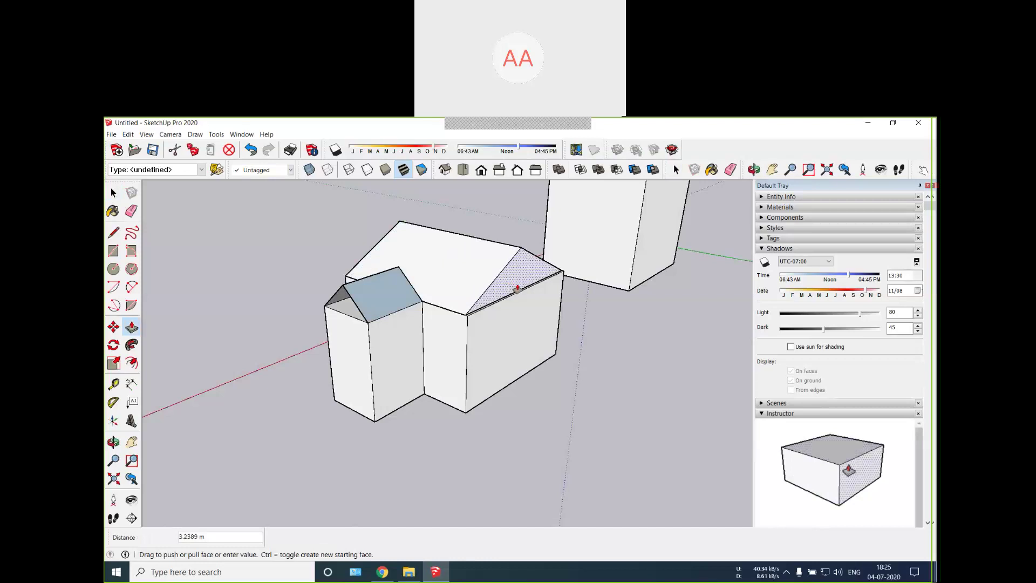
left_click(519, 290)
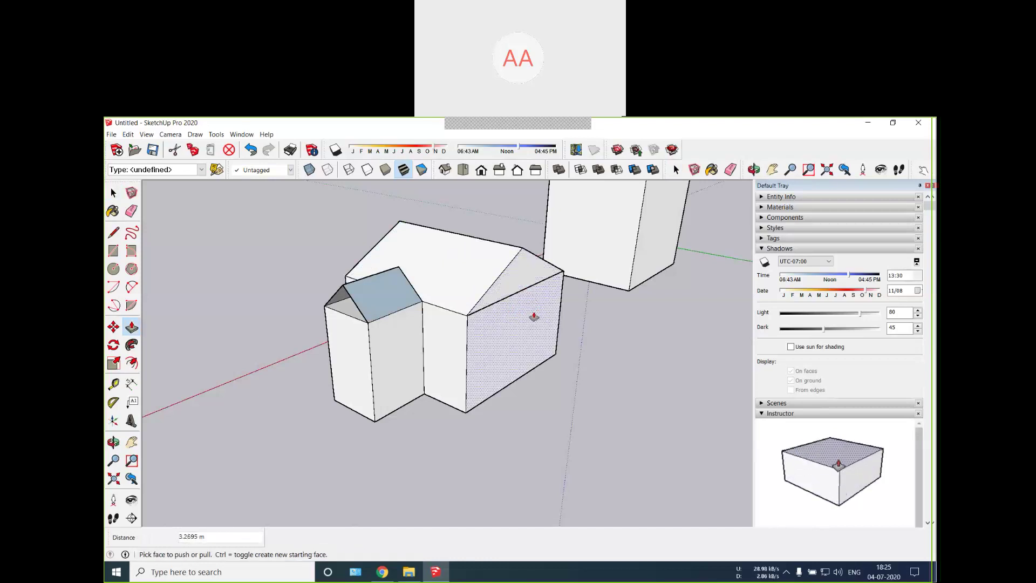
Step: Push/Pull the main roof's far gable face about 0.017 m outward, flush with the end wall
scroll(534, 317, "up", 3)
scroll(453, 331, "up", 3)
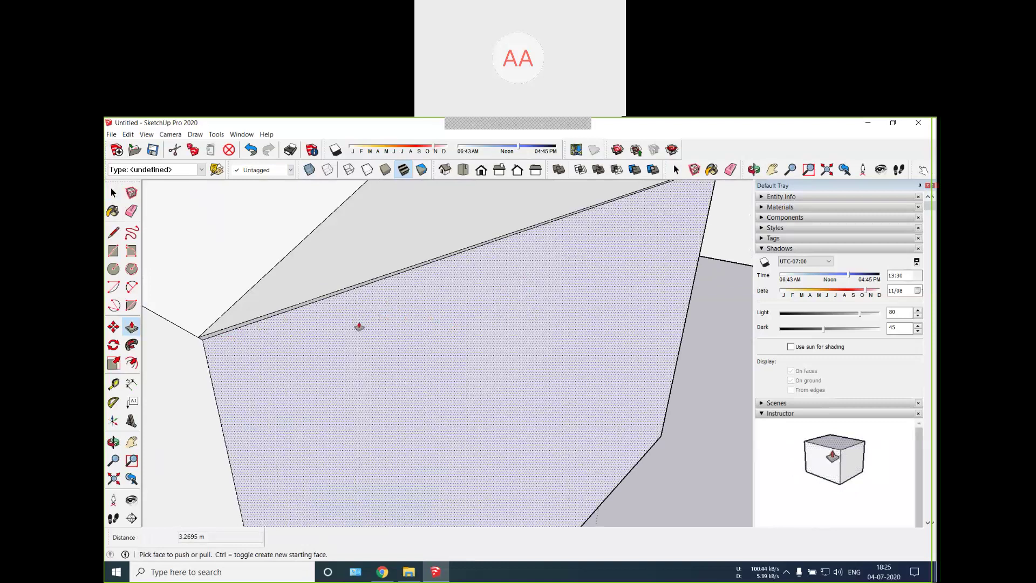
left_click(304, 294)
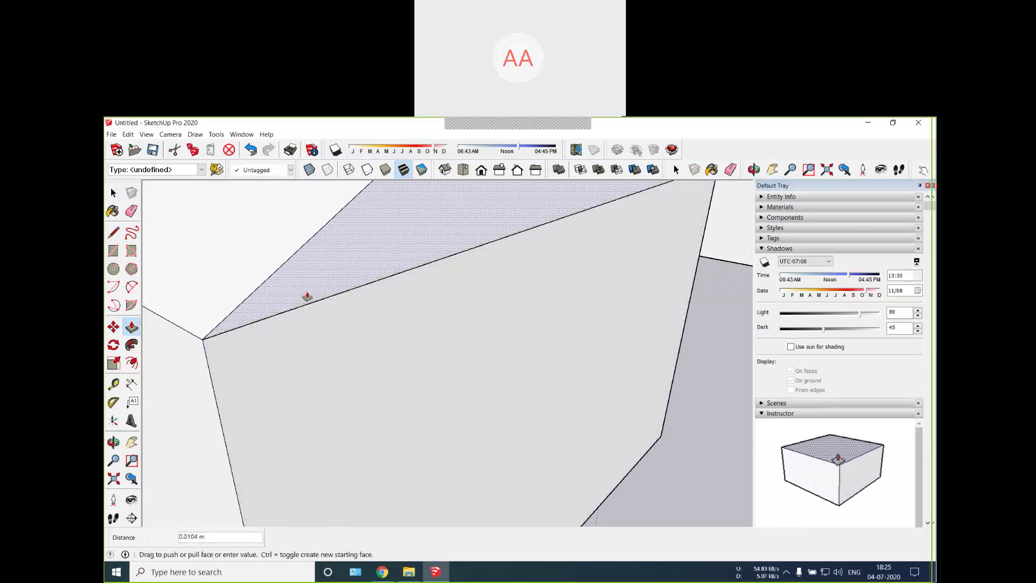
left_click(318, 299)
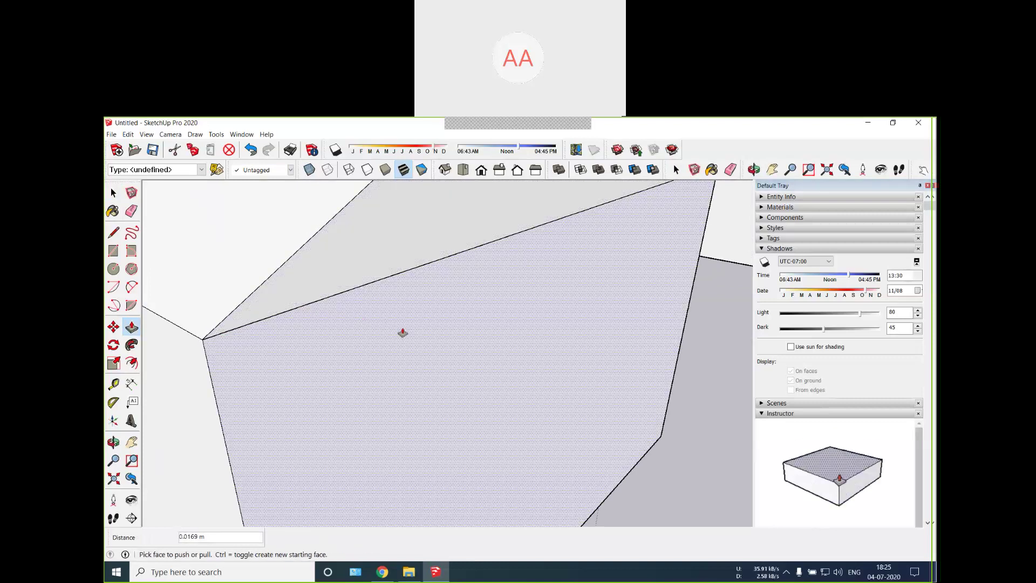
Step: Extend the stem's ridge horizontally to the main roof slope and draw a valley line from there to the near stem eave corner
middle_click_drag(403, 333, 359, 342)
middle_click_drag(468, 367, 416, 295)
scroll(416, 294, "down", 5)
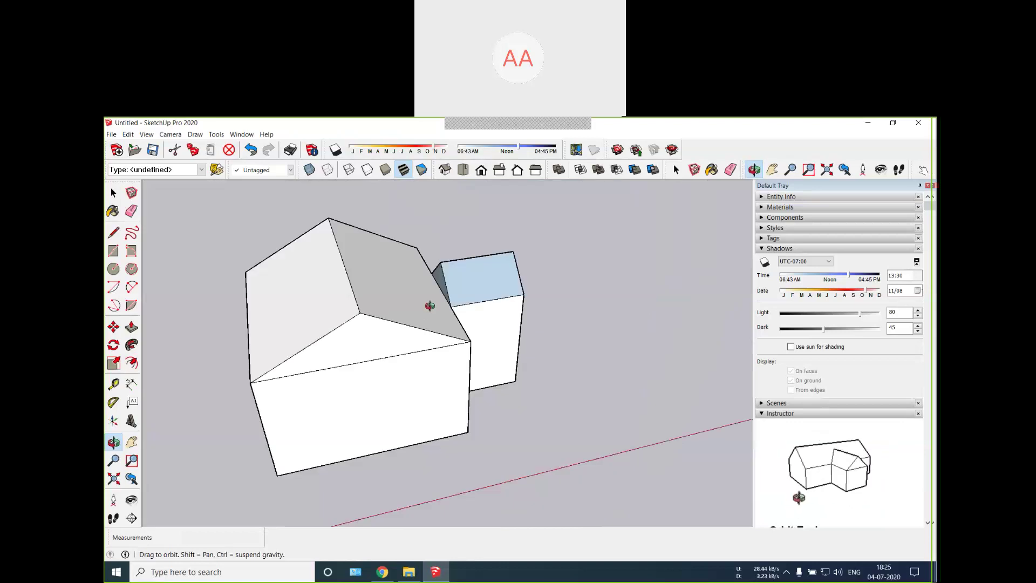
scroll(432, 301, "down", 2)
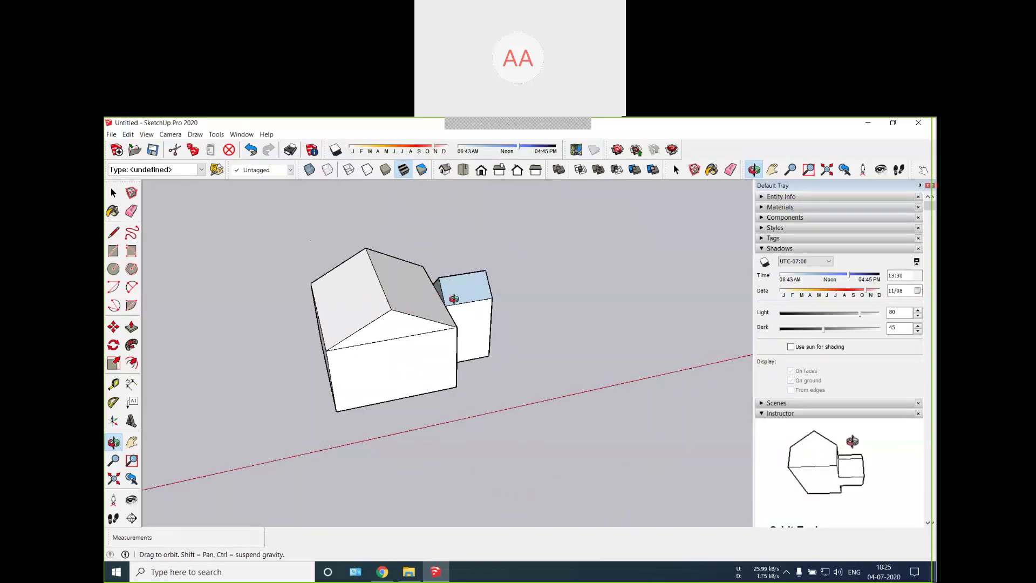
scroll(435, 301, "up", 6)
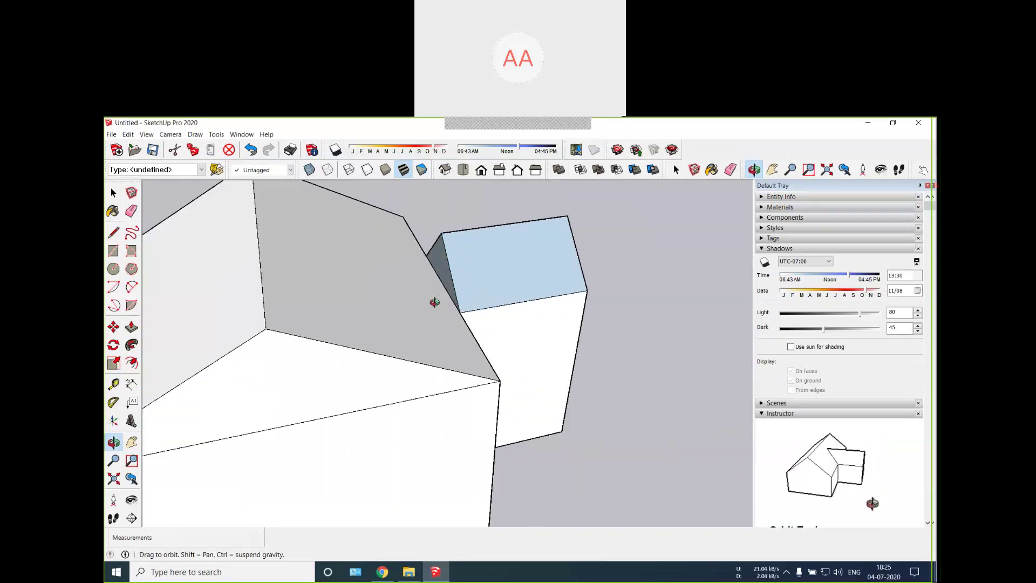
key("l")
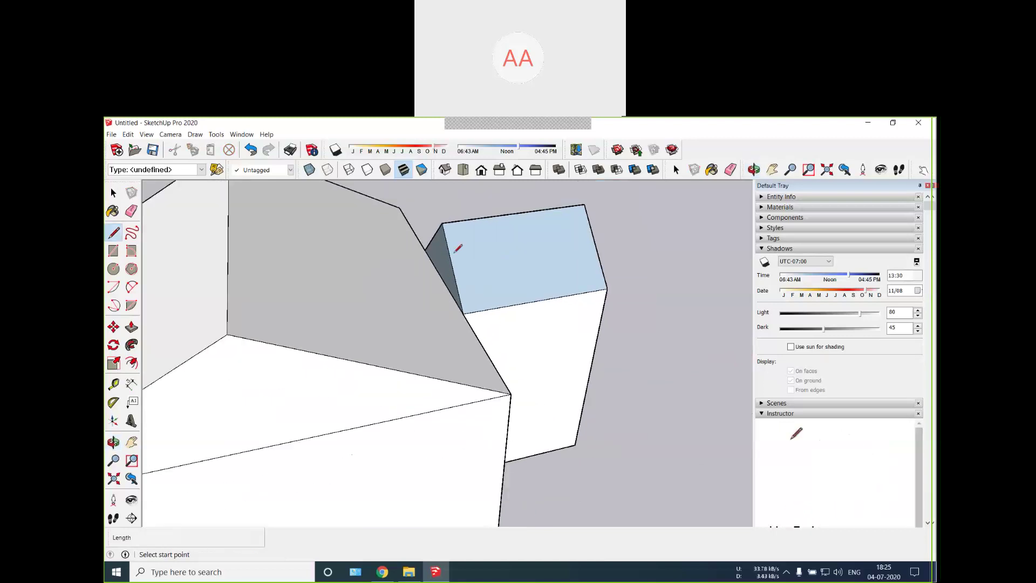
left_click(442, 222)
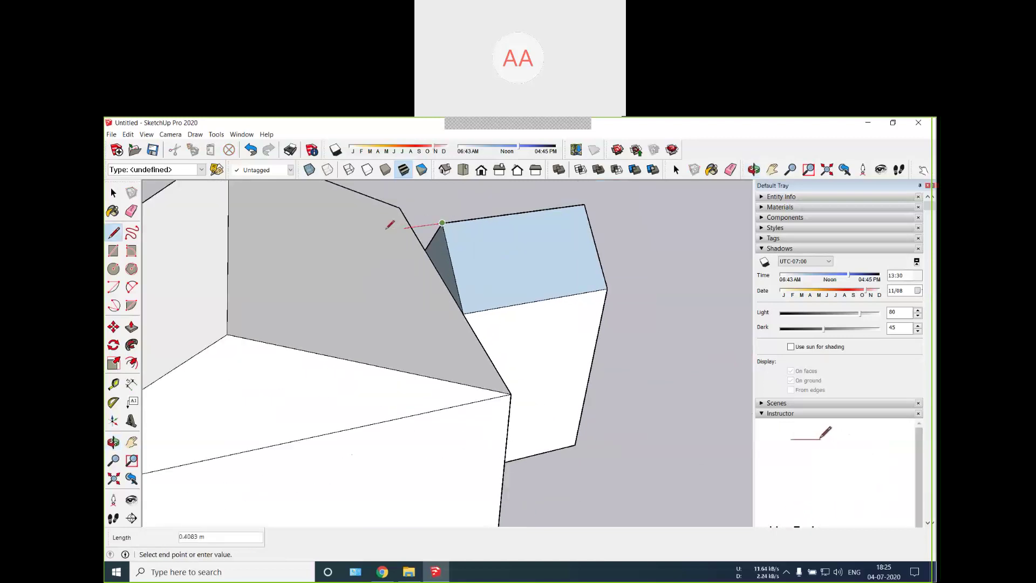
left_click(317, 239)
left_click(464, 311)
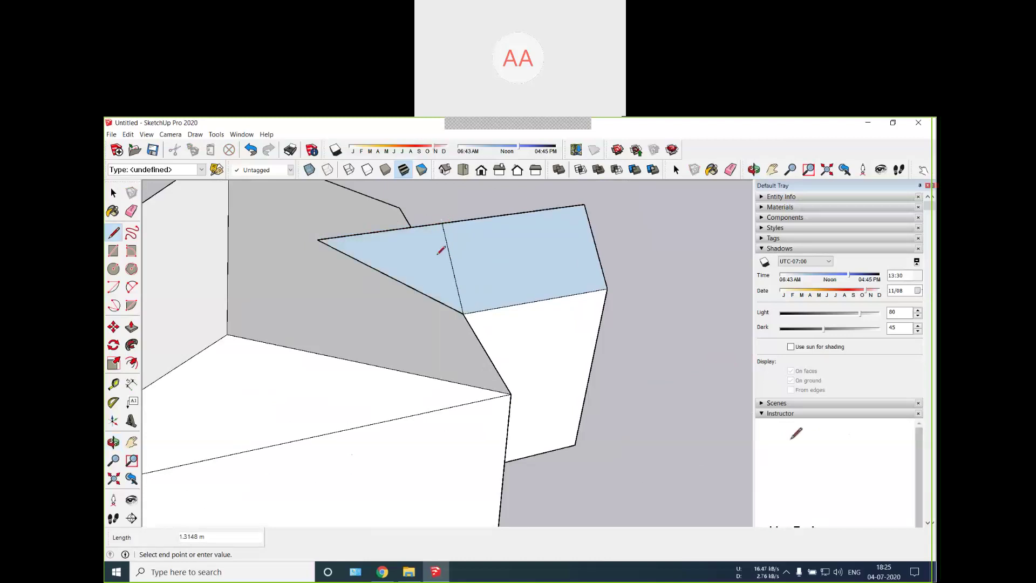
Step: Draw the second valley line from the stem's opposite eave corner to the extended ridge's end on the main roof
key("o")
left_click_drag(442, 231, 420, 259)
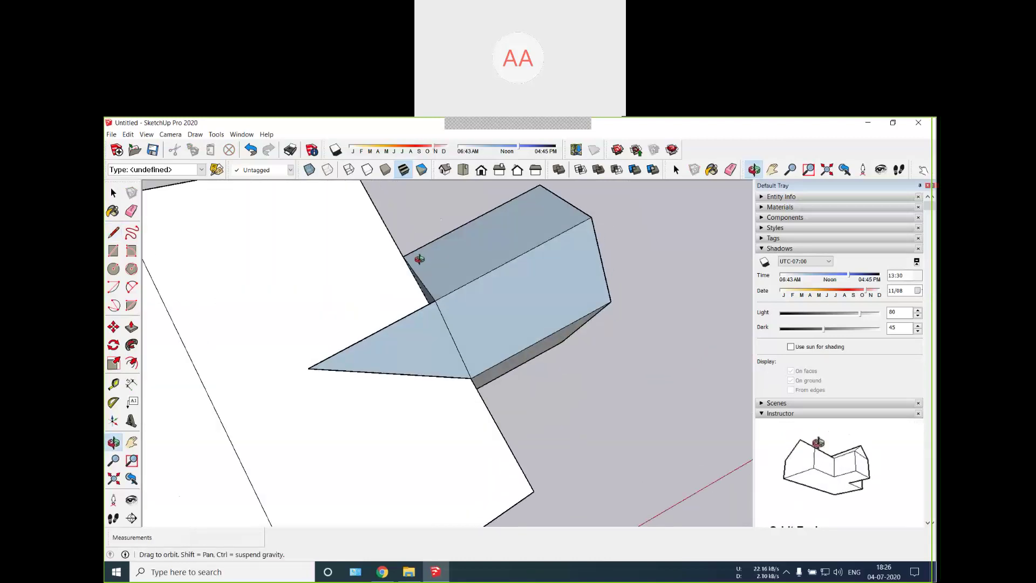
key("l")
left_click(403, 257)
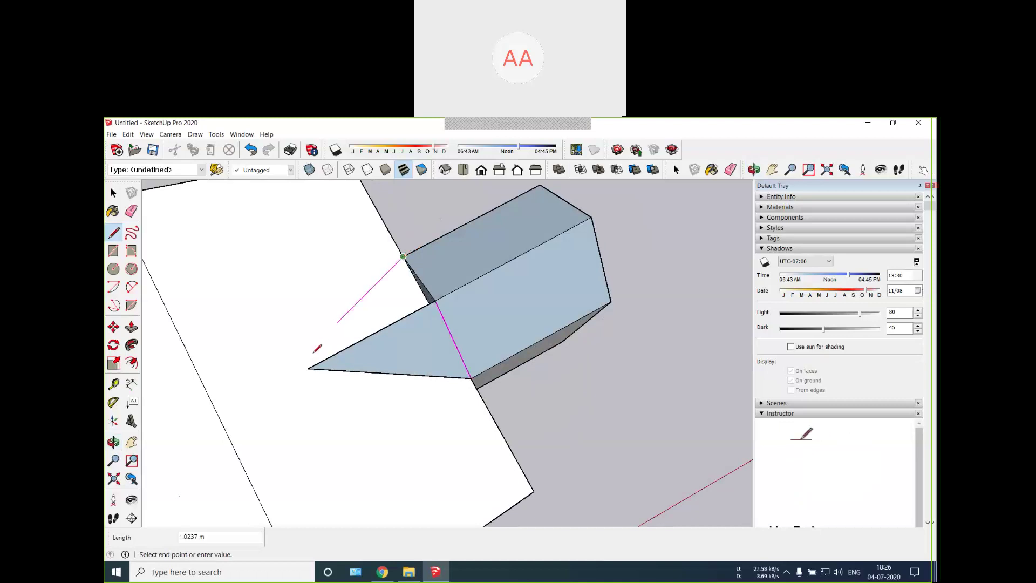
left_click(308, 369)
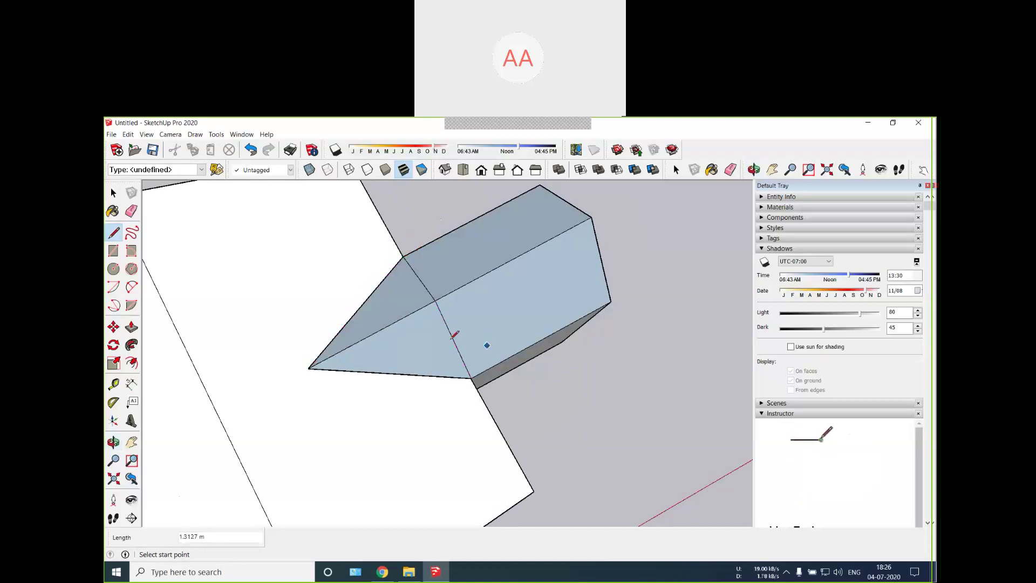
key("space")
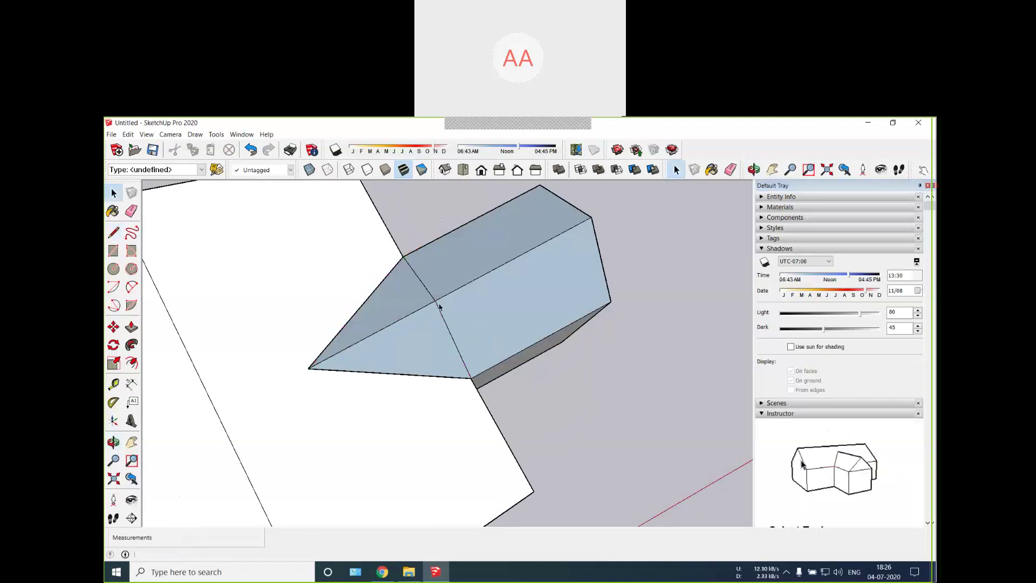
left_click(420, 312)
key("Delete")
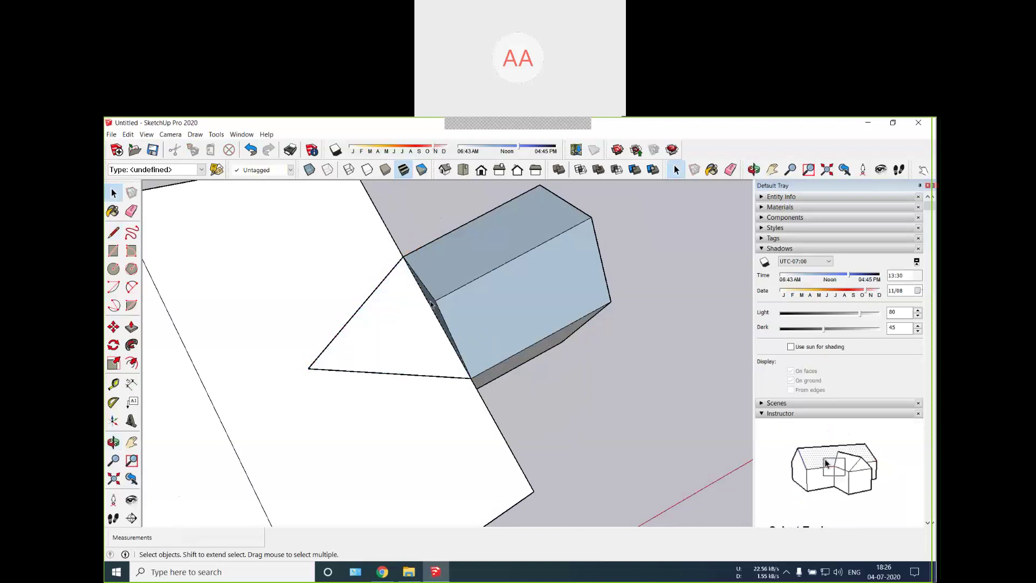
key("ctrl+z")
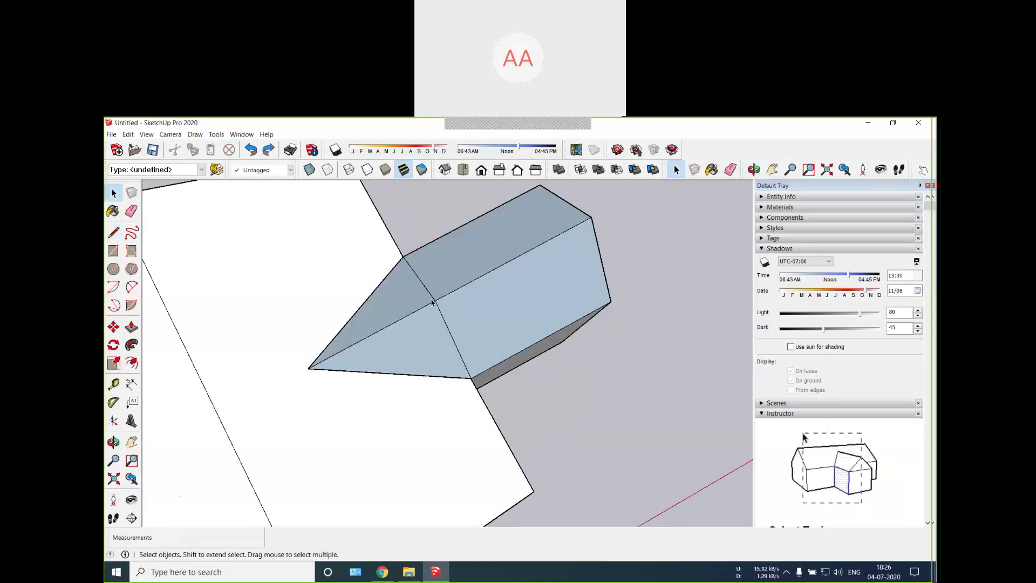
Step: Delete the two leftover gable edges crossing the stem roof's slopes where the ridge extension begins
key("Delete")
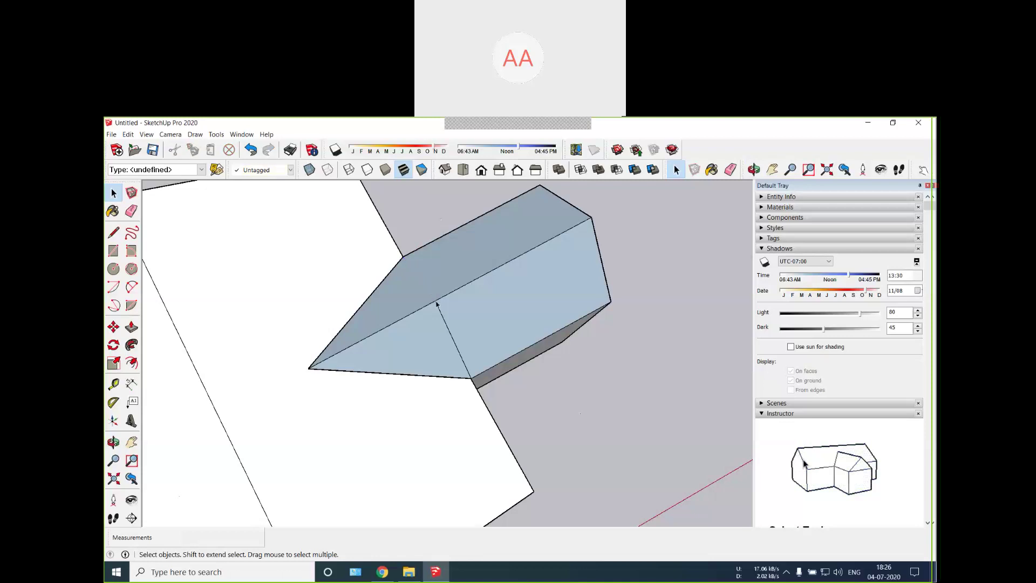
left_click(443, 318)
key("Delete")
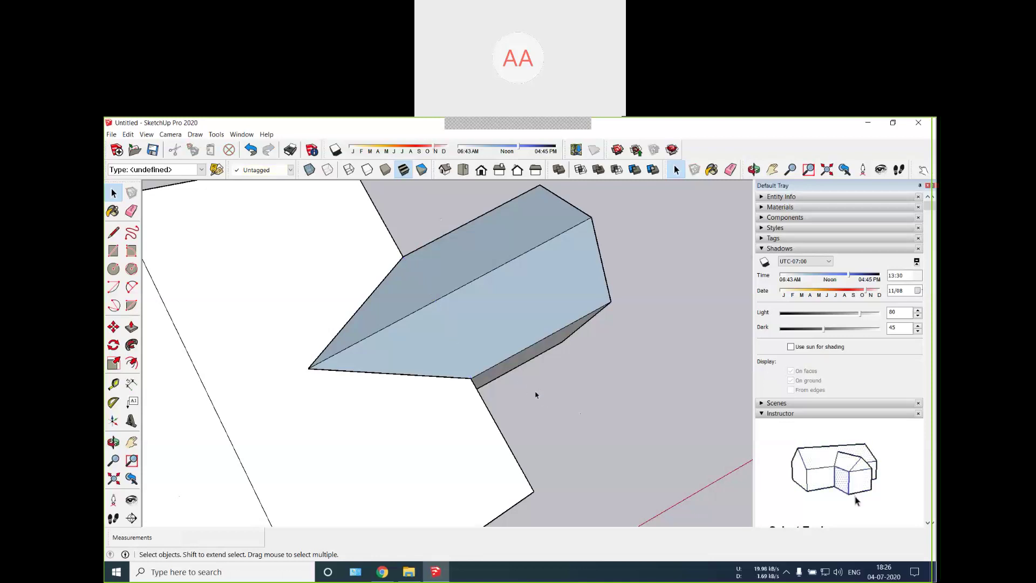
Step: Close the stem's open end gable by drawing a line between the two top corners of its end wall
key("o")
left_click_drag(537, 393, 454, 276)
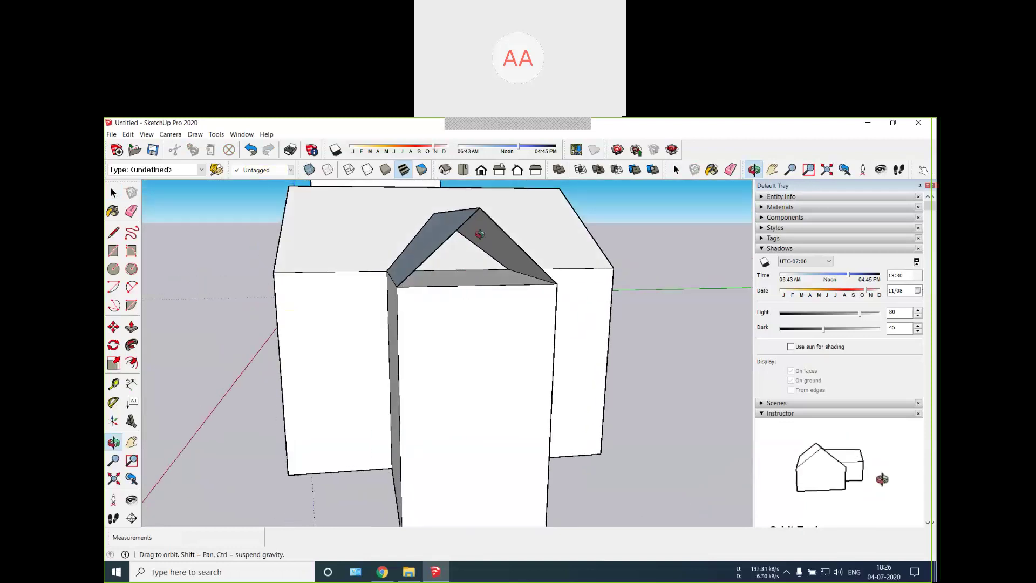
key("l")
left_click(397, 286)
left_click(557, 283)
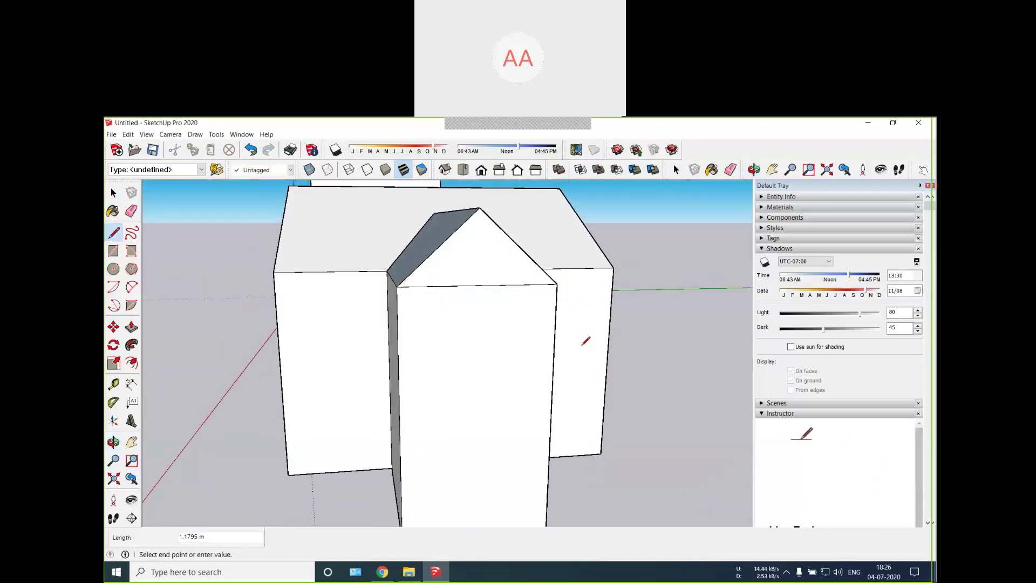
Step: Draw a ground rectangle for a third house beside the T-shaped house, on the side away from the first house
key("o")
left_click_drag(576, 335, 540, 268)
scroll(518, 331, "down", 8)
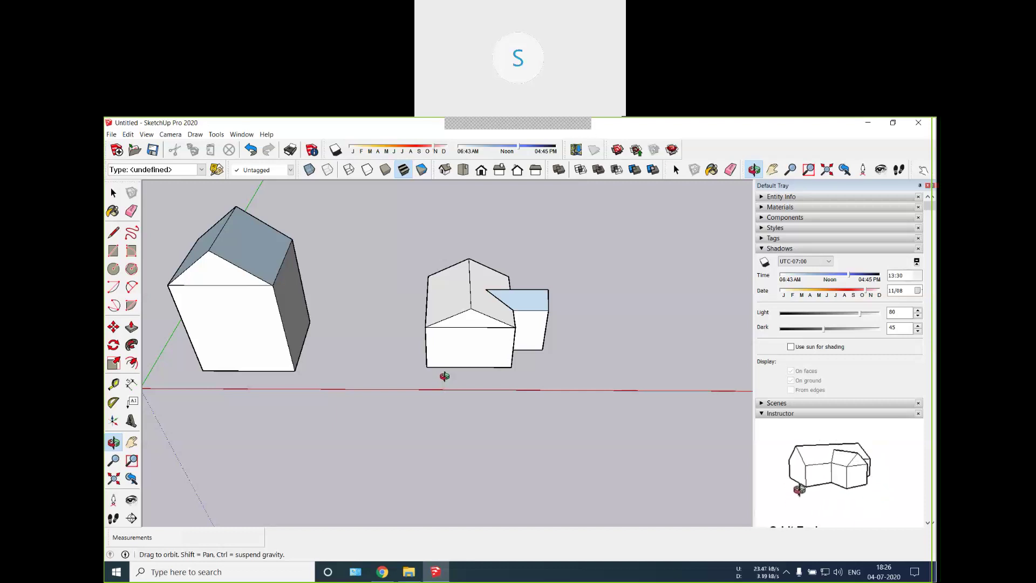
left_click_drag(374, 345, 527, 343)
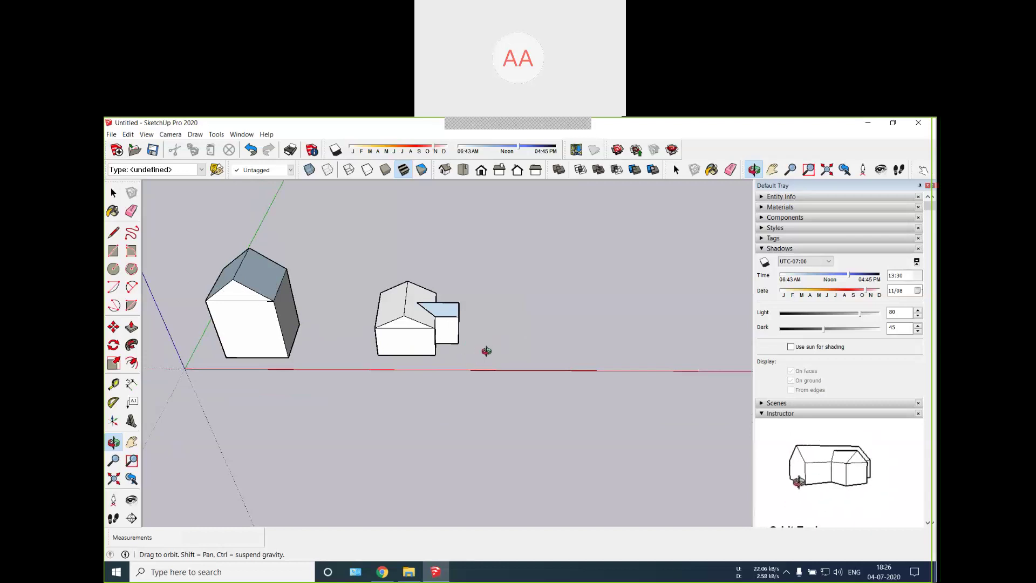
key("r")
left_click(526, 318)
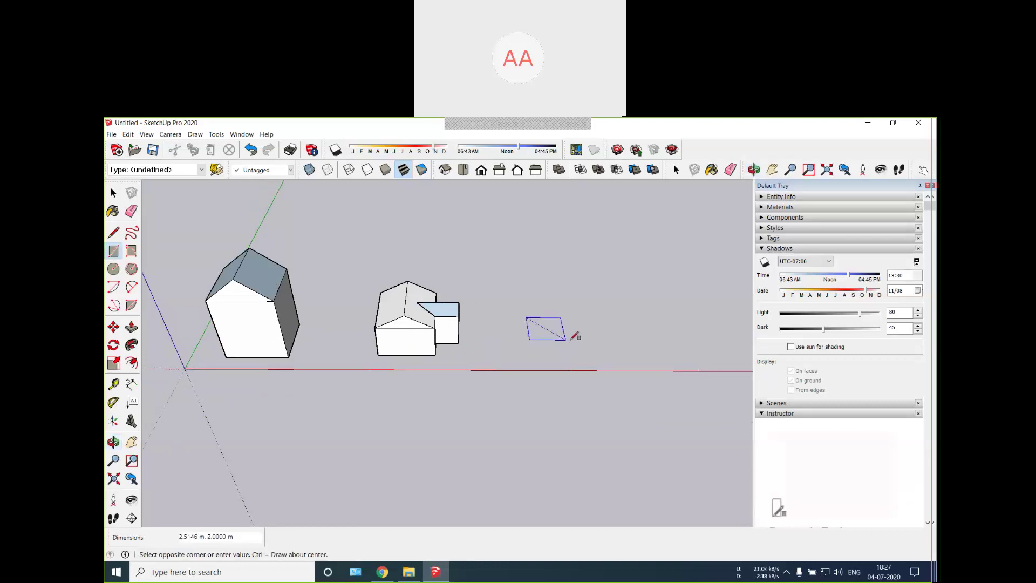
left_click(578, 343)
Step: Push/Pull the new rectangle up to a 2 m high box
key("p")
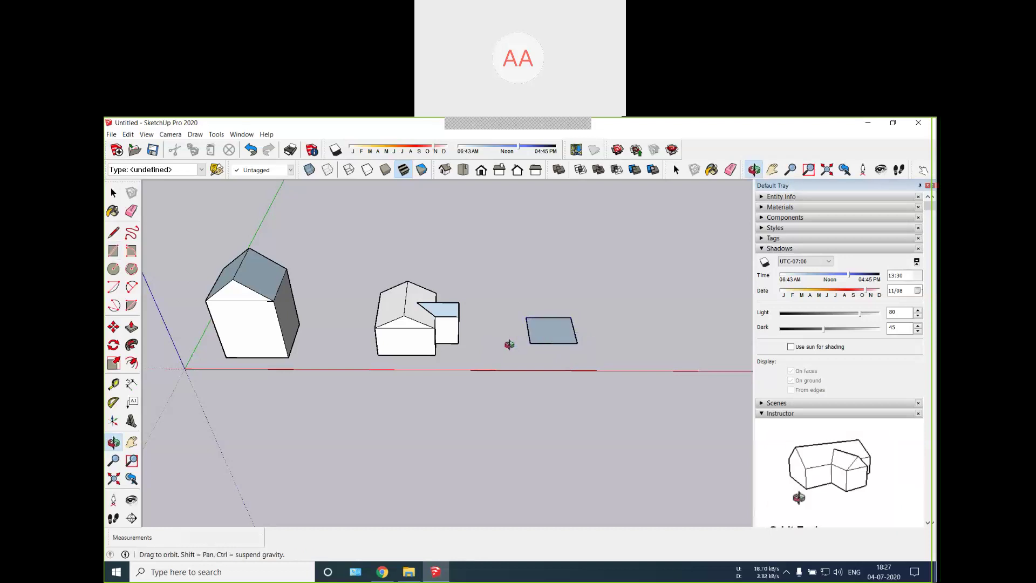
left_click_drag(554, 327, 555, 303)
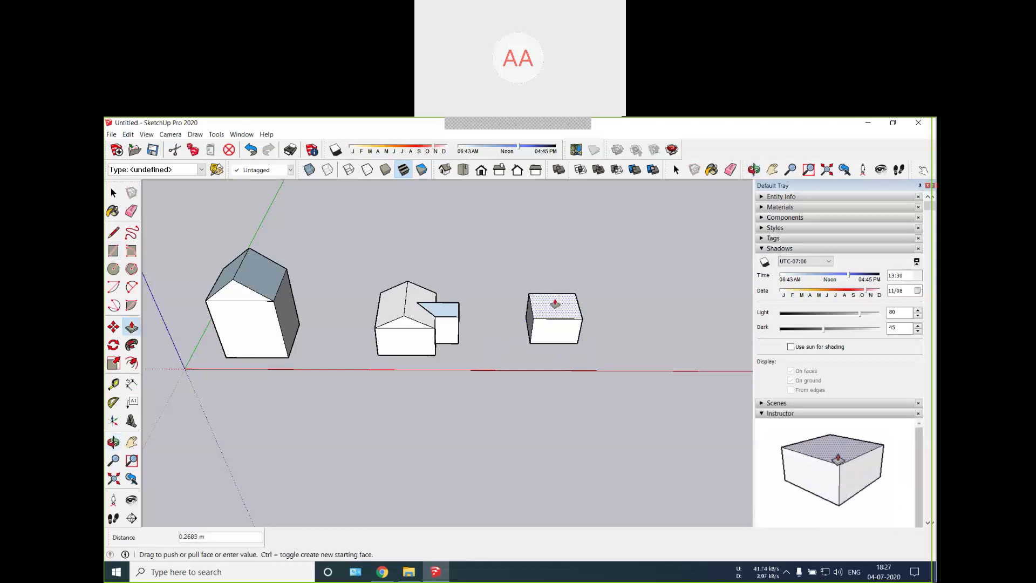
key("Return")
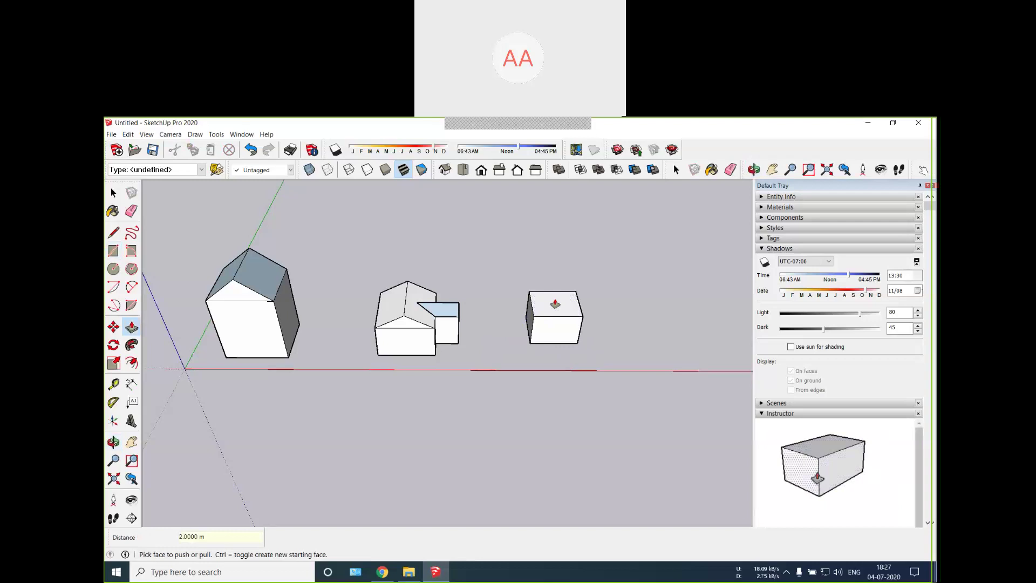
Step: Draw a gable on the box's near top edge with a vertical midpoint line about 0.87 m high and two slopes about 1.66 m long
scroll(556, 305, "up", 5)
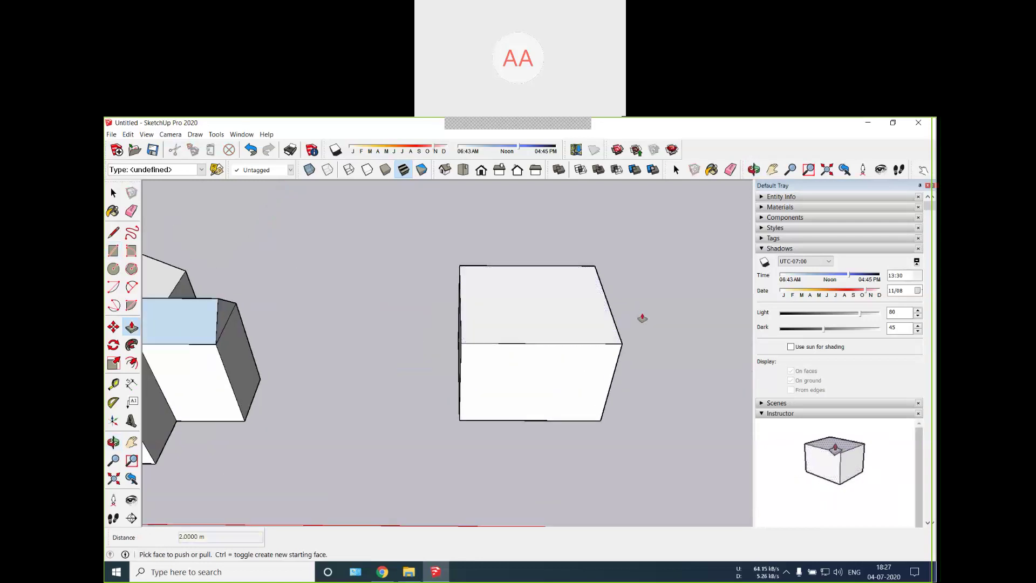
key("o")
left_click_drag(639, 309, 606, 330)
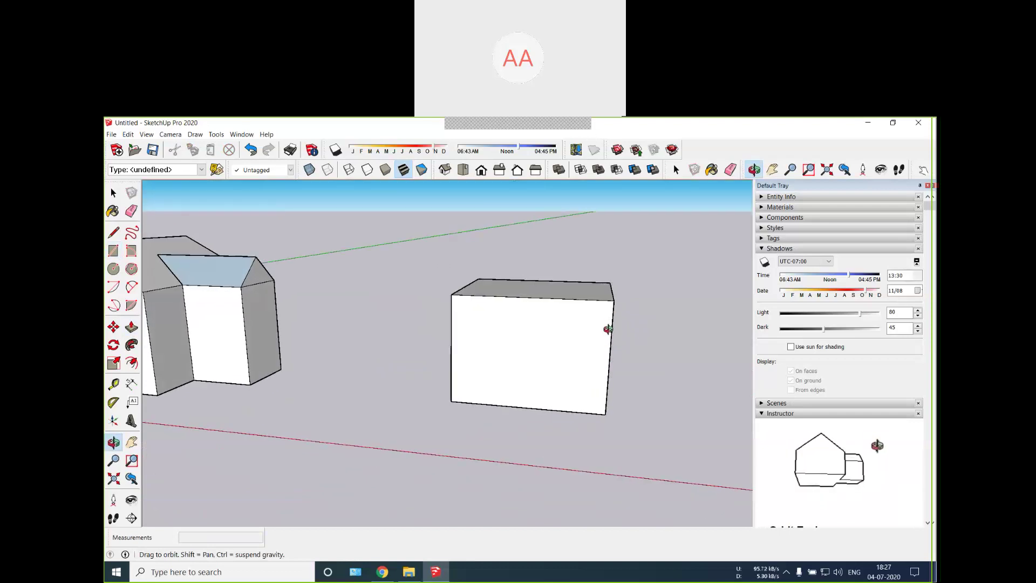
key("l")
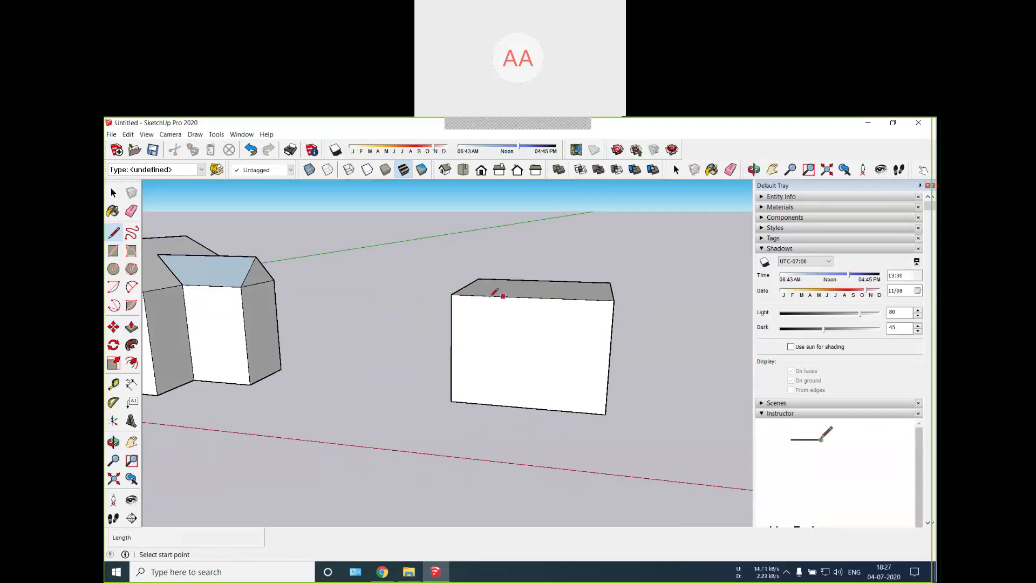
left_click_drag(529, 296, 532, 243)
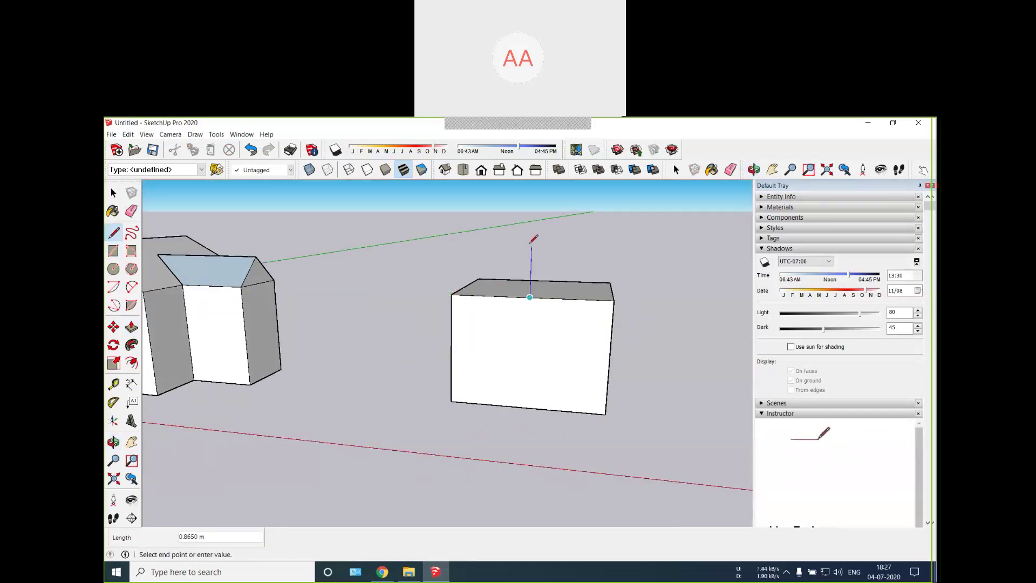
left_click(613, 300)
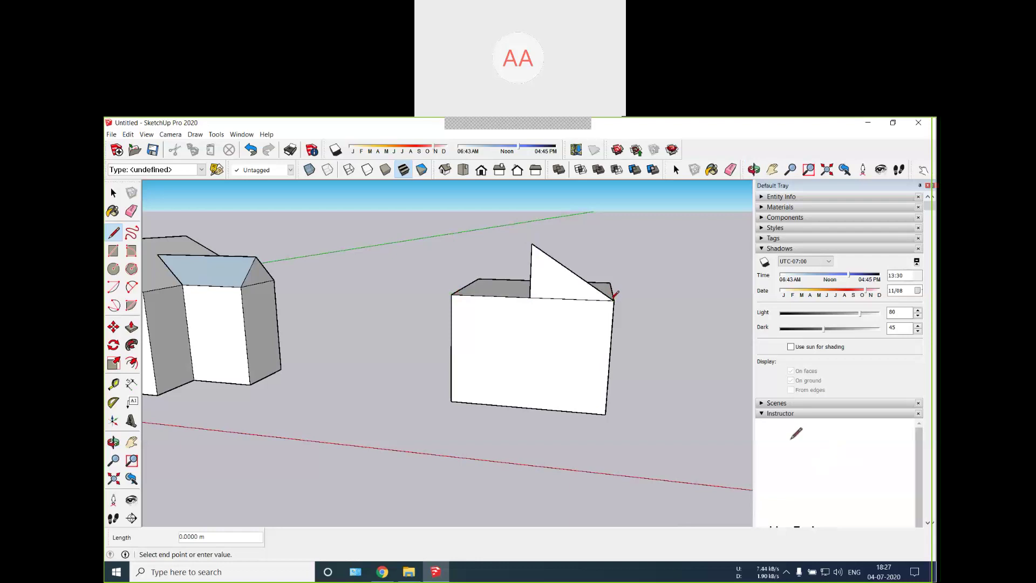
left_click(533, 243)
left_click(451, 295)
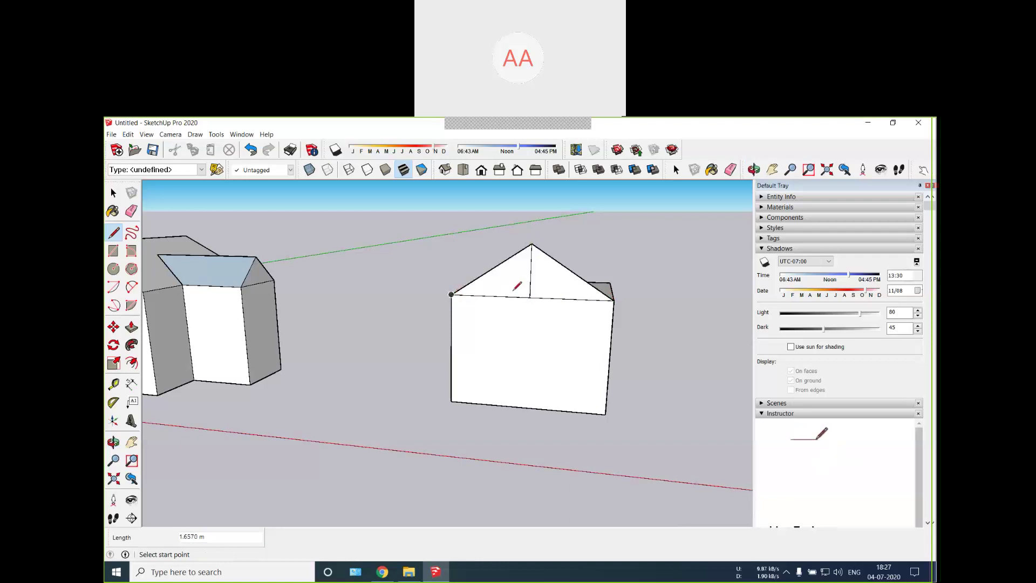
Step: Delete the vertical centre line of the new box's gable
key("space")
left_click(531, 284)
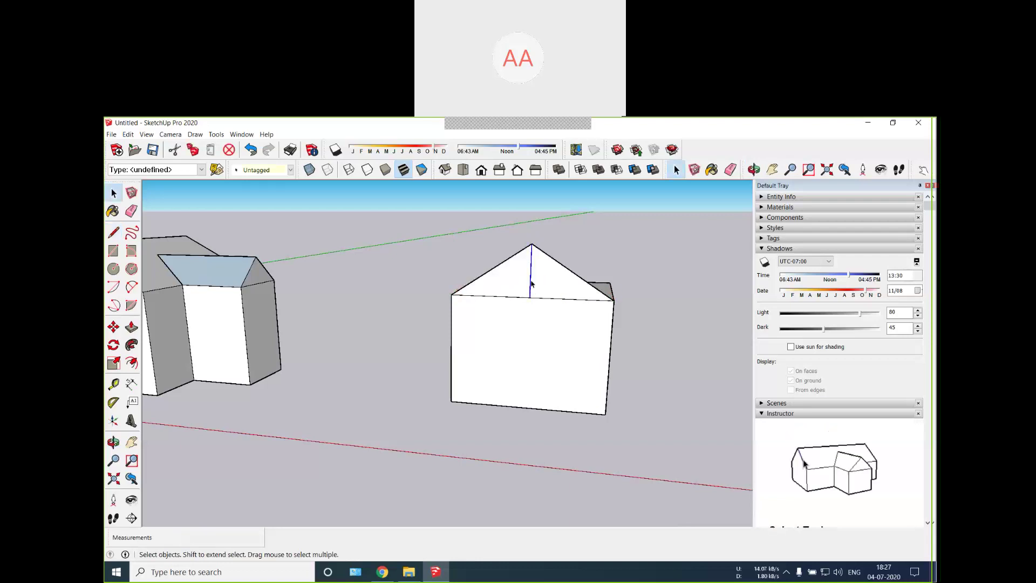
key("Delete")
Step: Push/Pull the gable about 2.44 m back along the box, flush with its far wall
key("p")
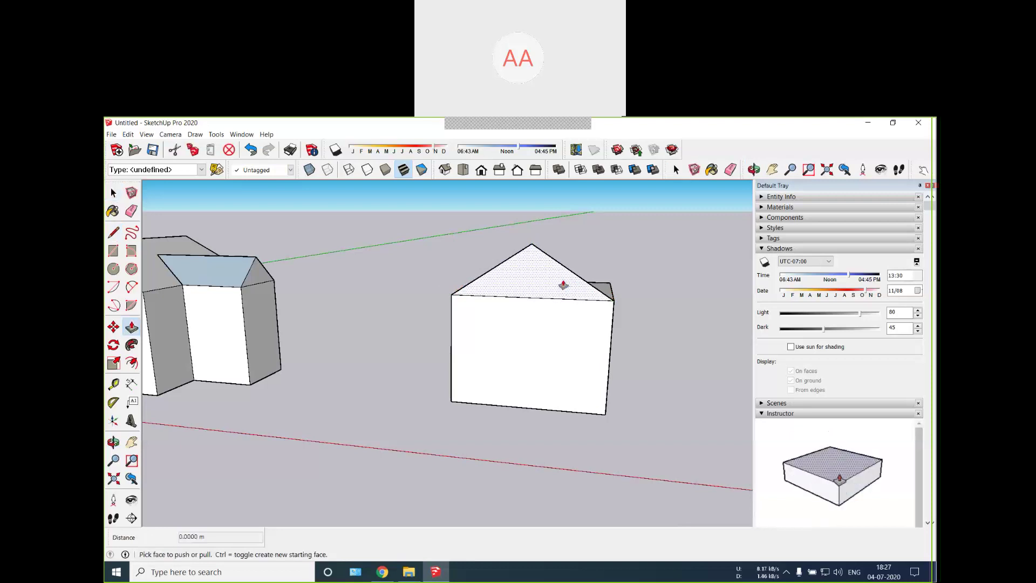
left_click(562, 277)
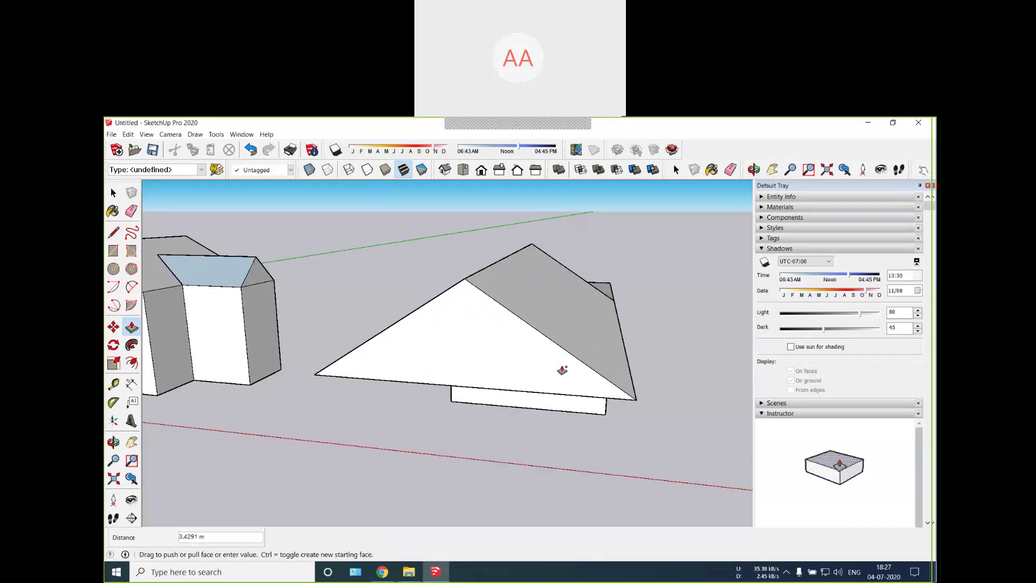
key("Escape")
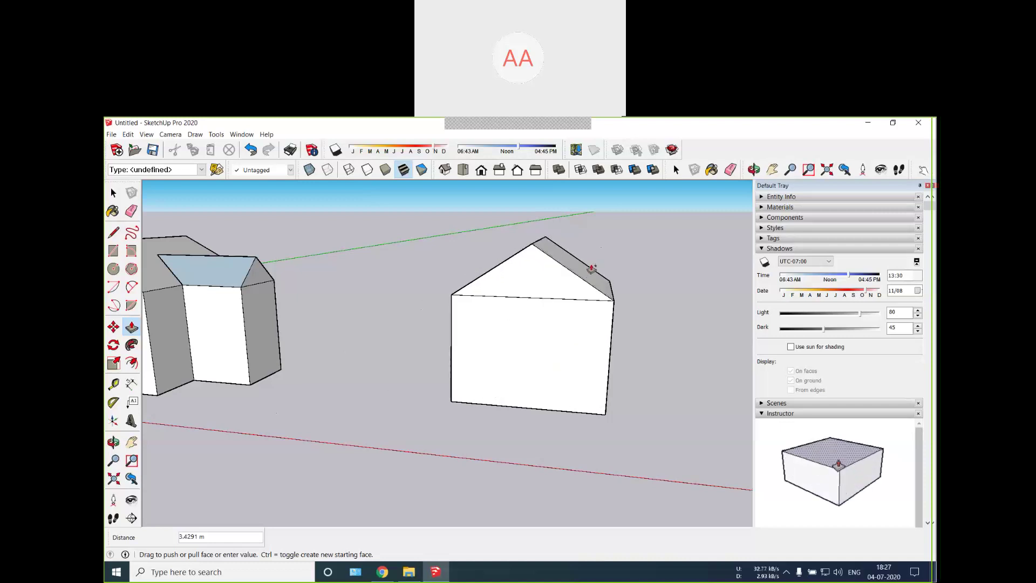
key("o")
left_click_drag(632, 281, 568, 352)
key("p")
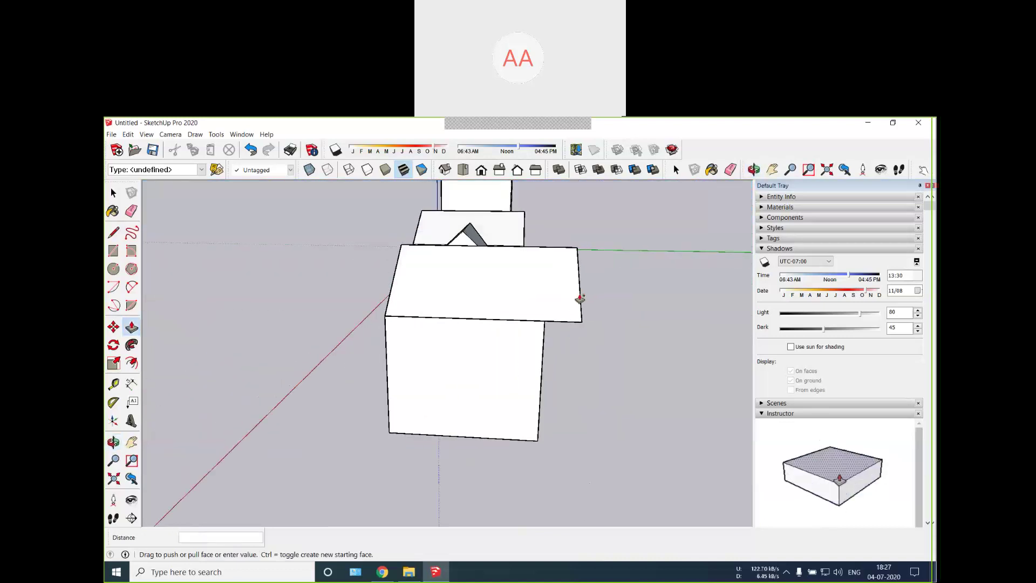
left_click_drag(567, 302, 544, 300)
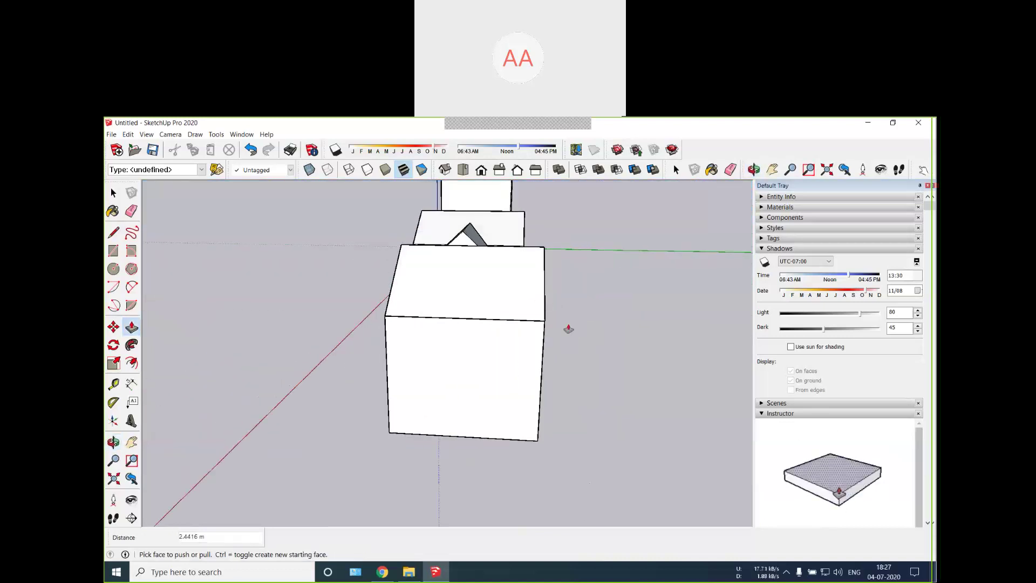
scroll(545, 334, "up", 10)
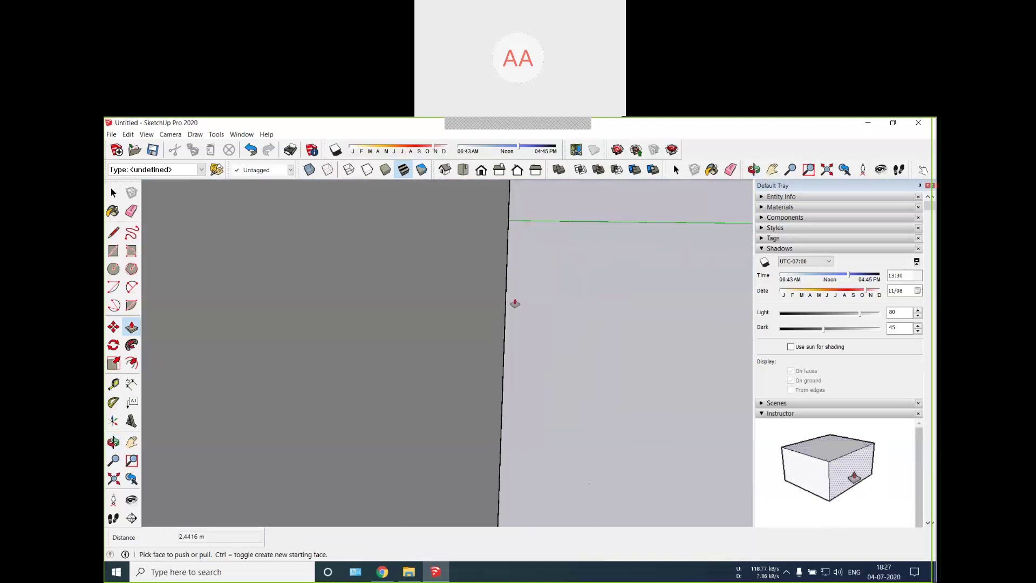
Step: Push/Pull the thin leftover strip at the roof's far end about 0.004 m, flush with the box's wall
left_click(491, 279)
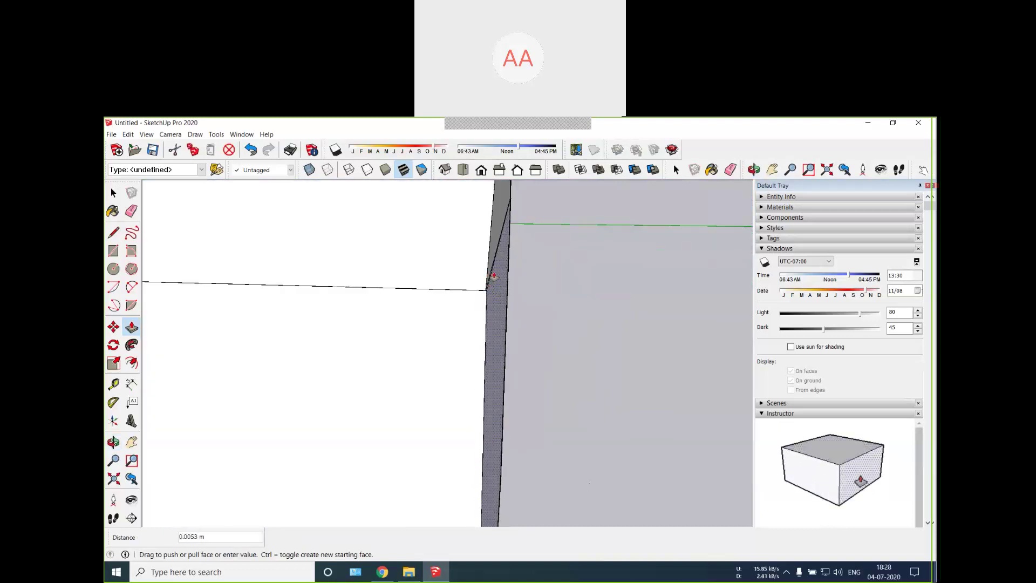
left_click(492, 277)
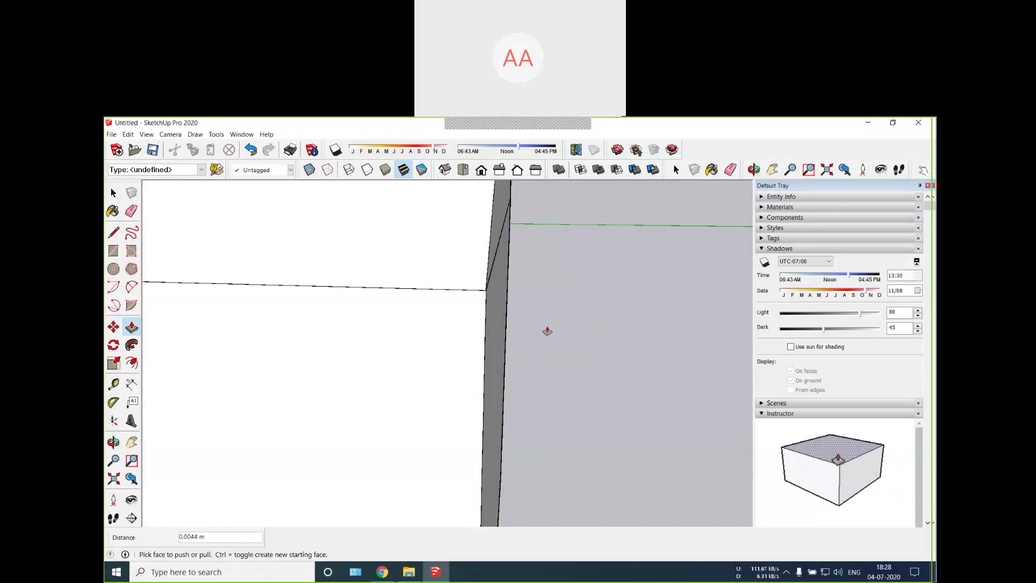
middle_click_drag(542, 339, 651, 282)
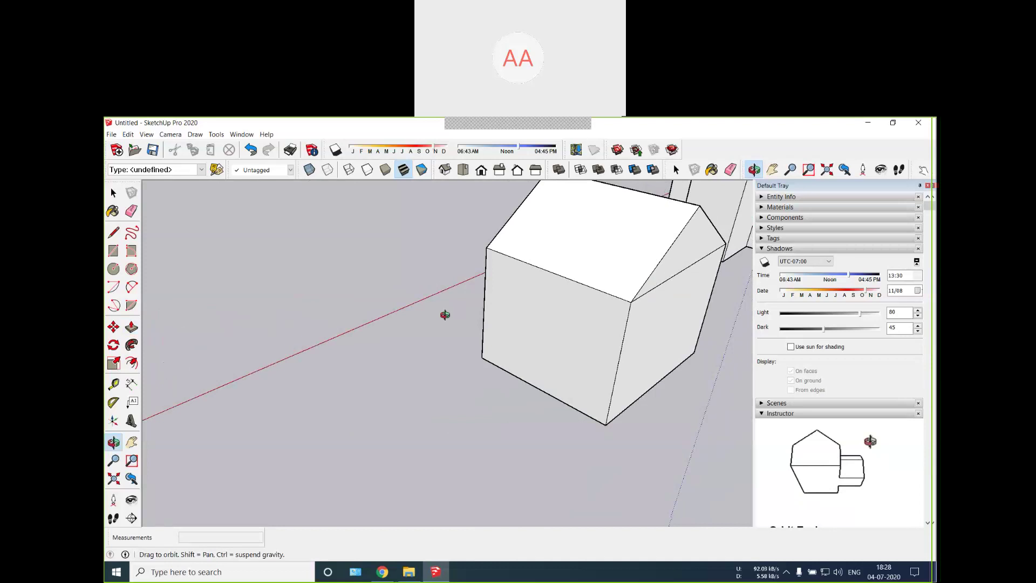
Step: Offset the third house's open gable triangle outward by about 0.09 m to outline a roof border
middle_click_drag(445, 315, 481, 198)
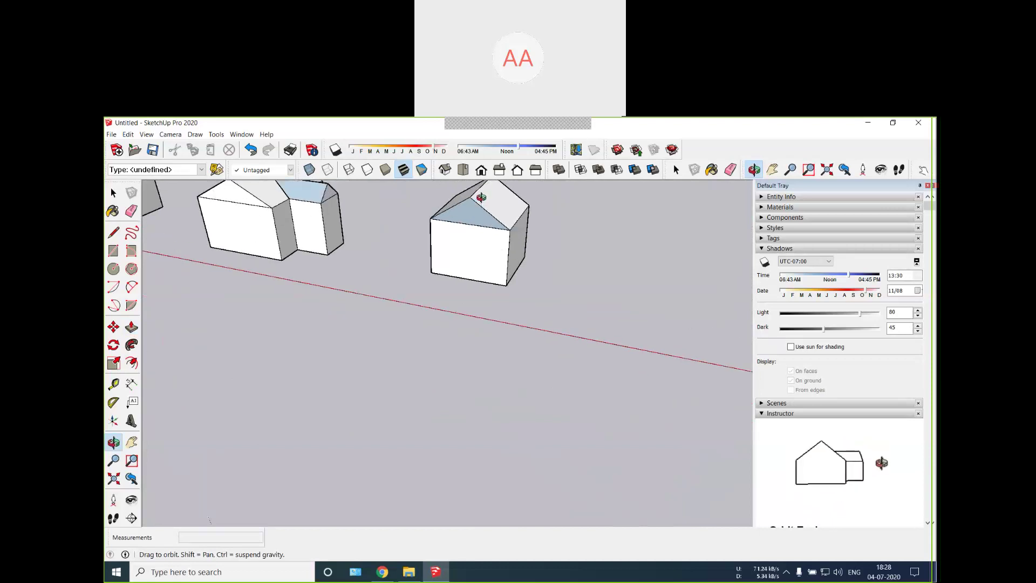
scroll(482, 197, "down", 3)
scroll(469, 259, "up", 1)
scroll(512, 190, "up", 6)
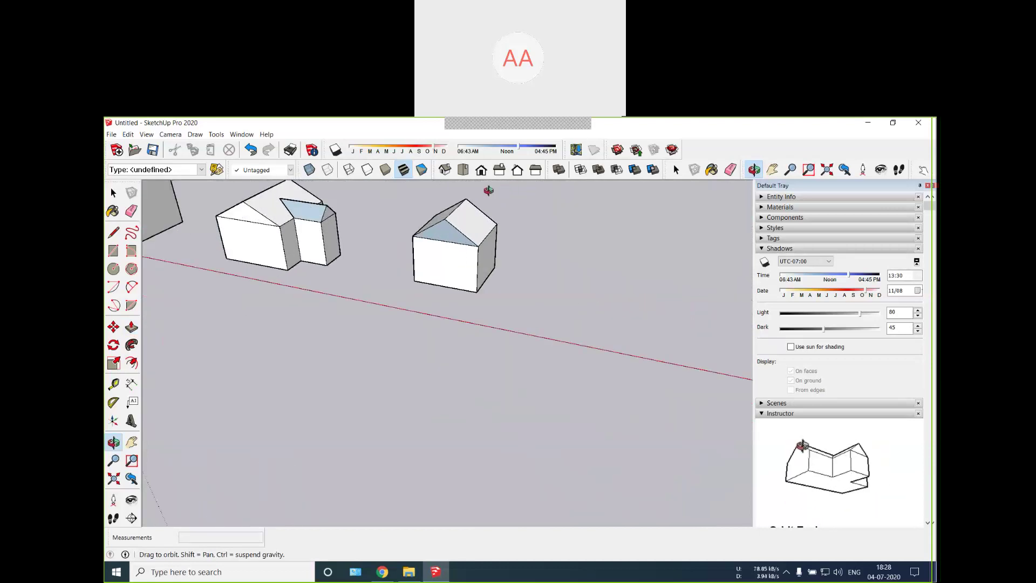
scroll(461, 196, "up", 1)
scroll(432, 340, "up", 2)
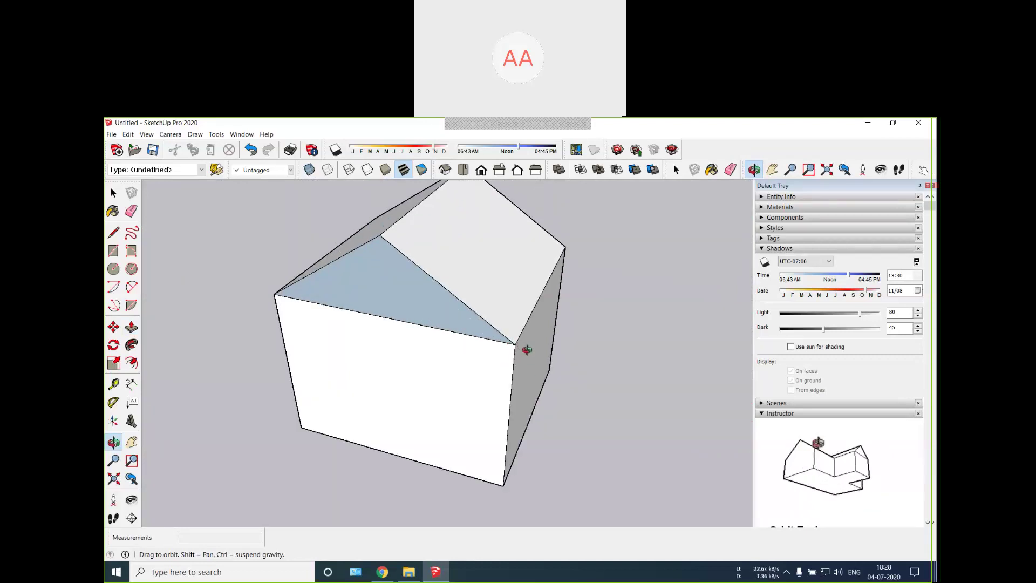
left_click(131, 363)
left_click(406, 320)
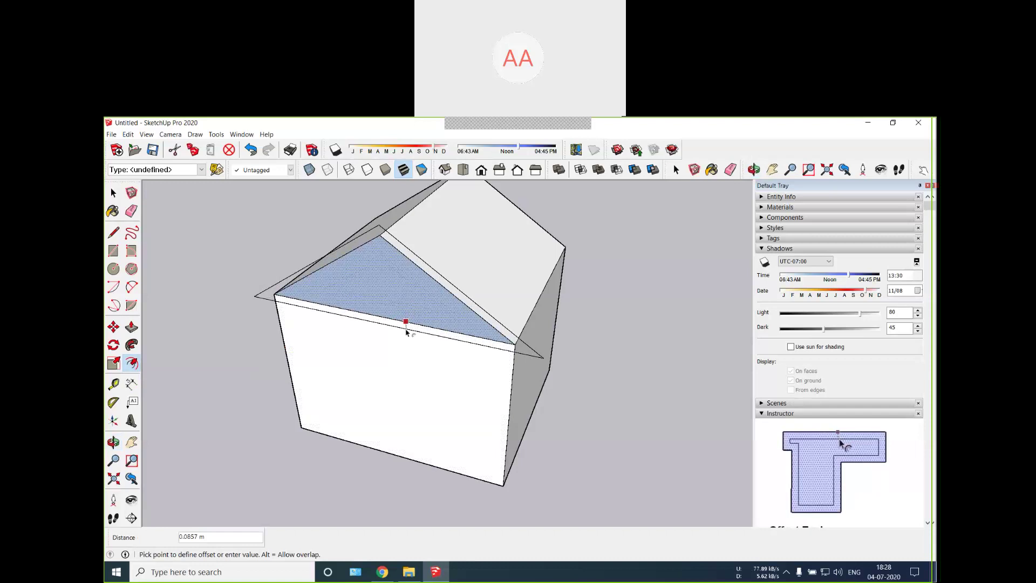
left_click(474, 345)
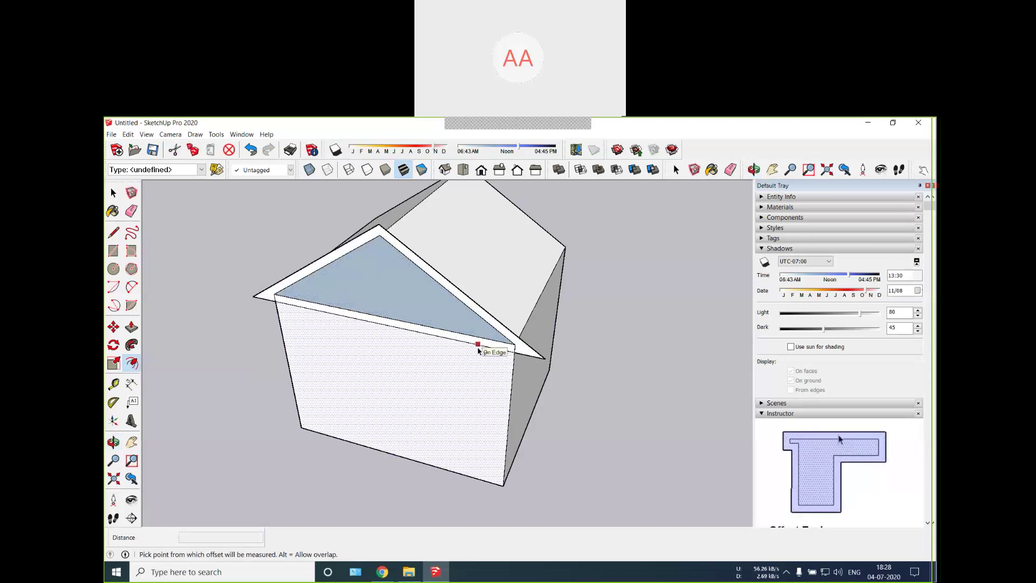
Step: Delete the lower offset line that crosses the front wall beneath the gable
key("o")
middle_click_drag(476, 369, 490, 289)
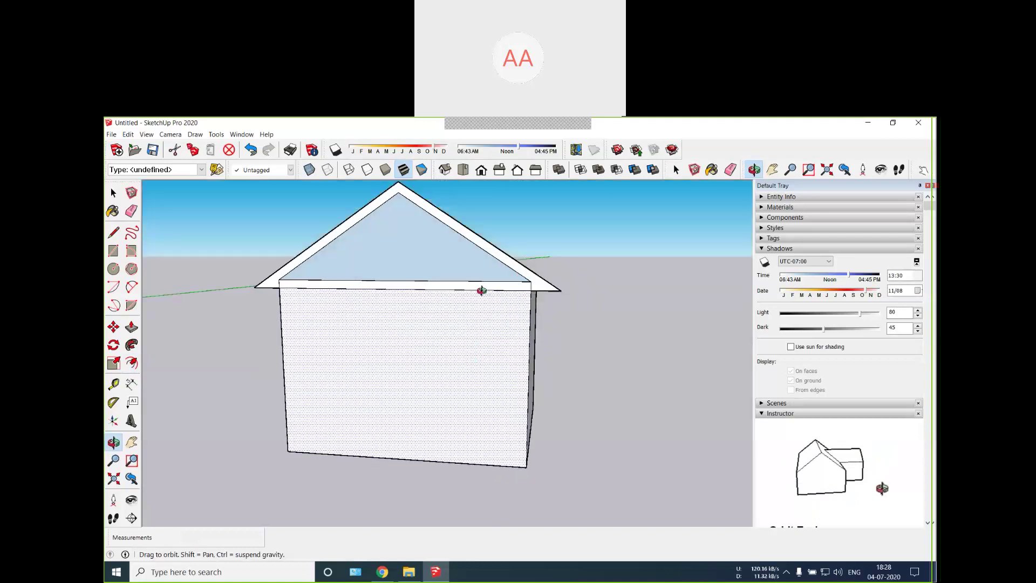
key("space")
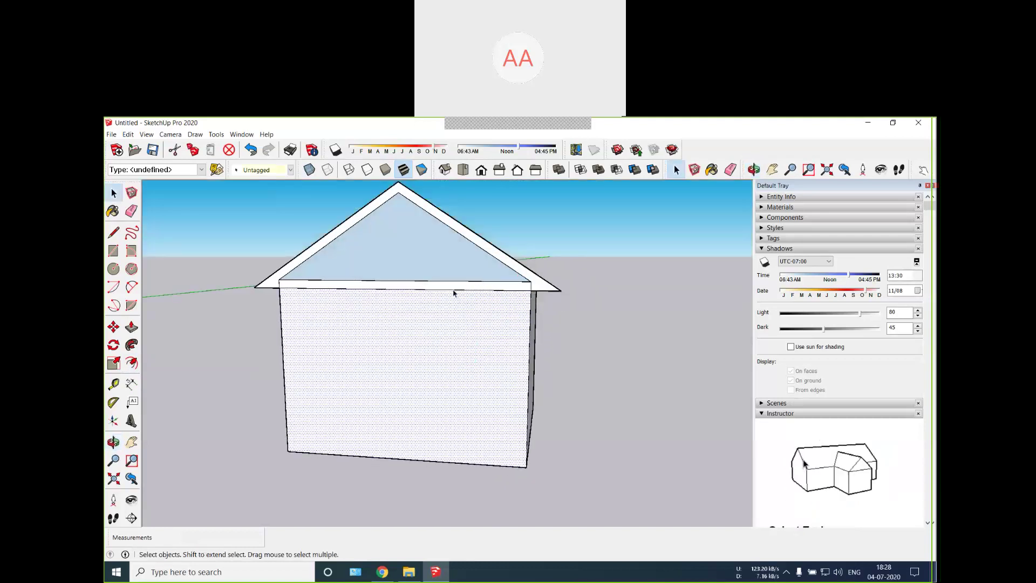
left_click(453, 291)
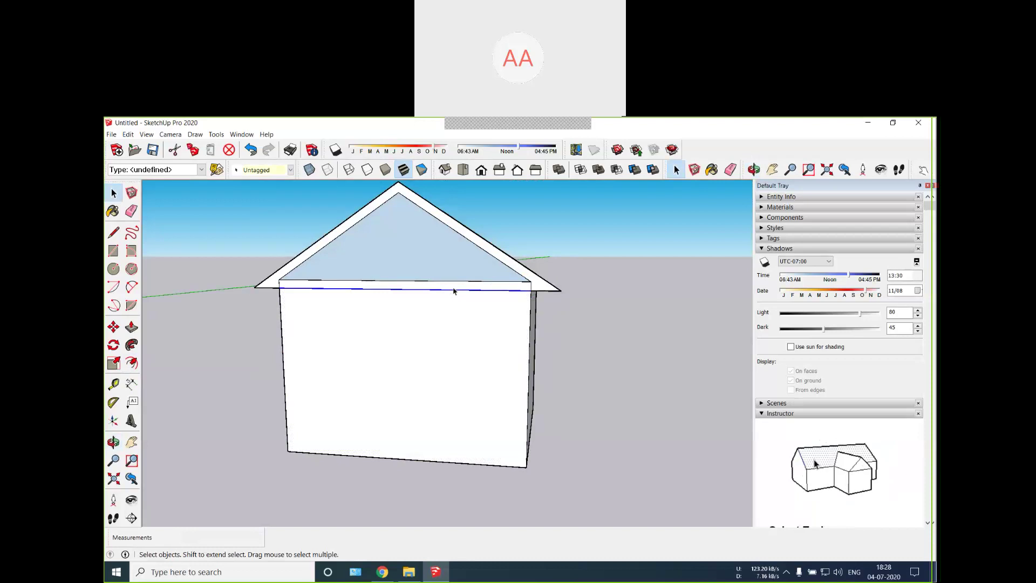
key("Delete")
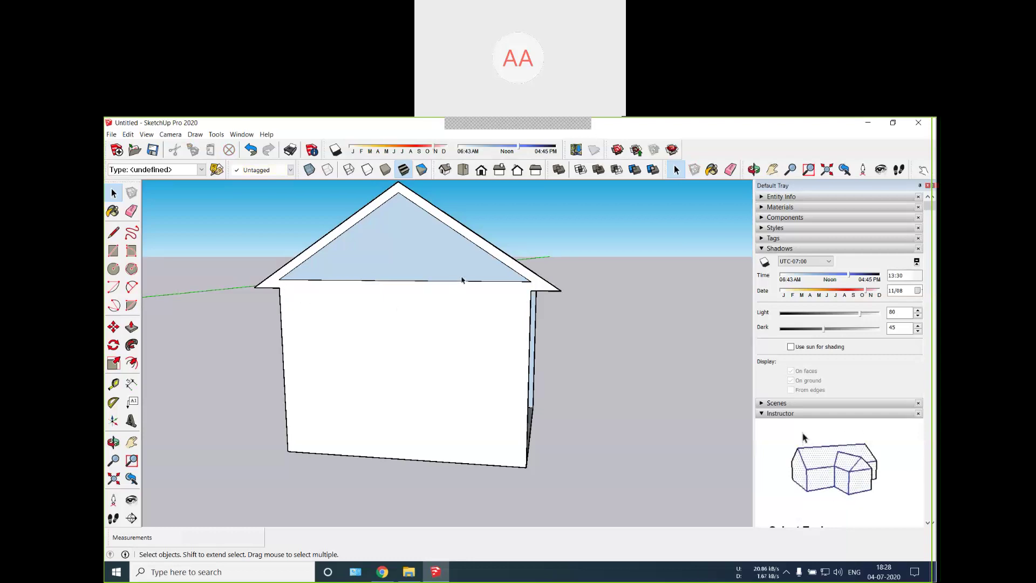
Step: Push/Pull the offset roof border about 2.44 m back along the full depth of the house
key("p")
left_click(516, 265)
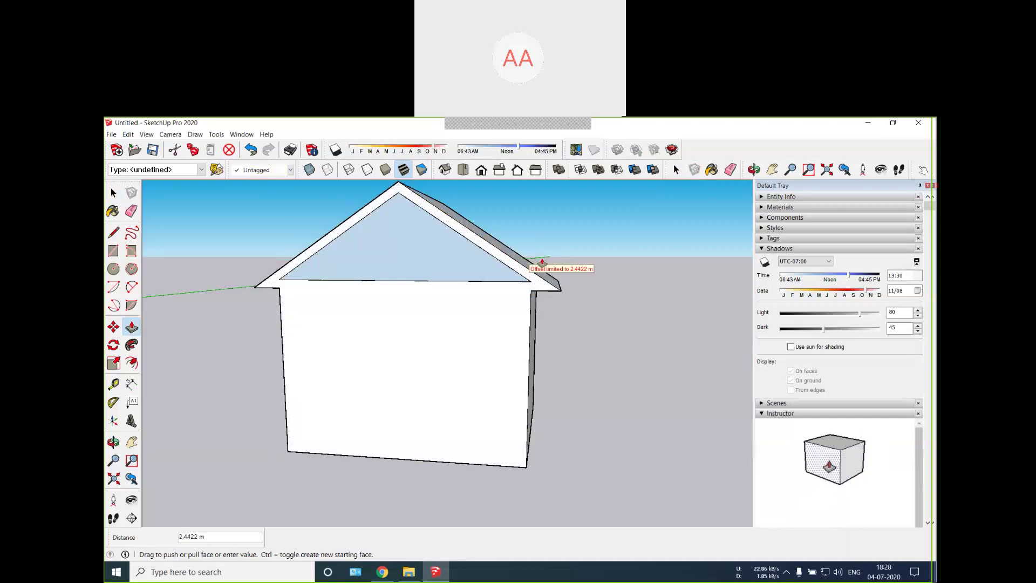
key("o")
Step: Push/Pull the front gable triangle inward about 0.18 m to recess it behind the roof border
left_click_drag(570, 272, 437, 277)
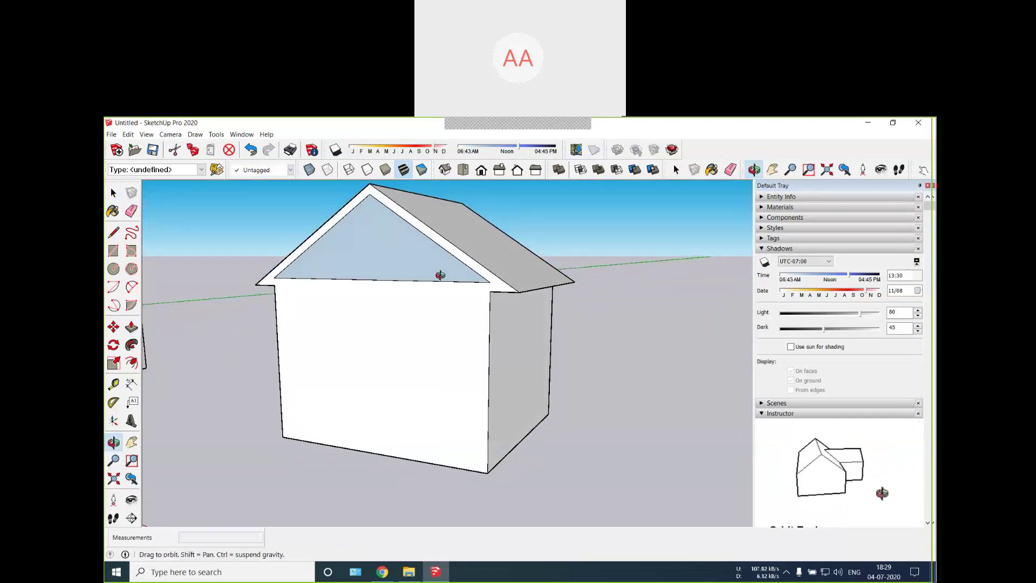
key("p")
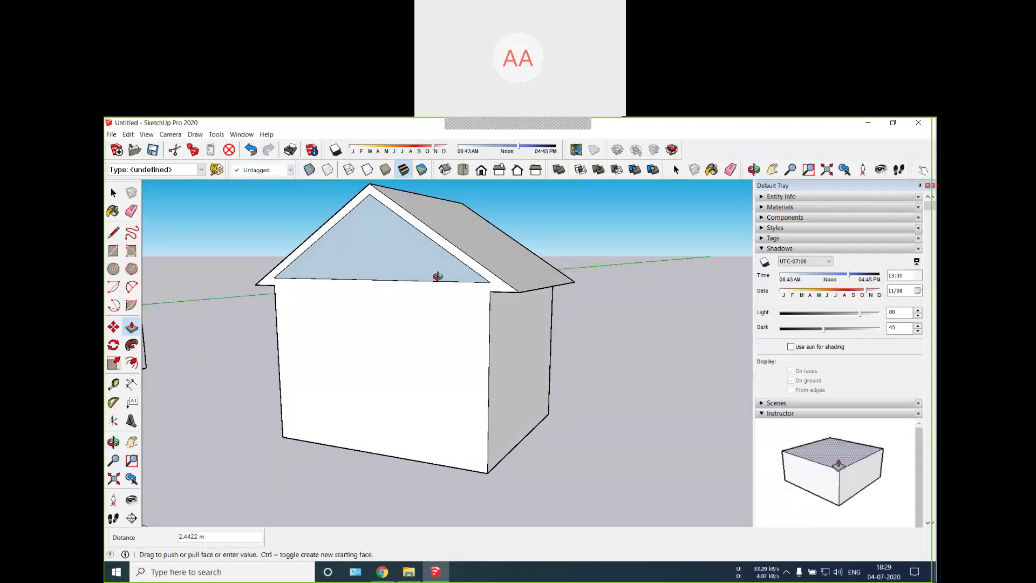
left_click(438, 275)
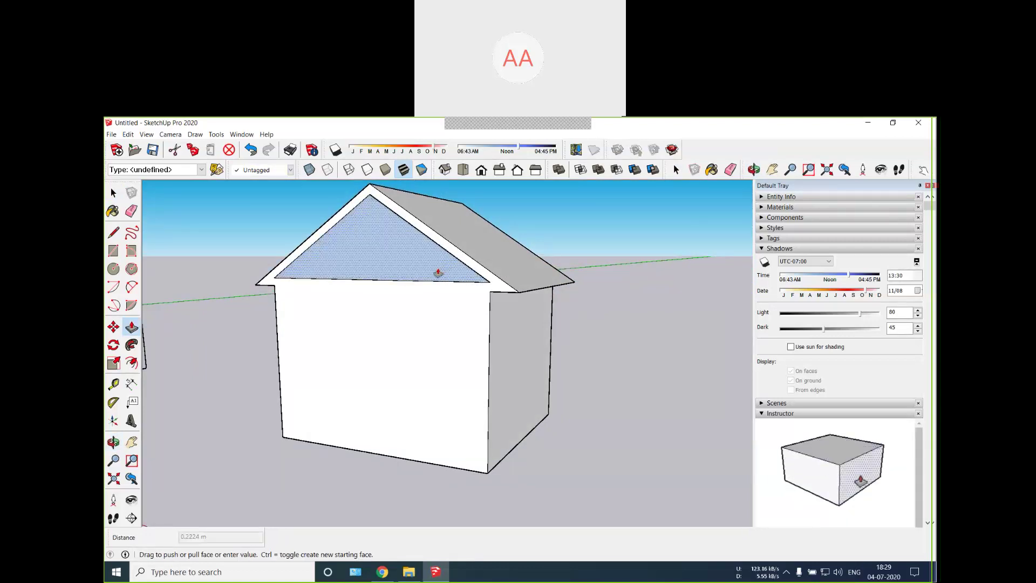
left_click(447, 270)
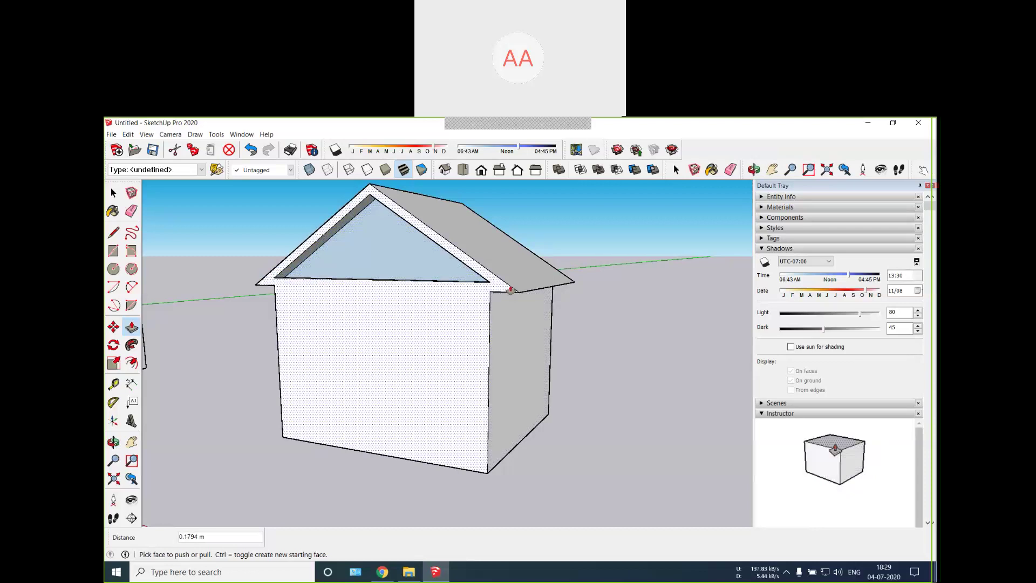
Step: Examine the third house's overhanging roof and recessed gable from several sides, alongside the other two houses
middle_click_drag(516, 296, 551, 266)
scroll(622, 327, "down", 3)
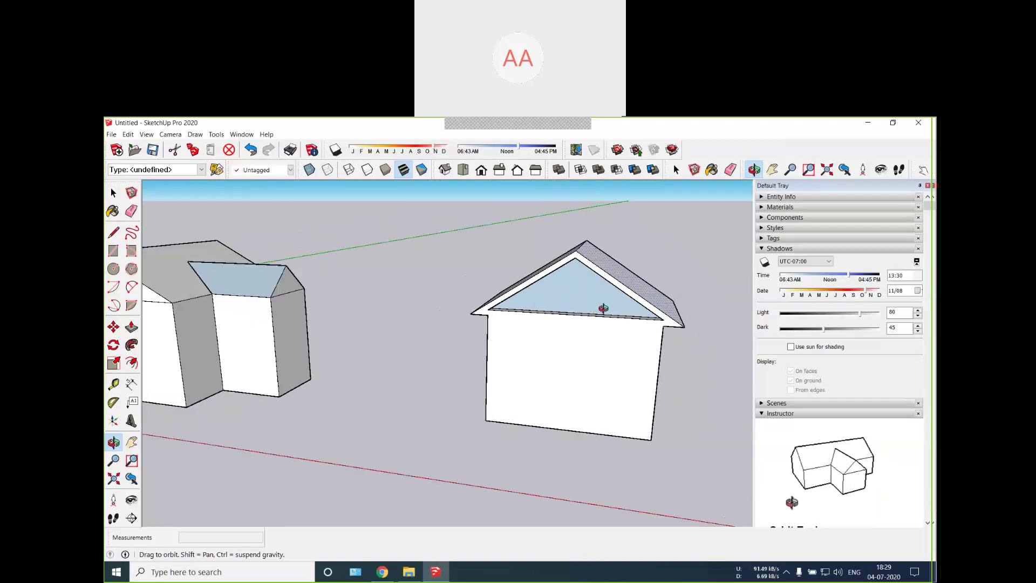
scroll(603, 308, "down", 3)
scroll(517, 321, "up", 2)
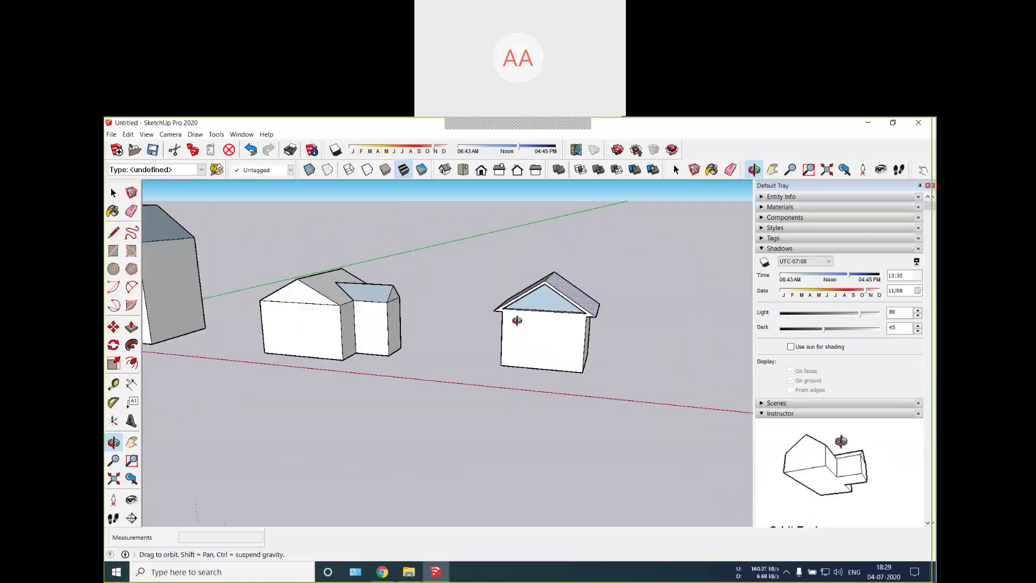
scroll(632, 320, "down", 3)
scroll(625, 321, "up", 5)
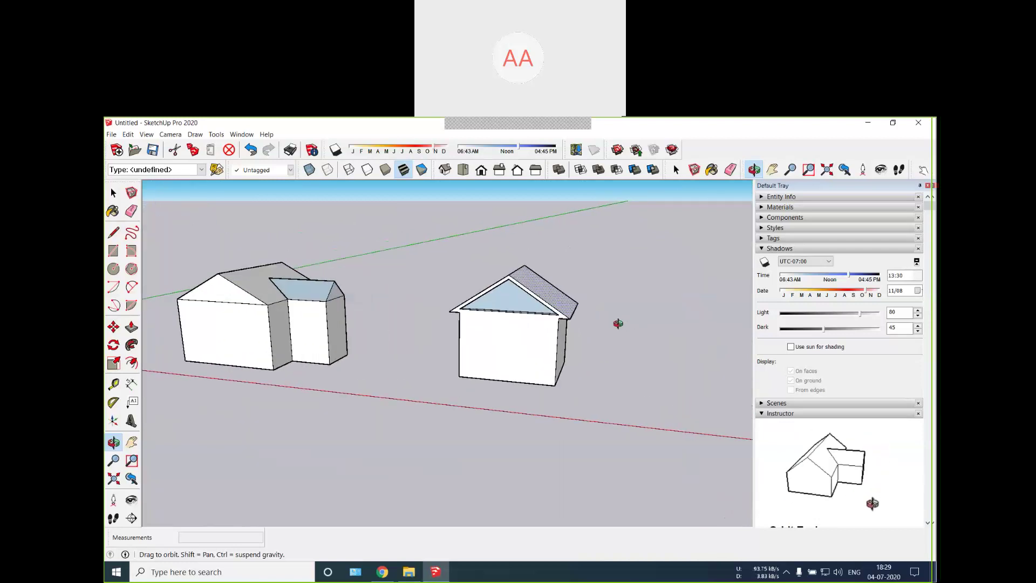
mouse_move(619, 339)
left_mouse_down()
mouse_move(587, 325)
mouse_move(624, 326)
mouse_move(614, 329)
left_mouse_up()
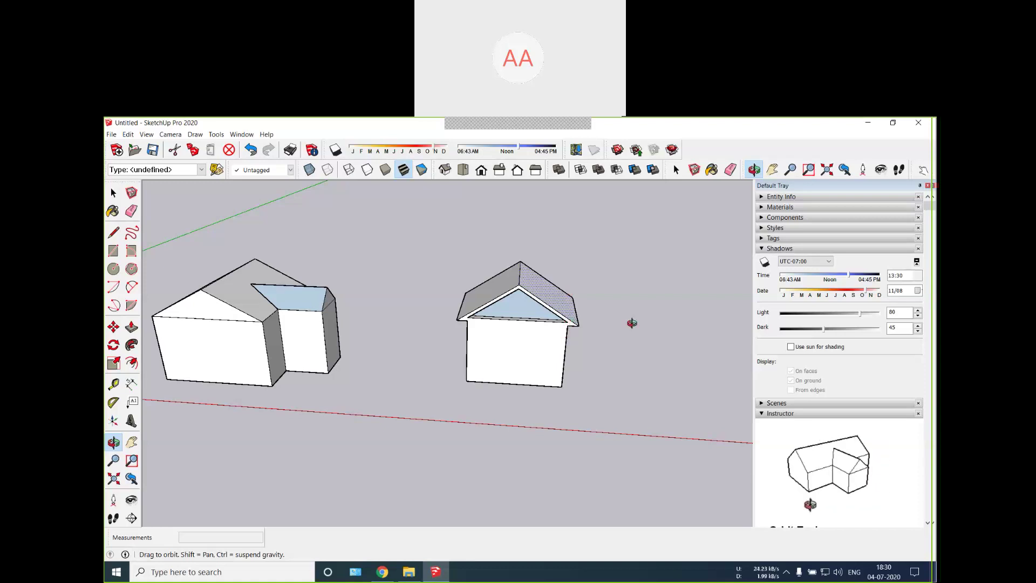
left_click_drag(657, 375, 451, 308)
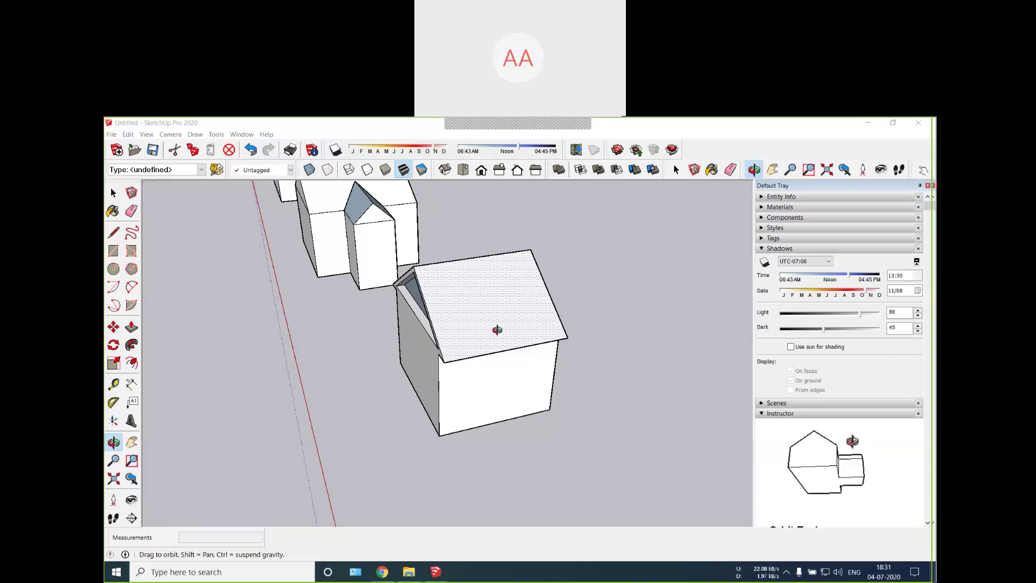
left_click_drag(449, 326, 451, 234)
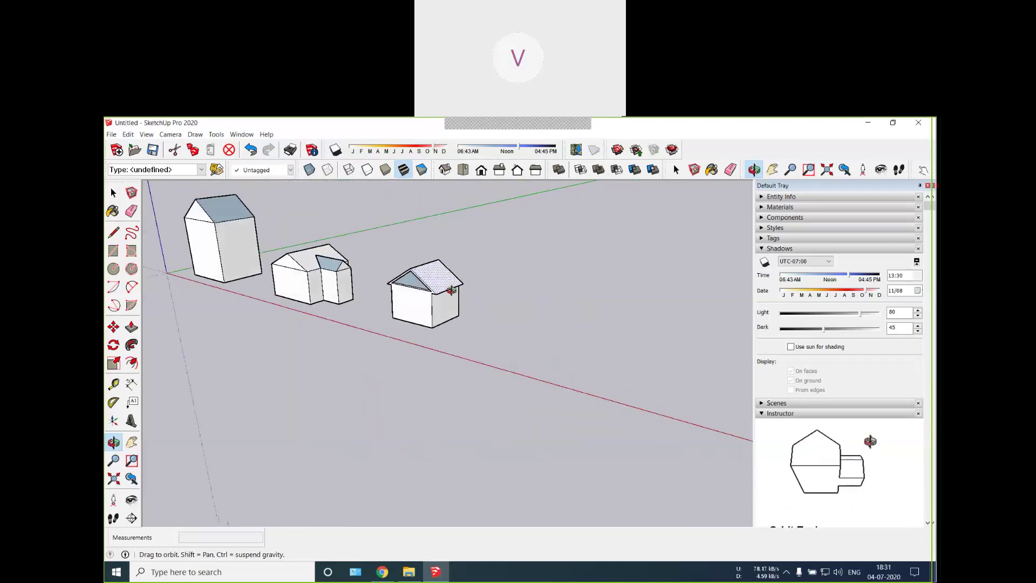
left_click_drag(517, 325, 472, 338)
scroll(464, 313, "up", 2)
scroll(436, 305, "up", 2)
left_click_drag(436, 306, 503, 355)
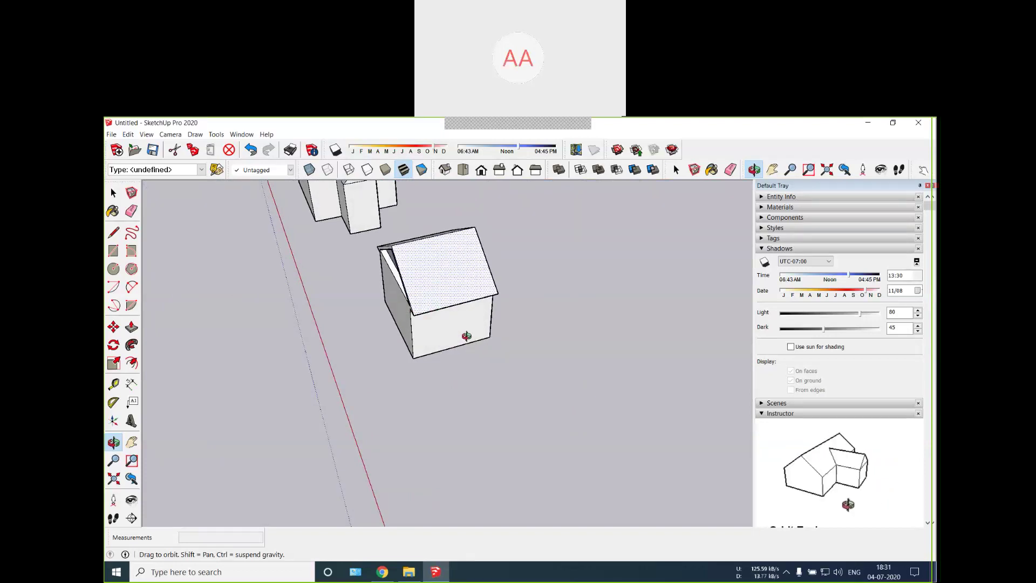
scroll(452, 226, "up", 4)
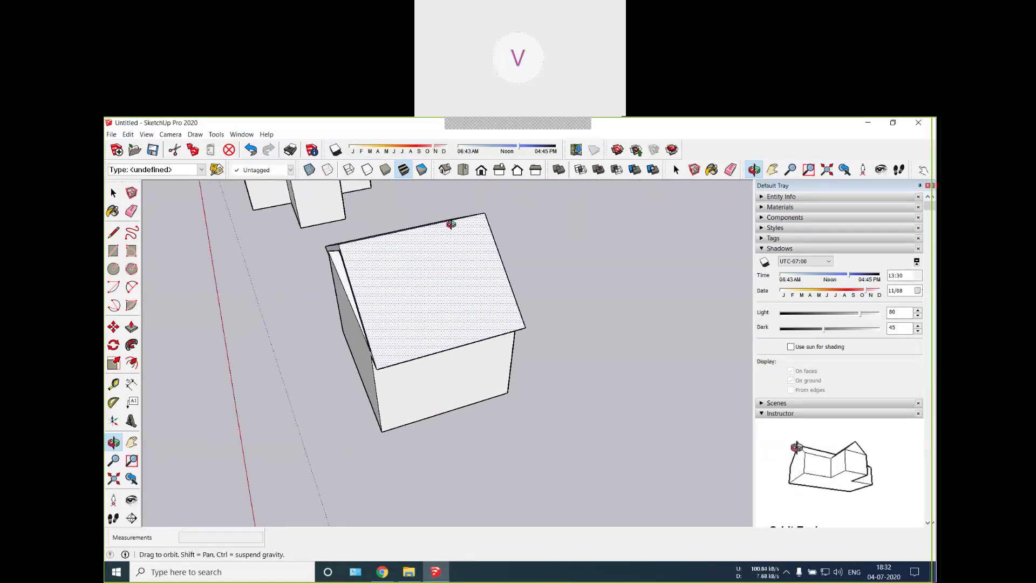
scroll(452, 226, "down", 1)
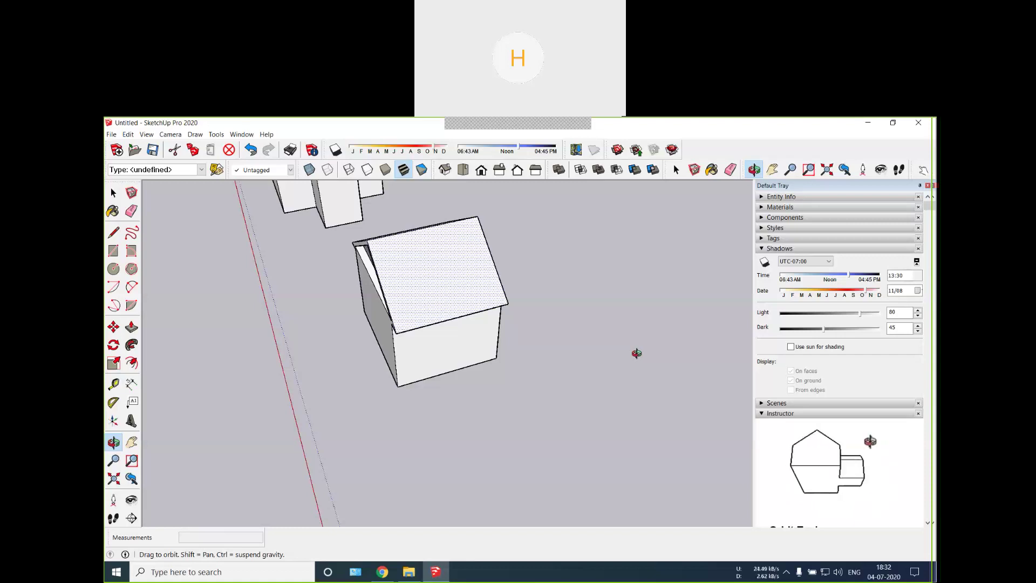
mouse_move(480, 332)
left_mouse_down()
mouse_move(529, 310)
mouse_move(462, 327)
mouse_move(525, 268)
mouse_move(458, 284)
mouse_move(428, 264)
mouse_move(471, 319)
mouse_move(520, 221)
mouse_move(454, 214)
mouse_move(463, 261)
mouse_move(479, 241)
mouse_move(453, 224)
mouse_move(453, 265)
mouse_move(488, 281)
mouse_move(491, 248)
left_mouse_up()
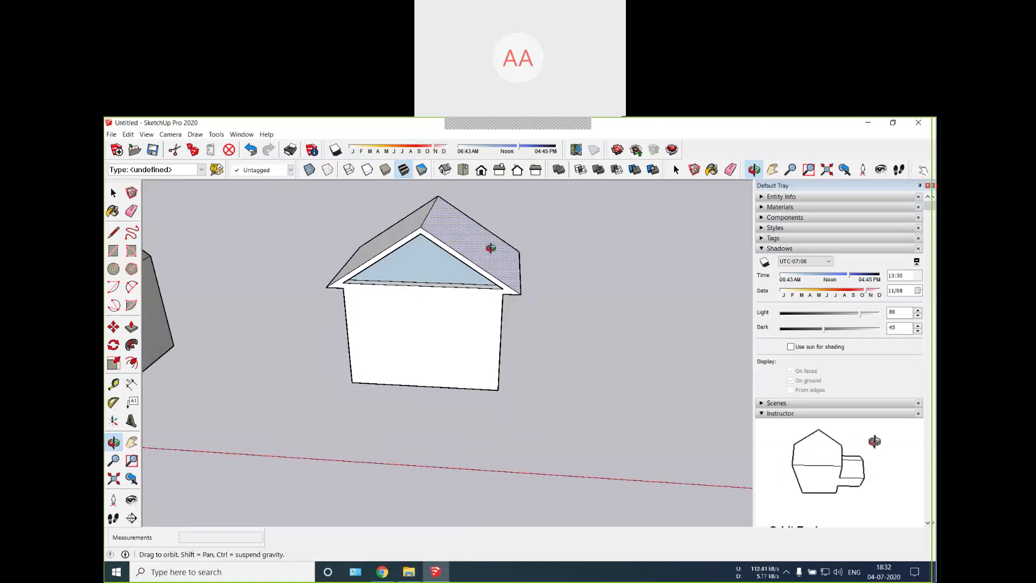
left_click_drag(548, 268, 461, 330)
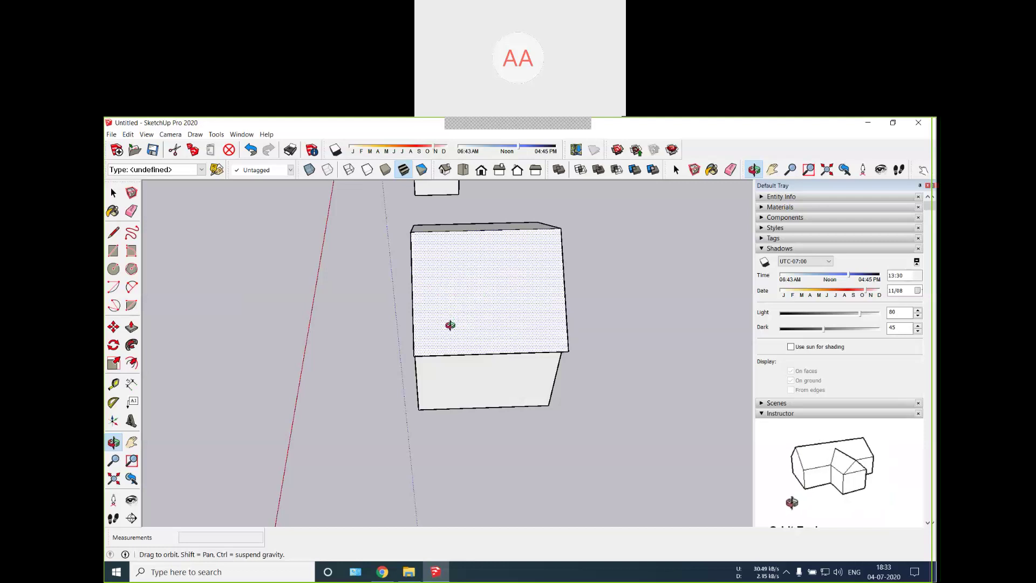
left_click_drag(426, 335, 513, 286)
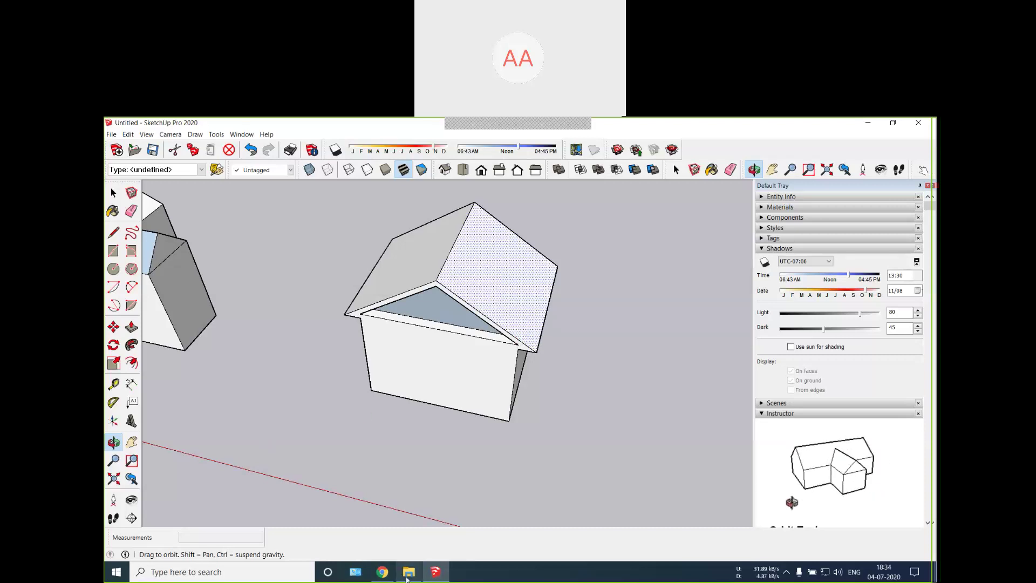
Step: Switch to File Explorer and open the "panel size" image from the sofcon\Solar\Photos folder on Local Disk (E:)
left_click(408, 576)
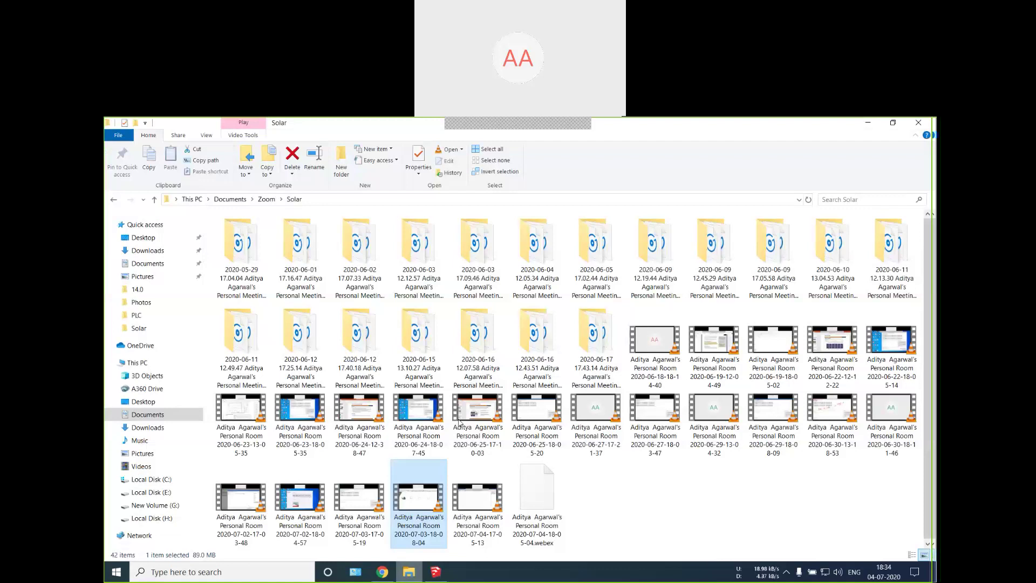
left_click(115, 200)
left_click(115, 200)
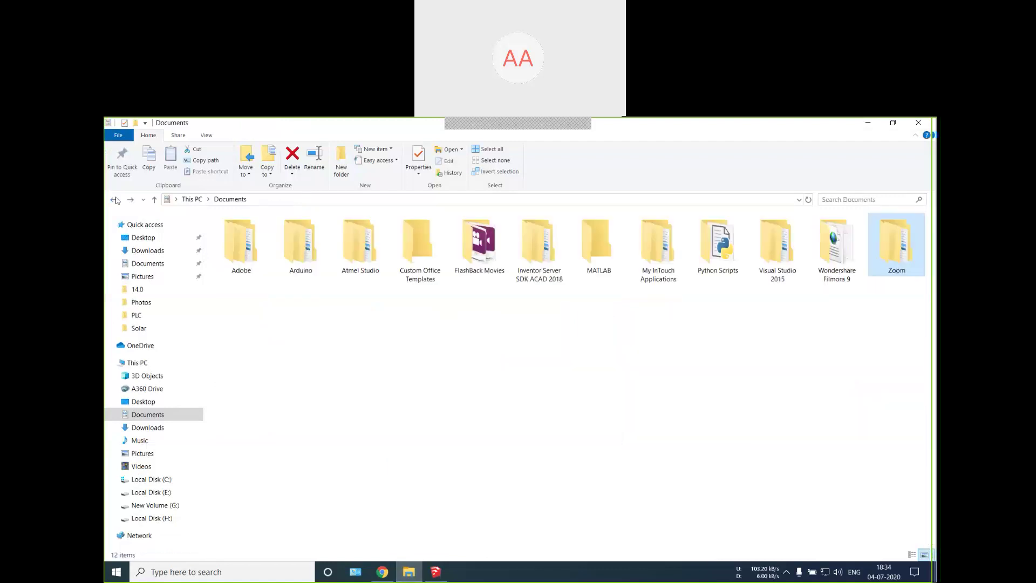
left_click(115, 199)
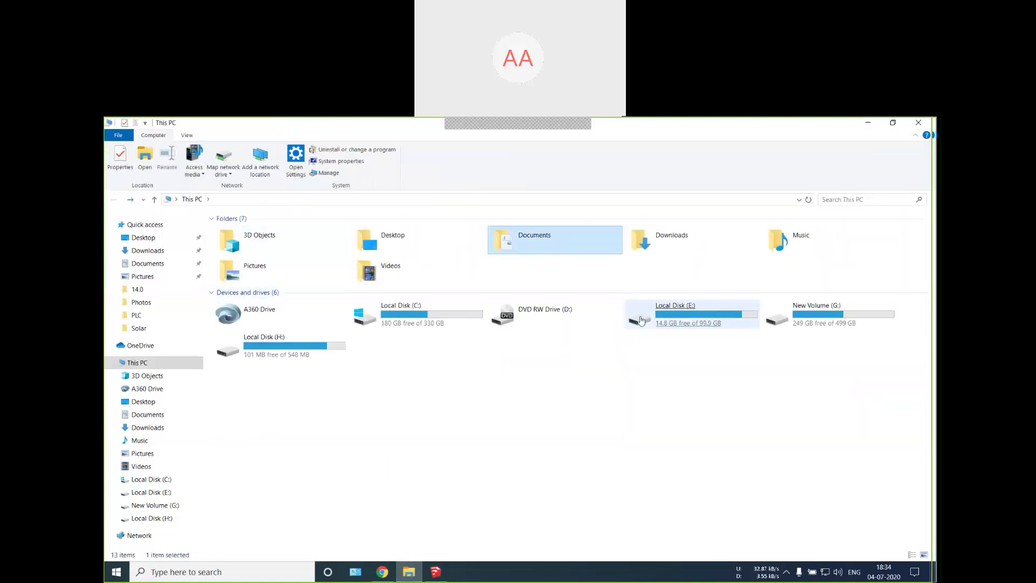
double_click(643, 319)
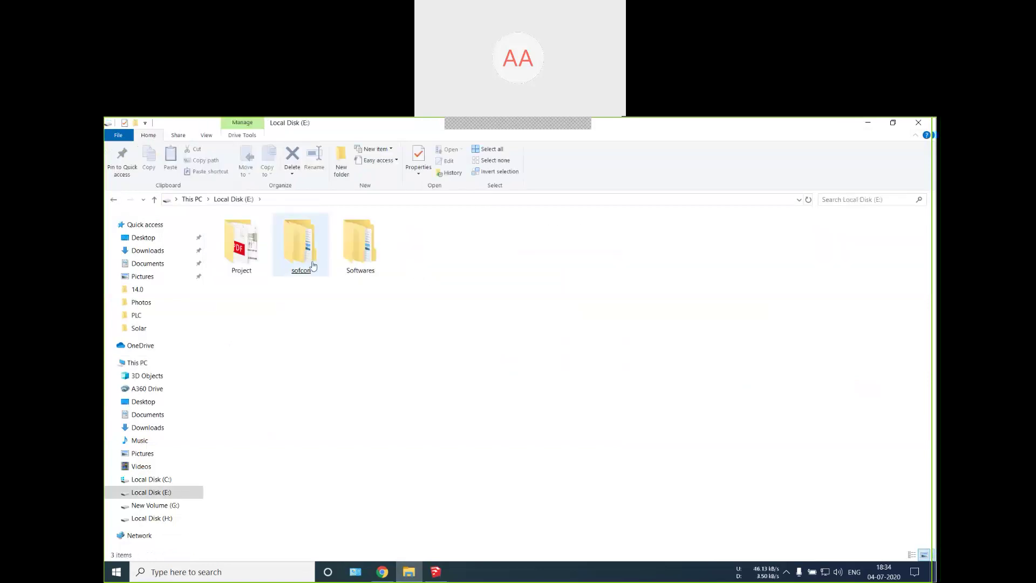
double_click(313, 265)
double_click(778, 247)
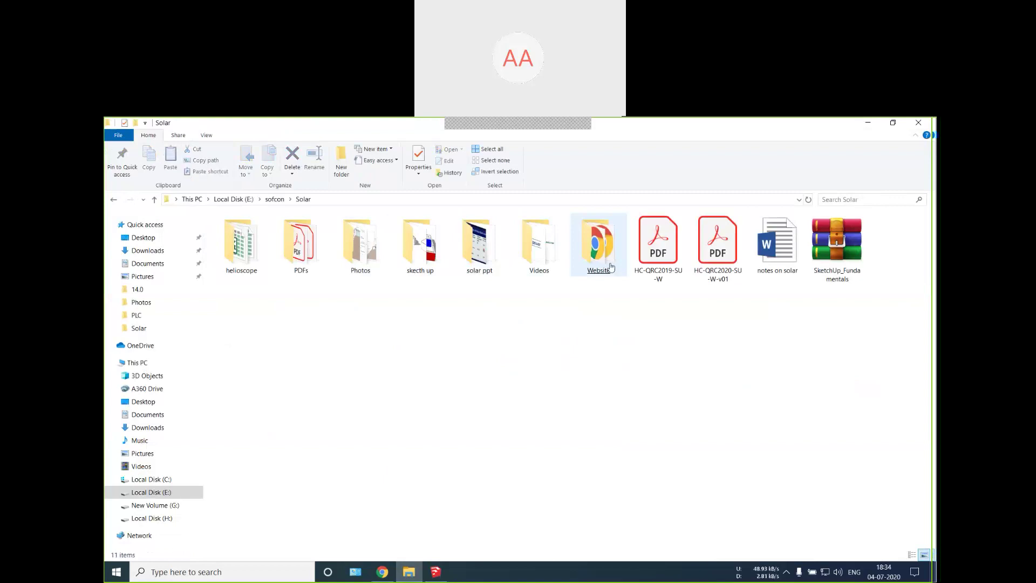
double_click(373, 264)
left_click(659, 249)
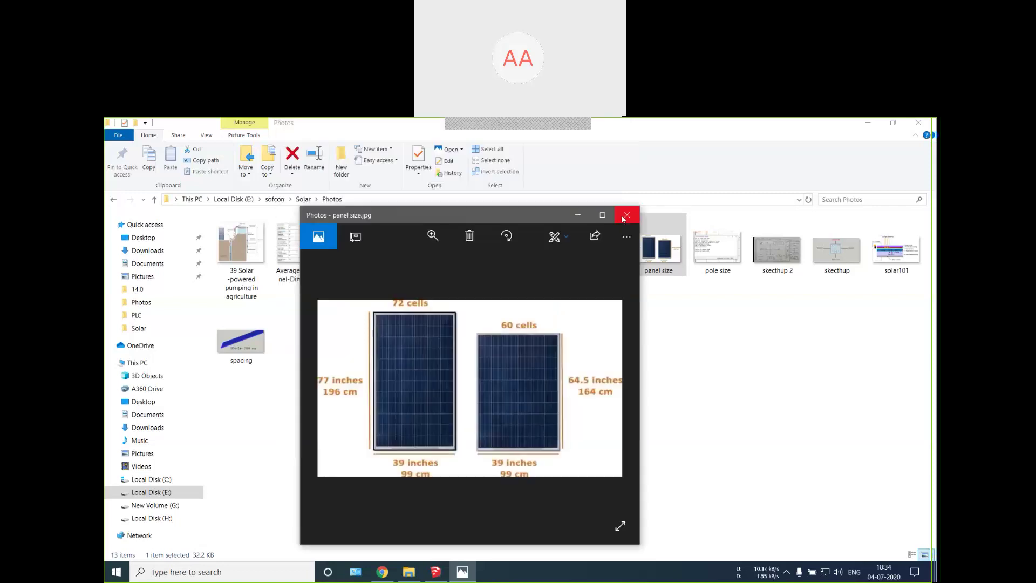
Step: Close the "panel size" image, return to SketchUp and view all three houses together
left_click(626, 219)
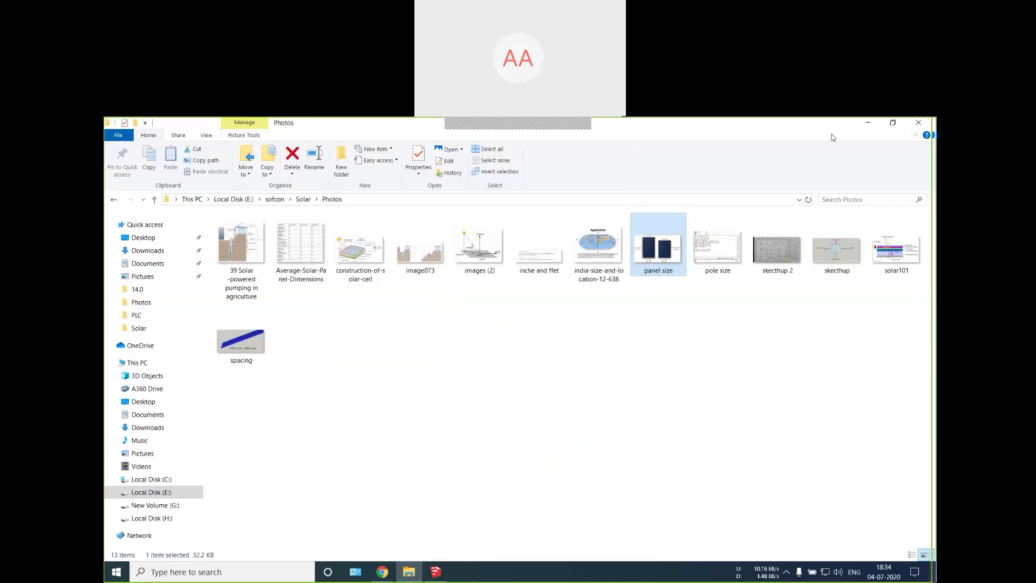
left_click(868, 122)
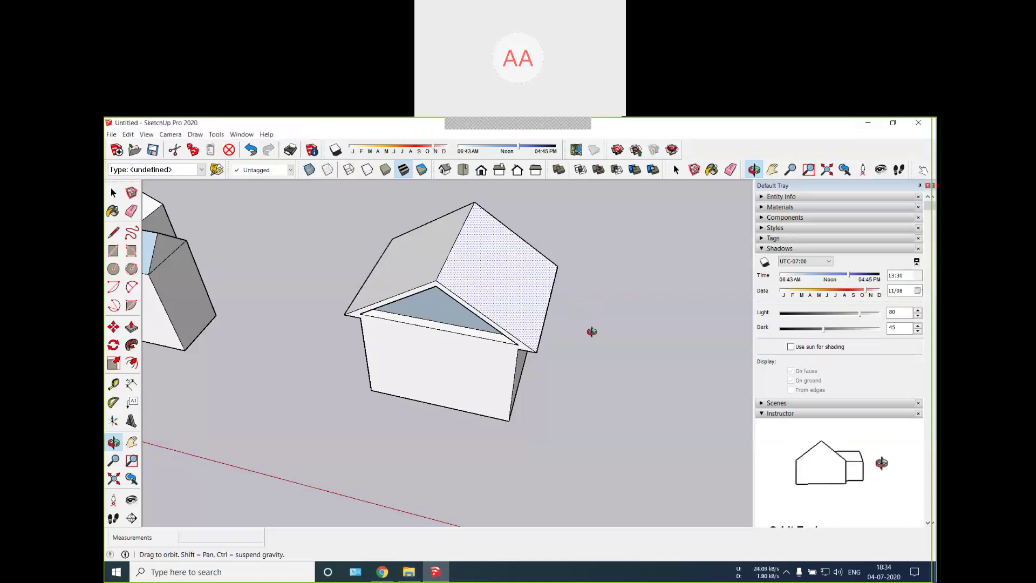
left_click_drag(375, 394, 436, 311)
scroll(436, 311, "down", 7)
scroll(284, 307, "down", 4)
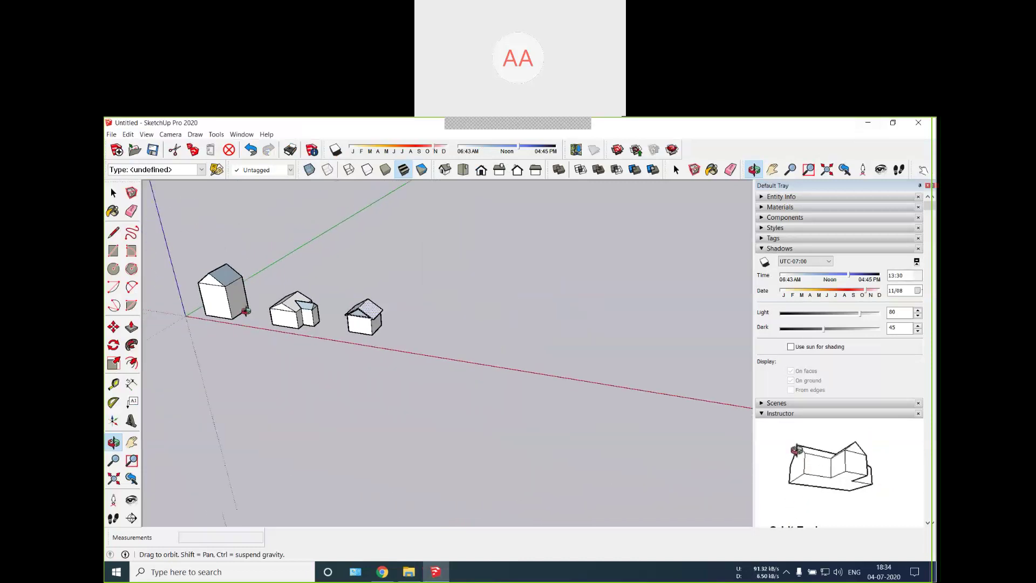
scroll(245, 312, "up", 2)
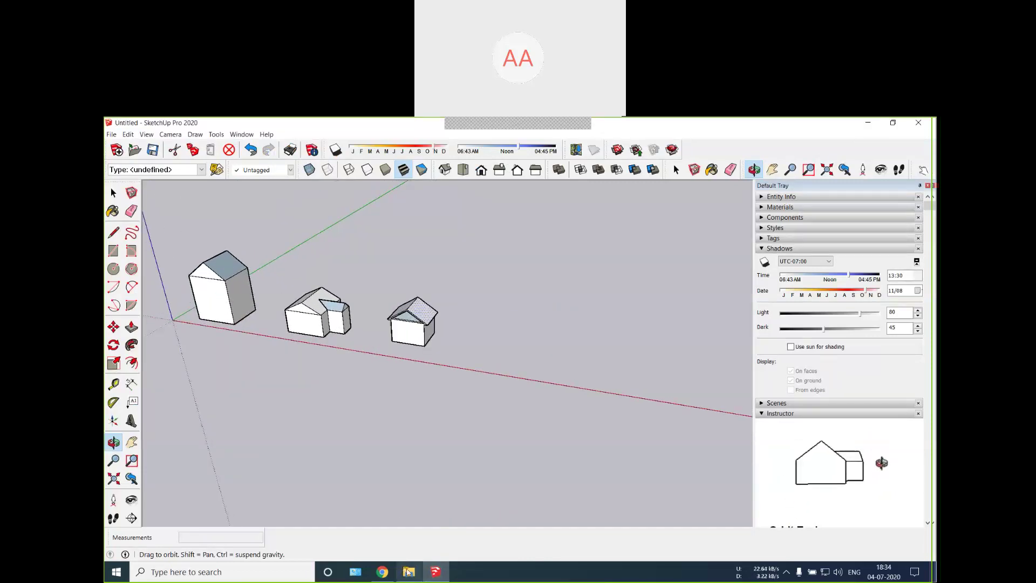
Step: Switch to File Explorer, view the "panel size" image again, then open the "spacing" image
left_click(408, 572)
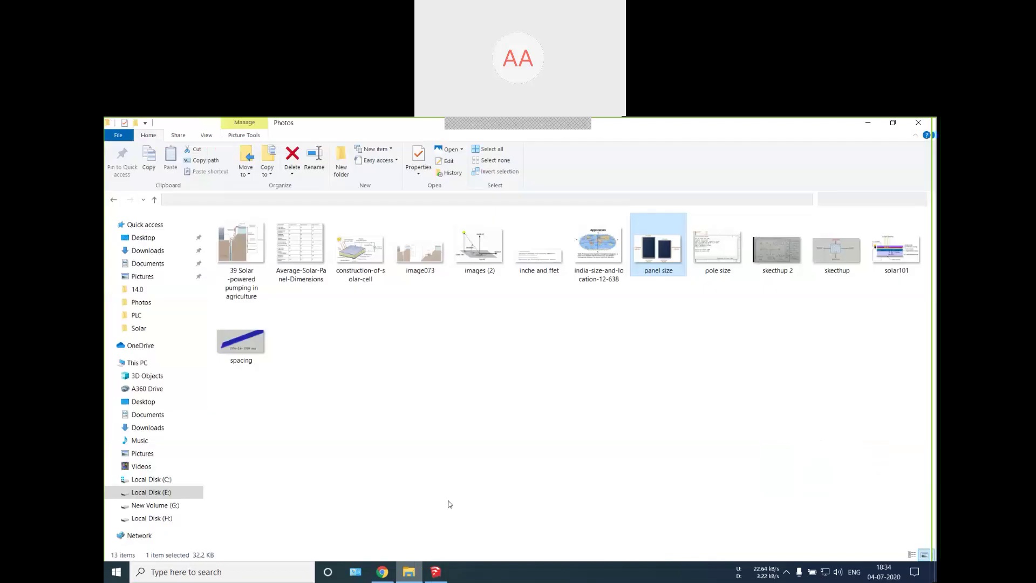
double_click(658, 266)
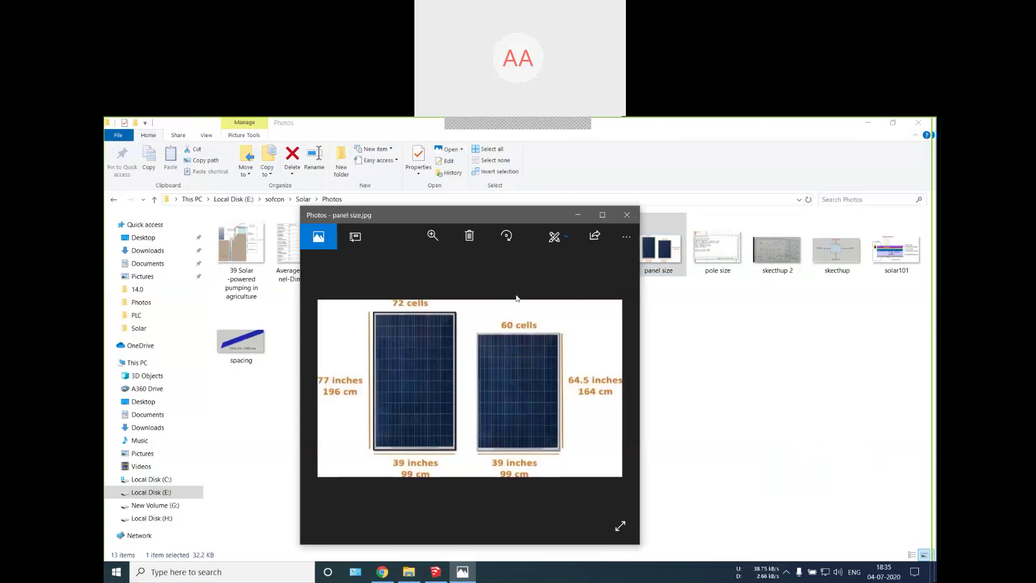
left_click(620, 221)
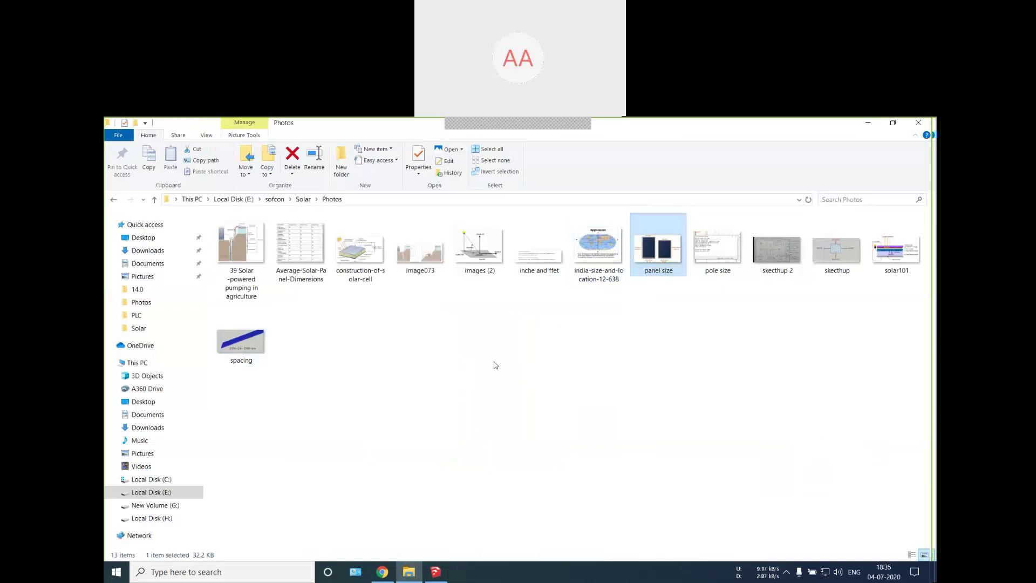
double_click(244, 351)
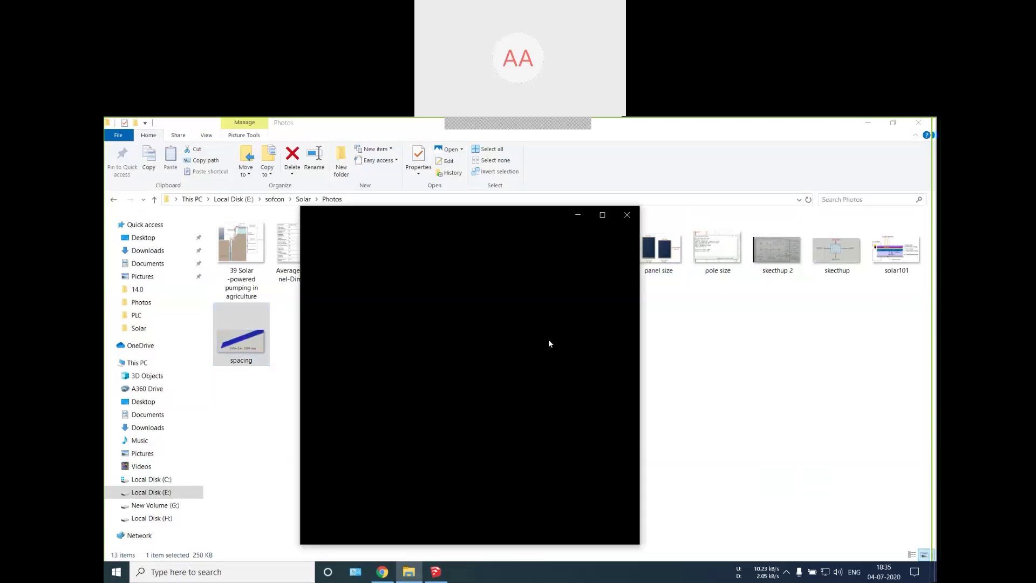
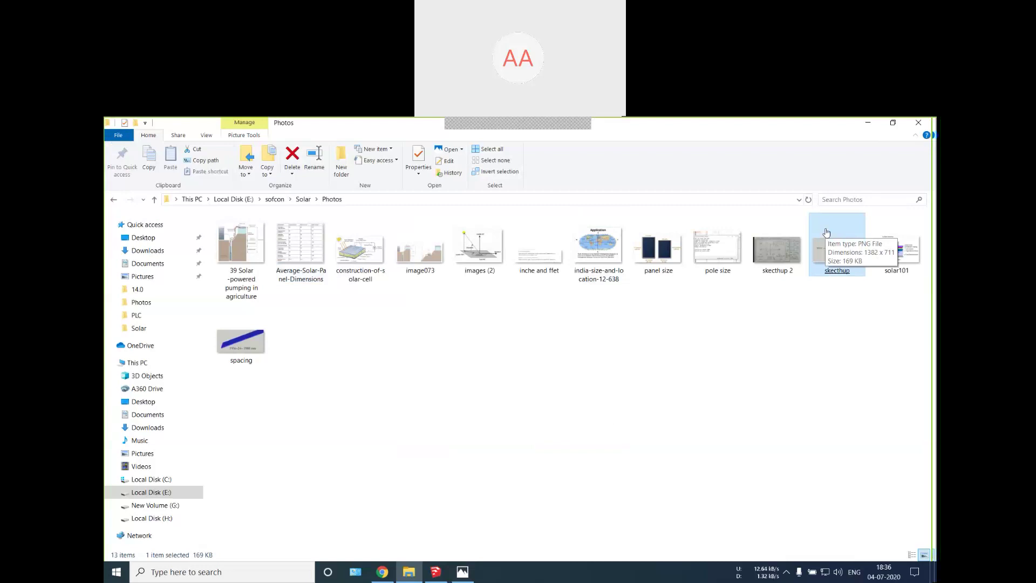
Step: View the RCC roof site survey drawing in the "skecthup 2" image and close it
left_click(773, 271)
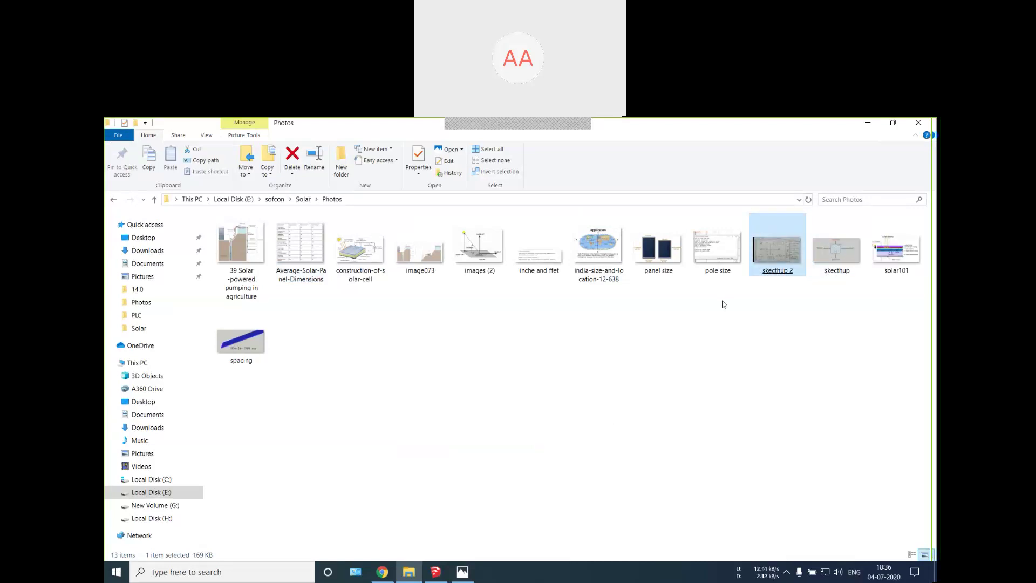
key("Return")
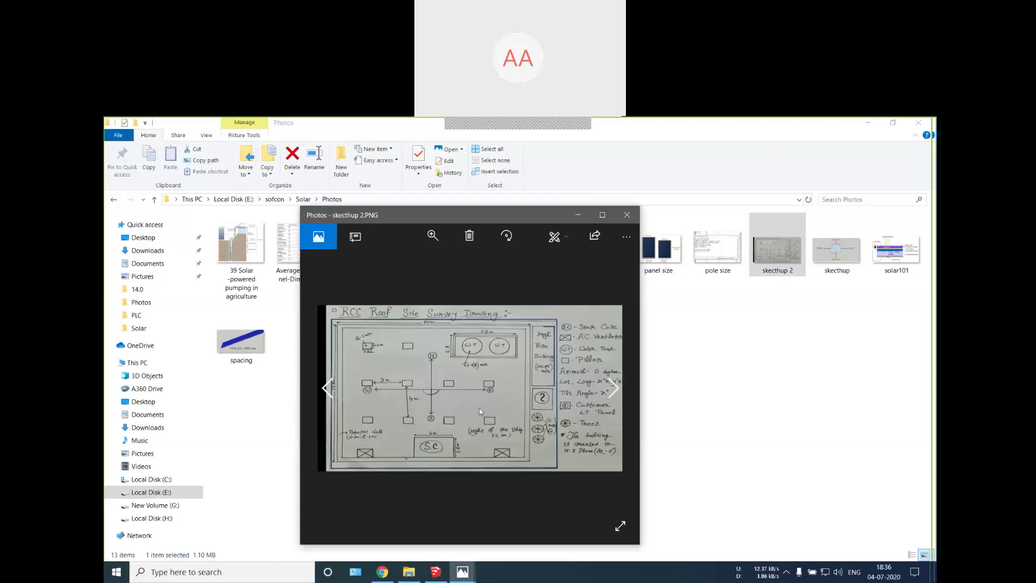
left_click(626, 215)
Step: Open the "pole size" image with the structure dimensions and enlarge it to full window size
key("Left")
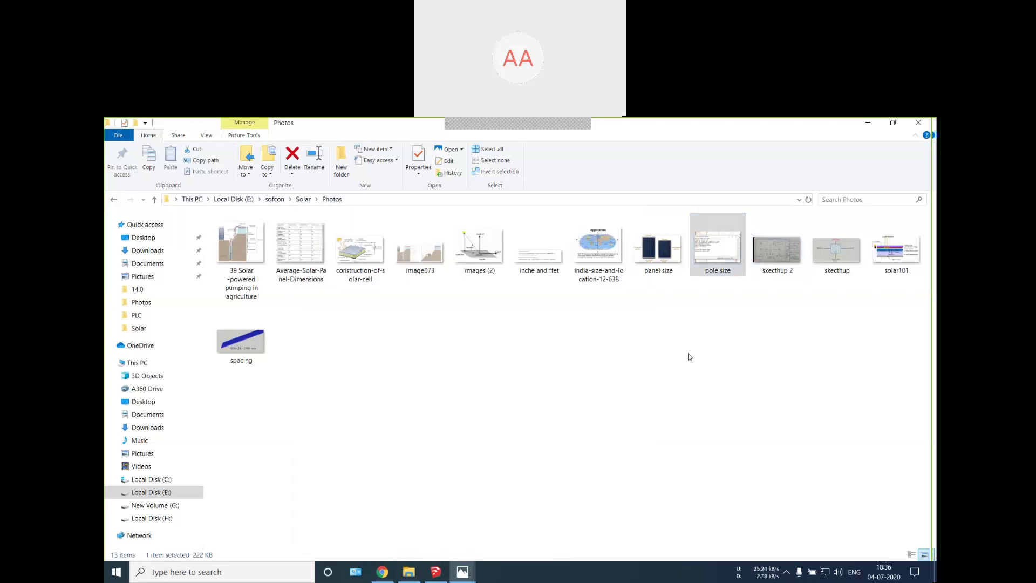
key("Return")
left_click(603, 219)
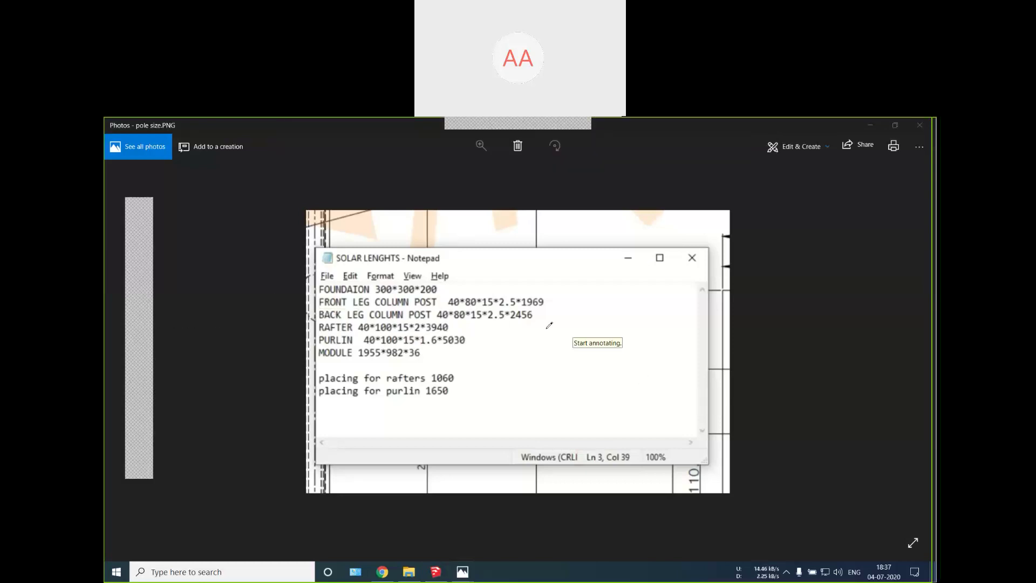
Step: Annotate the "pole size" image with a freehand C-shaped post profile with inward lips, beside the dimension list
mouse_move(622, 378)
left_mouse_down()
mouse_move(584, 376)
mouse_move(605, 381)
left_mouse_up()
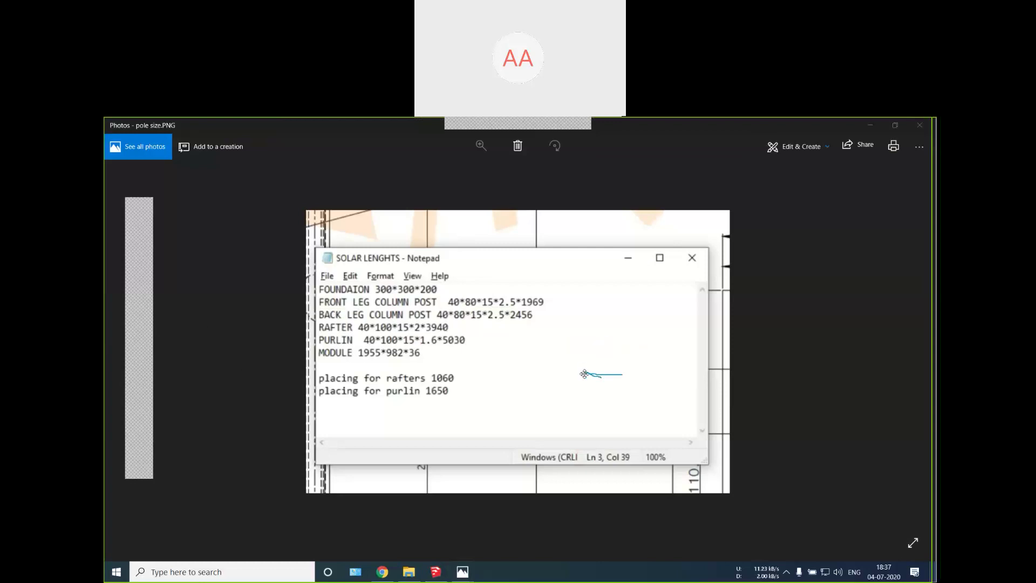
left_click_drag(583, 337, 586, 377)
left_click_drag(585, 336, 623, 333)
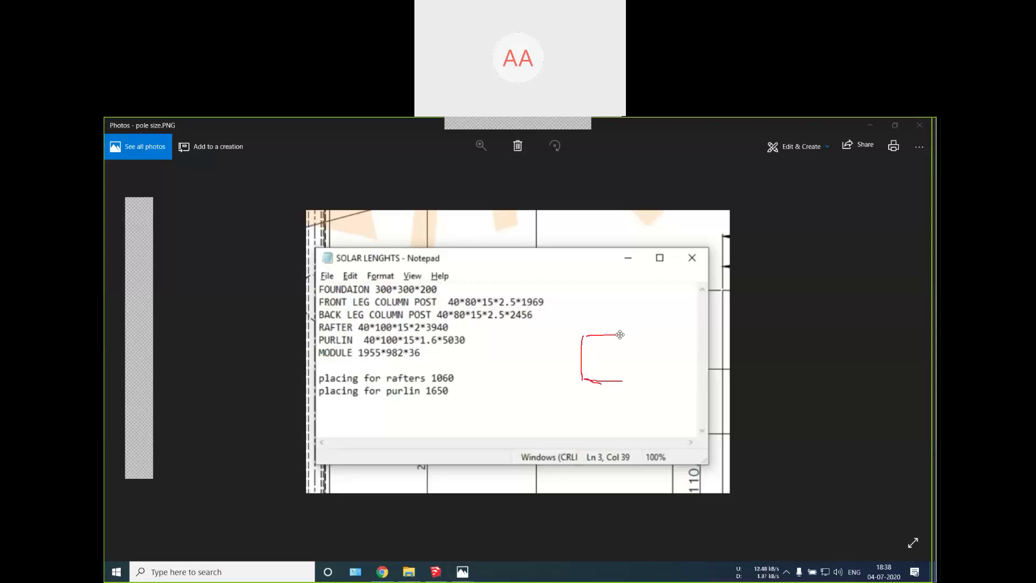
left_click_drag(622, 335, 627, 367)
mouse_move(625, 366)
left_mouse_down()
mouse_move(597, 373)
mouse_move(593, 352)
mouse_move(591, 340)
mouse_move(621, 339)
left_mouse_up()
Step: Label the sketched C-profile with its height 80, width 40 and thickness 2.5, marking each side
mouse_move(563, 348)
left_mouse_down()
mouse_move(581, 348)
mouse_move(573, 364)
left_mouse_up()
mouse_move(608, 402)
left_mouse_down()
mouse_move(607, 387)
mouse_move(624, 409)
left_mouse_up()
left_click_drag(632, 401, 632, 401)
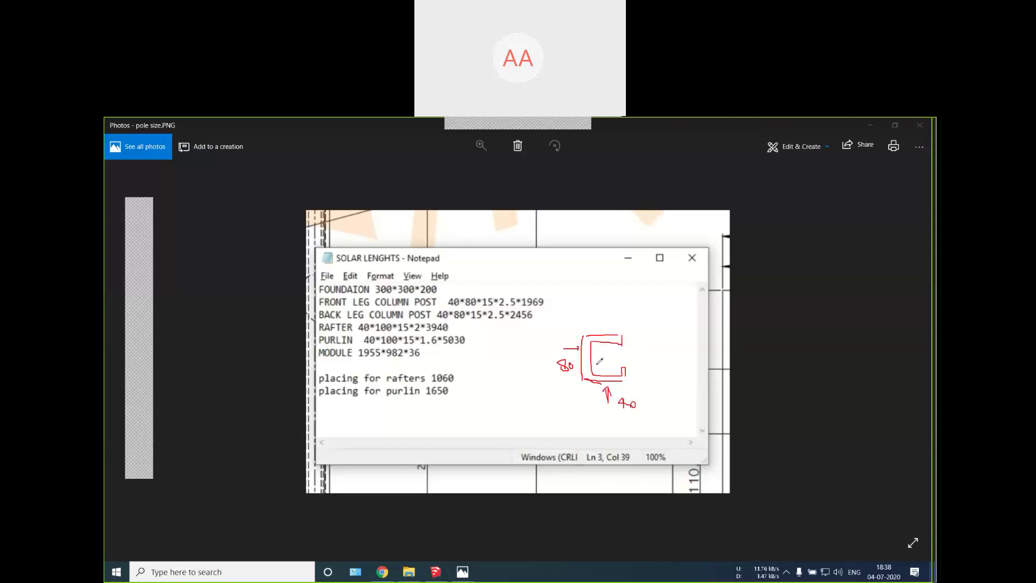
mouse_move(602, 320)
left_mouse_down()
mouse_move(601, 338)
mouse_move(656, 346)
left_mouse_up()
left_click(649, 343)
left_click_drag(657, 335, 664, 334)
Step: Underline the back leg column post entry and circle the post lengths 1969 and 2456 and the module size 1955*982*36
mouse_move(536, 305)
left_mouse_down()
mouse_move(548, 297)
mouse_move(525, 297)
left_mouse_up()
left_click_drag(328, 318, 528, 320)
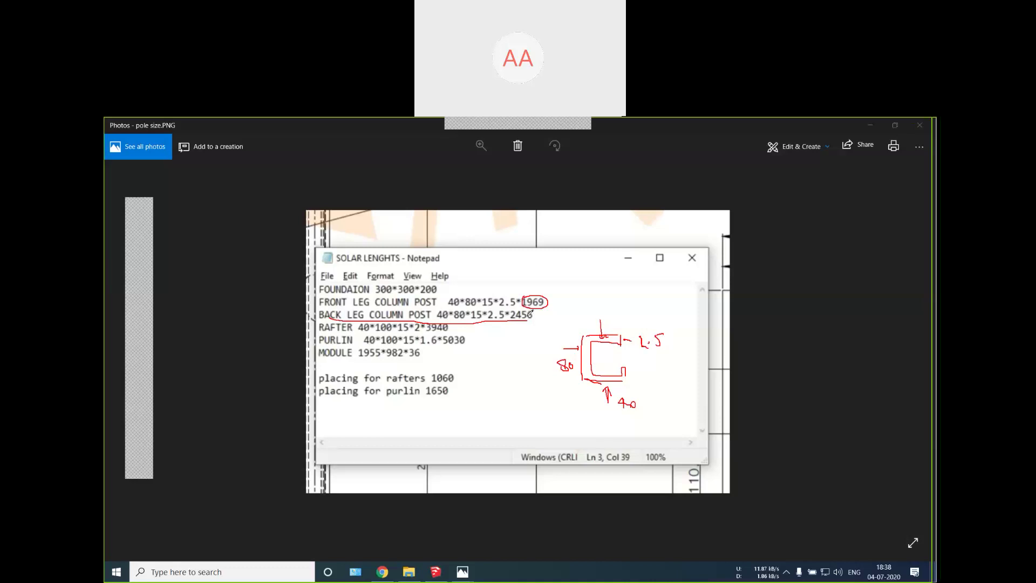
key("ctrl+z")
left_click_drag(521, 297, 528, 329)
mouse_move(381, 365)
left_mouse_down()
mouse_move(426, 347)
mouse_move(365, 343)
mouse_move(360, 363)
mouse_move(383, 367)
left_mouse_up()
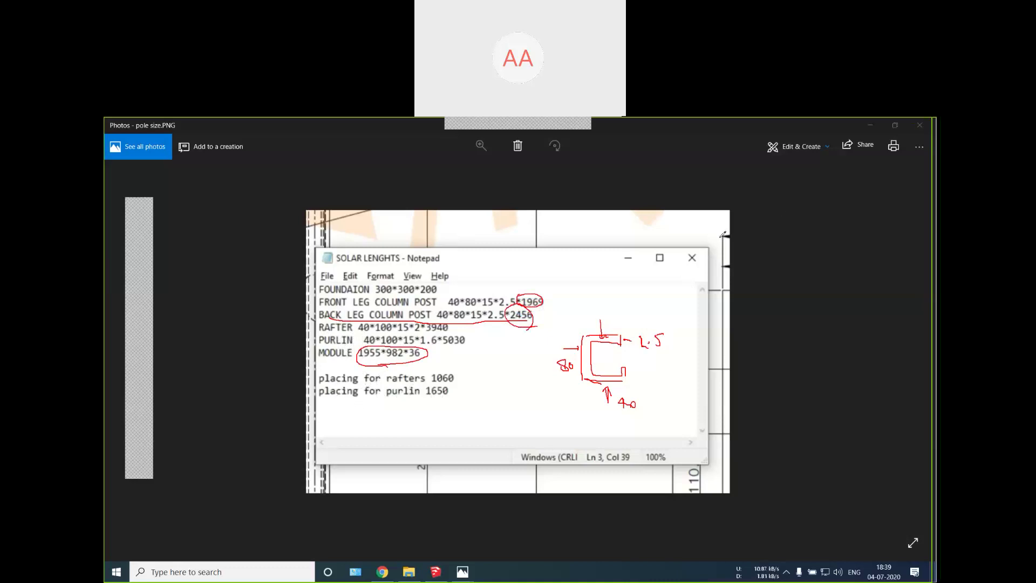
Step: Clear all annotations from the "pole size" image, close it and switch back to SketchUp
left_click(140, 445)
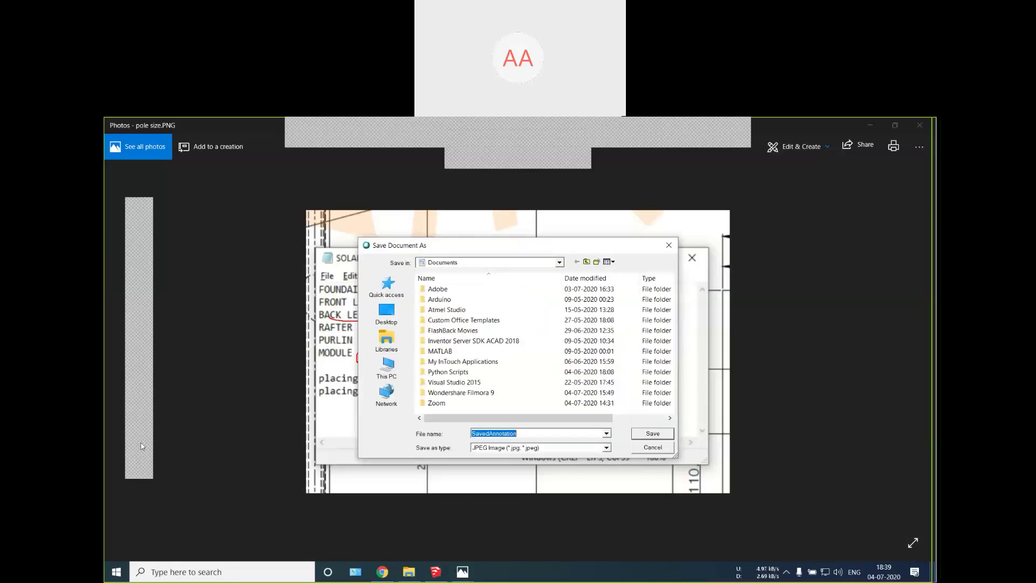
left_click(670, 245)
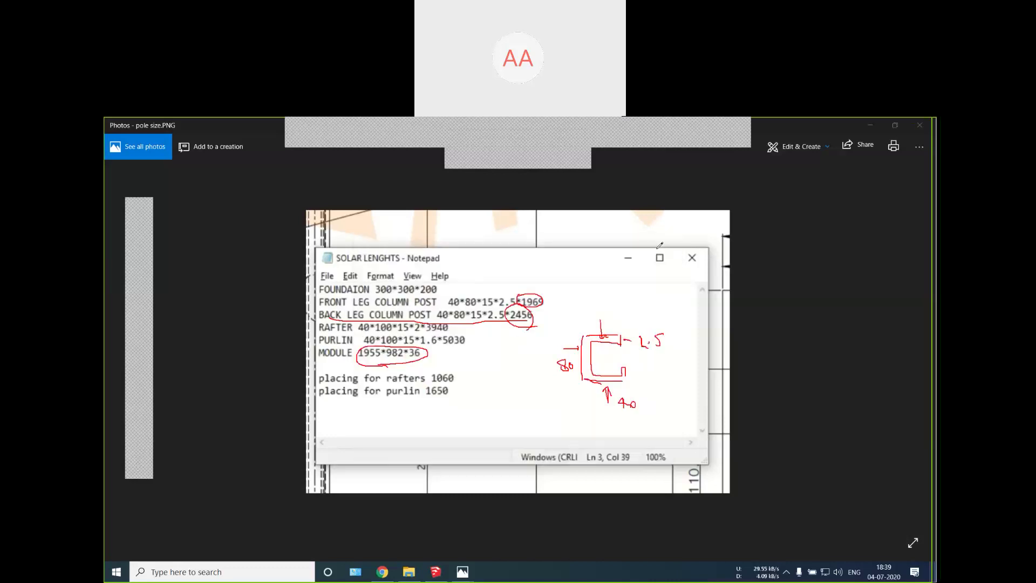
left_click(147, 392)
left_click(166, 408)
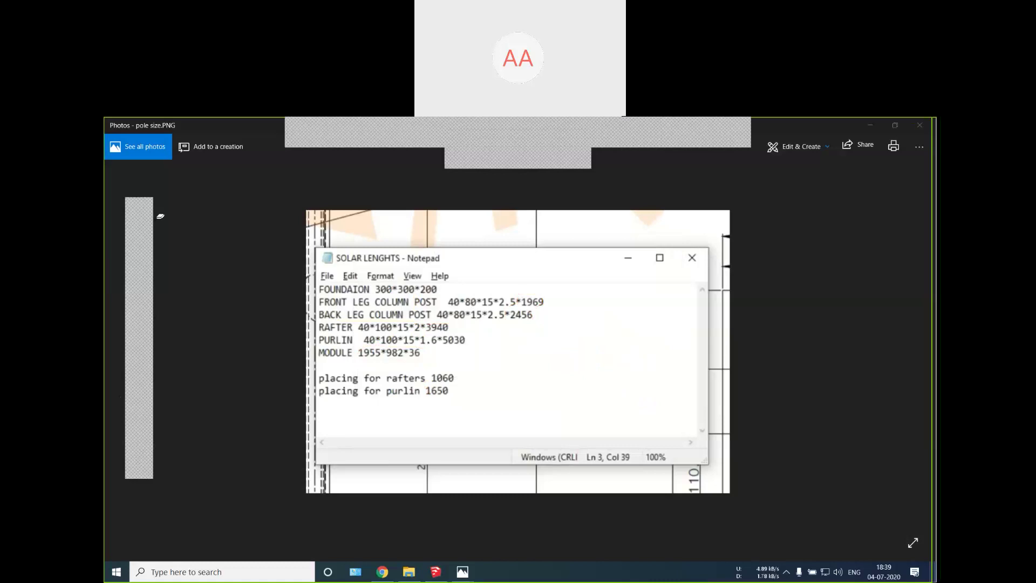
left_click(146, 207)
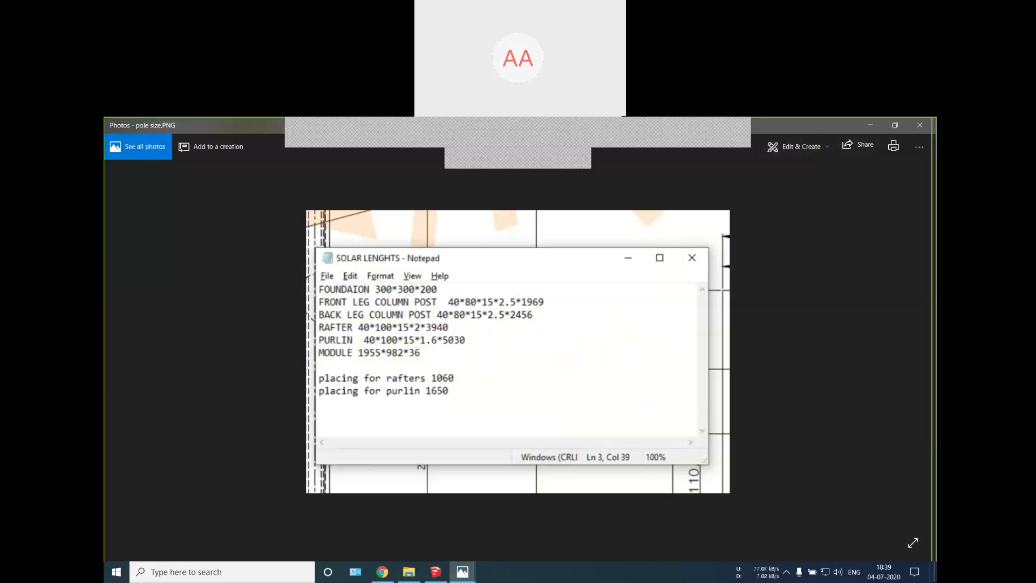
left_click(920, 125)
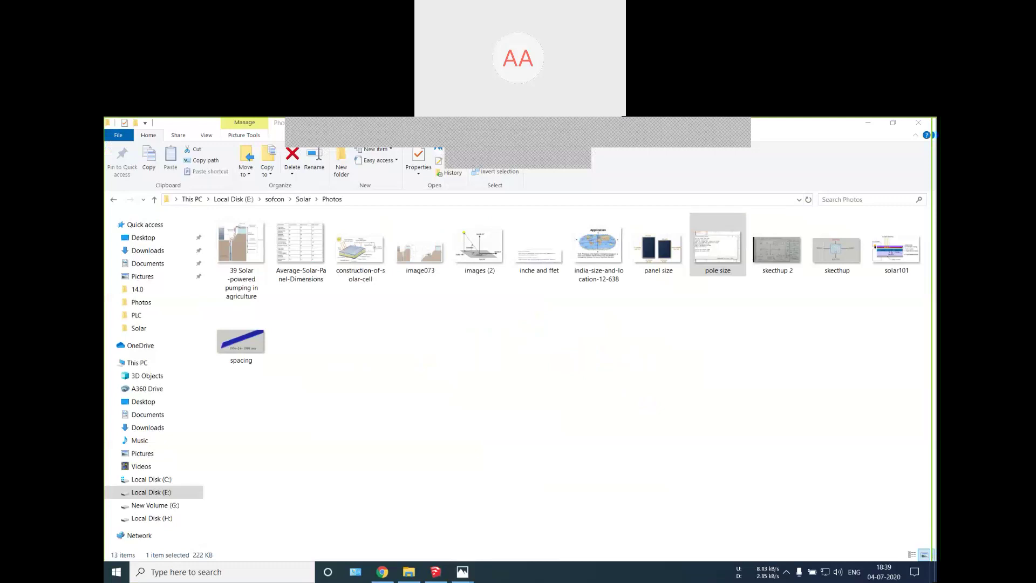
left_click(868, 123)
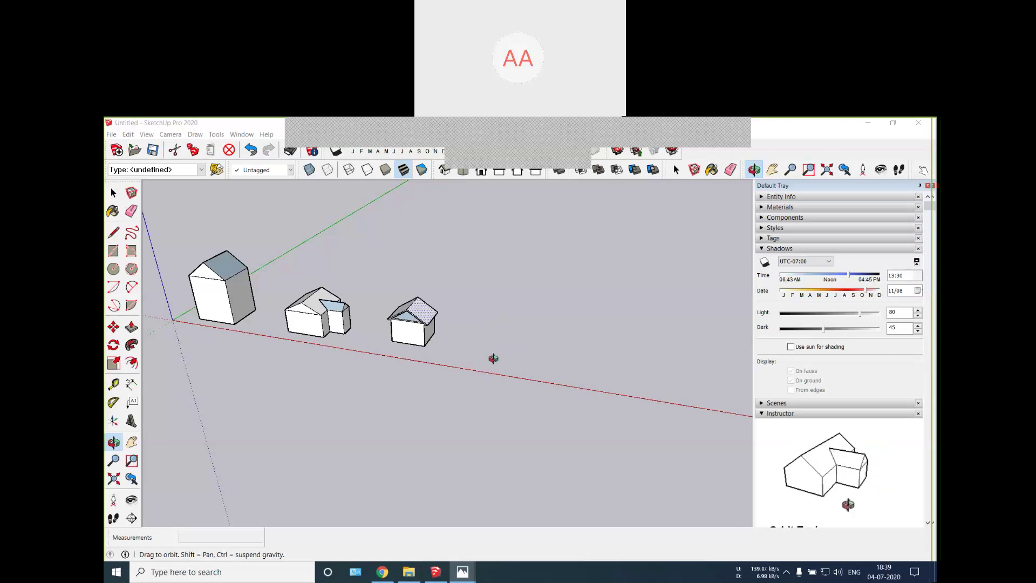
Step: Draw an 80 mm line along the green axis on the empty ground beside the third house
scroll(502, 351, "up", 5)
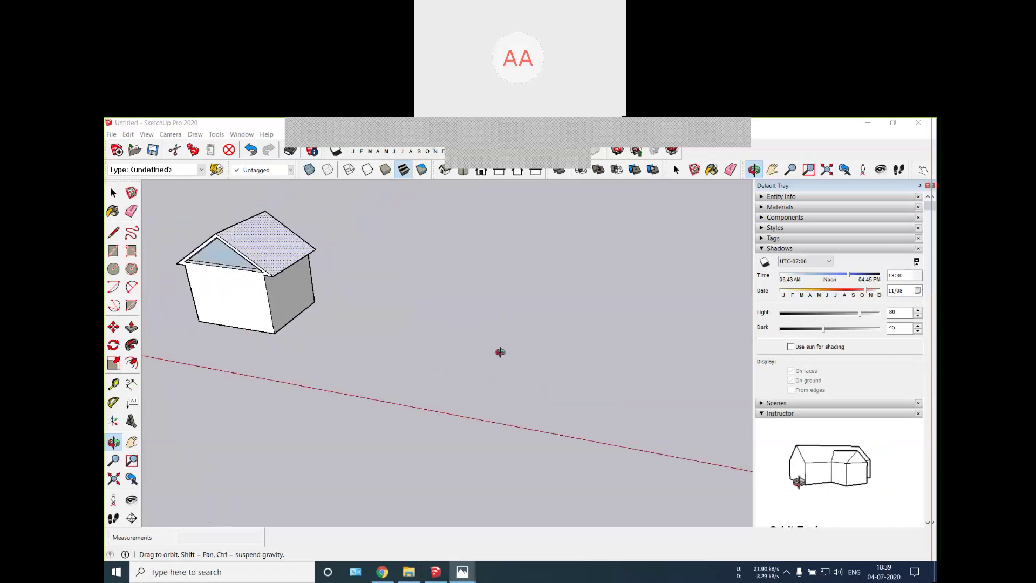
mouse_move(498, 351)
left_mouse_down()
mouse_move(519, 406)
mouse_move(451, 345)
left_mouse_up()
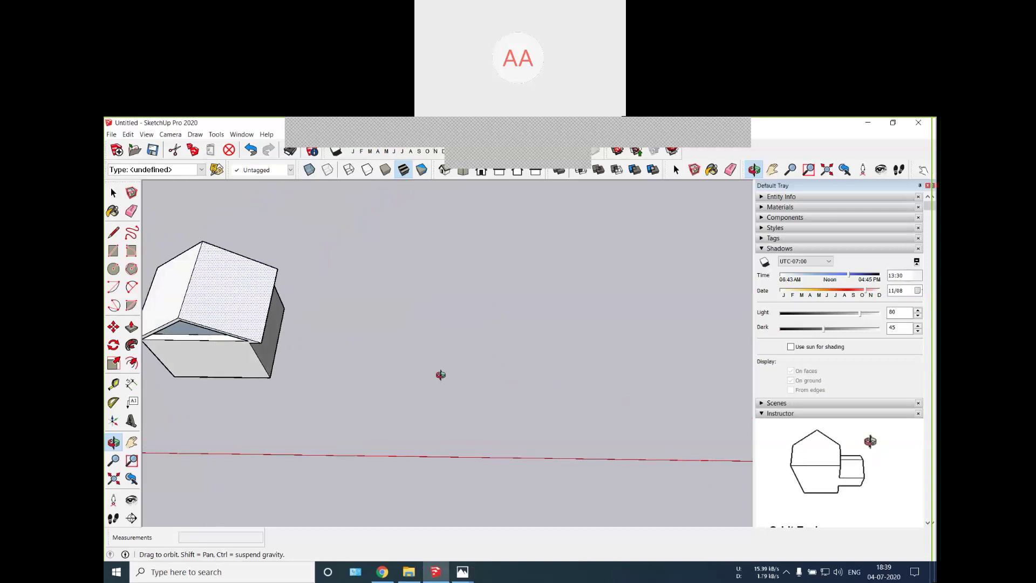
key("l")
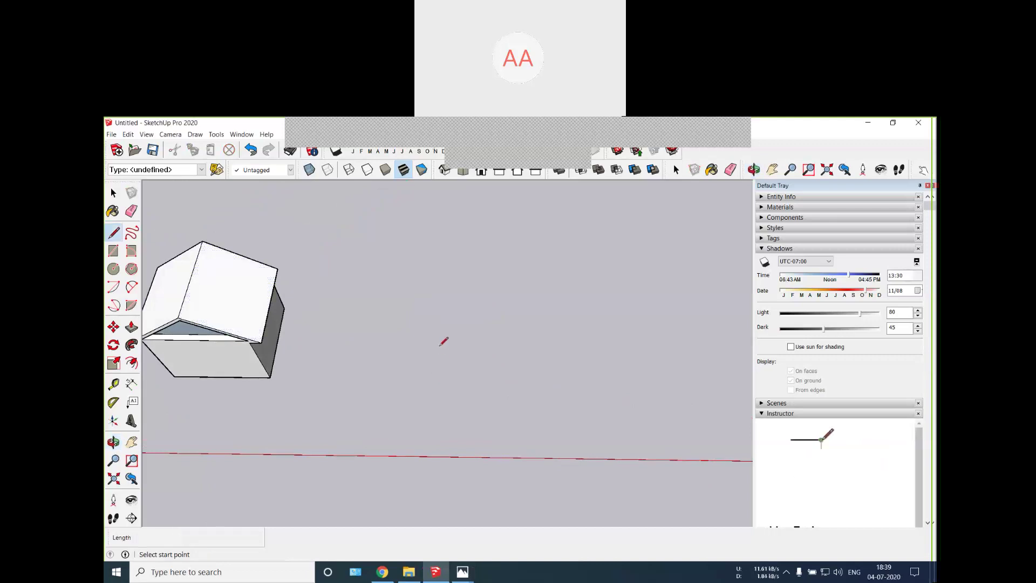
left_click(440, 347)
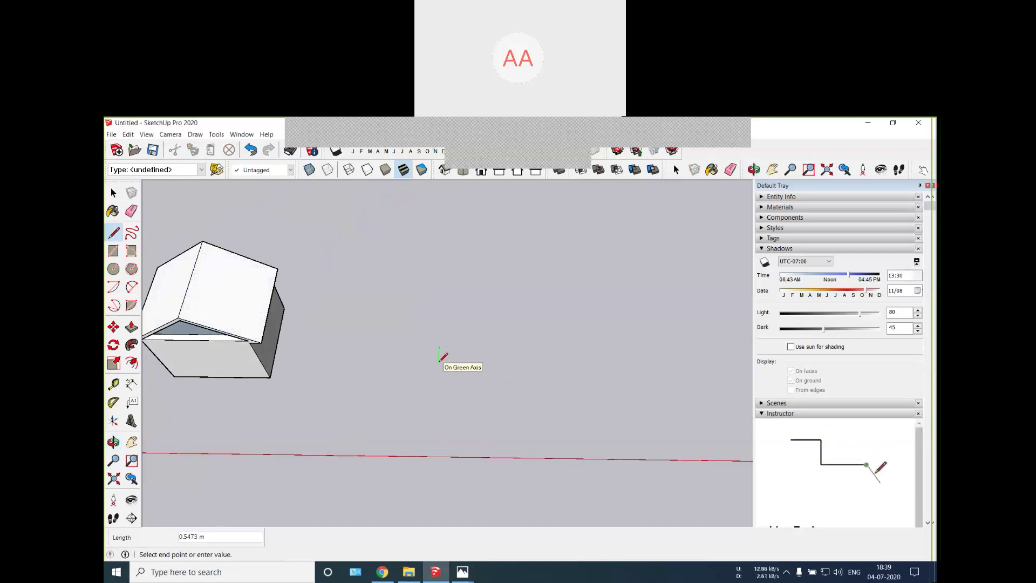
type("80")
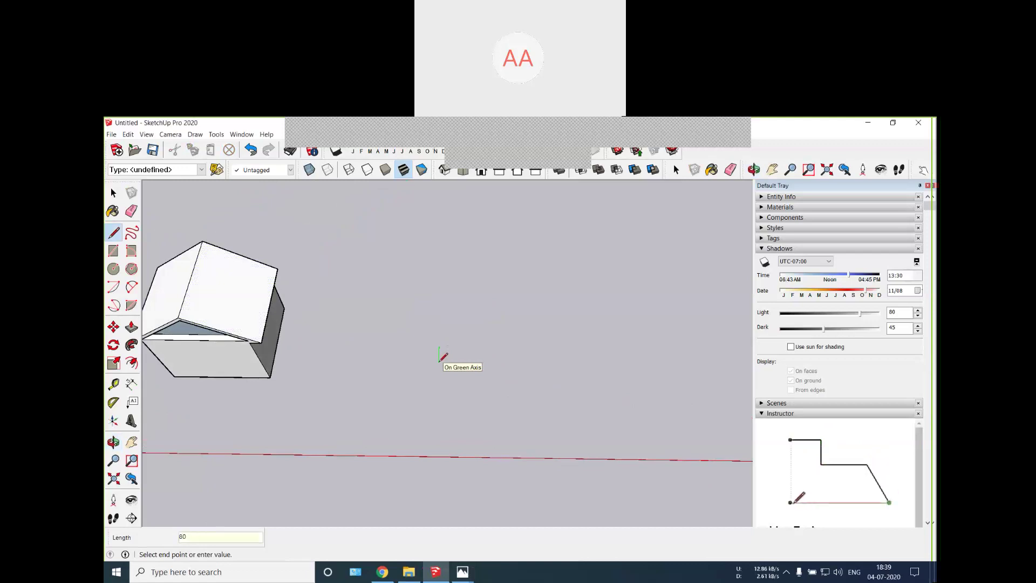
key("Return")
scroll(445, 355, "up", 4)
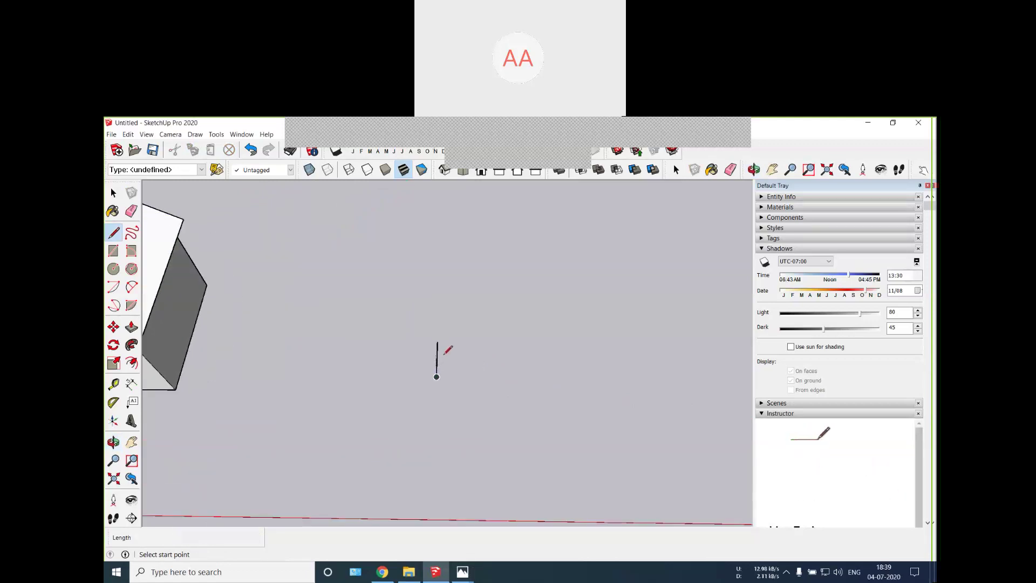
Step: Draw a 40 mm flange line along the red axis from each end of the 80 mm line
key("z")
scroll(442, 359, "down", 5)
scroll(434, 333, "up", 5)
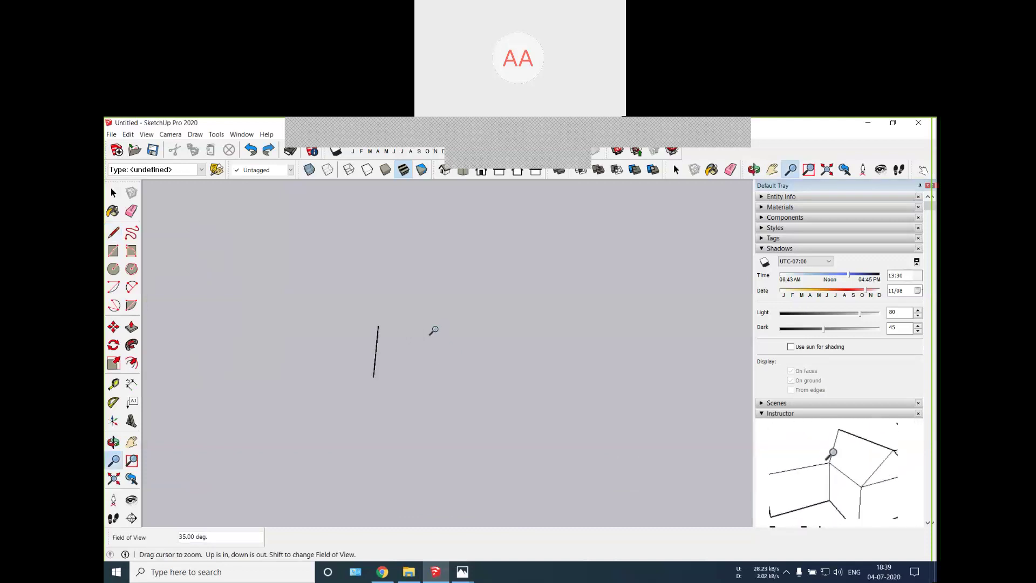
scroll(367, 350, "up", 2)
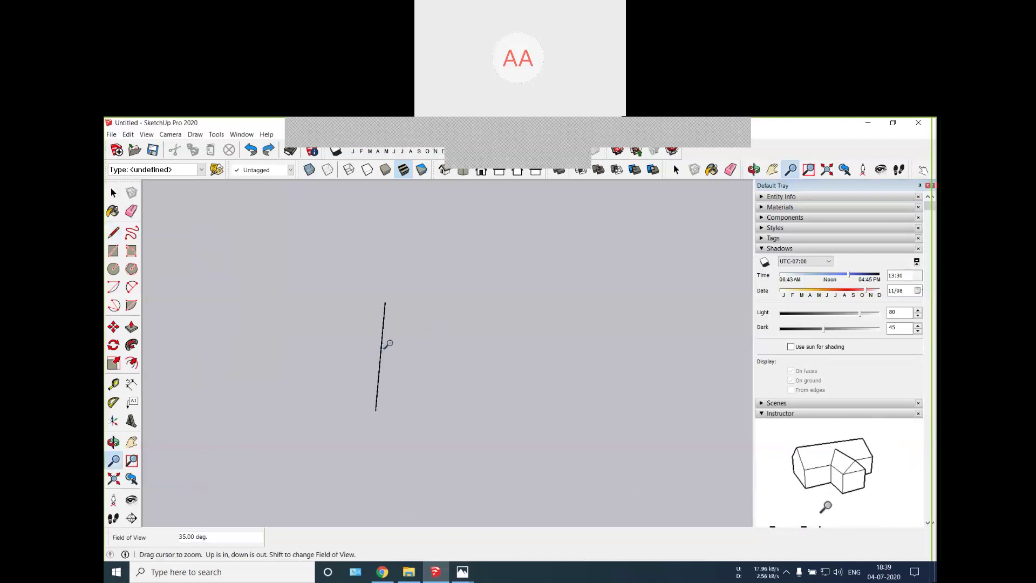
key("l")
left_click(388, 411)
type("40")
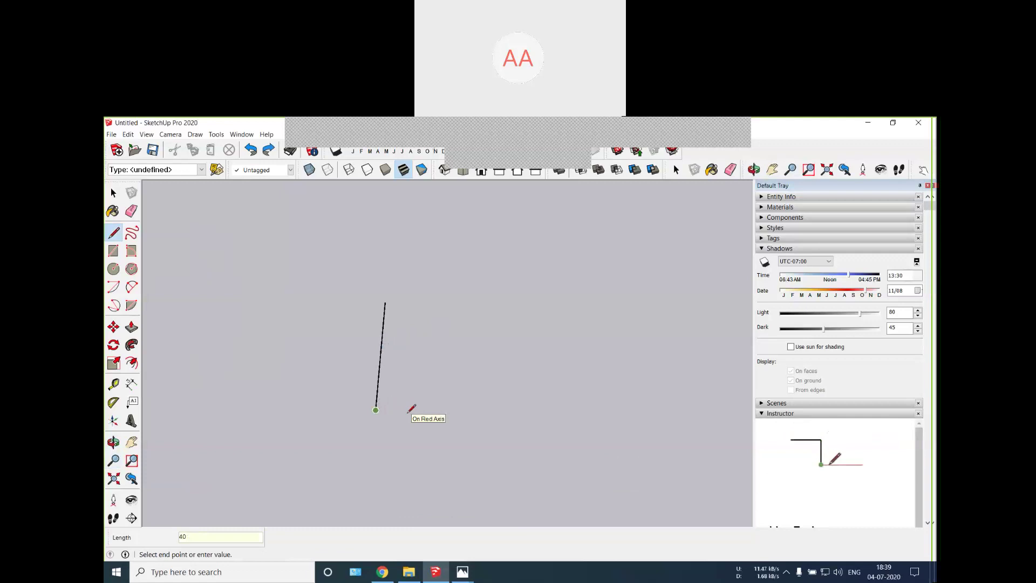
key("Return")
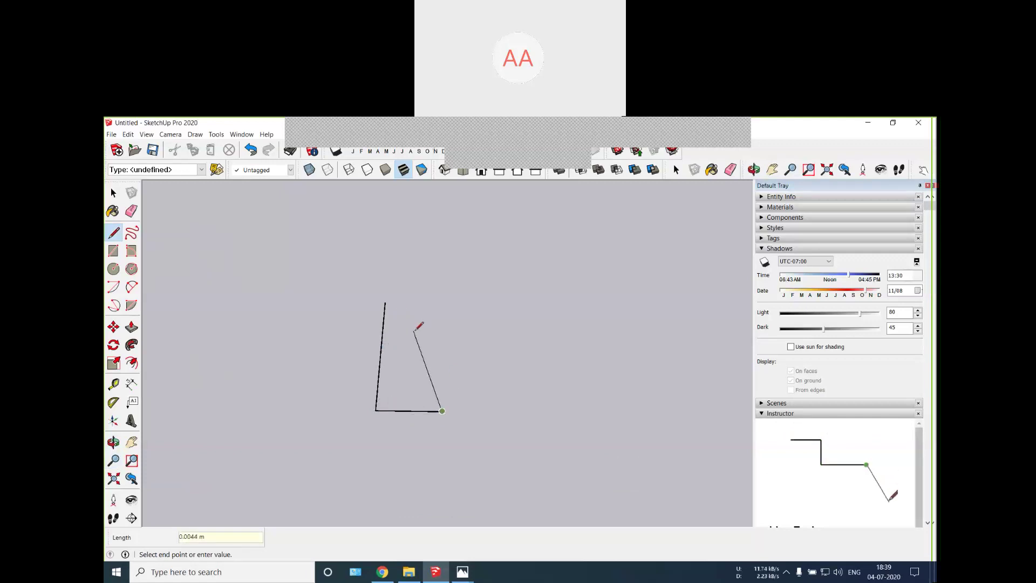
key("Escape")
left_click(386, 301)
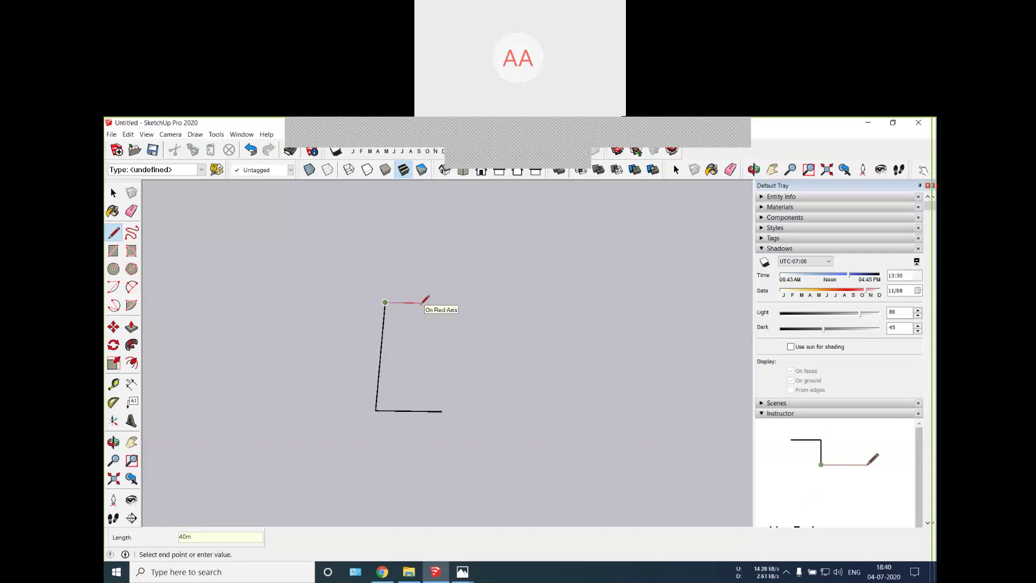
key("Return")
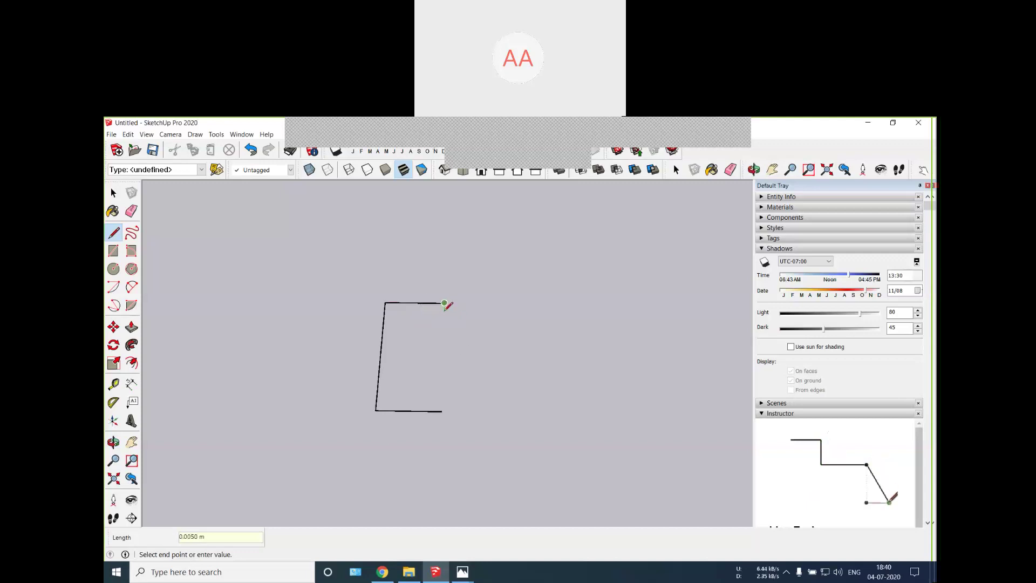
type("2.5")
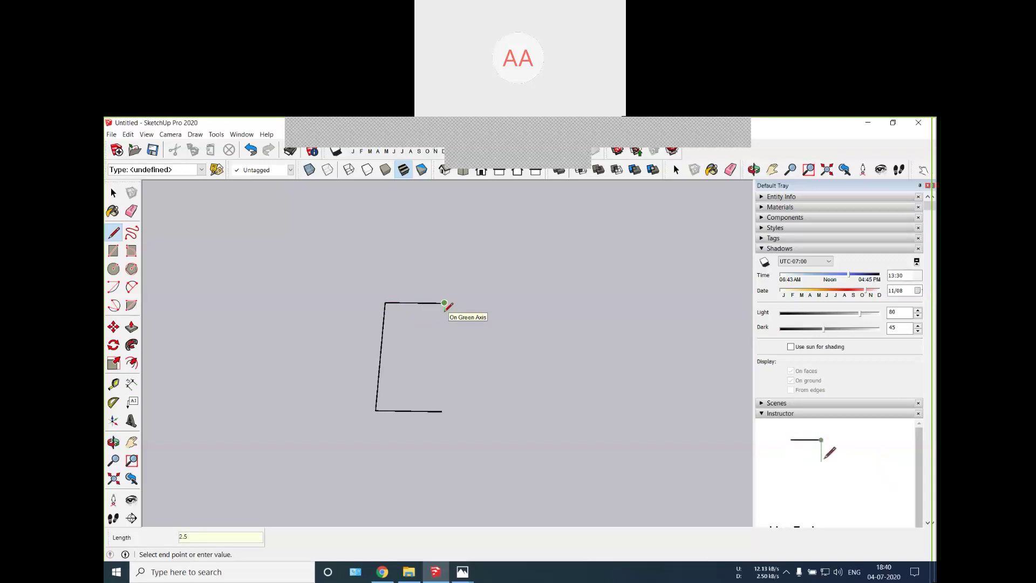
scroll(446, 307, "up", 5)
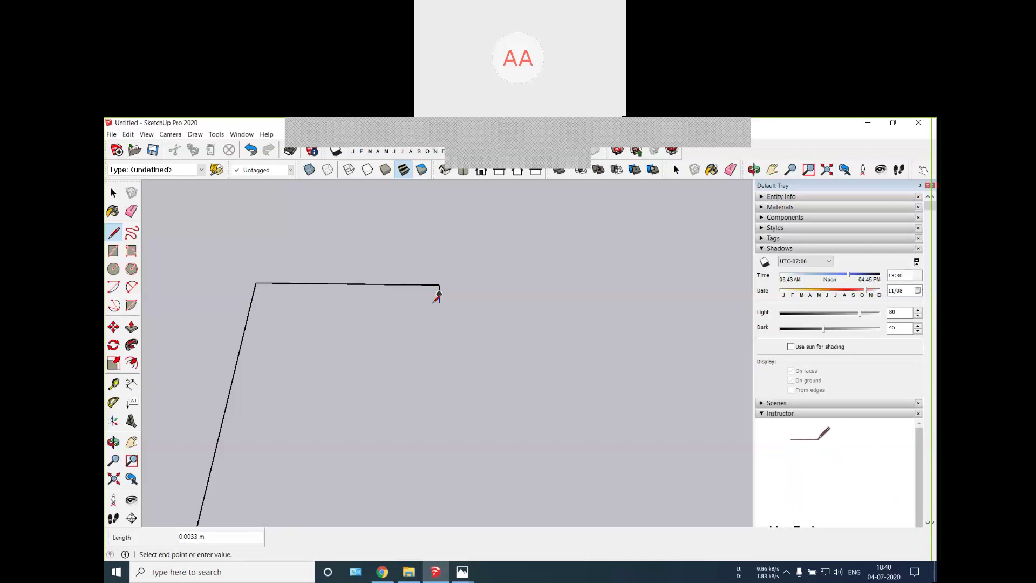
key("ctrl+z")
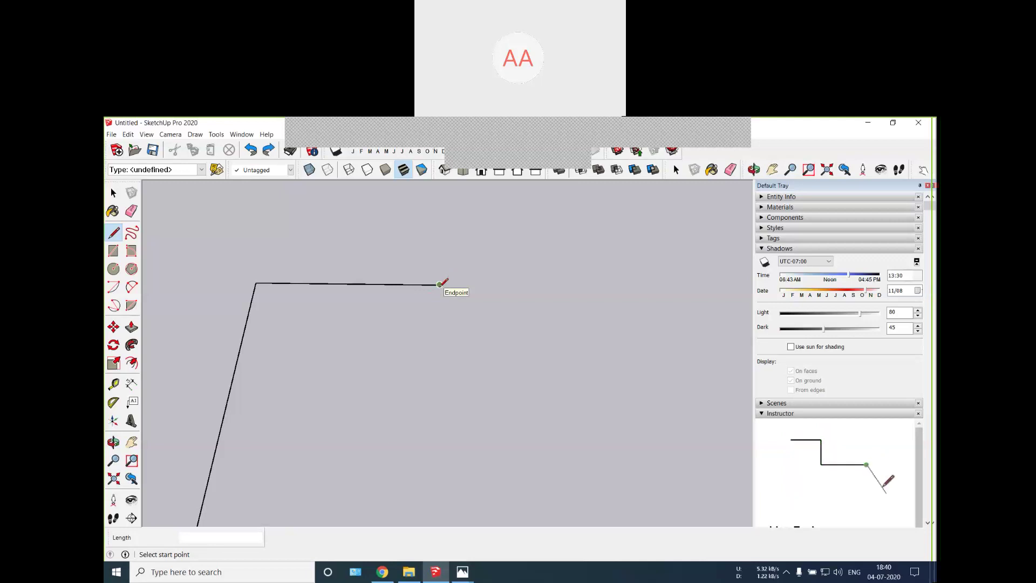
Step: Draw a 15 mm lip along the green axis from the upper flange's free end towards the lower flange
left_click(440, 306)
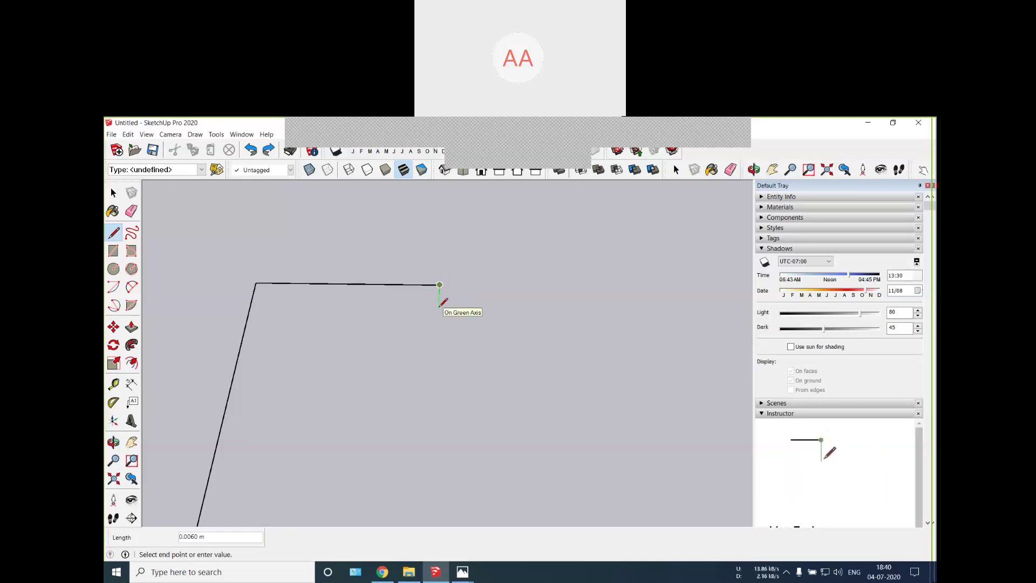
type("15")
key("Return")
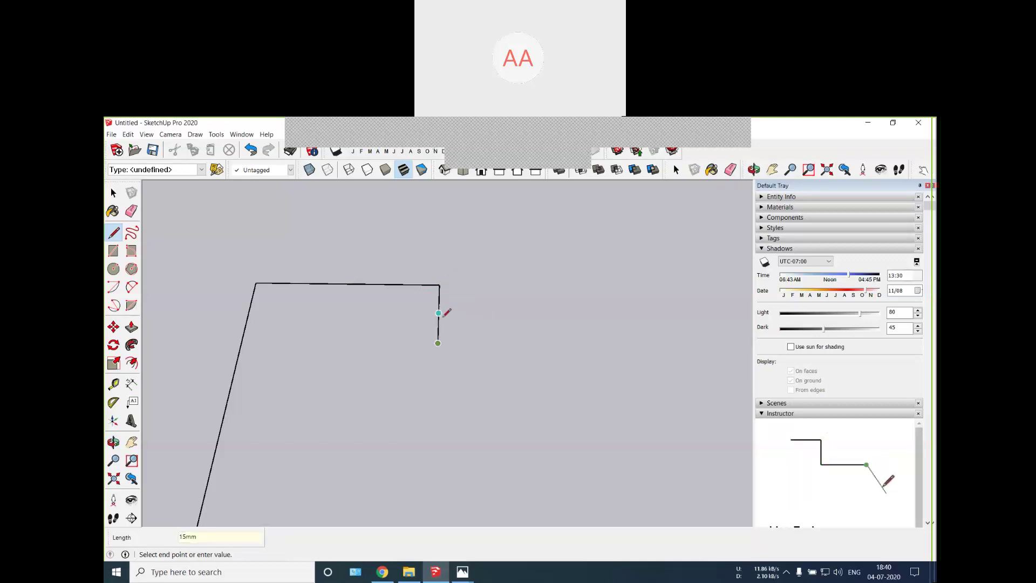
scroll(446, 364, "down", 5)
key("Escape")
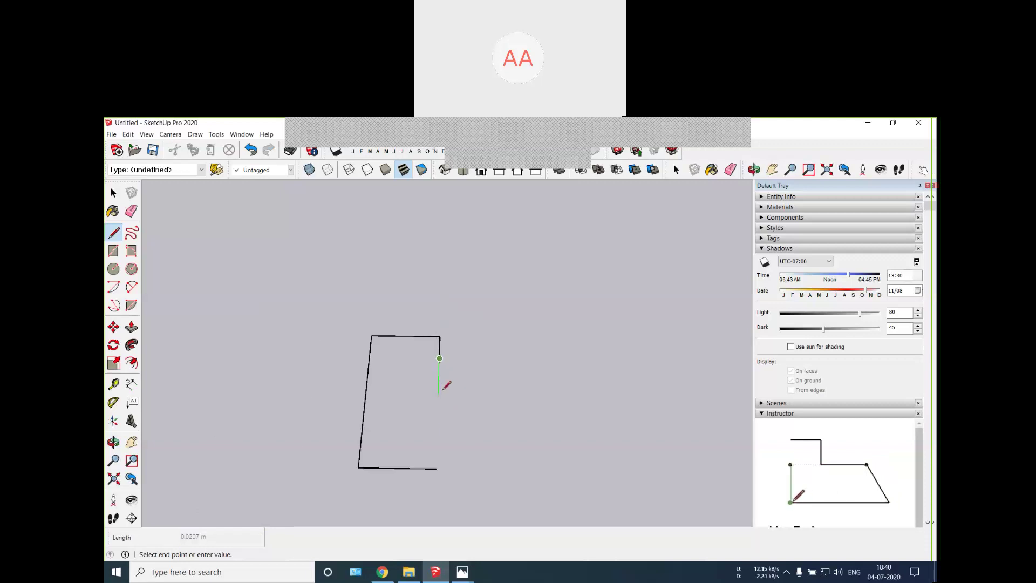
left_click(436, 468)
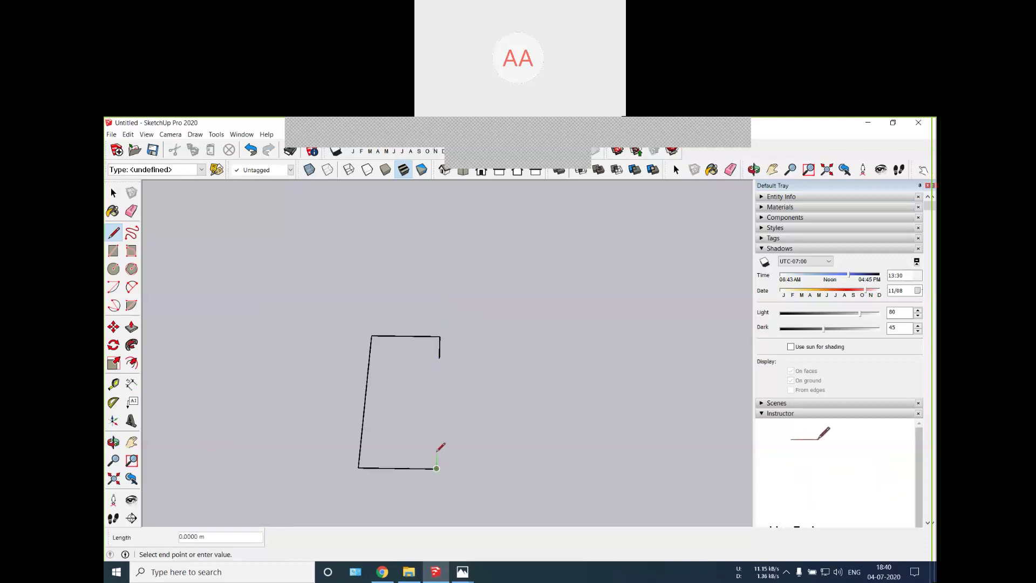
type("45")
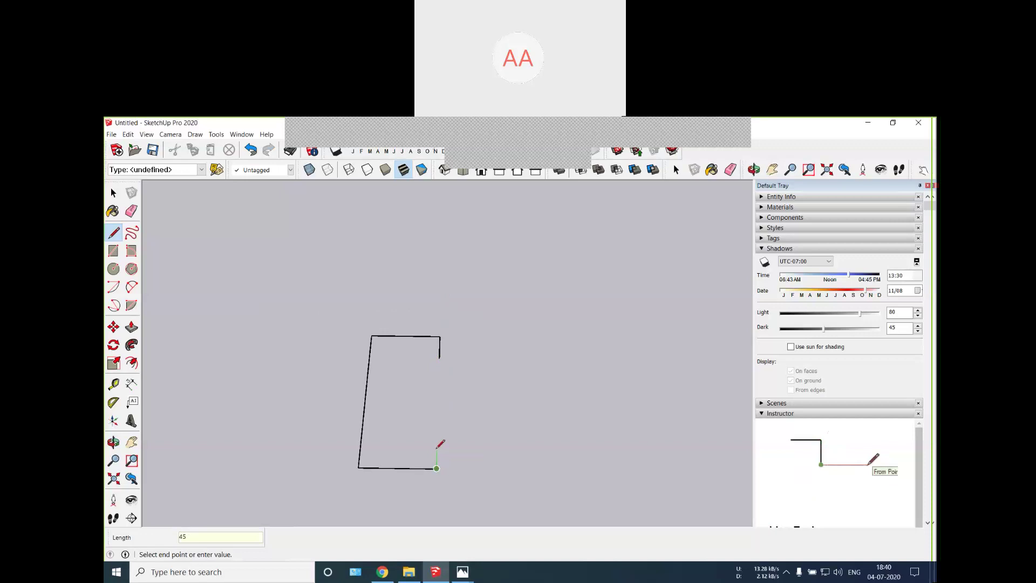
left_click(439, 390)
key("ctrl+z")
key("ctrl+z")
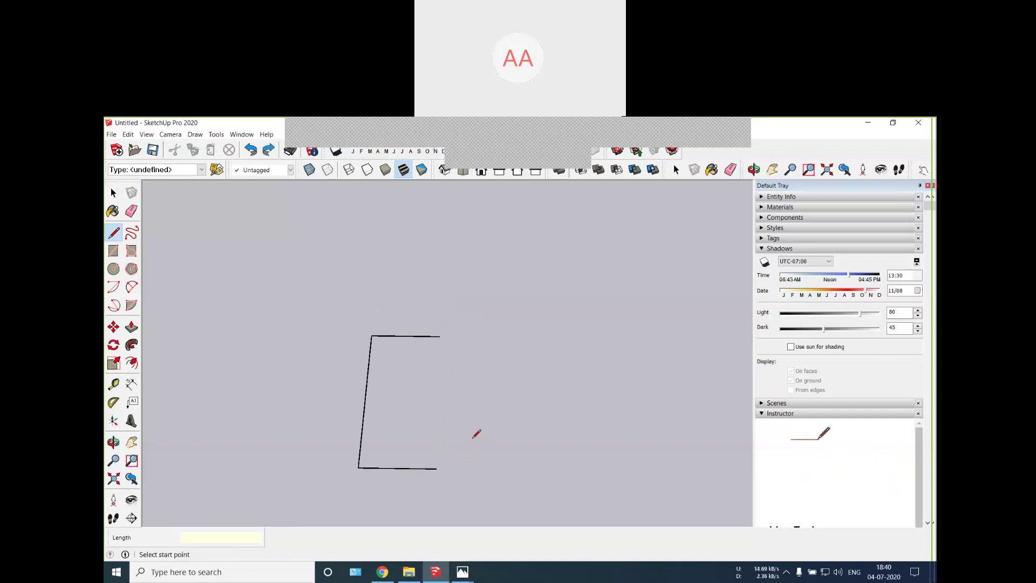
key("ctrl+y")
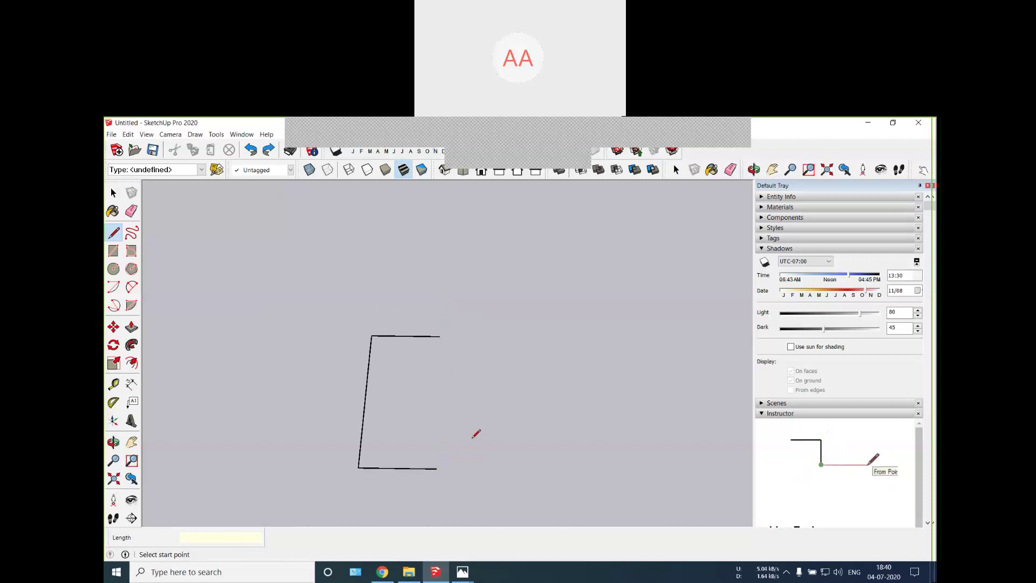
Step: Draw a 15 mm lip along the green axis from the lower flange's free end towards the upper flange
left_click(437, 468)
type("15mm")
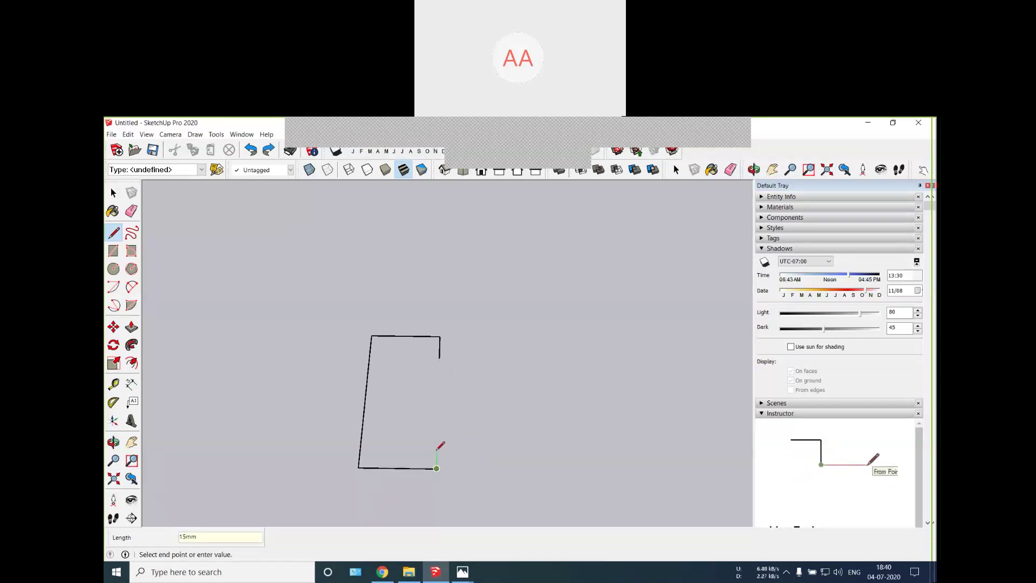
key("Return")
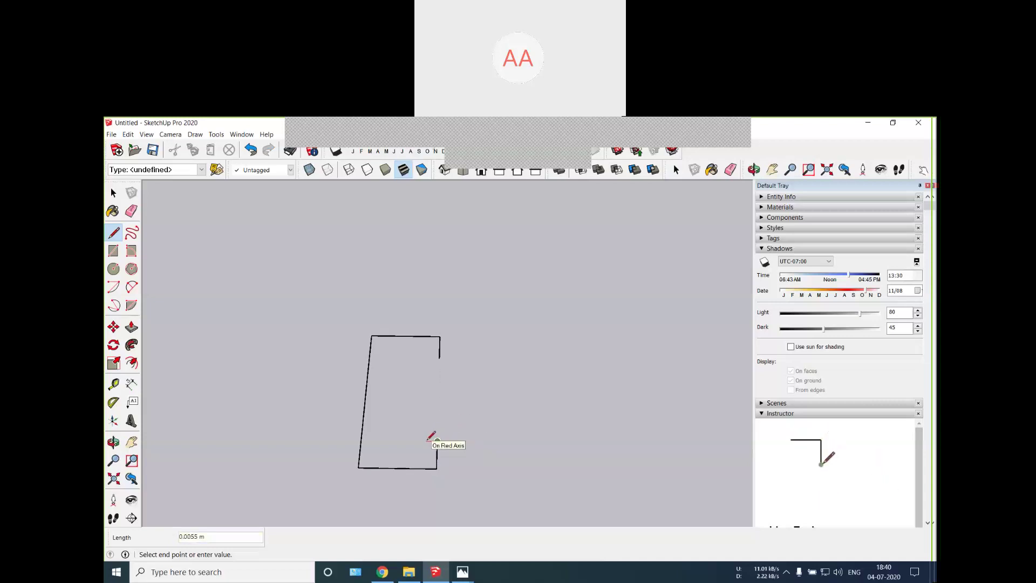
Step: Draw a 2.5 mm thickness line inward along the red axis from the end of each lip
scroll(429, 439, "up", 2)
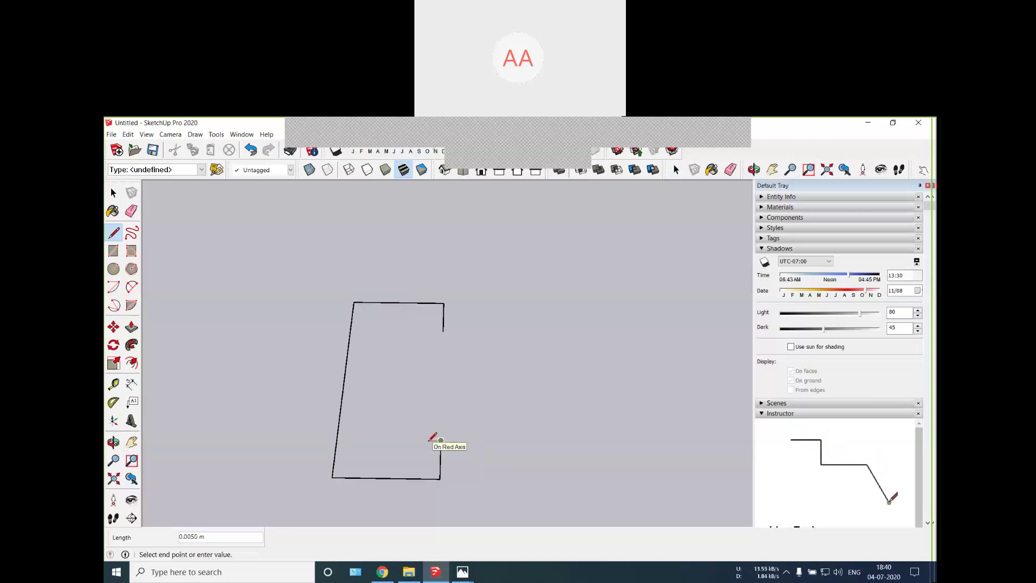
type(".5")
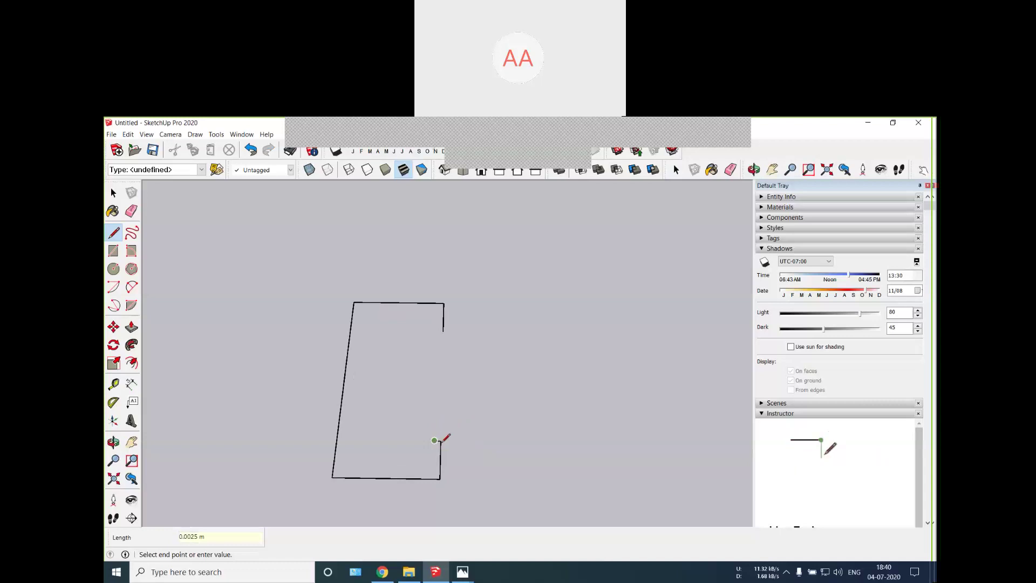
key("Escape")
left_click(443, 330)
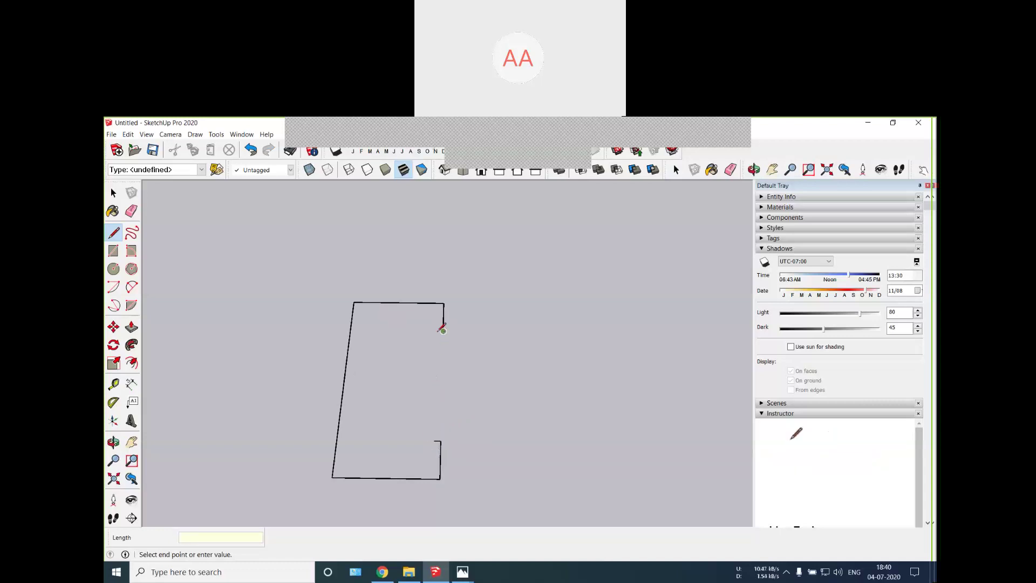
type("2.5")
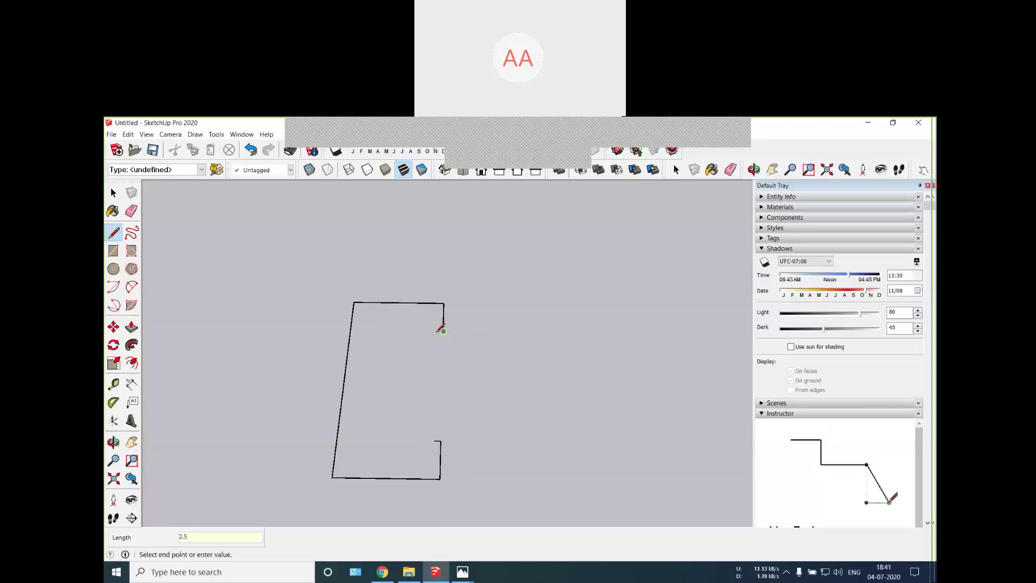
key("Return")
key("Escape")
scroll(434, 338, "up", 4)
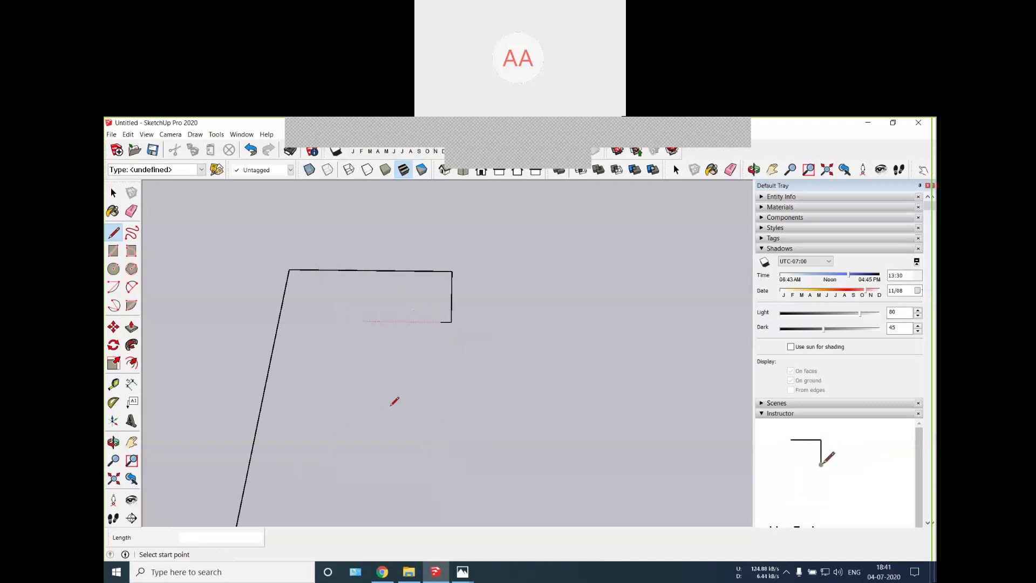
scroll(396, 361, "down", 3)
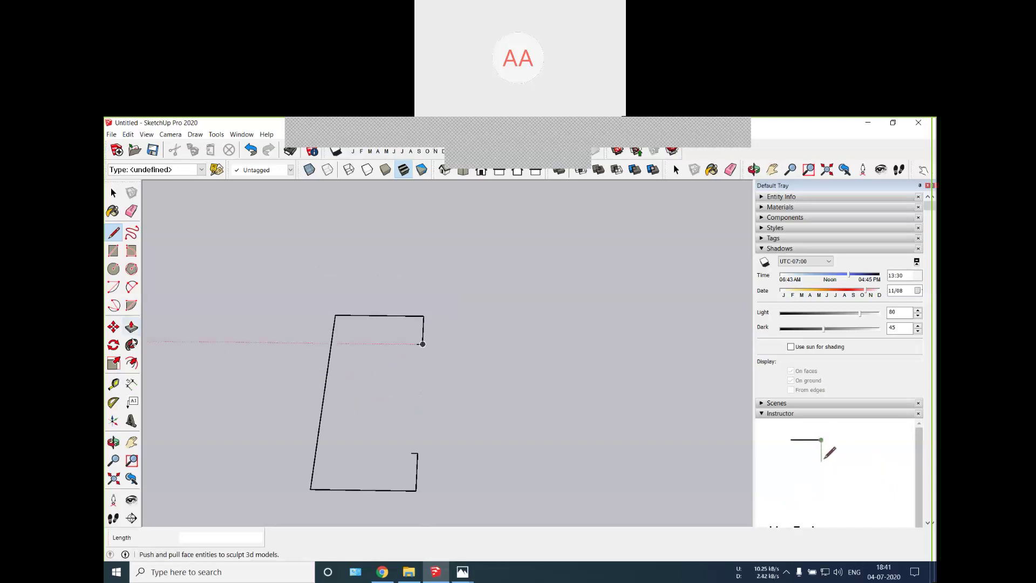
left_click(131, 362)
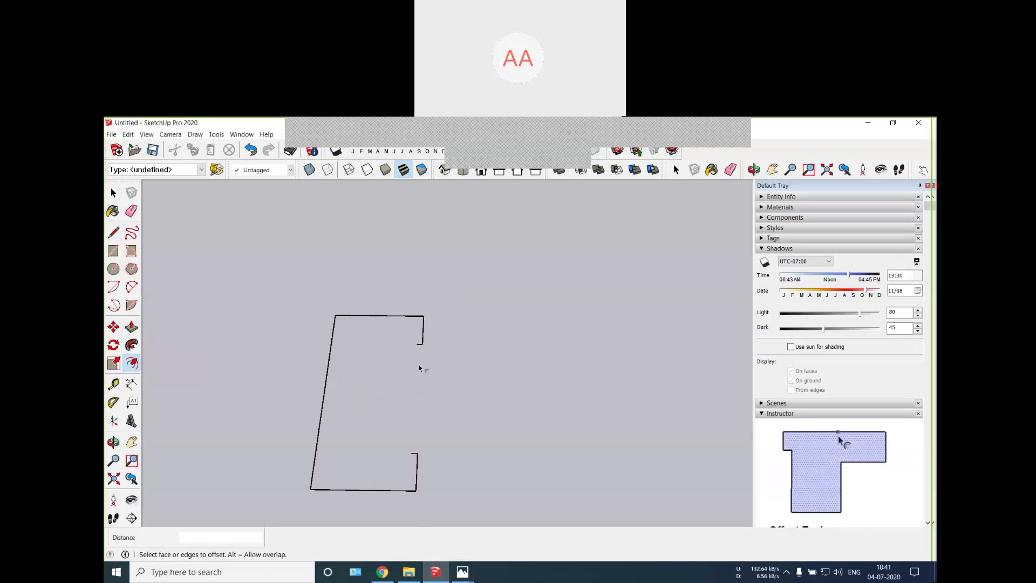
key("l")
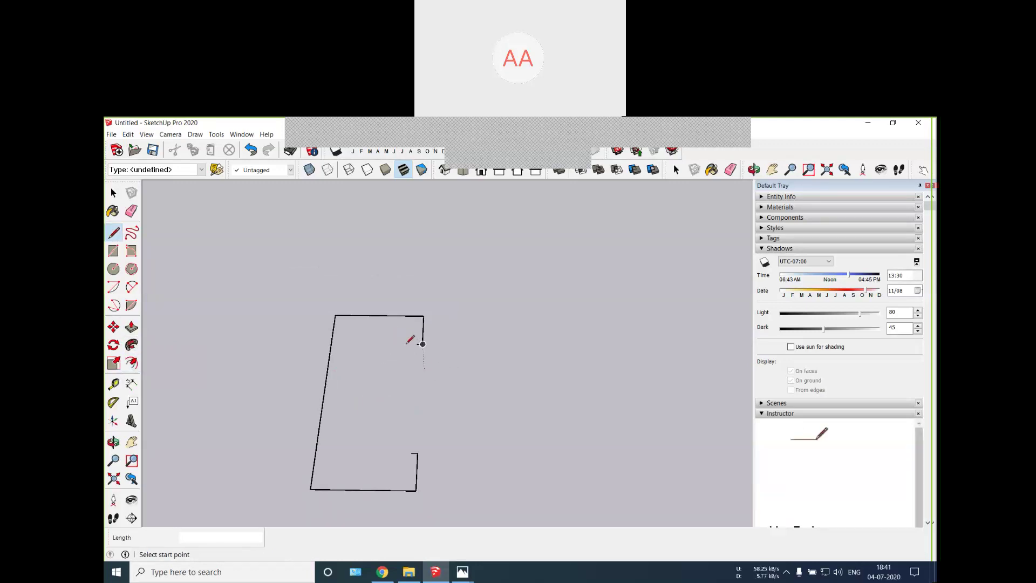
left_click(416, 344)
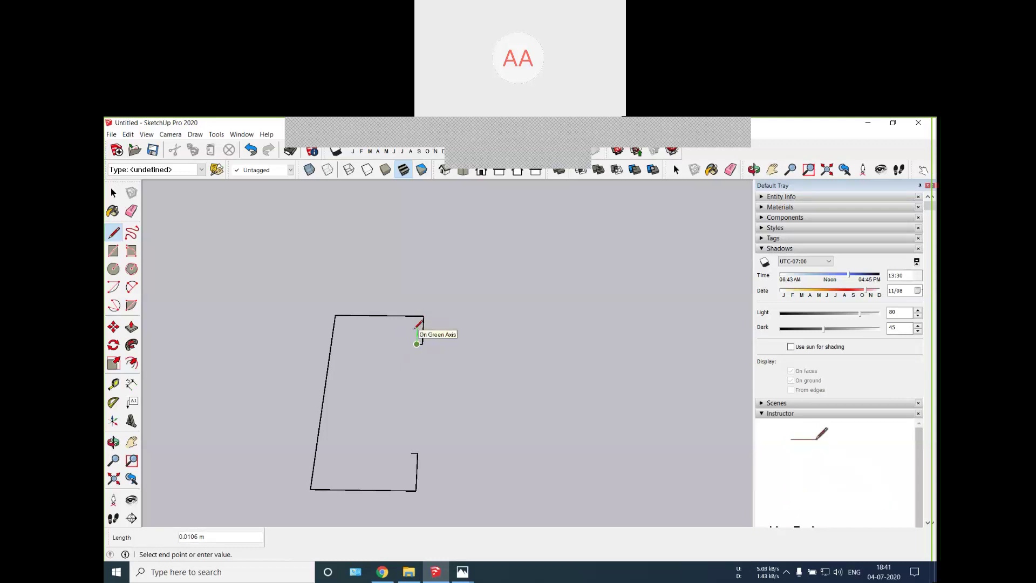
key("Escape")
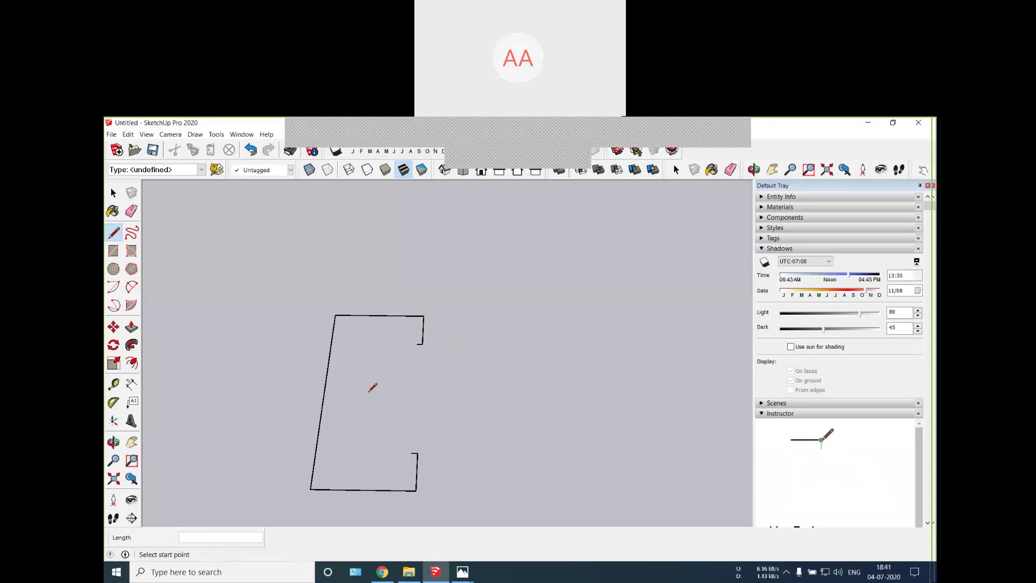
Step: Draw two crossing diagonals between the opposite outer corners of the C-profile to create triangular faces
left_click(416, 490)
left_click(335, 315)
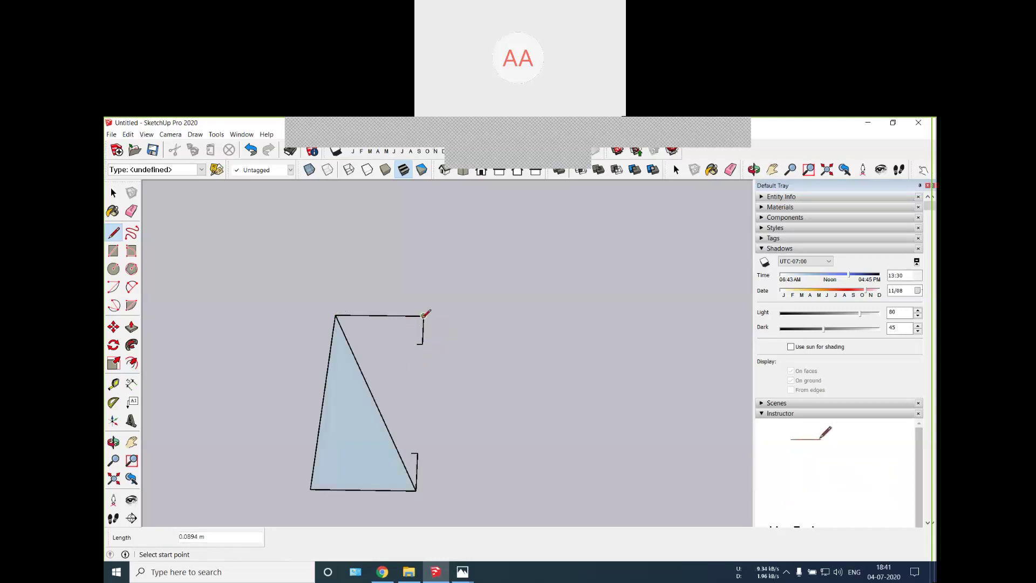
left_click(424, 316)
left_click(310, 489)
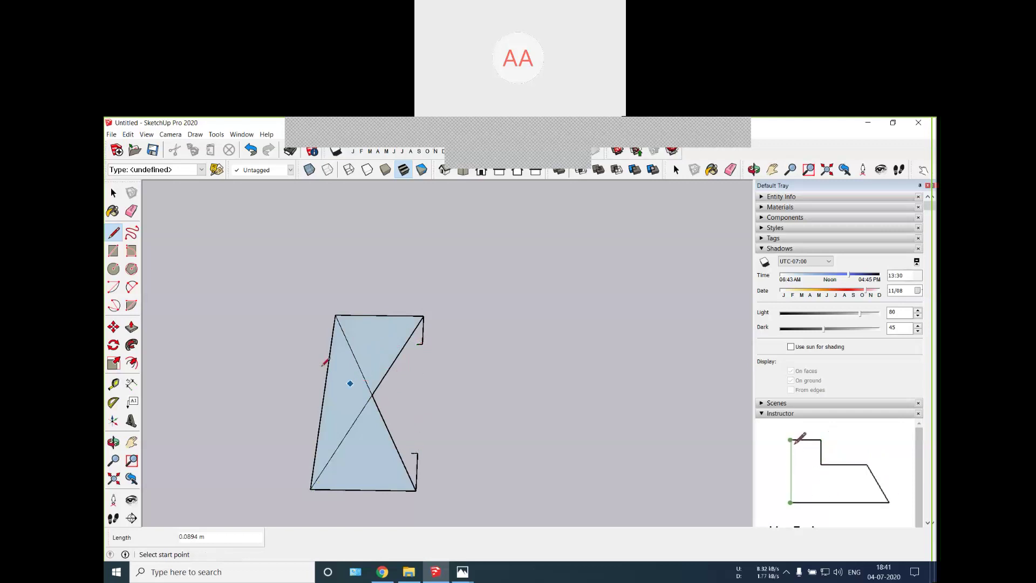
Step: Offset the triangular faces along the 80 mm side and the upper flange inward by 2.5 mm each
left_click(131, 362)
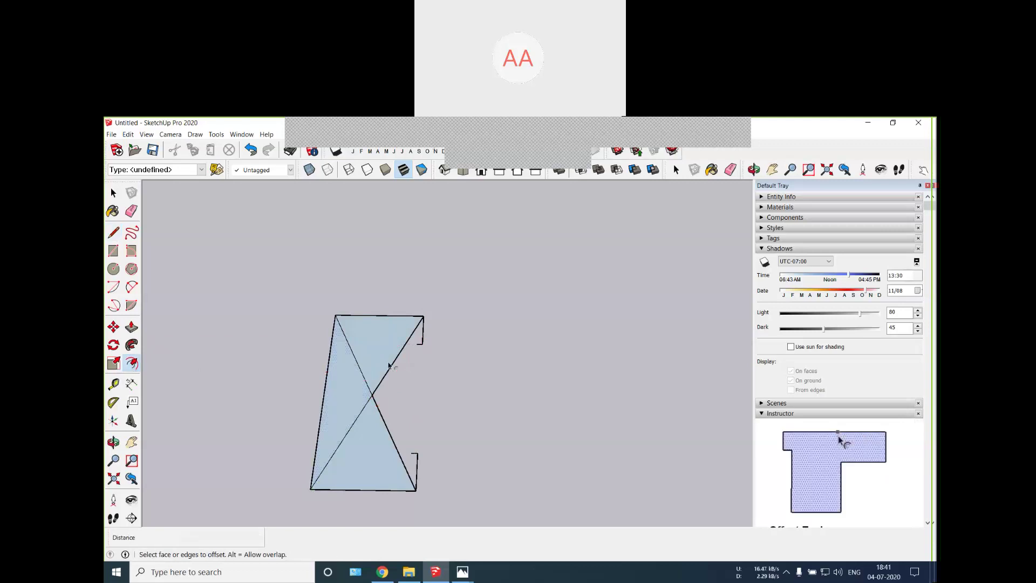
left_click(329, 365)
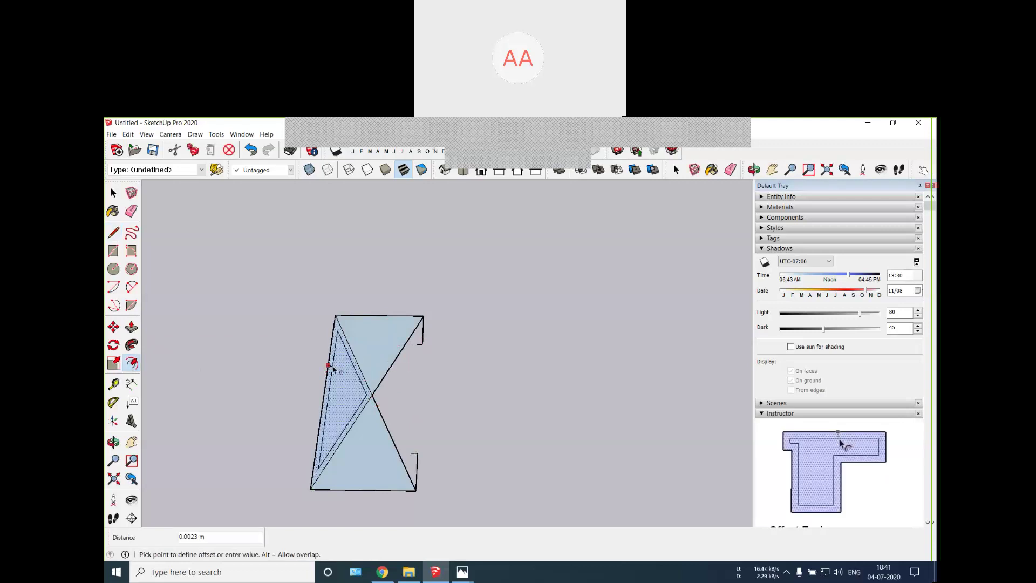
type("2.5mm")
key("Return")
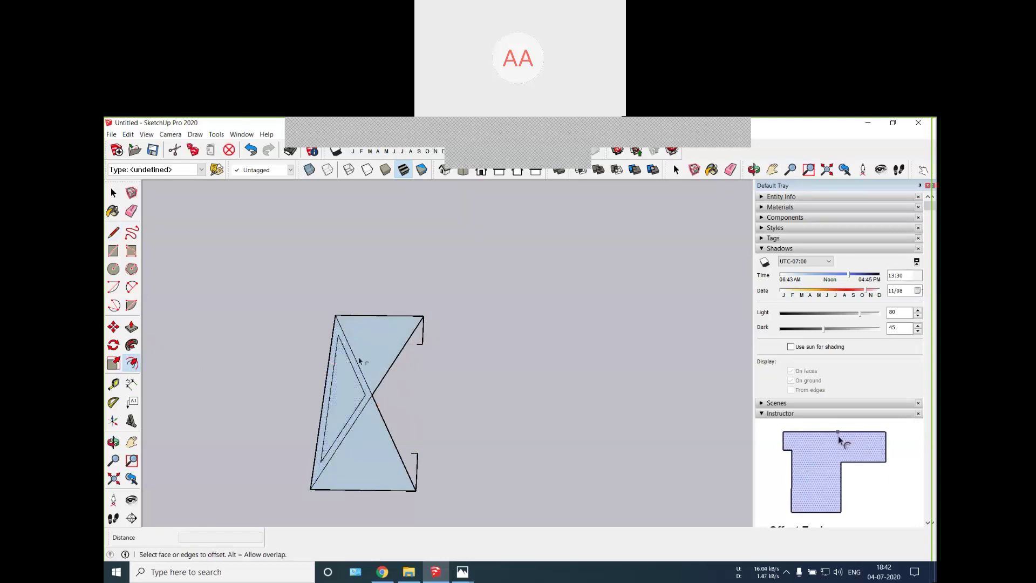
double_click(360, 323)
left_click(361, 324)
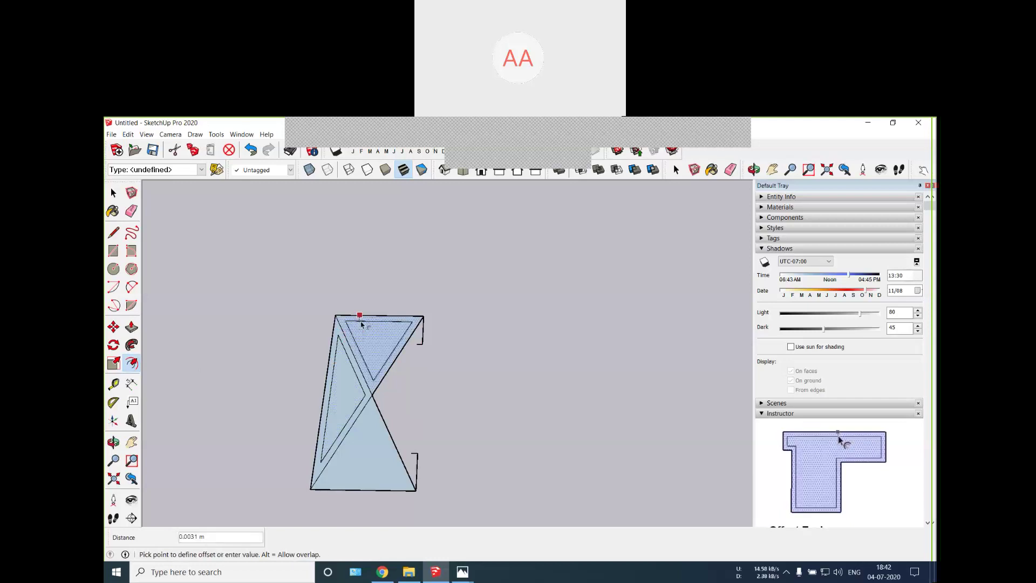
type("2.5mm")
key("Return")
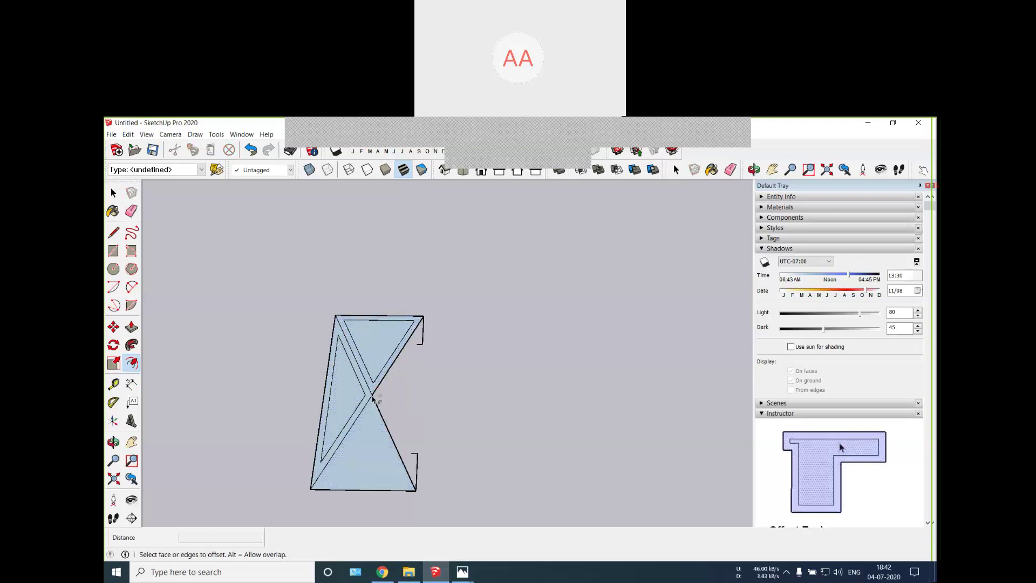
key("space")
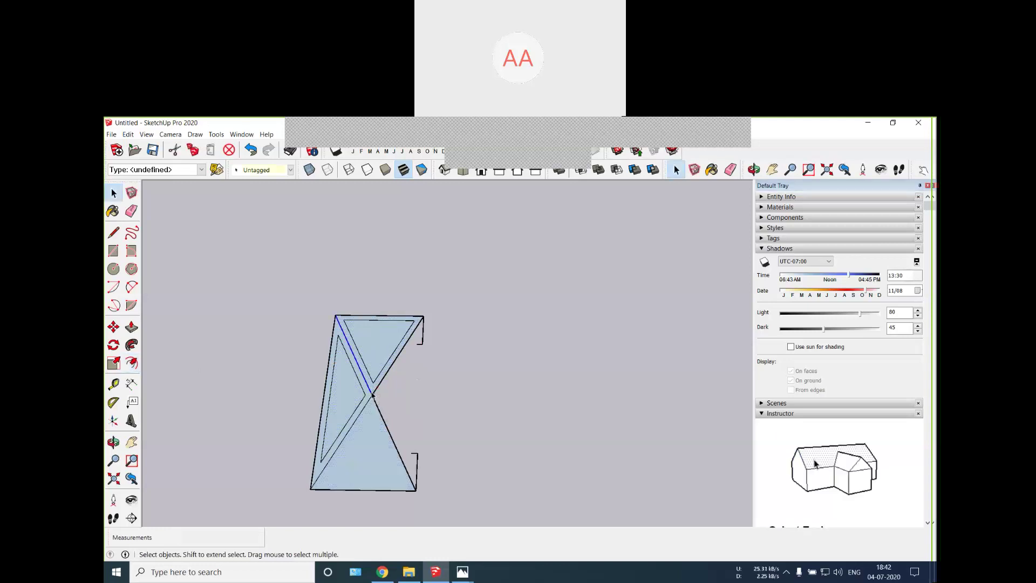
left_click(374, 398)
key("Delete")
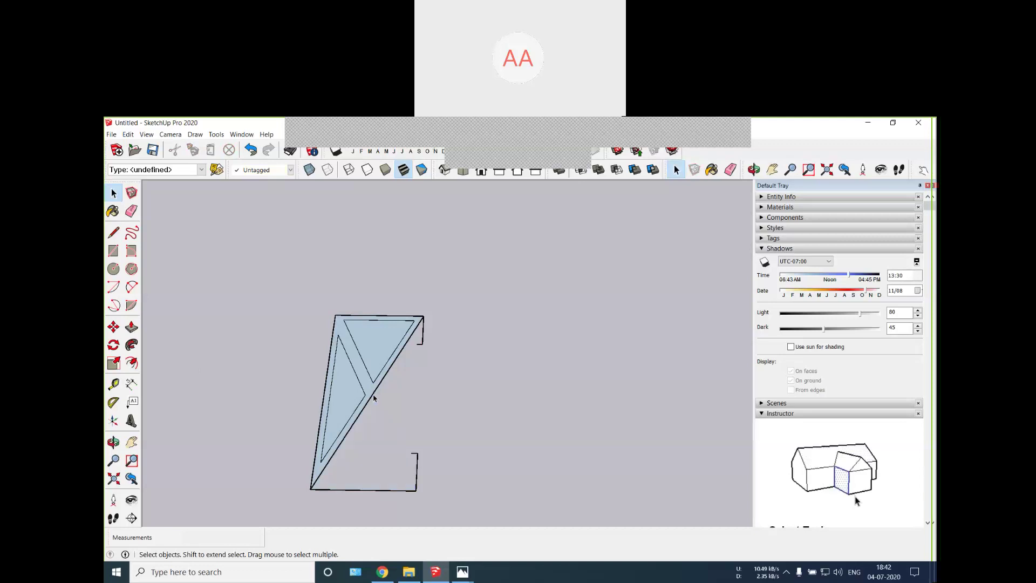
left_click(374, 398)
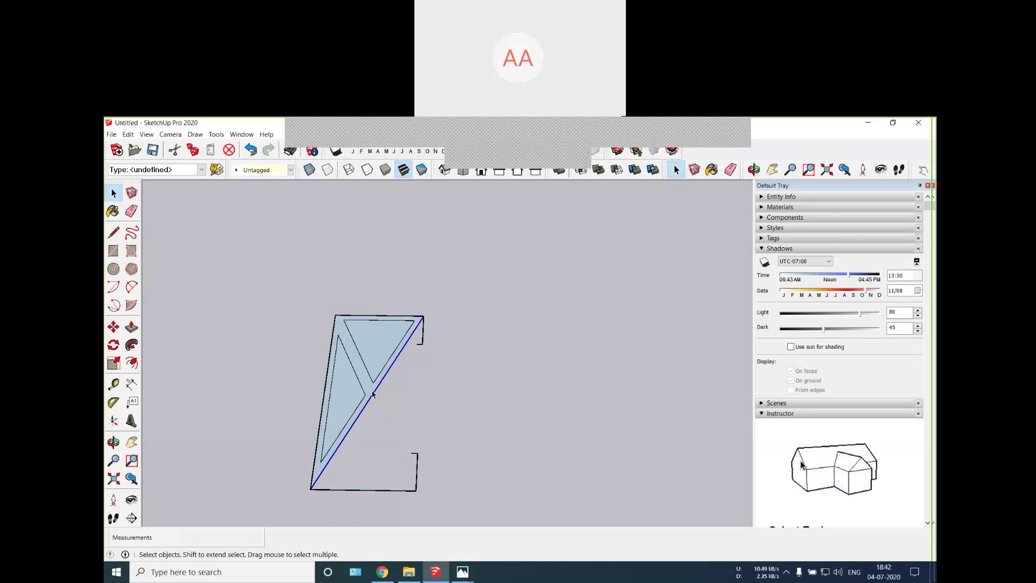
key("ctrl+z")
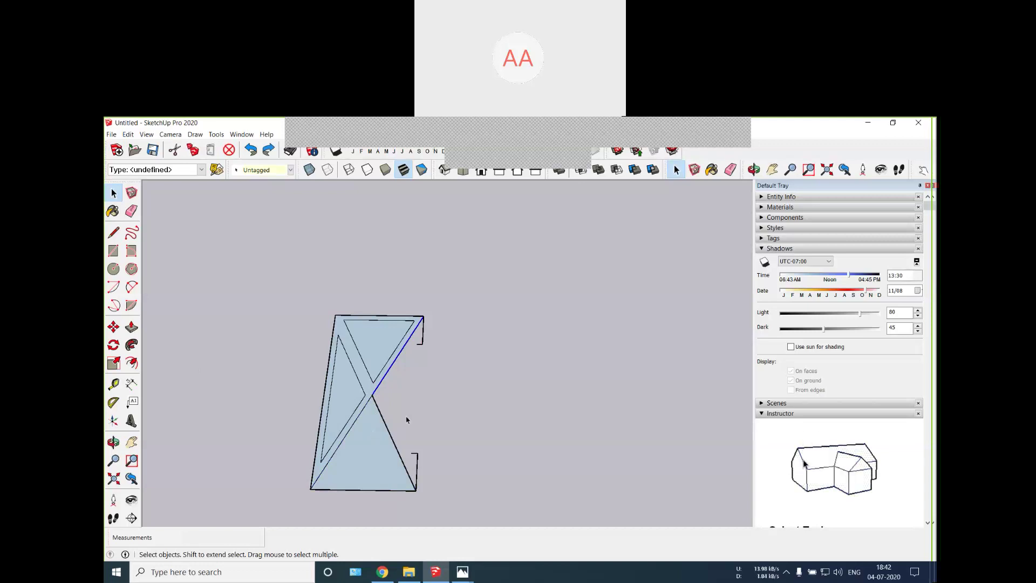
Step: Offset the triangular face along the lower flange inward by 2.5 mm
left_click(131, 363)
left_click(368, 492)
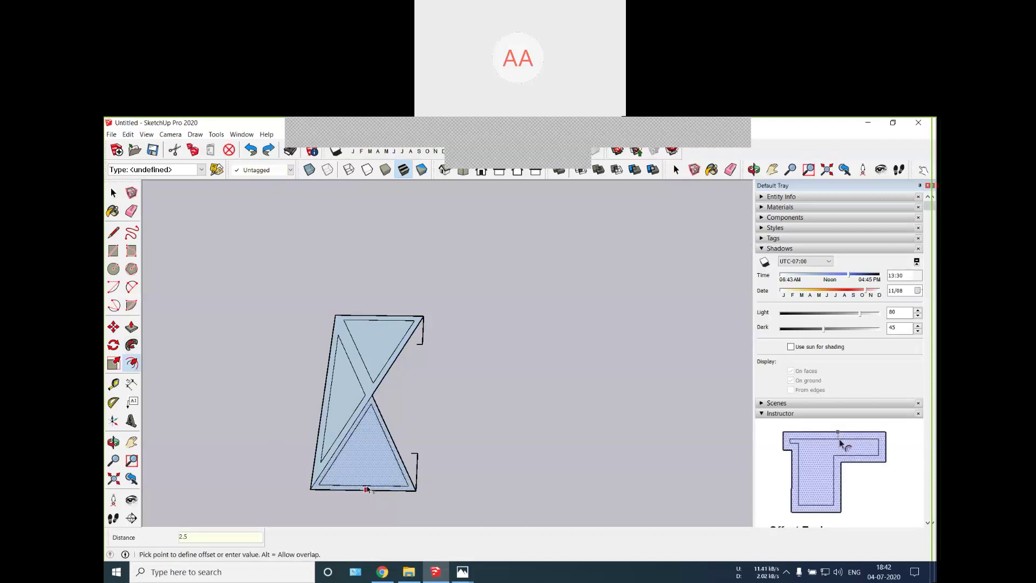
key("Return")
left_click(402, 478)
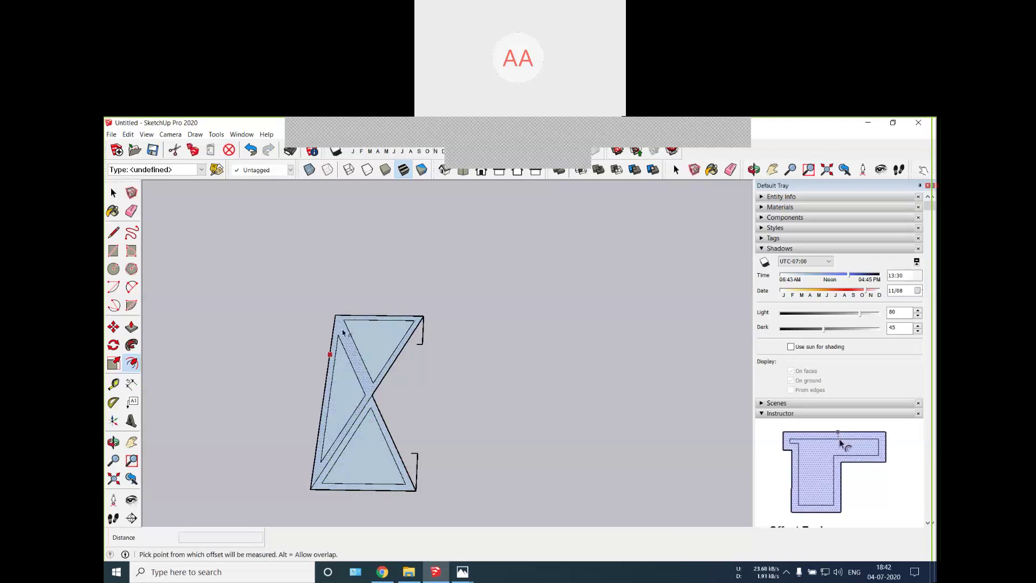
key("Escape")
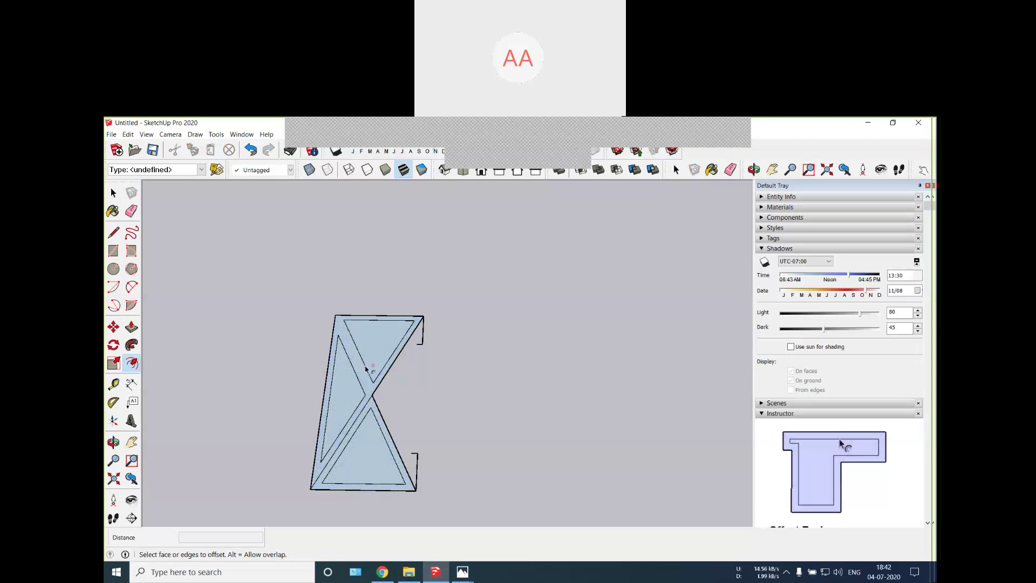
Step: Delete the crossing diagonals and the slanted offset edges, keeping only the outer profile and the inner lines parallel to the web and flanges
key("space")
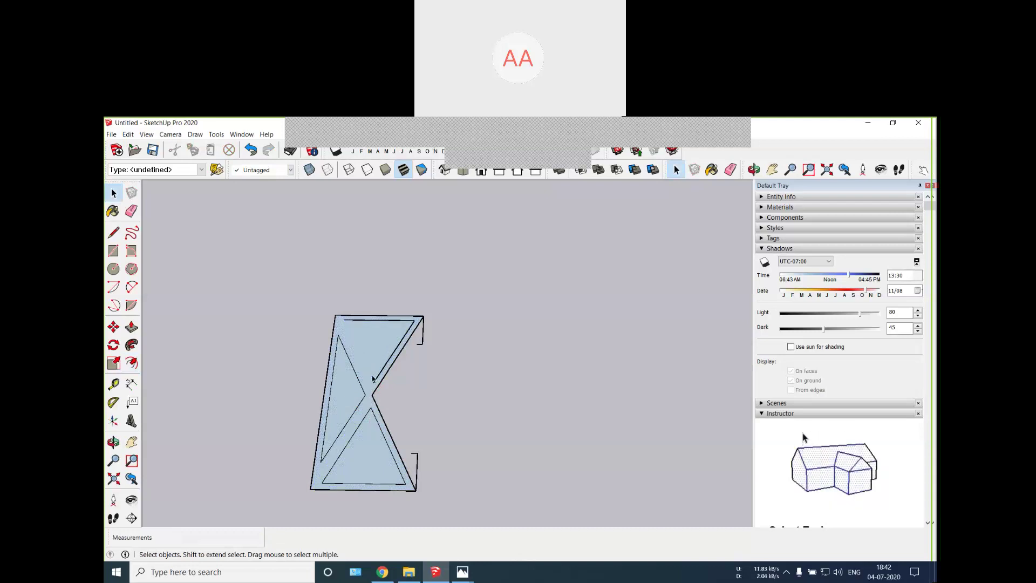
left_click(382, 373)
key("Delete")
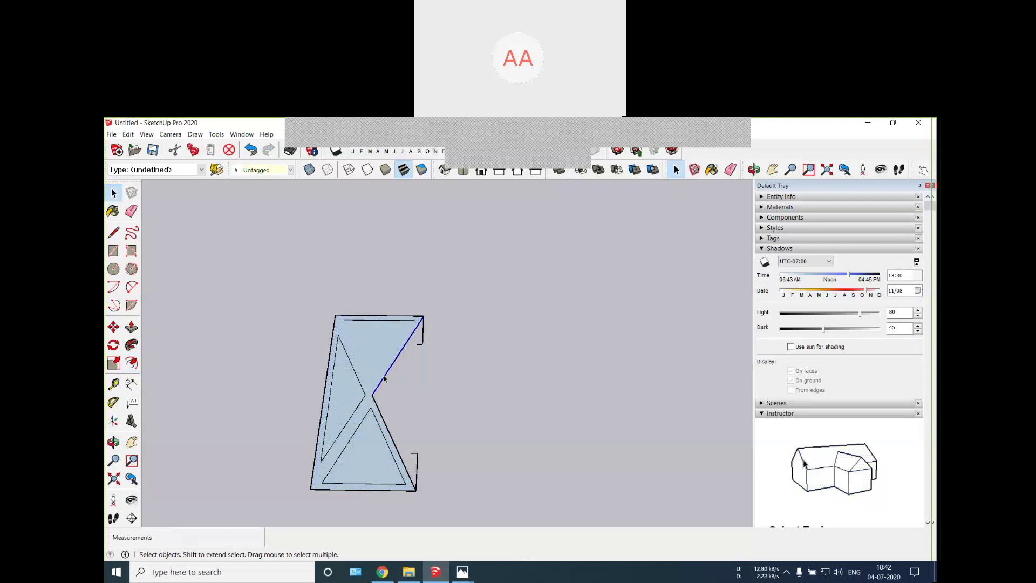
left_click(384, 421)
key("Delete")
left_click(381, 433)
key("Delete")
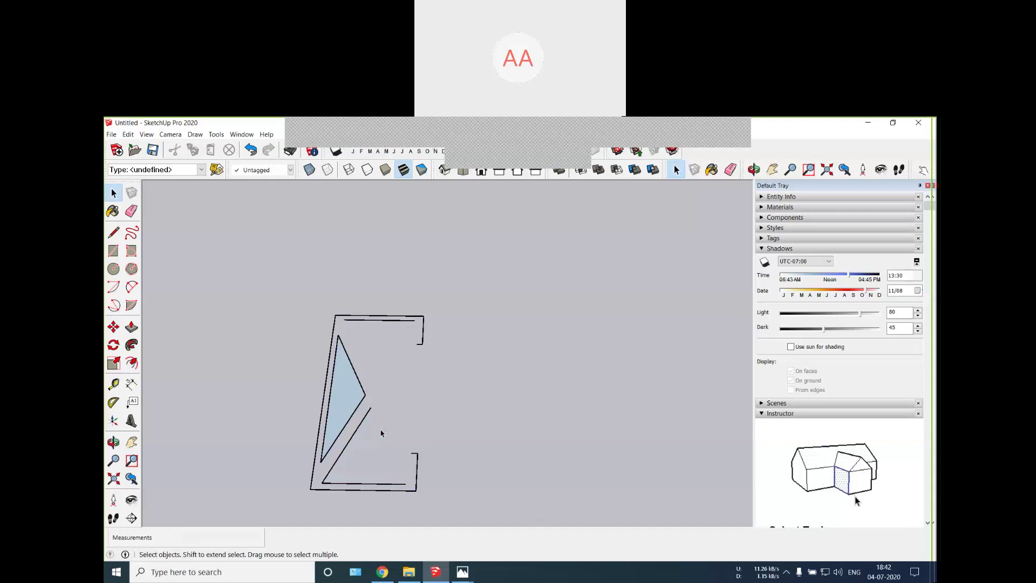
key("Delete")
left_click(352, 415)
key("Delete")
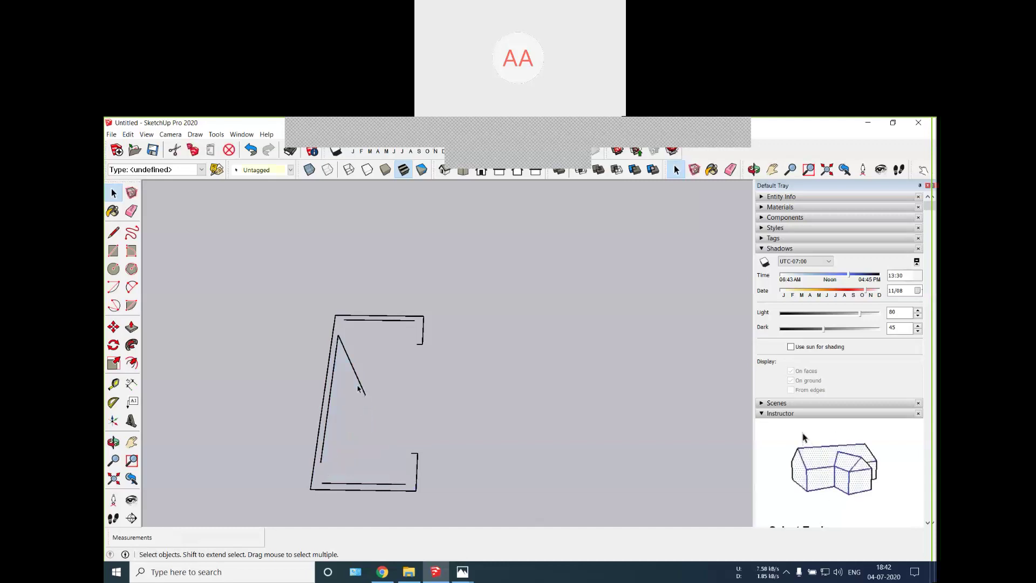
left_click(360, 383)
key("Delete")
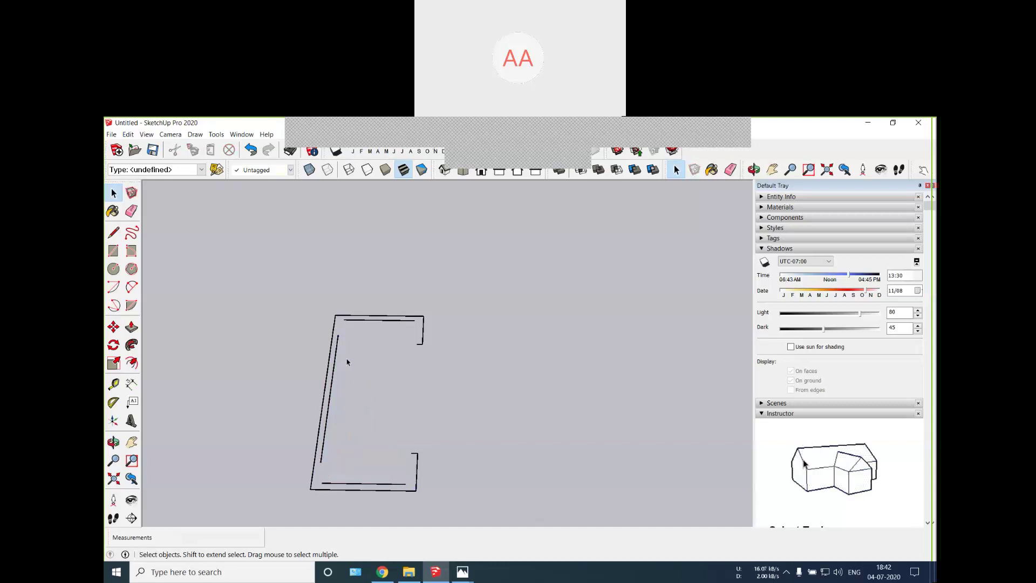
Step: Extend the web's inner line along the green axis and join it to the upper flange's inner line at the corner
key("l")
left_click(339, 334)
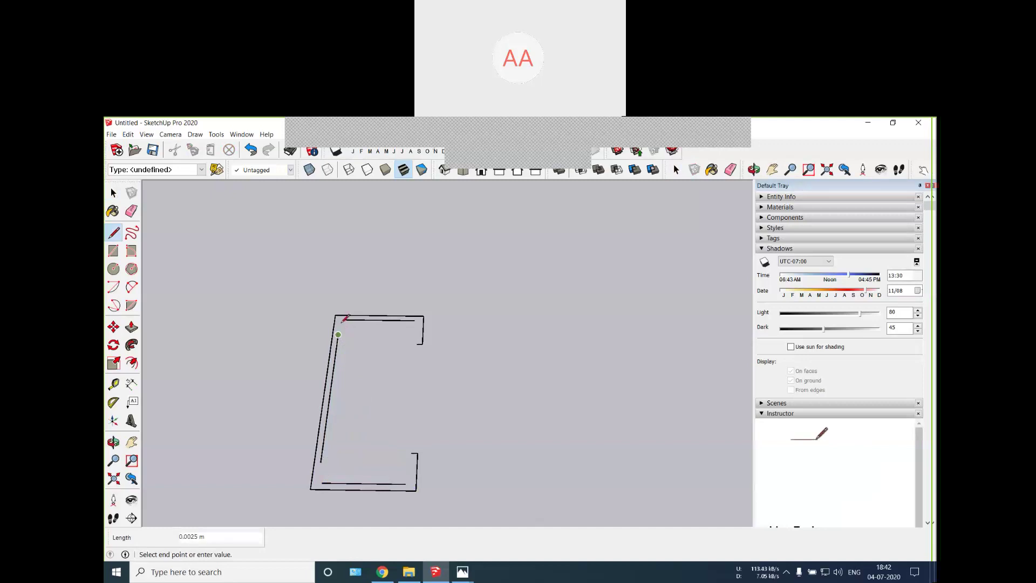
left_click(341, 321)
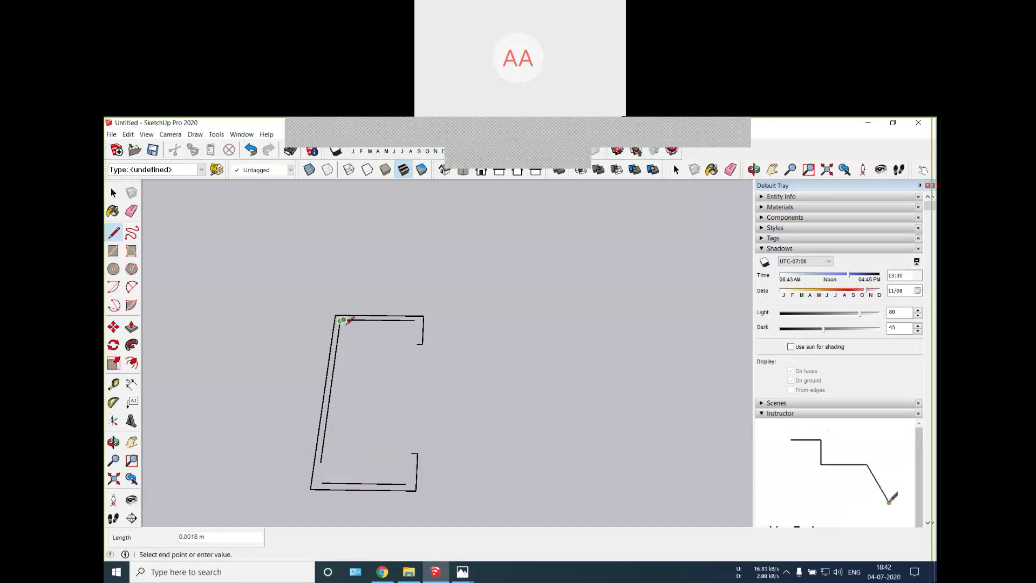
scroll(346, 322, "up", 6)
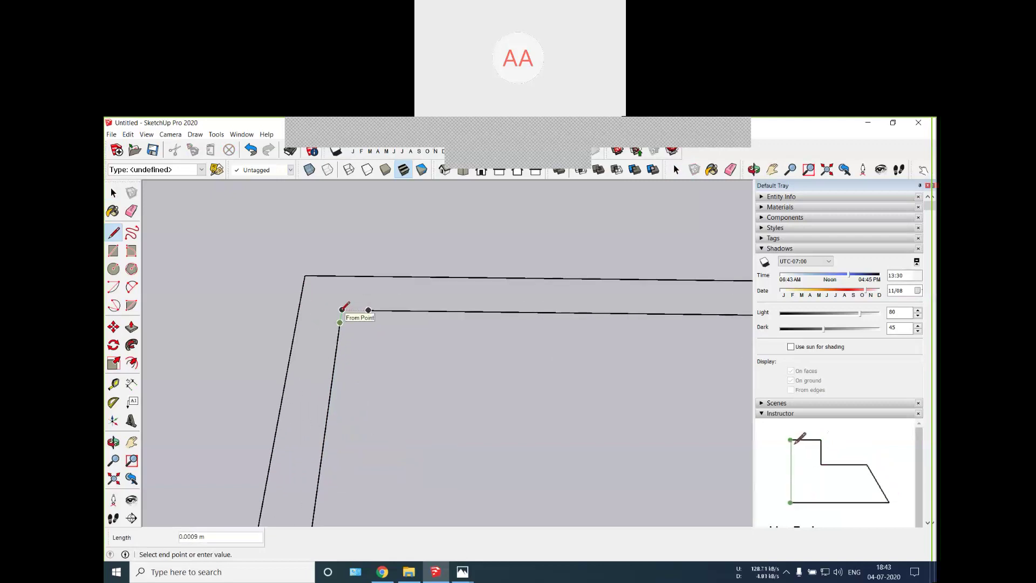
left_click(342, 310)
scroll(371, 305, "down", 5)
key("Escape")
scroll(383, 345, "down", 3)
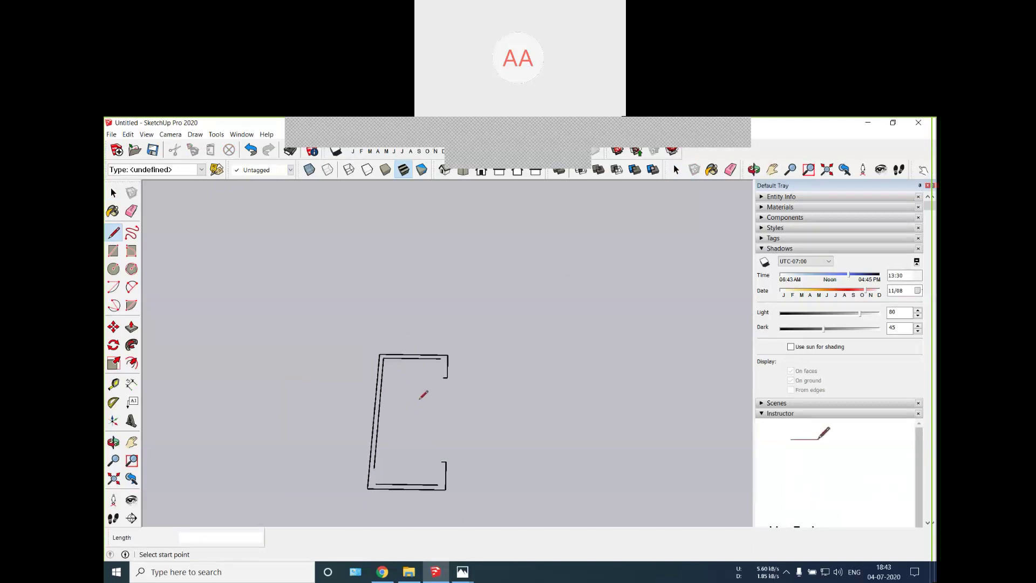
Step: Extend the other end of the web's inner line to meet the lower flange's inner line and close that corner
left_click(374, 469)
scroll(376, 480, "up", 5)
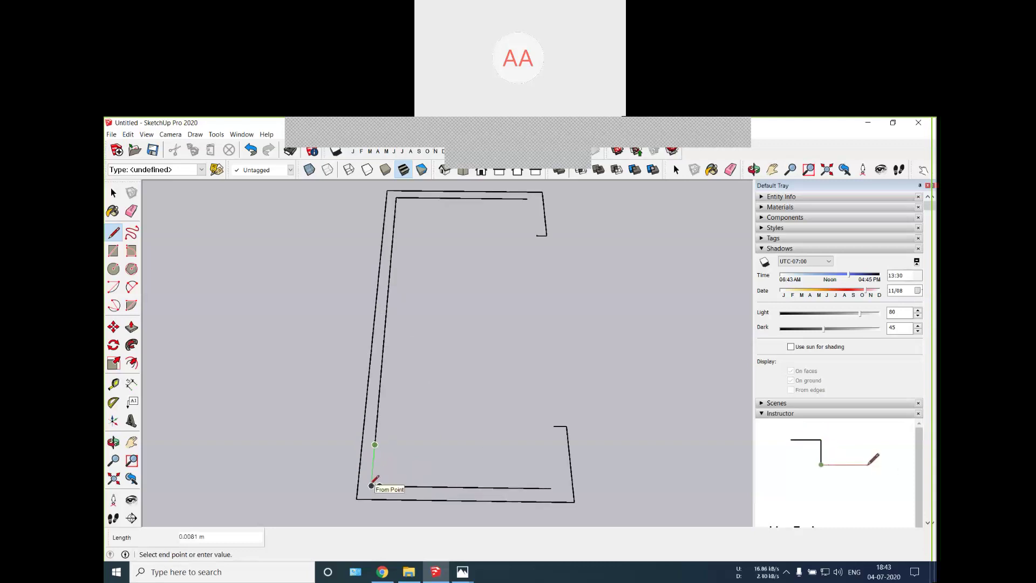
left_click(371, 486)
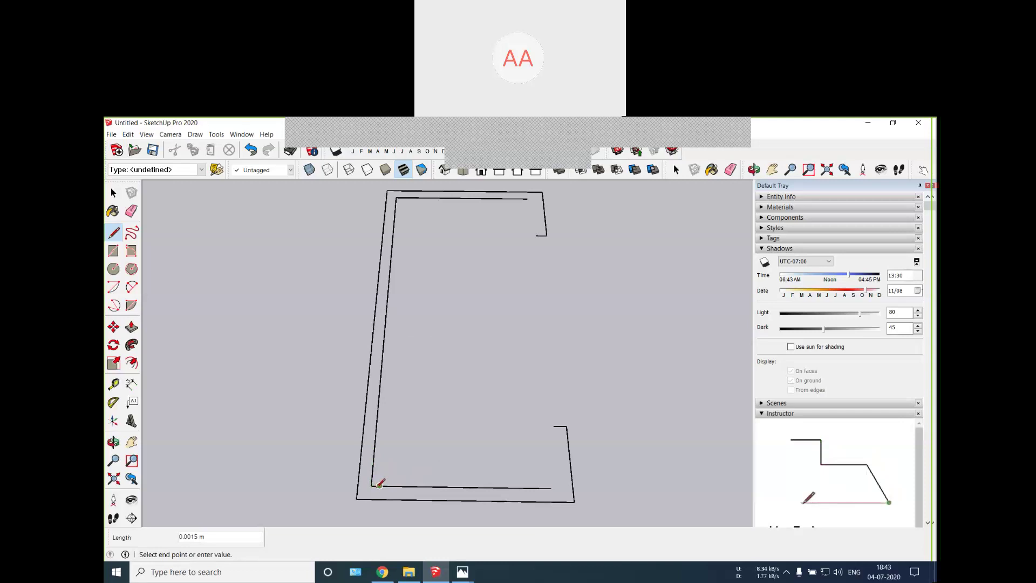
scroll(479, 423, "down", 4)
key("Escape")
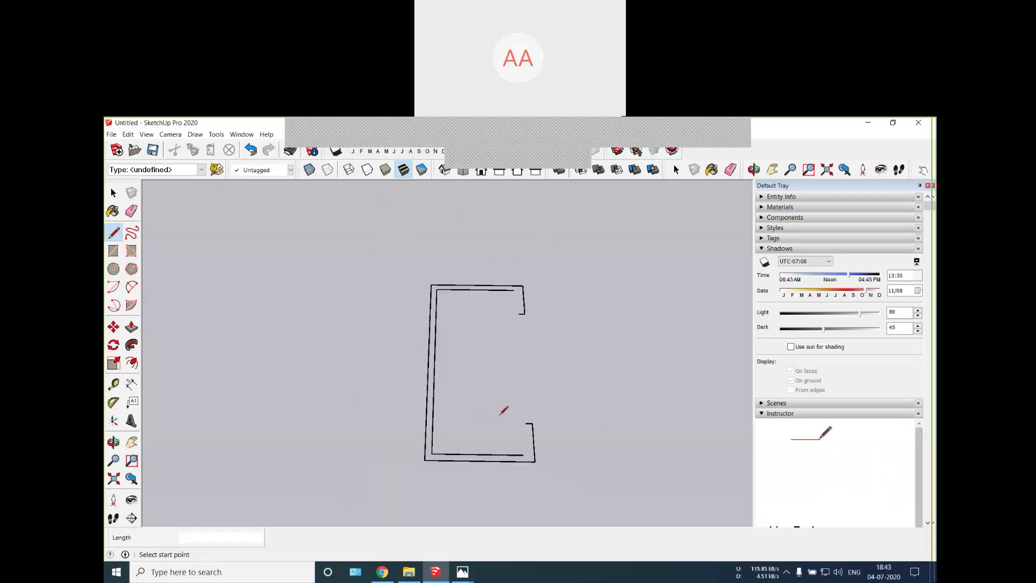
Step: Draw the lower lip's inner edge from its thickness line along the green axis and join it to the lower flange's inner line
left_click(525, 423)
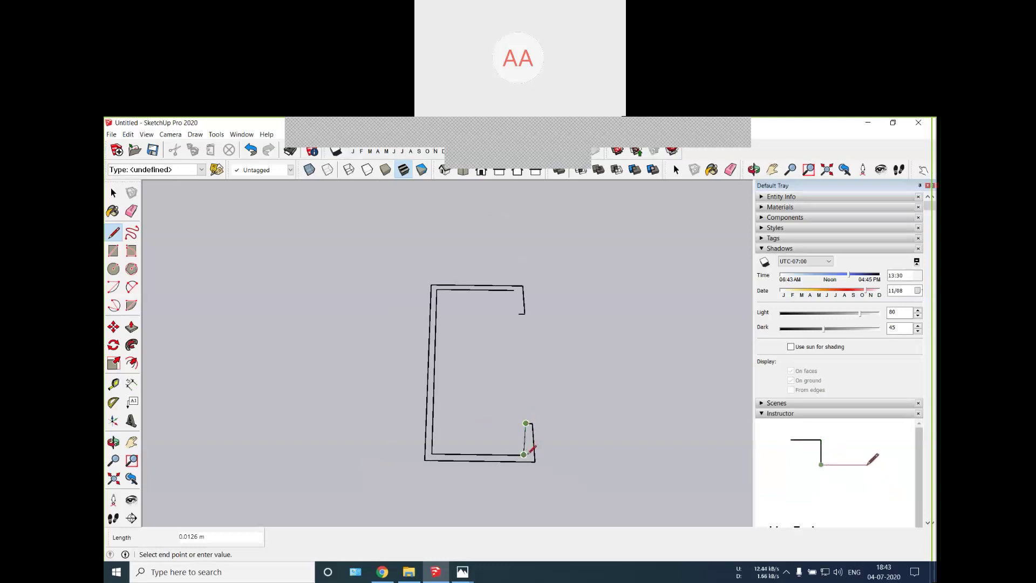
scroll(529, 453, "up", 4)
left_click(529, 455)
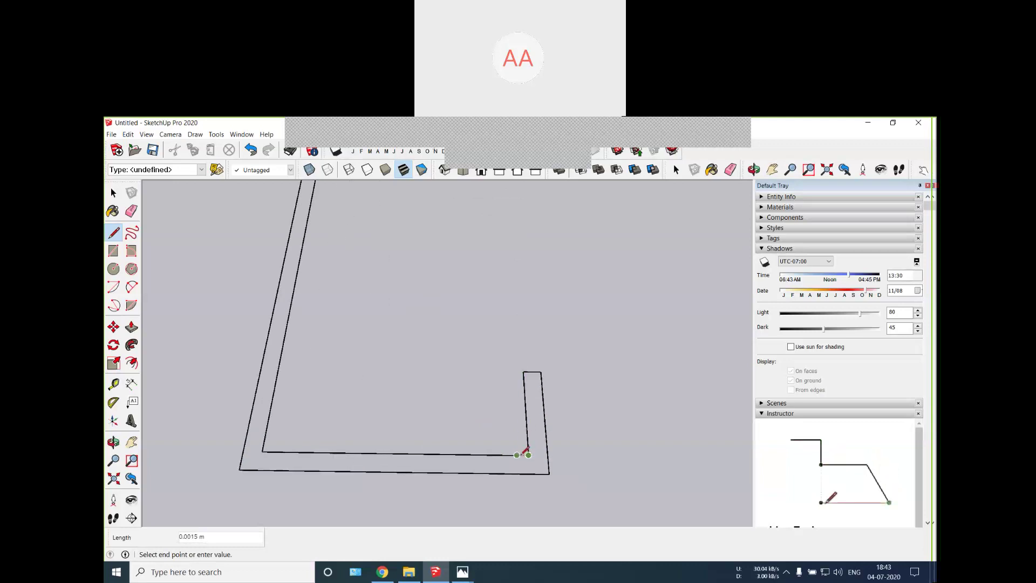
scroll(515, 397, "down", 2)
scroll(514, 390, "down", 3)
Step: Draw the upper lip's inner edge and join it to the upper flange's inner line, closing the C-profile into a face
left_click(509, 259)
left_click(511, 276)
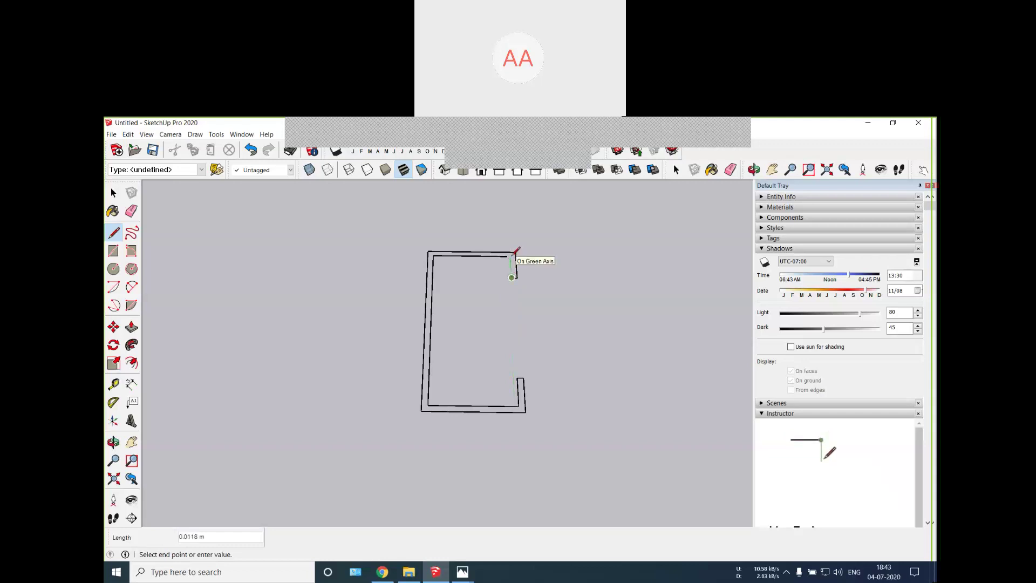
scroll(513, 256, "up", 3)
scroll(514, 256, "up", 5)
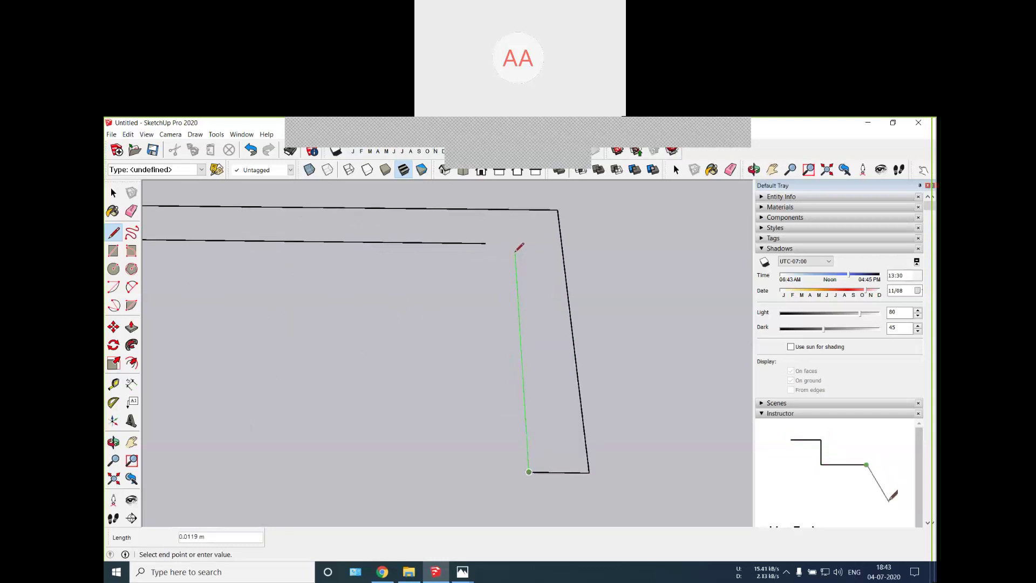
scroll(516, 250, "up", 2)
scroll(515, 247, "up", 1)
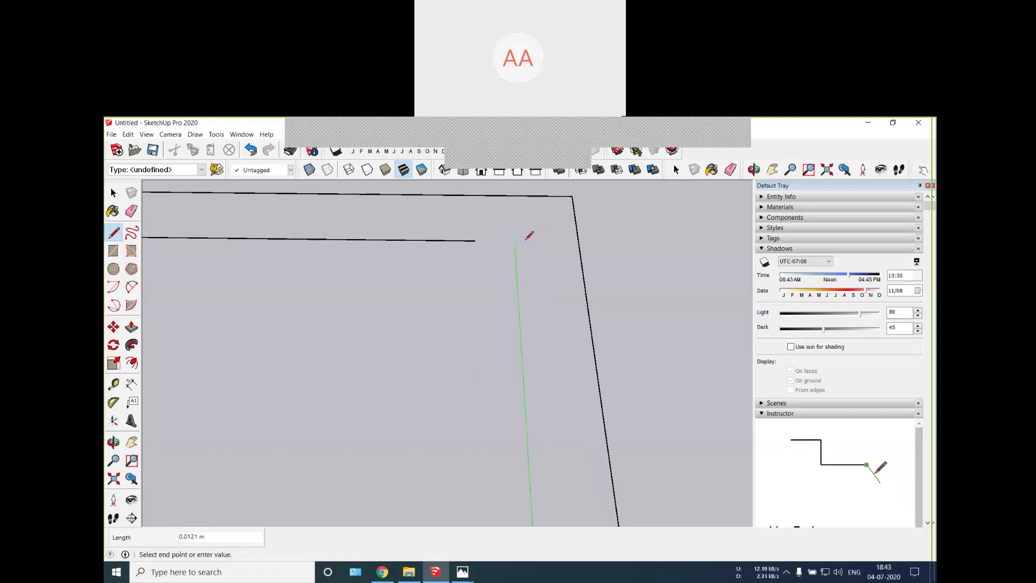
left_click(475, 241)
scroll(539, 268, "down", 3)
scroll(511, 342, "down", 2)
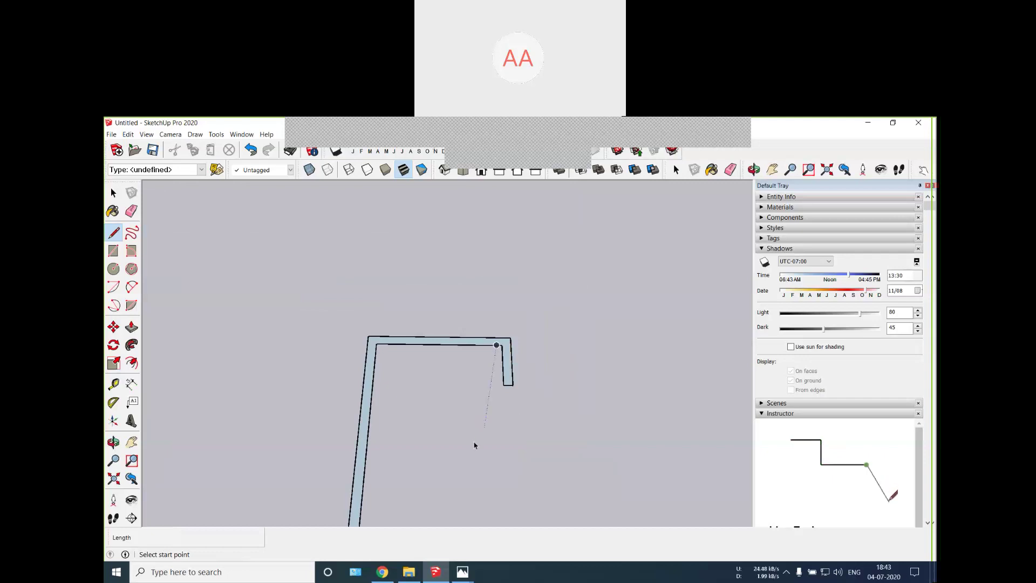
Step: Extrude the C-profile face upward by 1.969 m with Push/Pull to form the post
key("space")
scroll(486, 438, "down", 3)
scroll(488, 464, "up", 2)
scroll(481, 462, "down", 4)
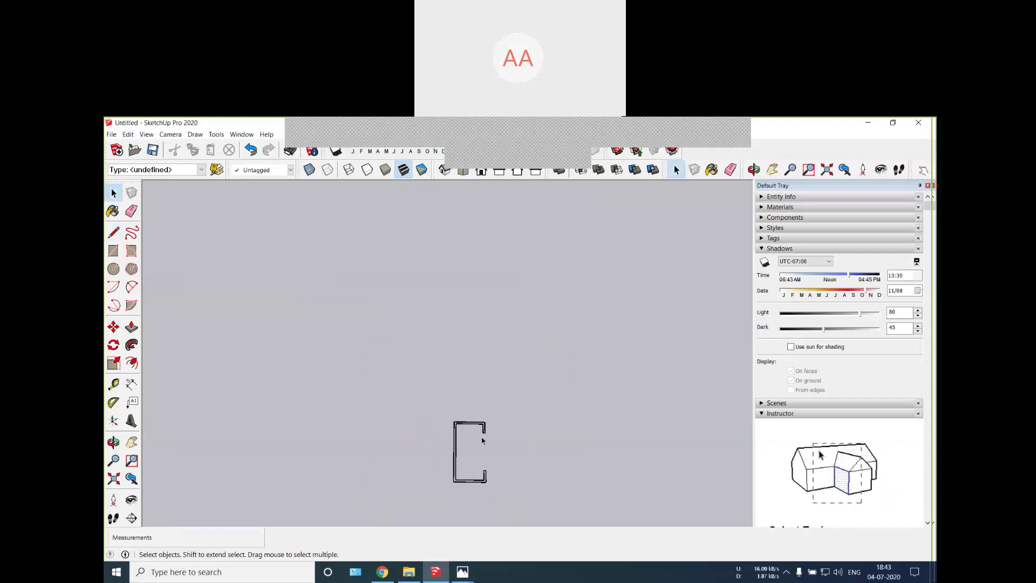
scroll(480, 440, "up", 3)
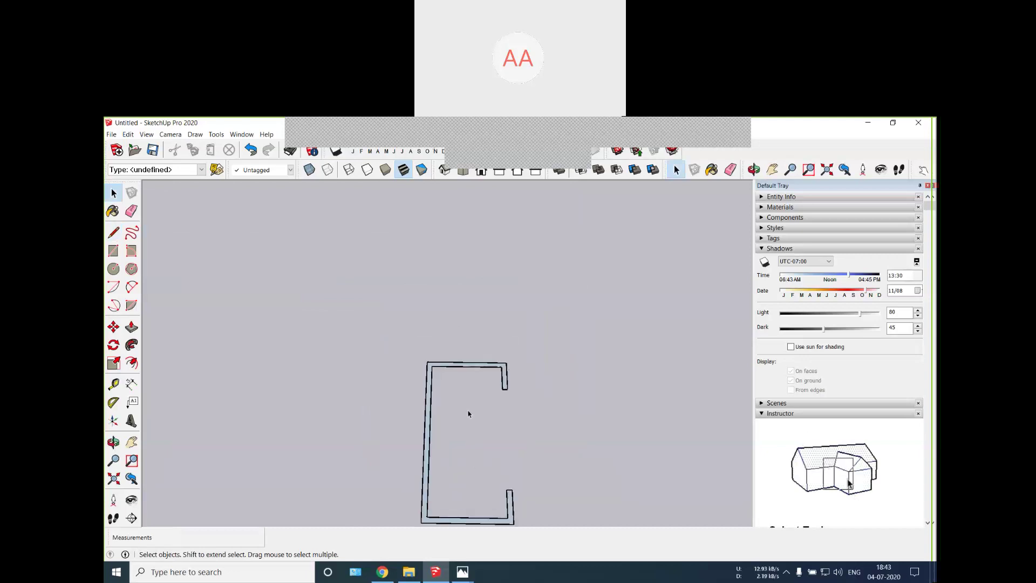
key("p")
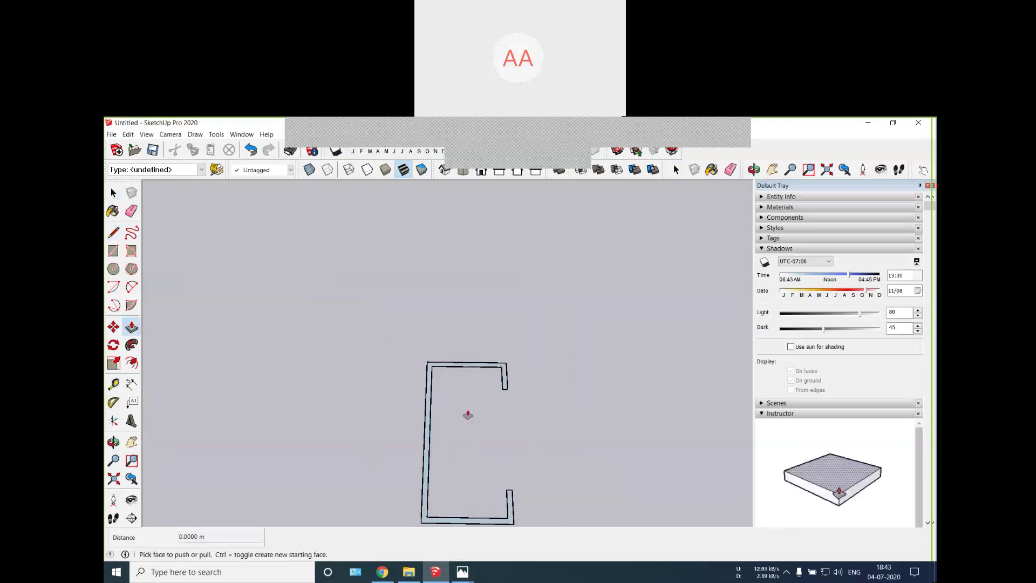
left_click(506, 373)
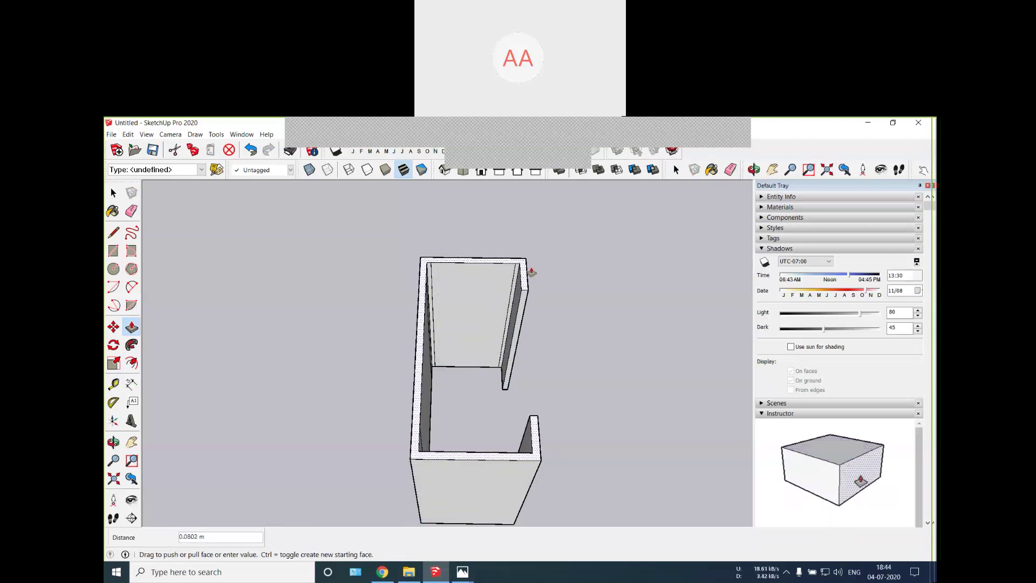
type("1.")
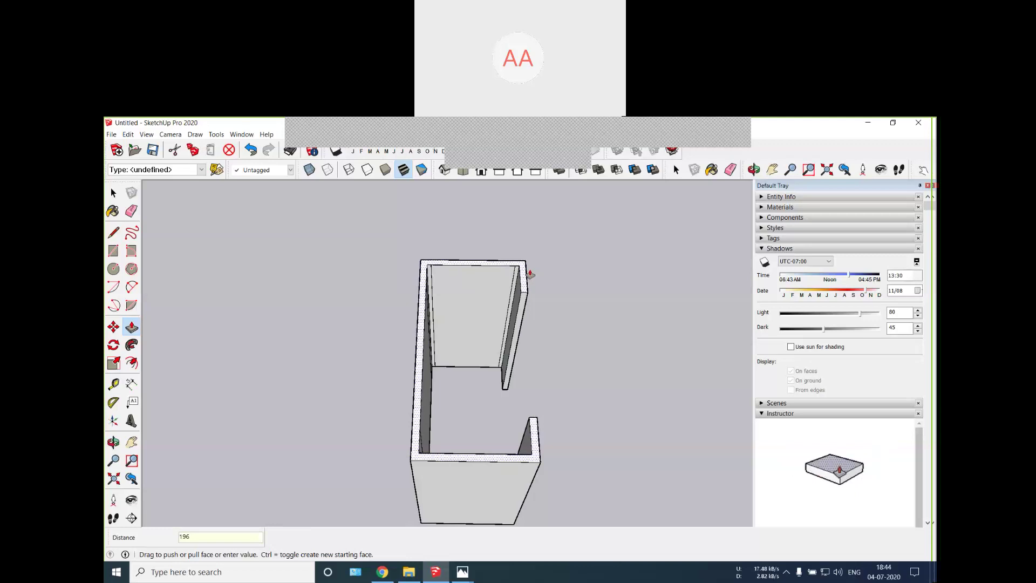
type("96")
key("Return")
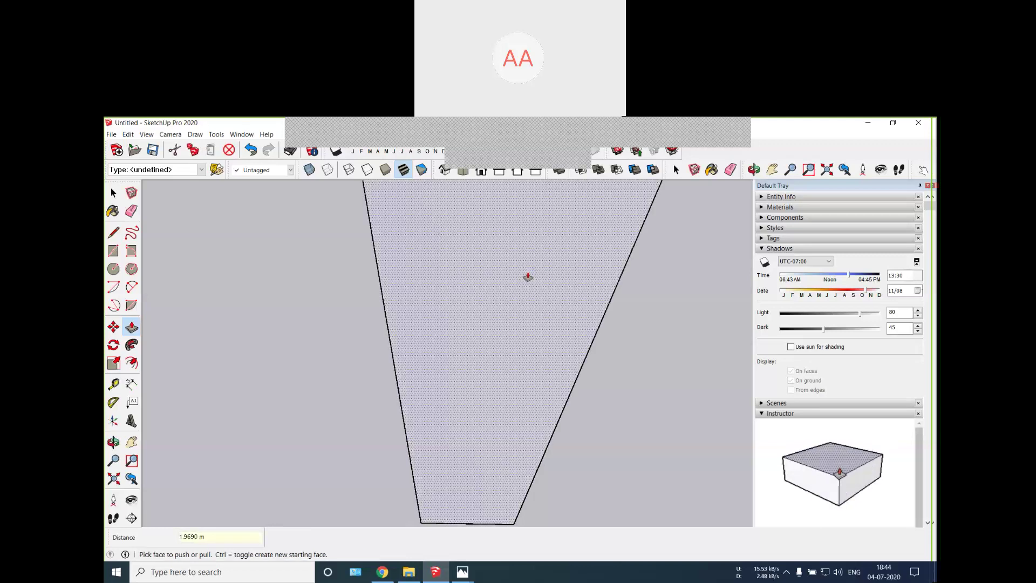
Step: Examine the extruded C-section post from several angles and compare its size with the neighbouring houses
scroll(528, 277, "down", 3)
middle_click_drag(571, 266, 682, 244)
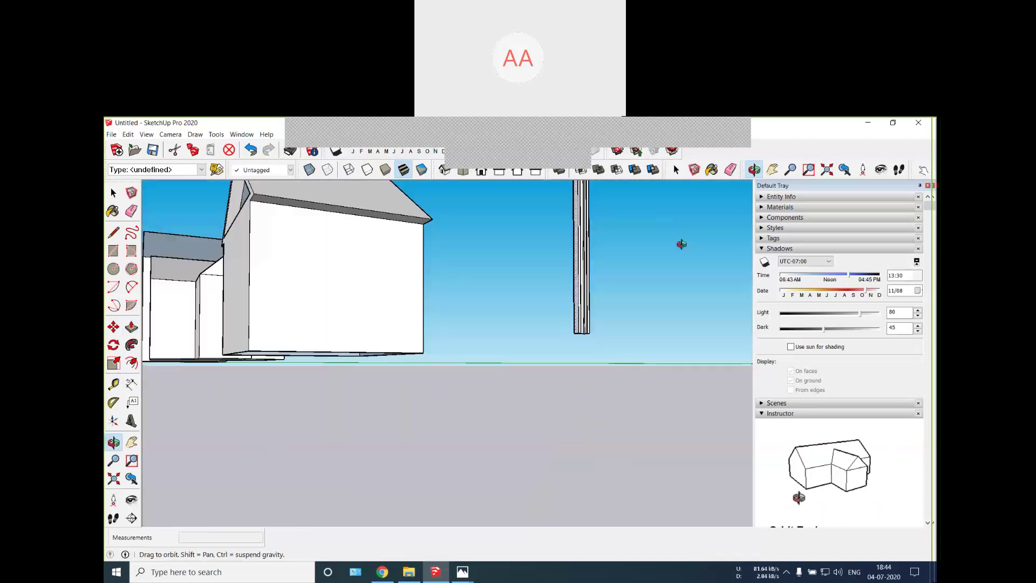
middle_click_drag(646, 286, 681, 336)
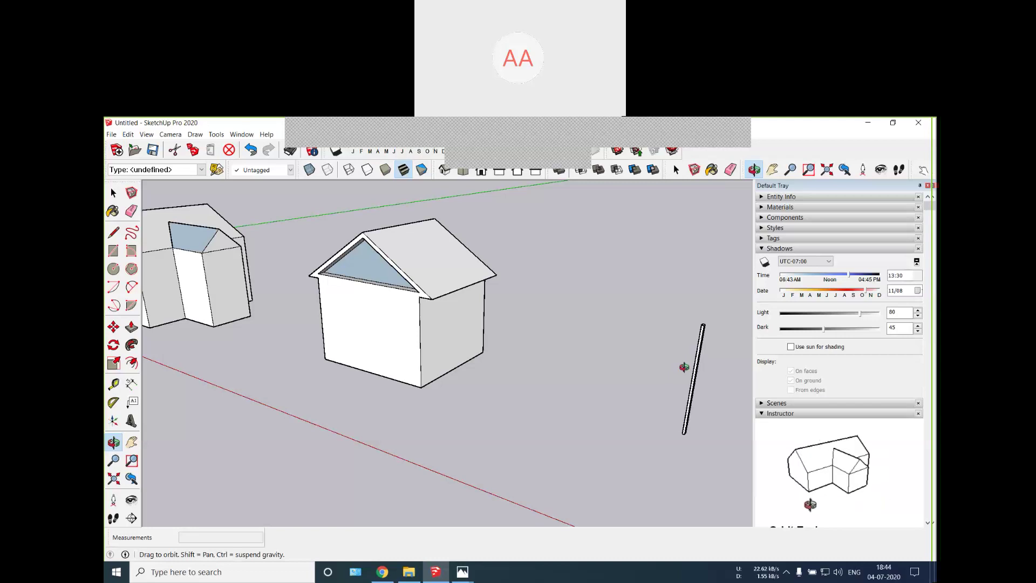
left_click_drag(689, 369, 591, 445)
scroll(642, 432, "up", 3)
left_click(598, 316)
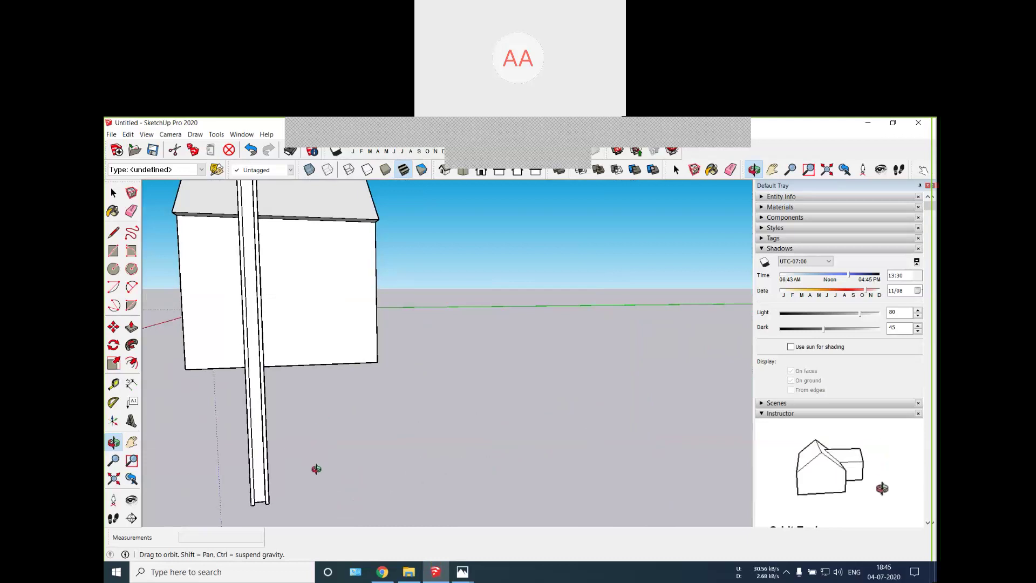
left_click_drag(247, 390, 156, 435)
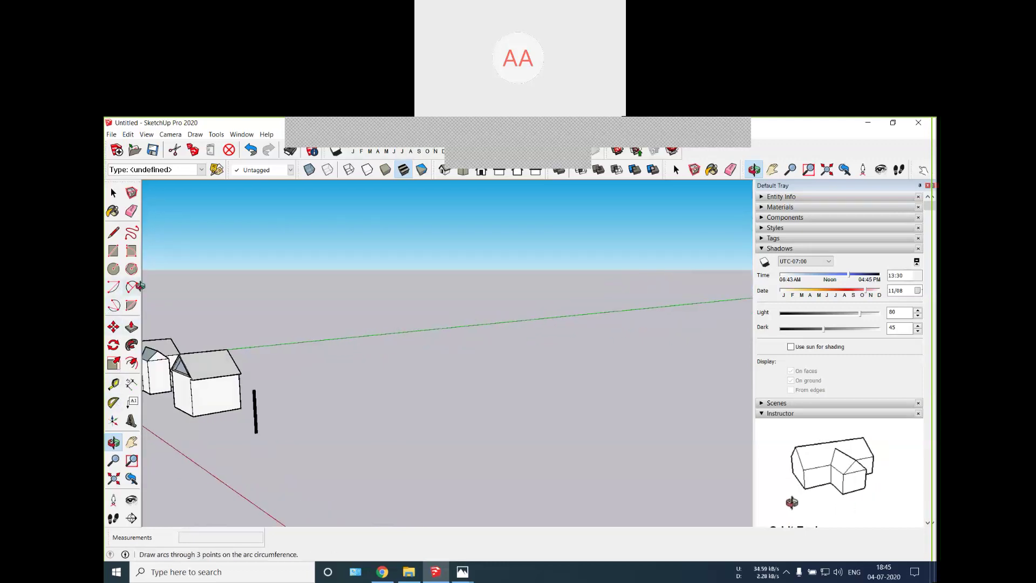
Step: Review the three gabled houses and the C-section post together from above and from near ground level
left_click_drag(193, 339, 170, 359)
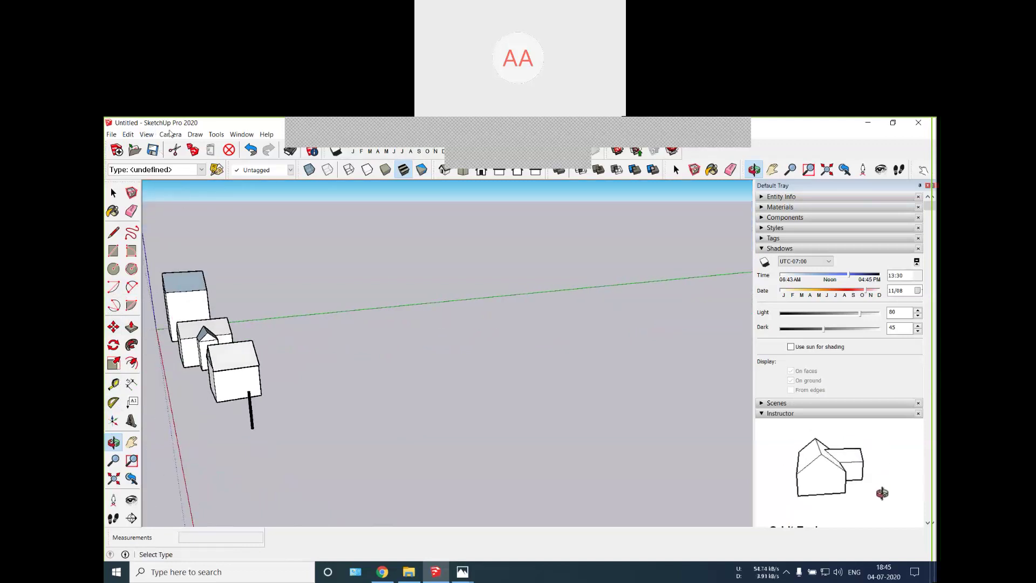
left_click(268, 137)
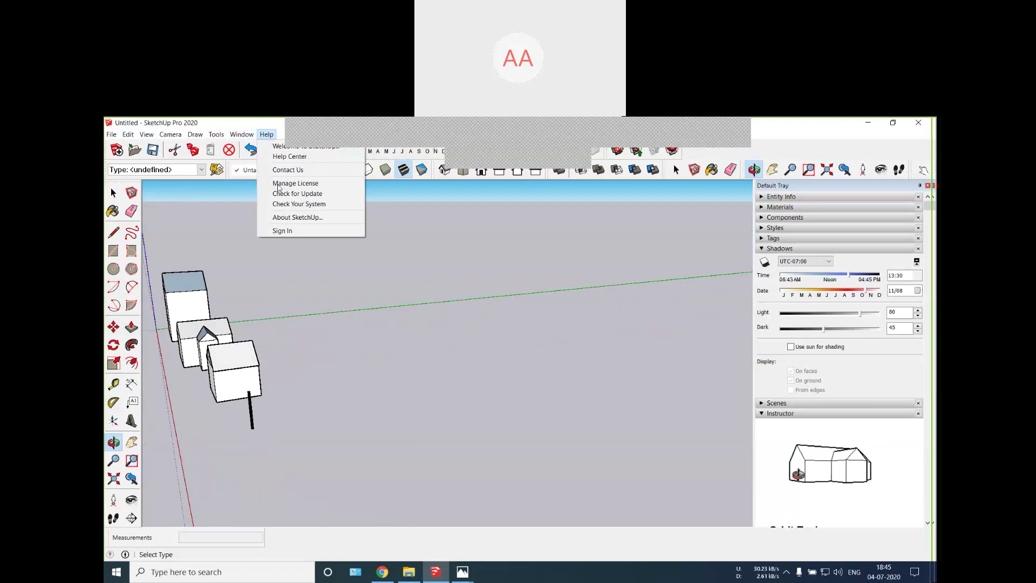
left_click_drag(259, 324, 213, 341)
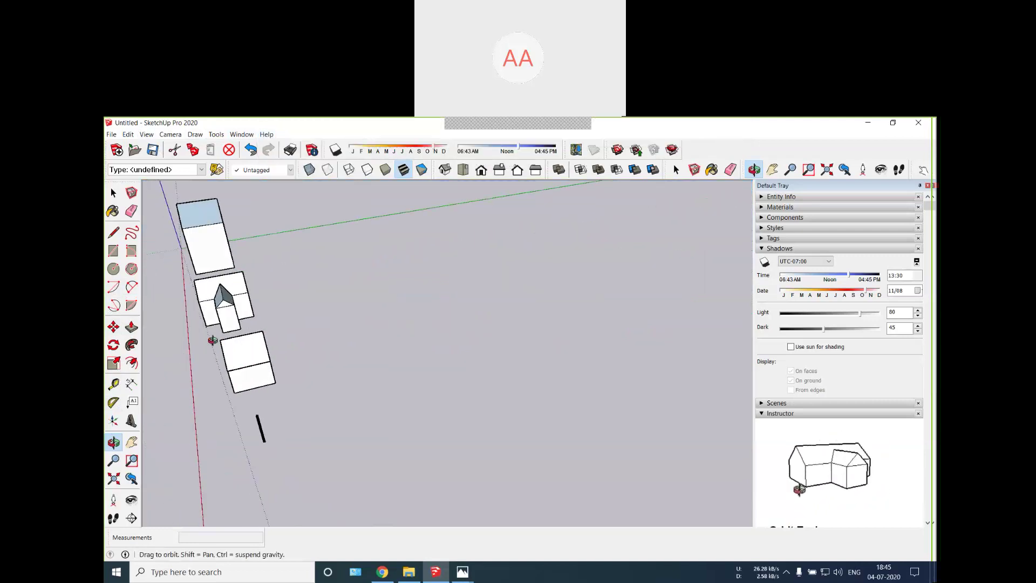
left_click_drag(189, 305, 266, 394)
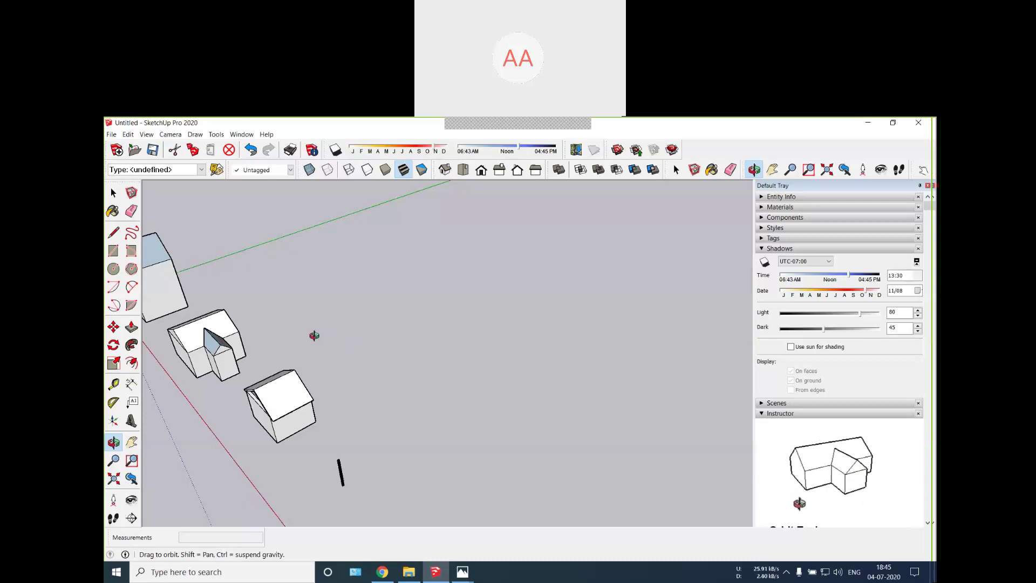
left_click_drag(340, 462, 331, 453)
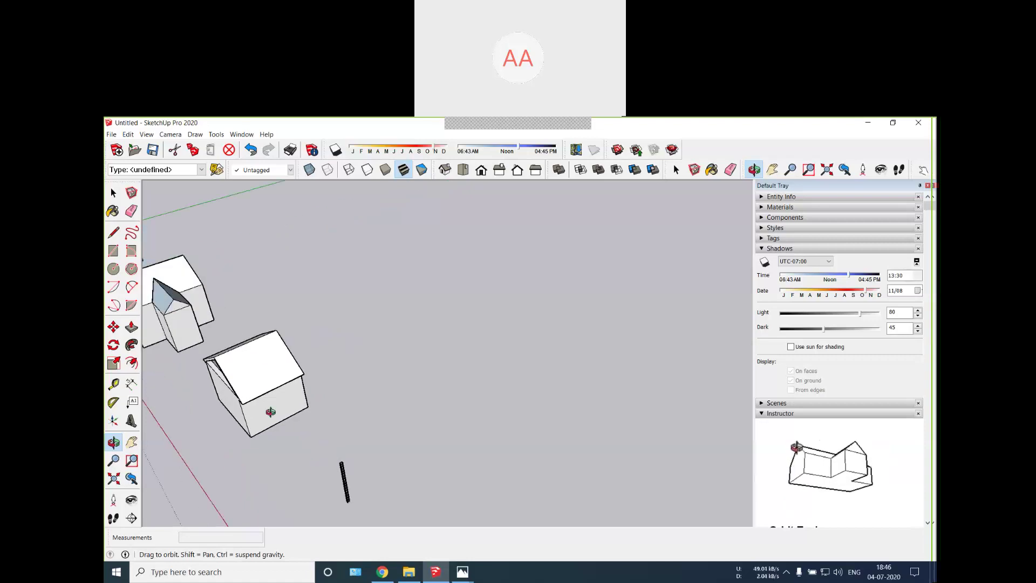
mouse_move(287, 421)
left_mouse_down()
mouse_move(394, 400)
mouse_move(286, 406)
left_mouse_up()
scroll(283, 407, "down", 7)
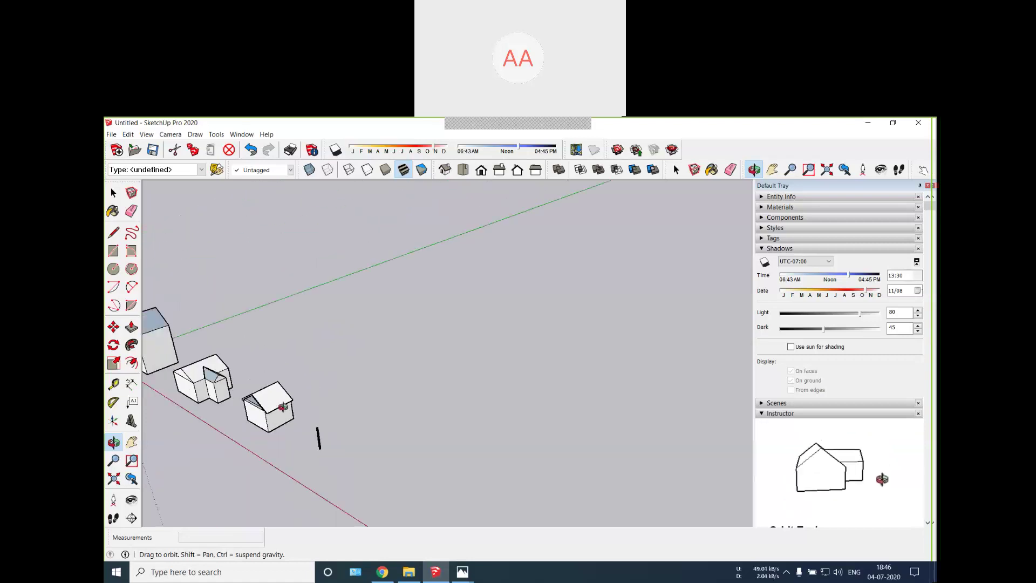
left_click_drag(205, 395, 371, 357)
scroll(185, 402, "up", 5)
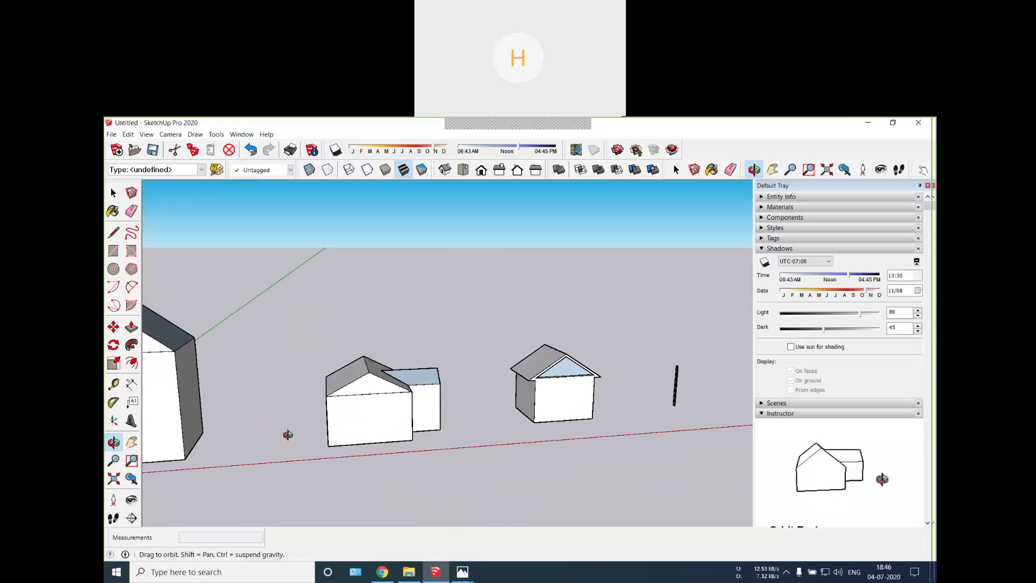
scroll(261, 428, "down", 6)
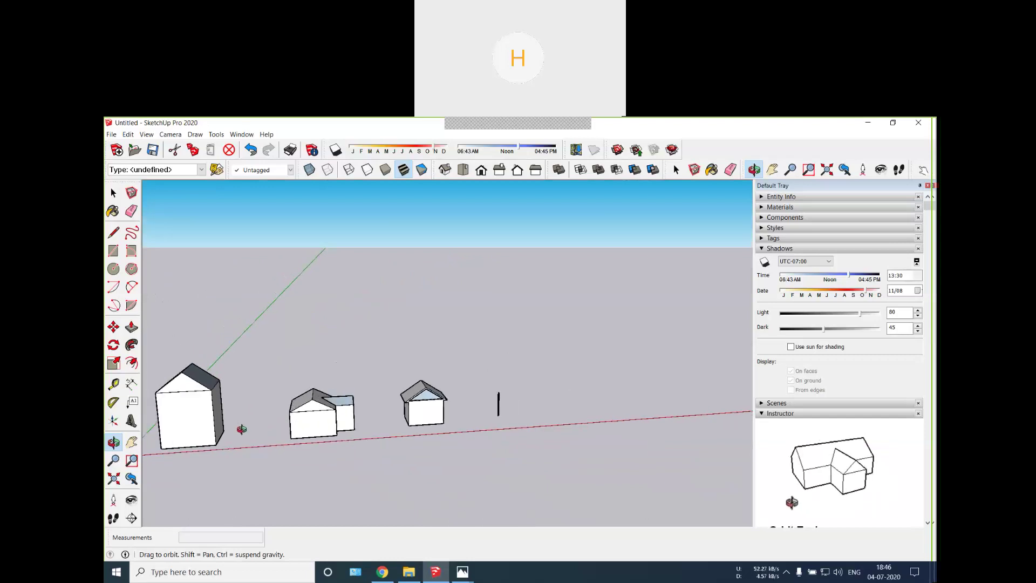
scroll(211, 449, "up", 1)
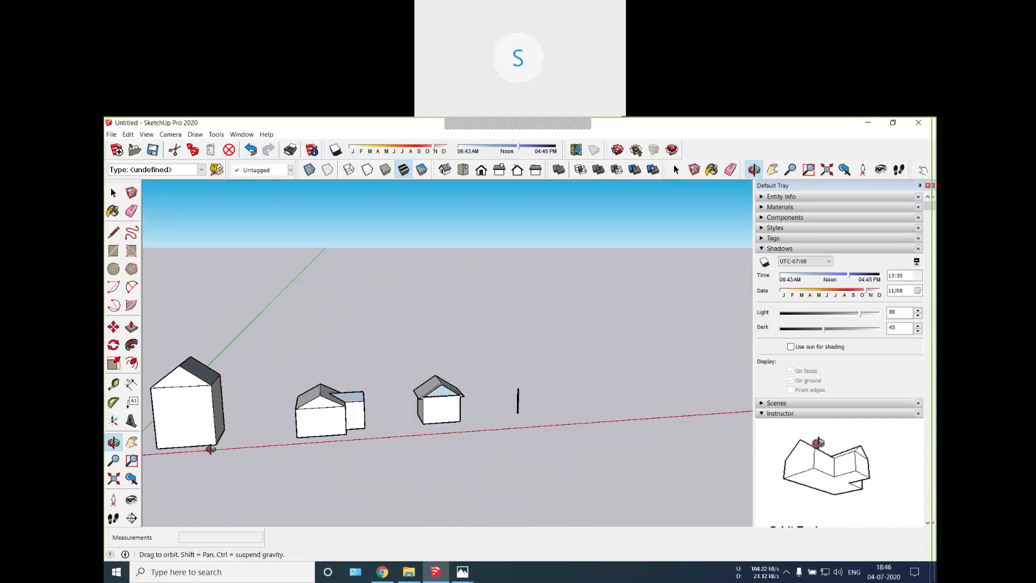
scroll(194, 427, "up", 3)
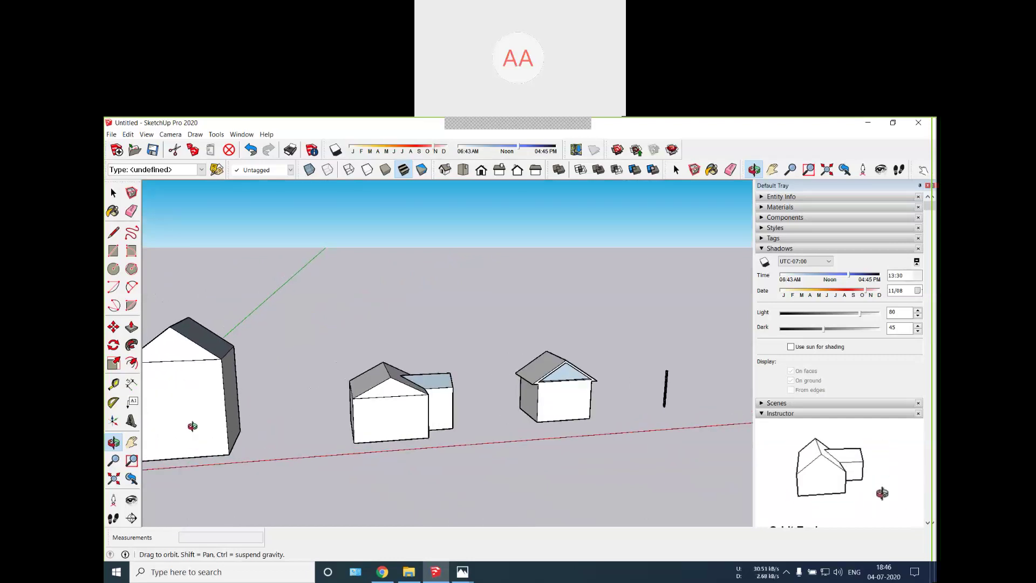
scroll(193, 424, "up", 2)
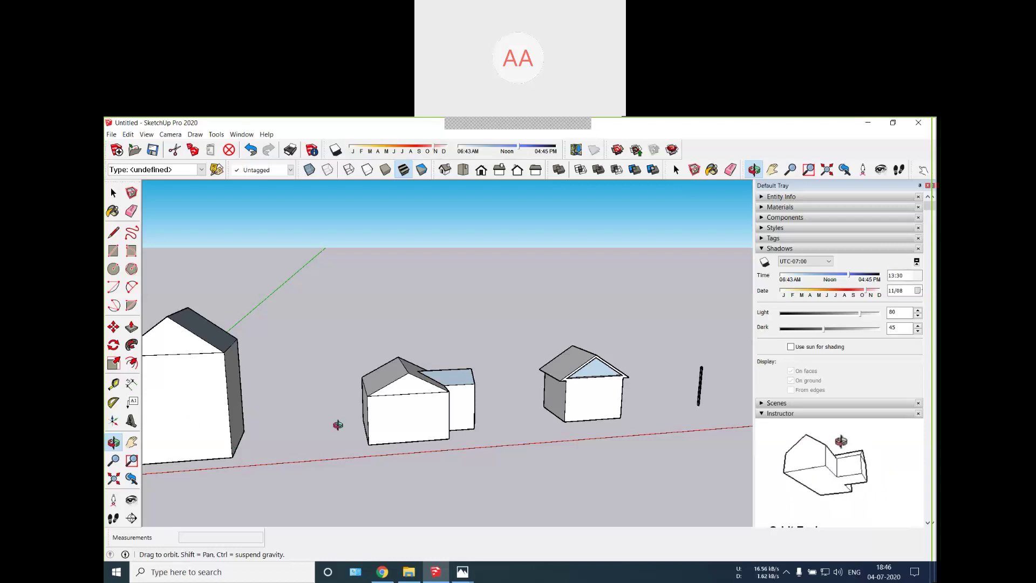
scroll(343, 423, "down", 3)
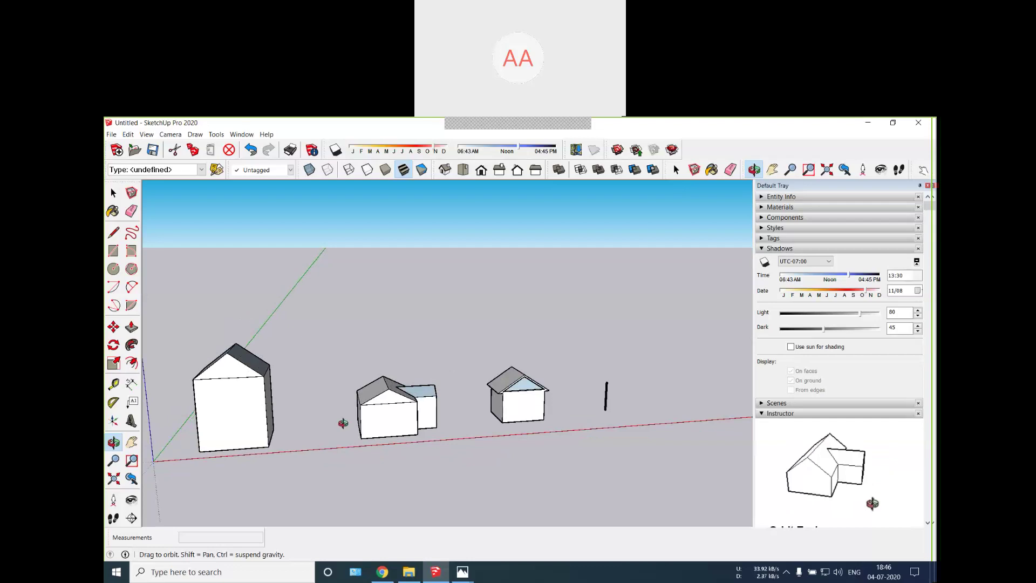
scroll(385, 417, "up", 1)
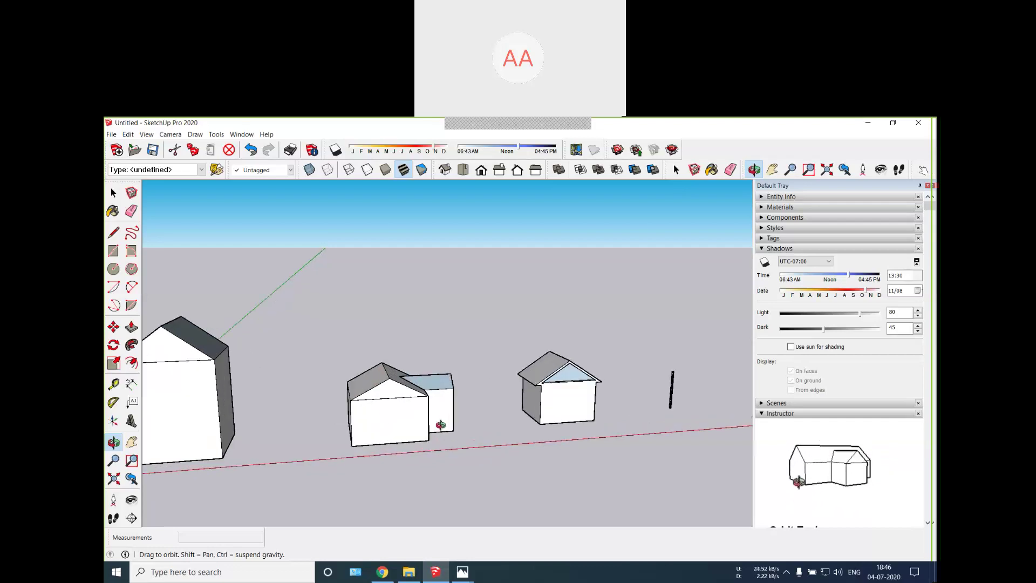
left_click_drag(436, 440, 412, 424)
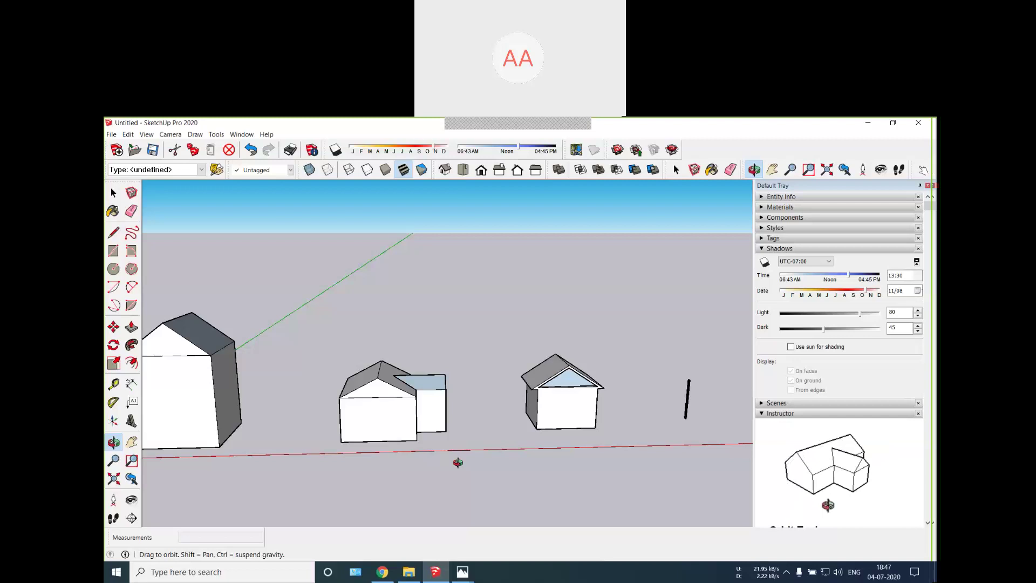
left_click_drag(496, 405, 443, 452)
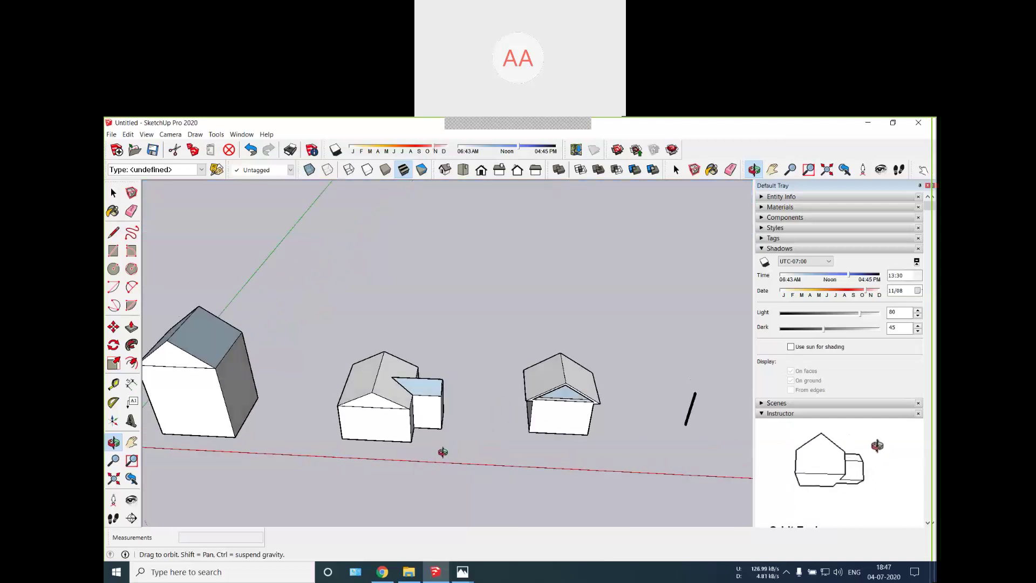